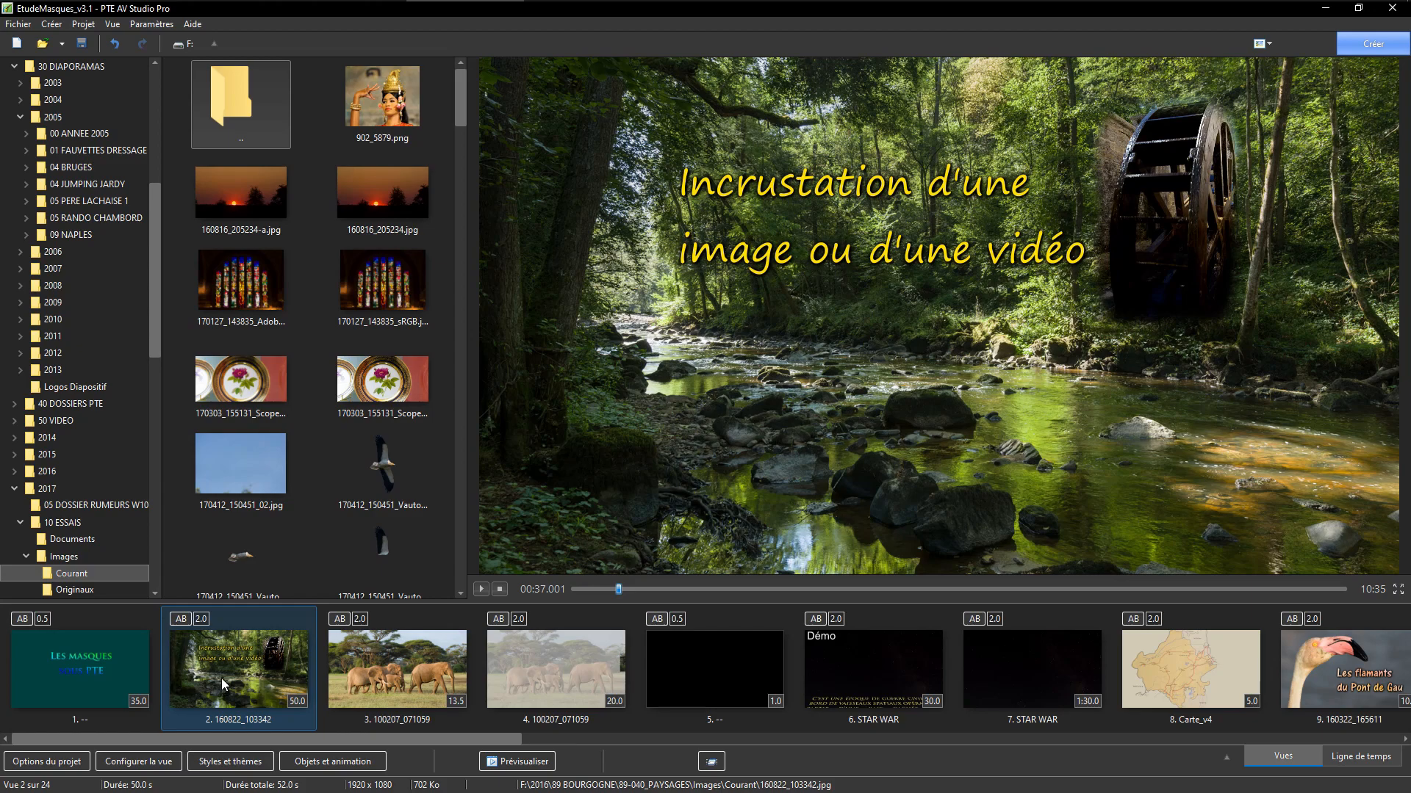
Open the objects of slide 2 for editing and delete its title text and the existing mask container
double_click(240, 665)
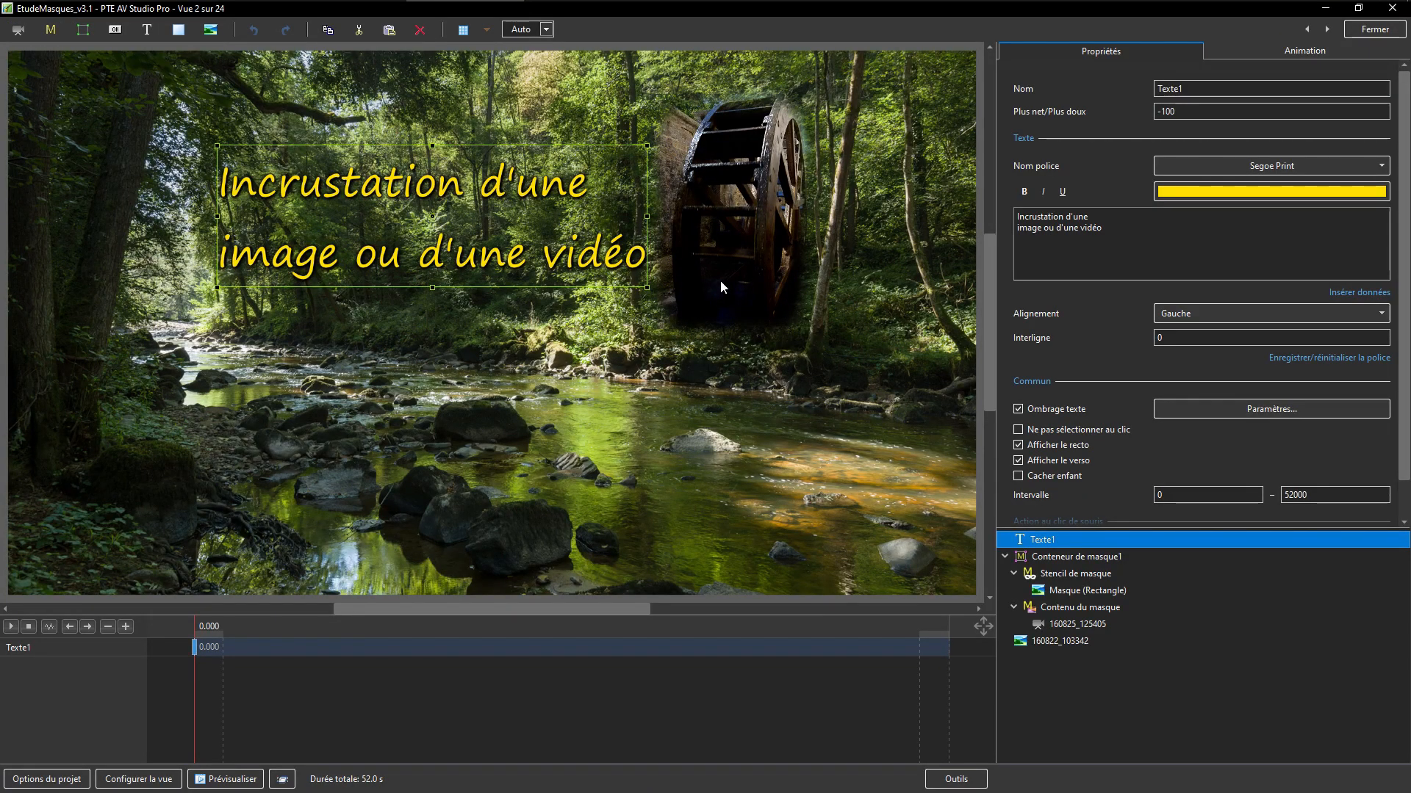
key("Delete")
left_click(1055, 540)
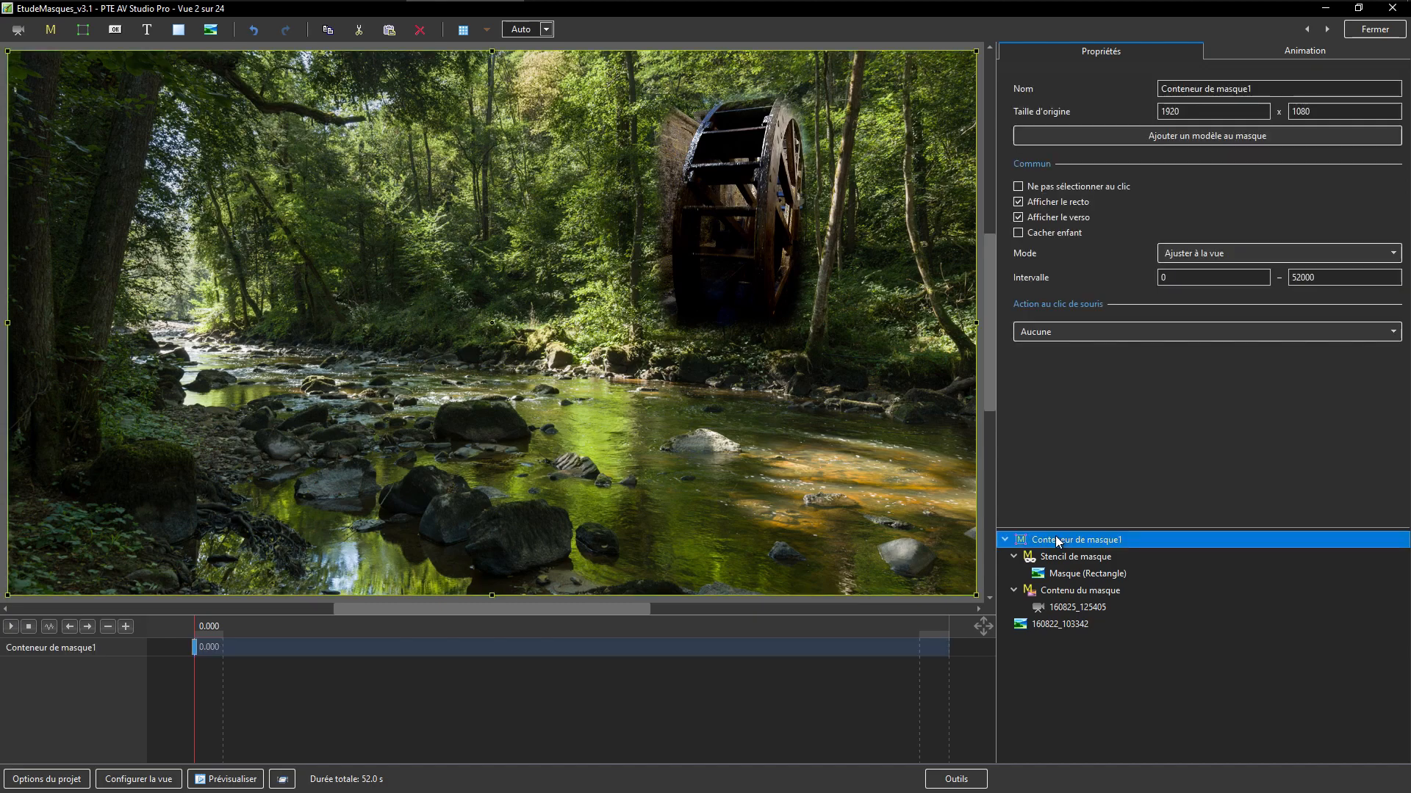
key("Delete")
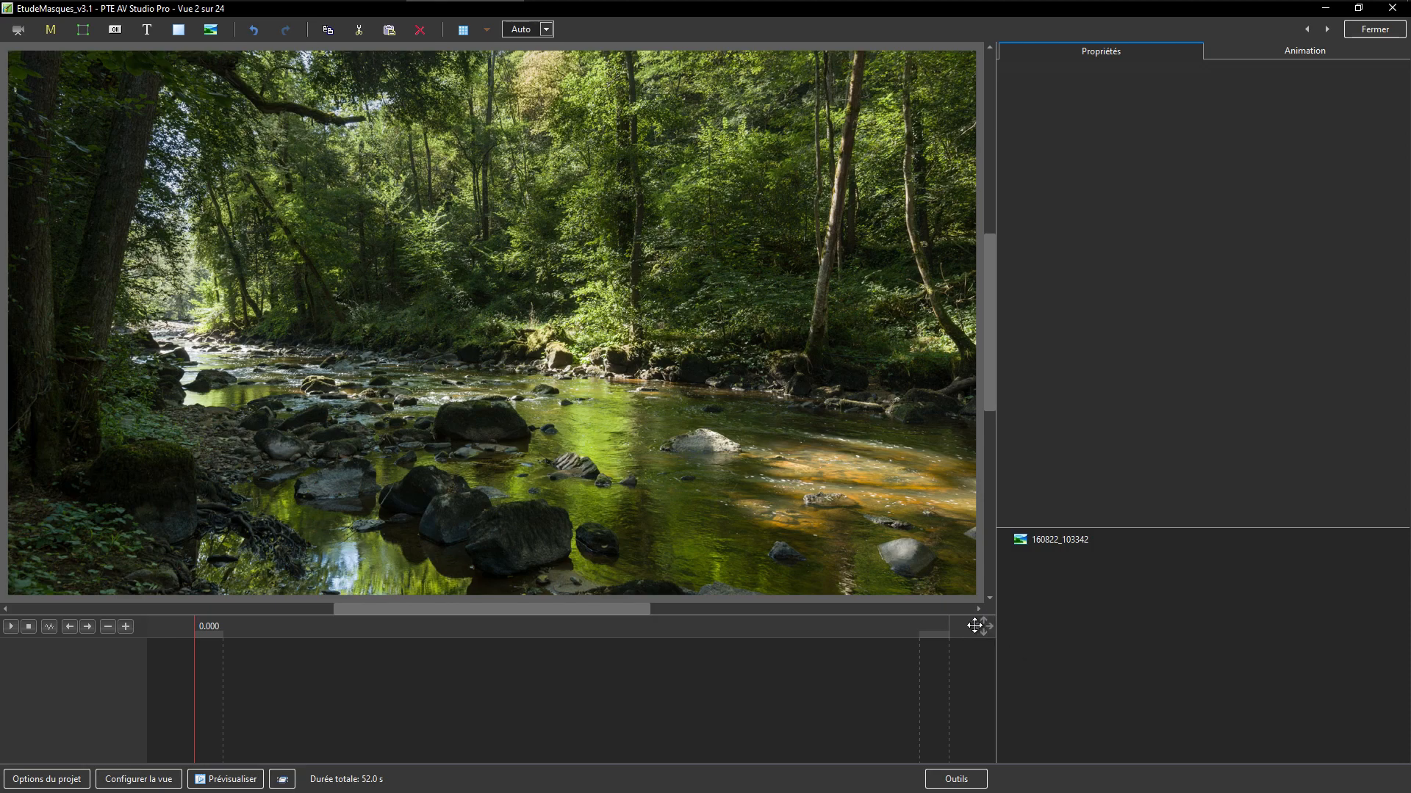
Add the image DIAPO.png as a new object over the river photo
left_click(210, 30)
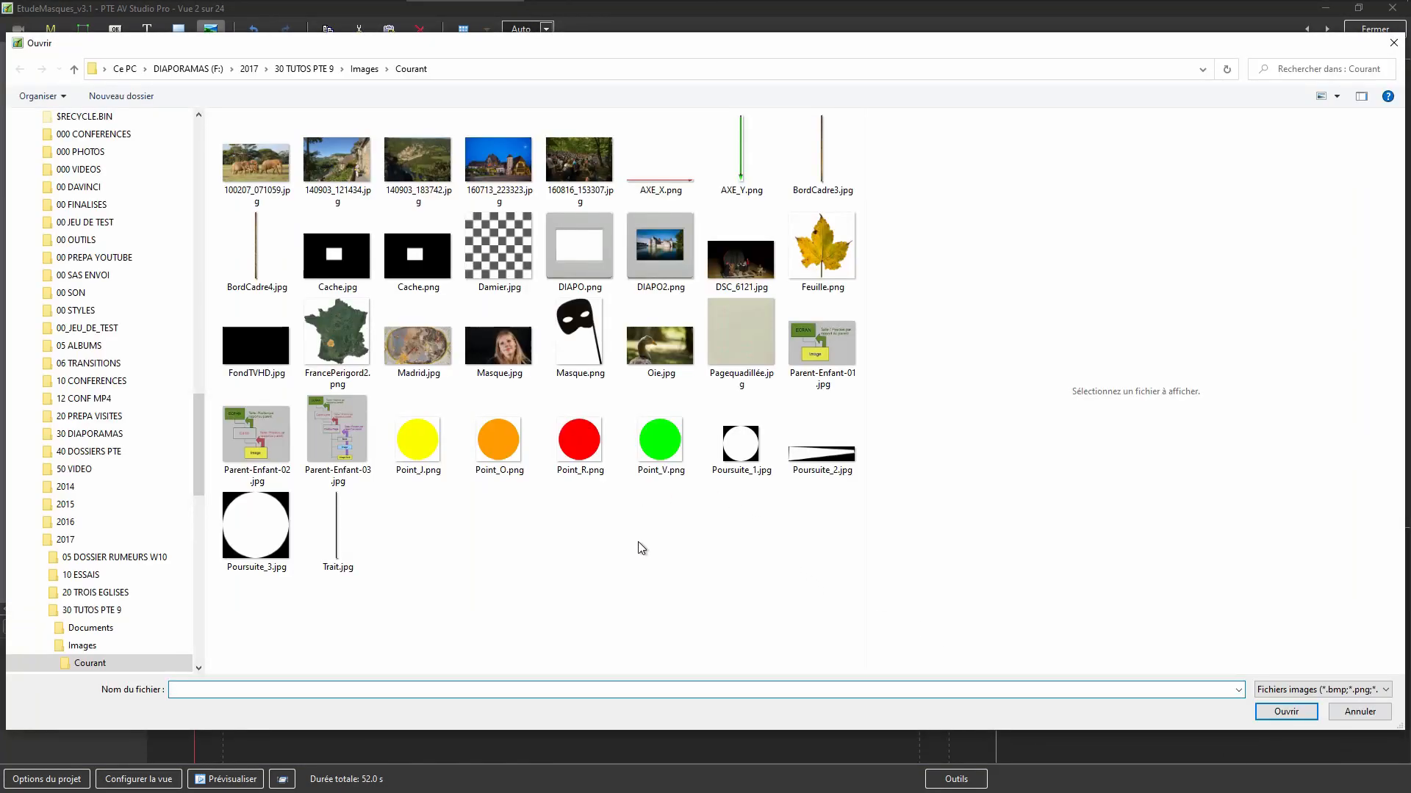
mouse_move(576, 348)
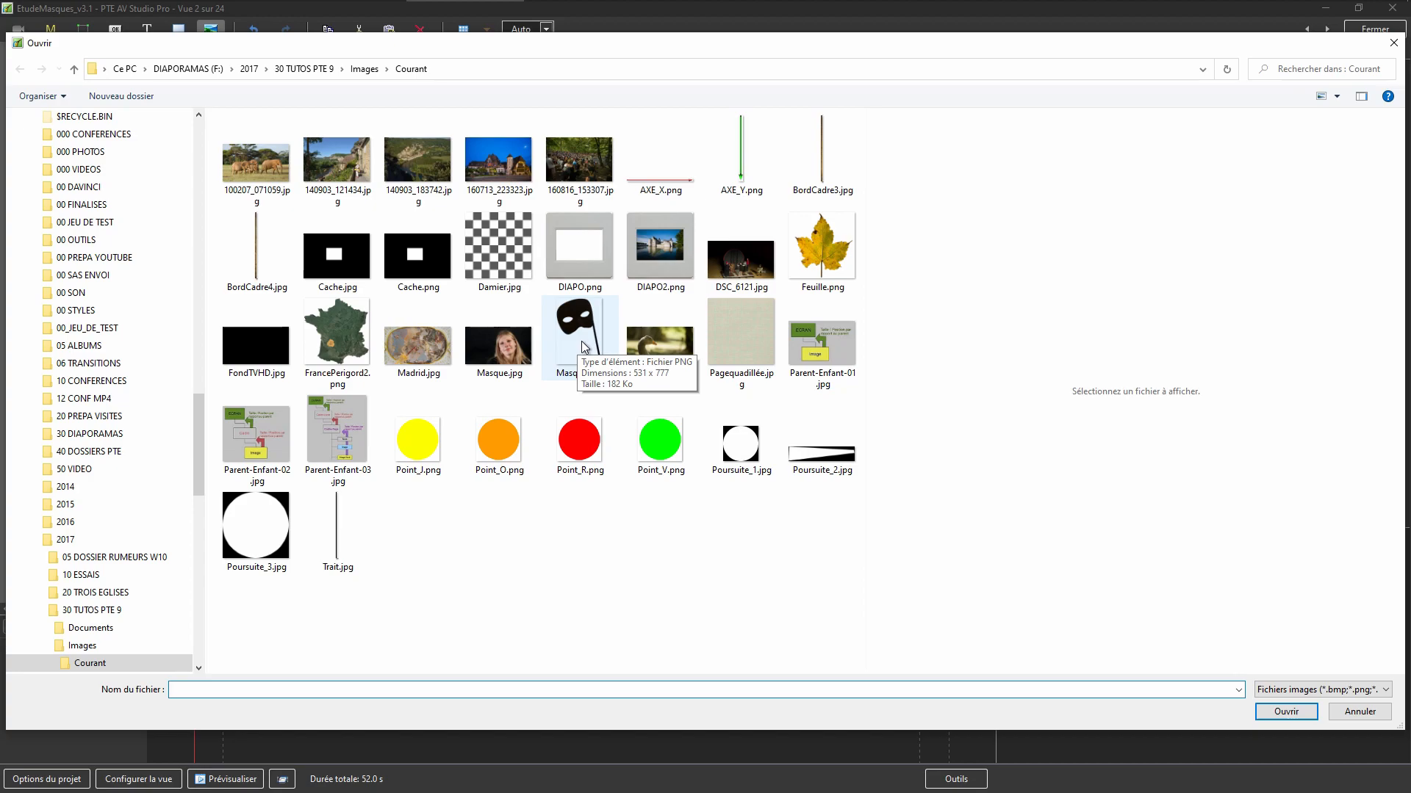
mouse_move(570, 272)
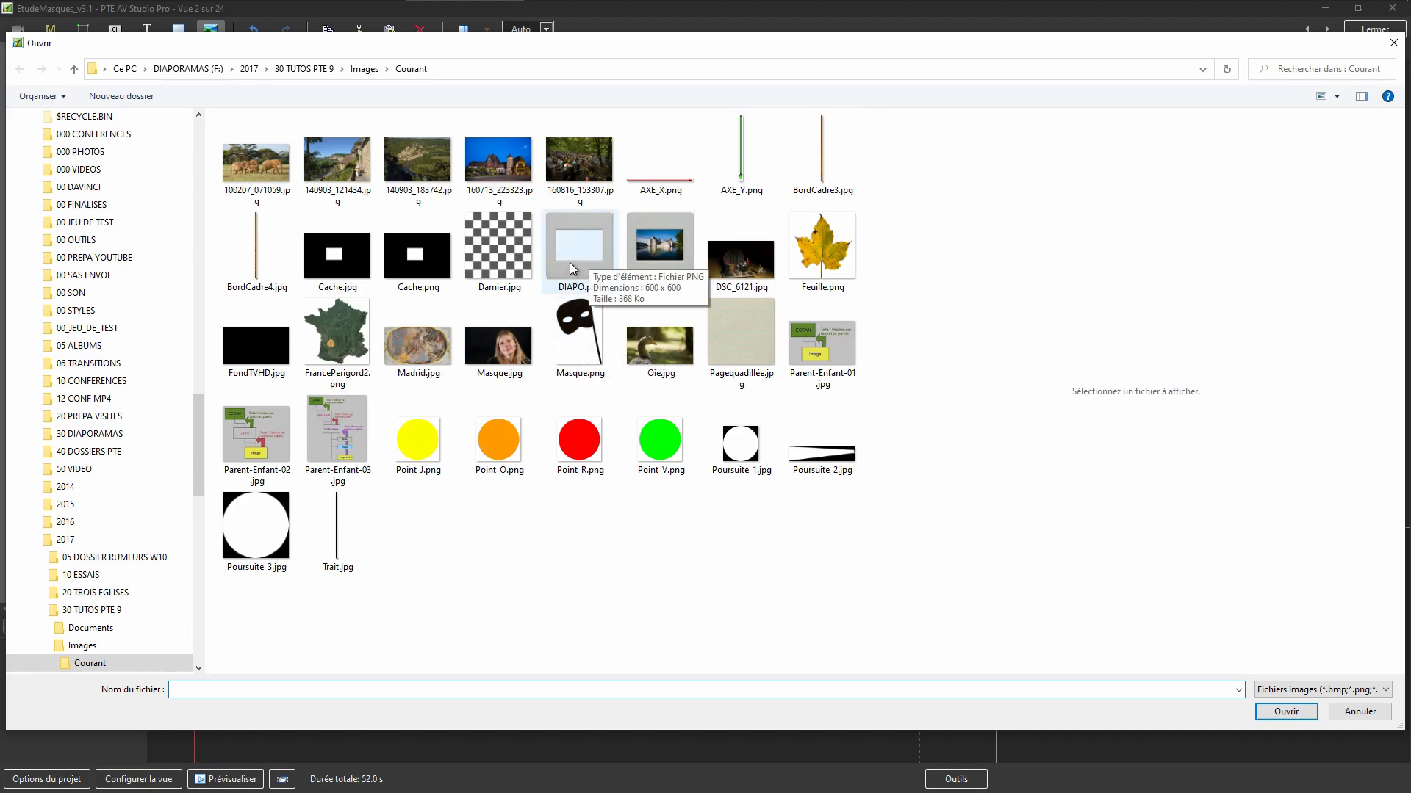
double_click(570, 262)
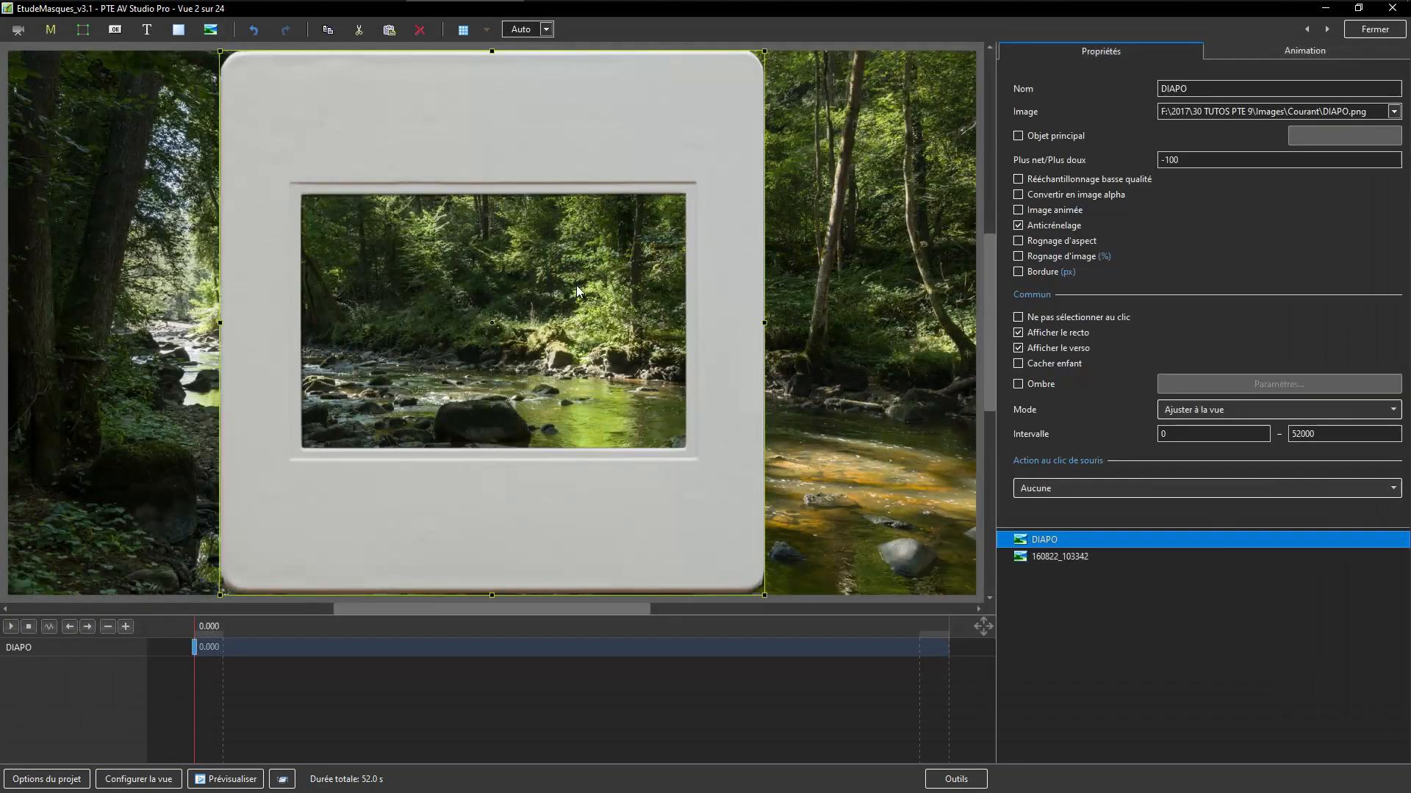
Shrink the slide-frame image to about two thirds of its size and place it over the trees, right of the centre
left_click_drag(596, 94, 748, 119)
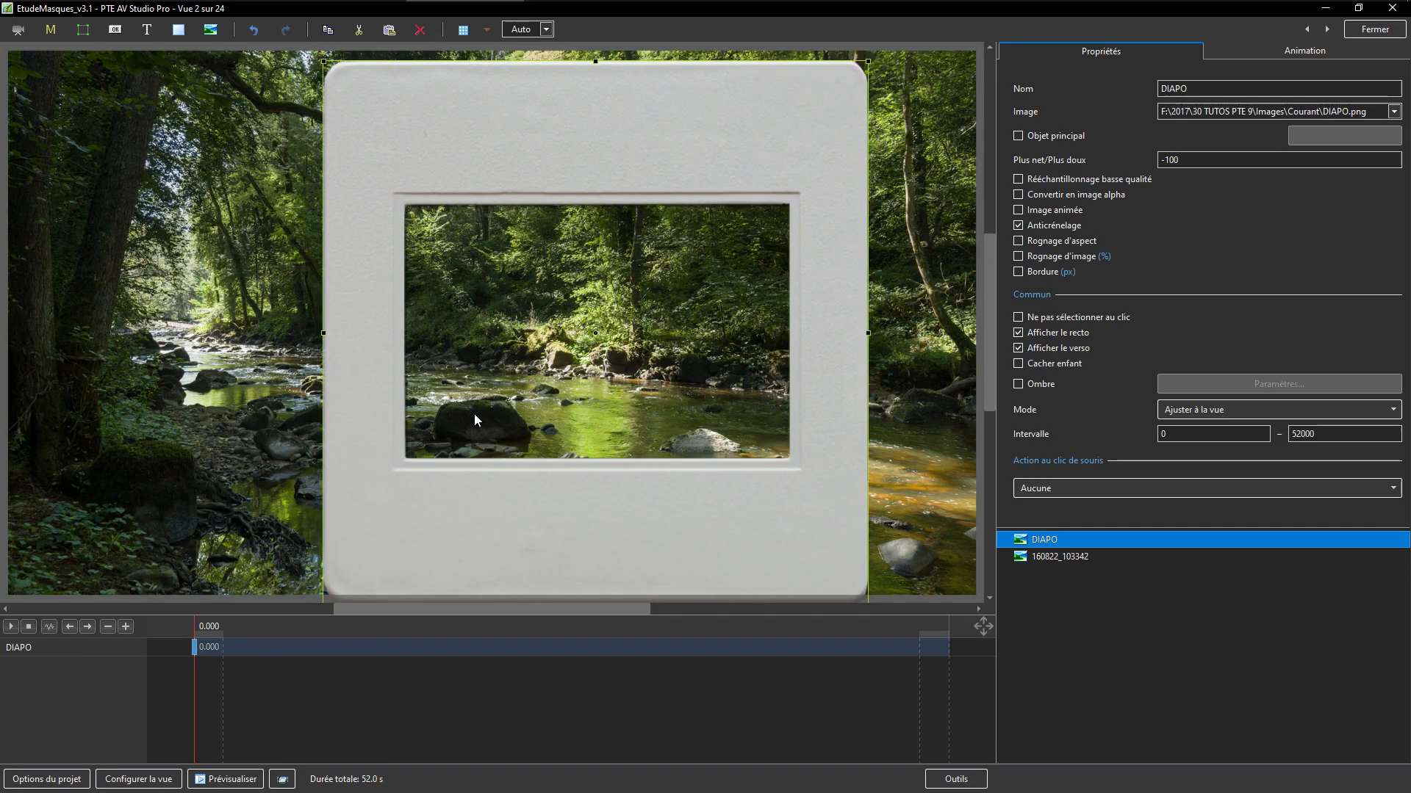
left_click_drag(588, 112, 512, 115)
left_click_drag(786, 56, 687, 150)
left_click_drag(570, 221, 720, 129)
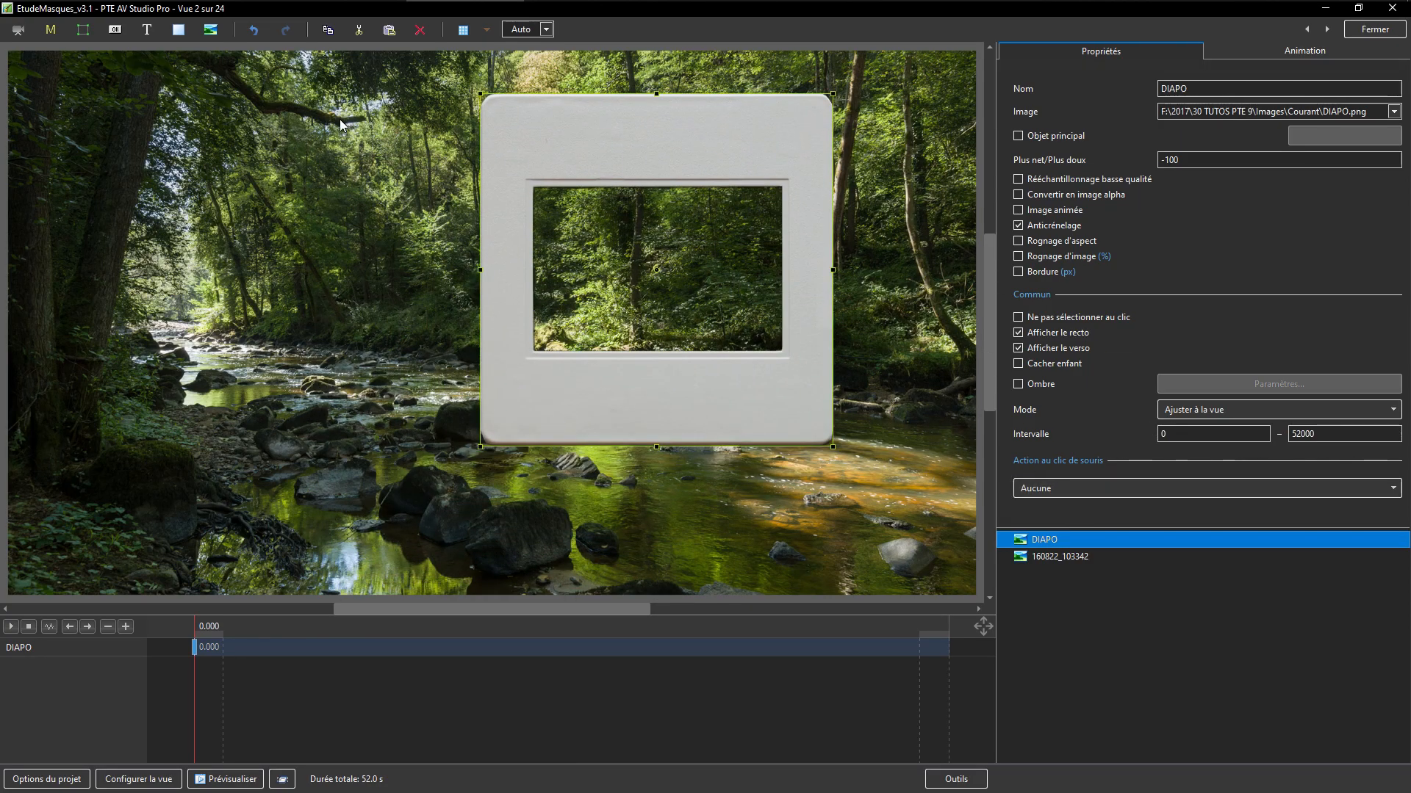
Replace the slide-frame image with Feuille.png and shift the leaf slightly up and to the right
left_click(1393, 111)
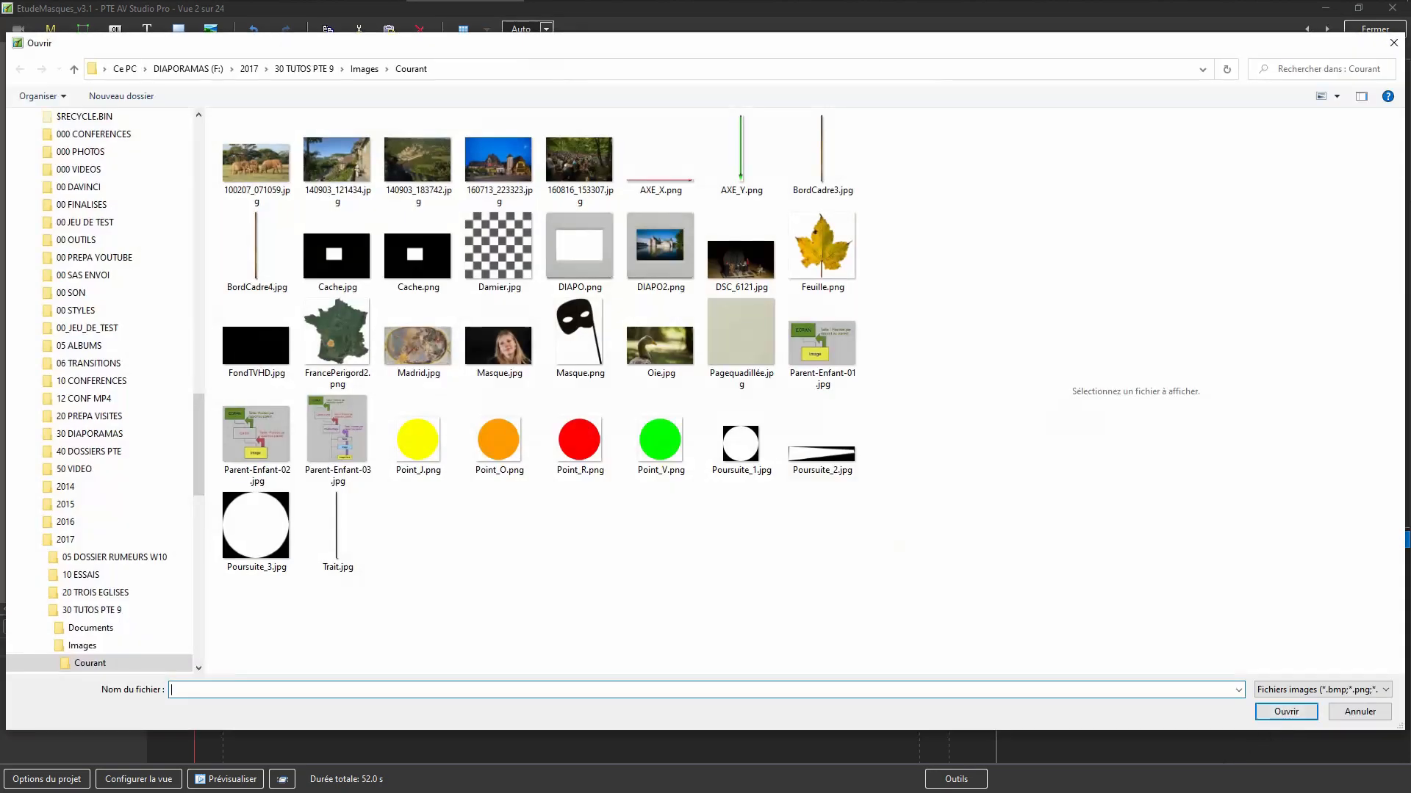
left_click(830, 257)
double_click(830, 257)
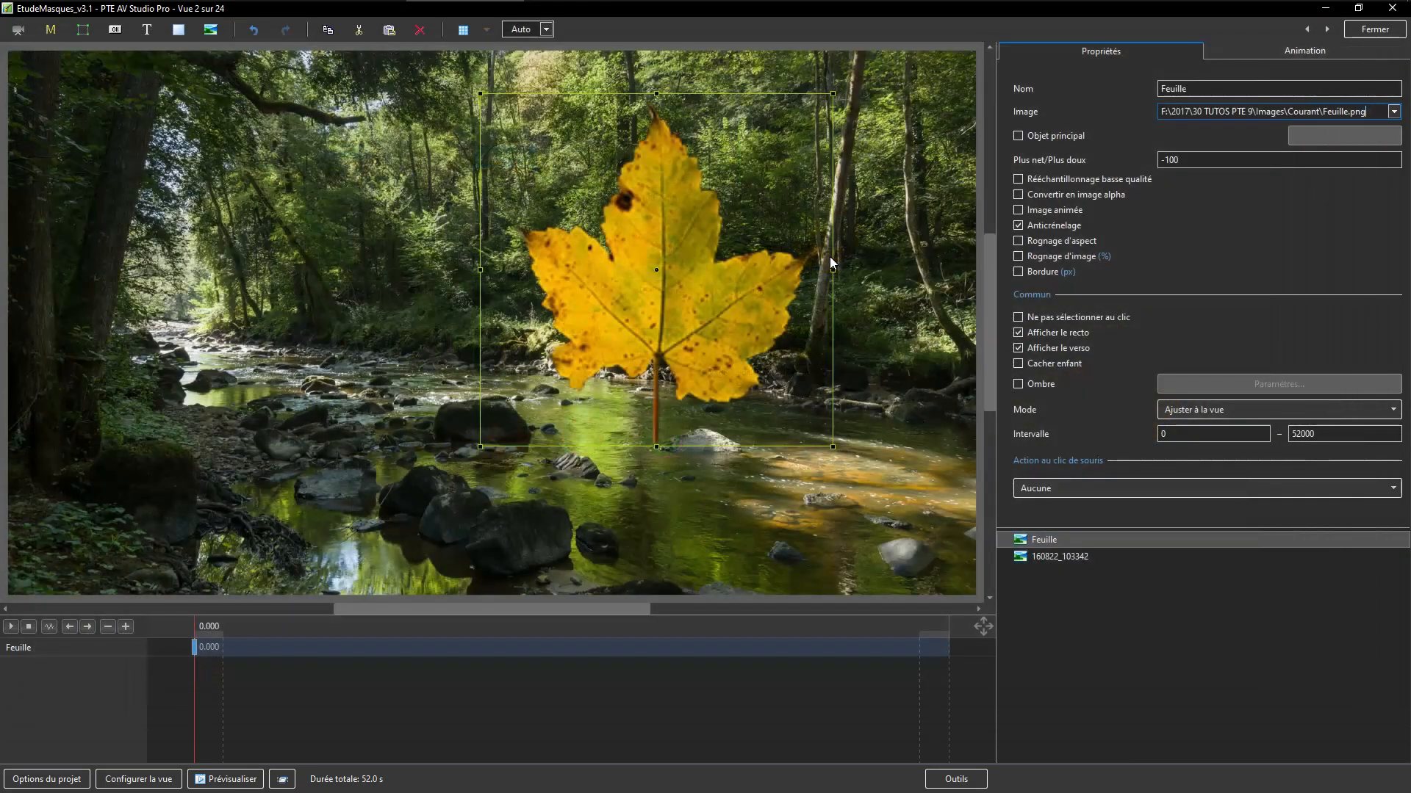
left_click_drag(654, 323, 744, 294)
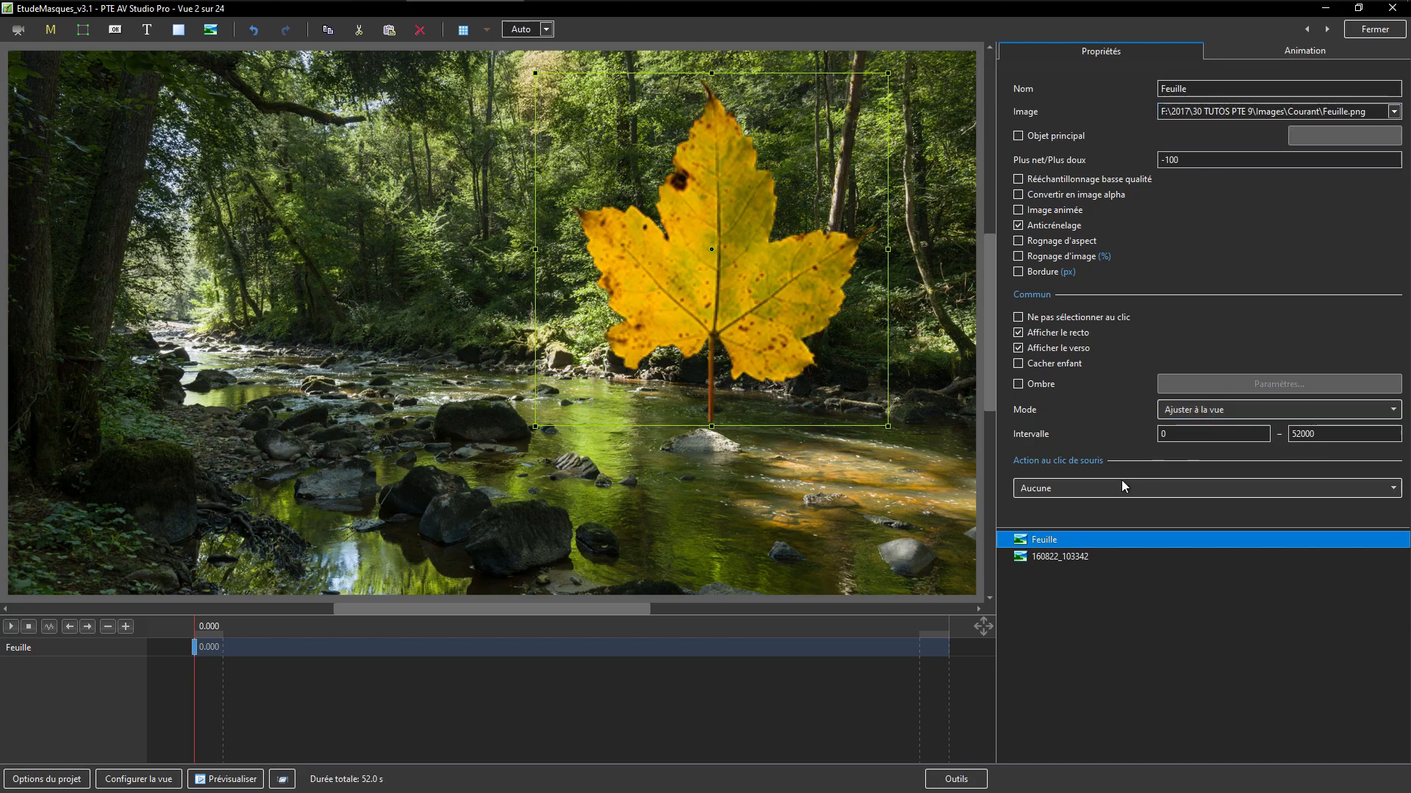
Replace the leaf image with 171114_161215.jpg from the 10 ESSAIS images and shift the portrait slightly to the left
left_click(1393, 111)
double_click(572, 261)
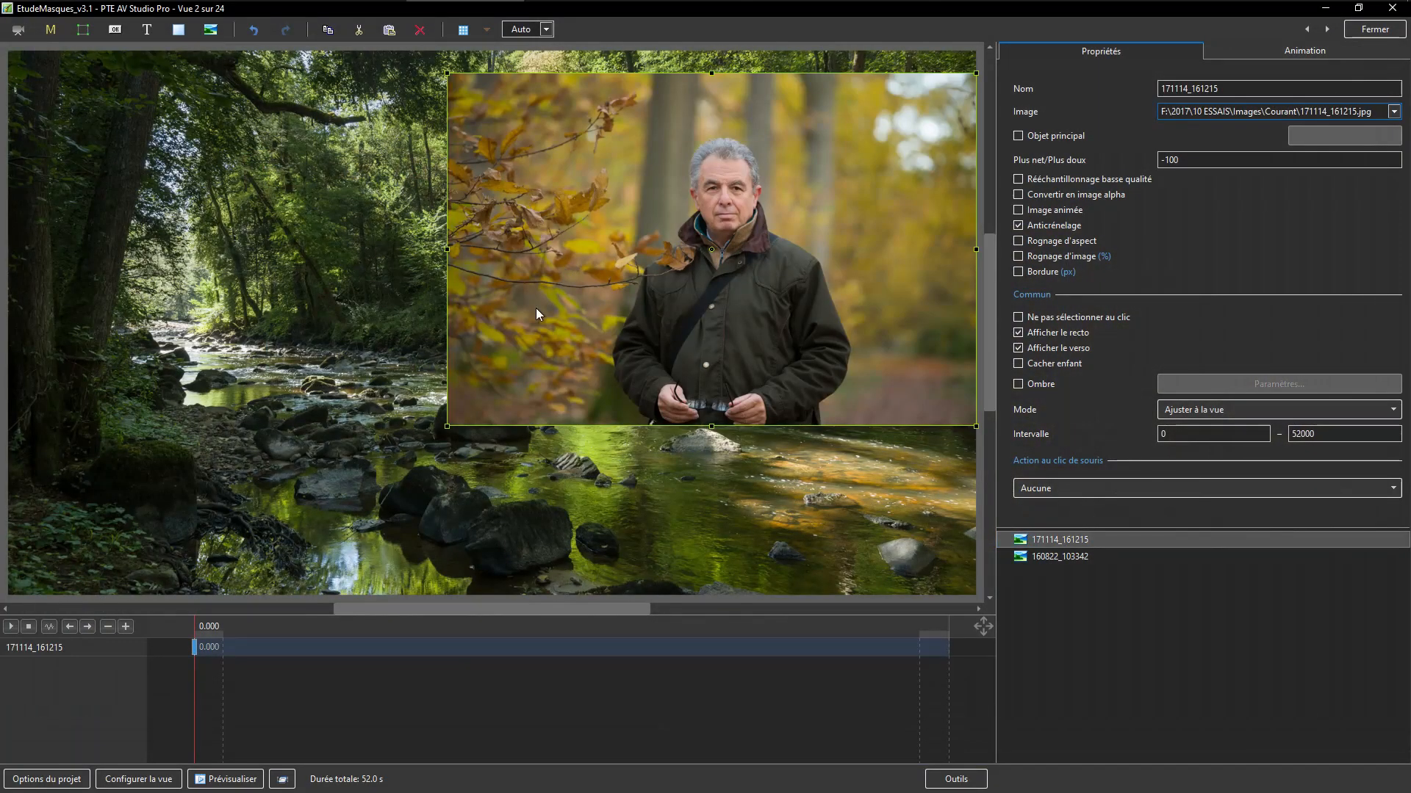
left_click_drag(572, 388, 527, 390)
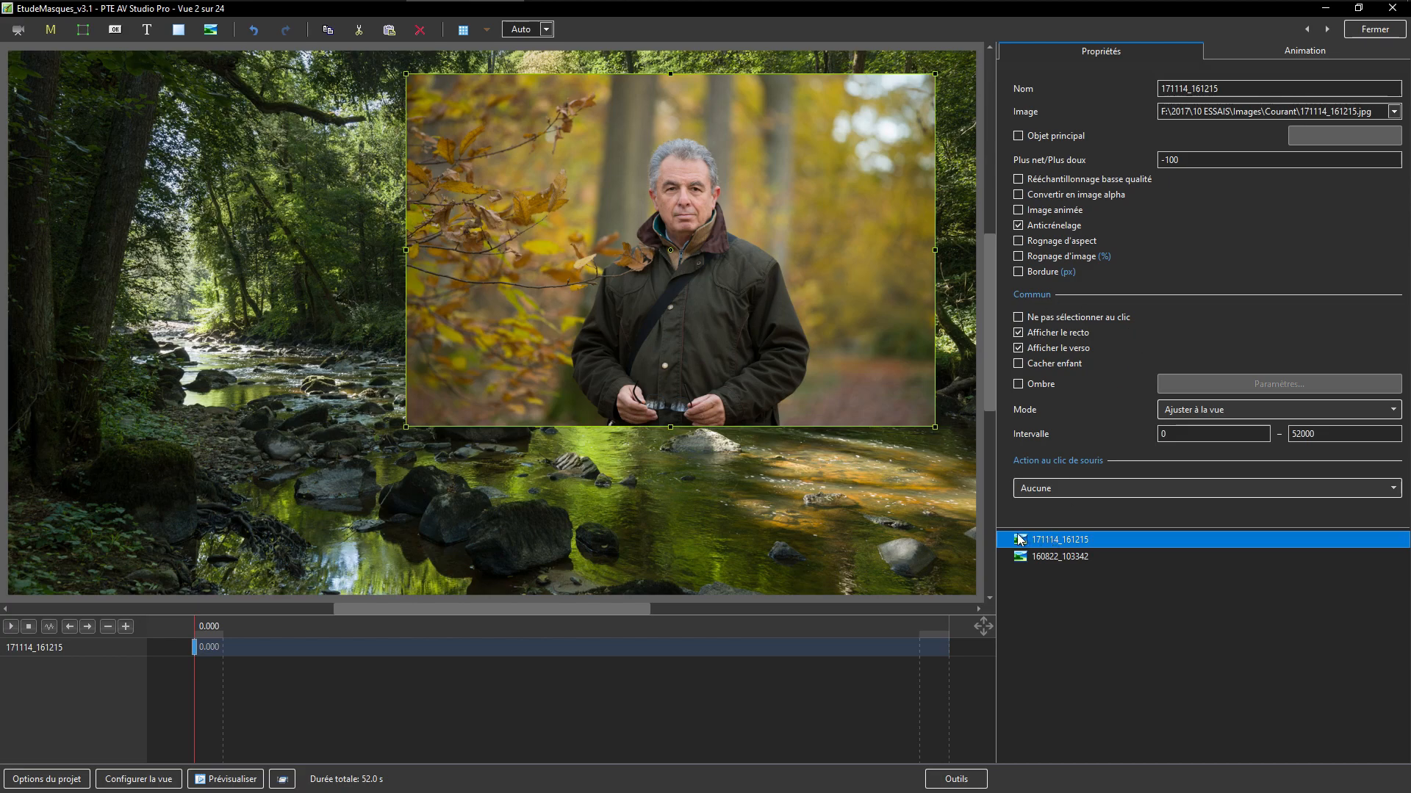
Enable percentage cropping on the portrait and crop 27 from its left, 14 from its top and 21 from its right
left_click(1020, 258)
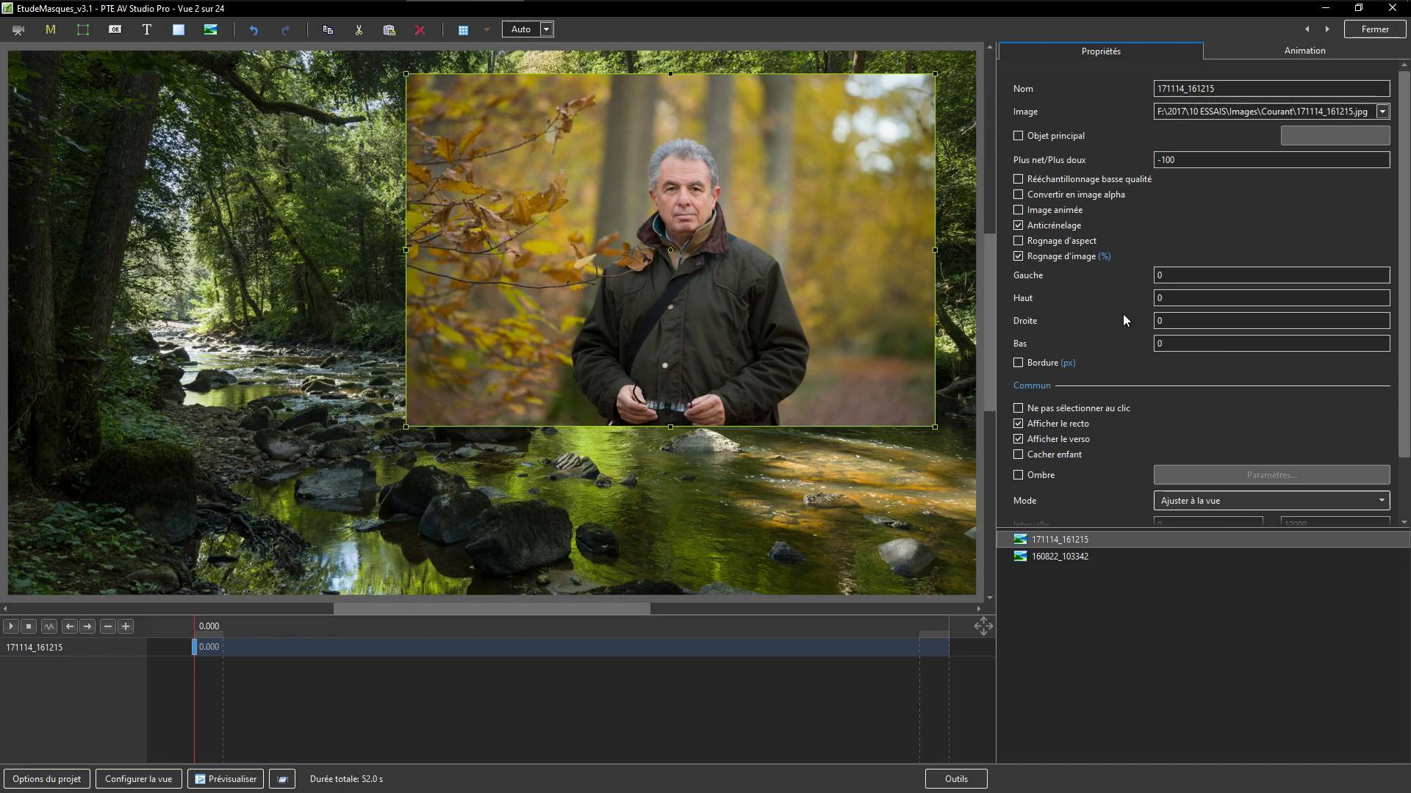
left_click_drag(1081, 277, 1103, 279)
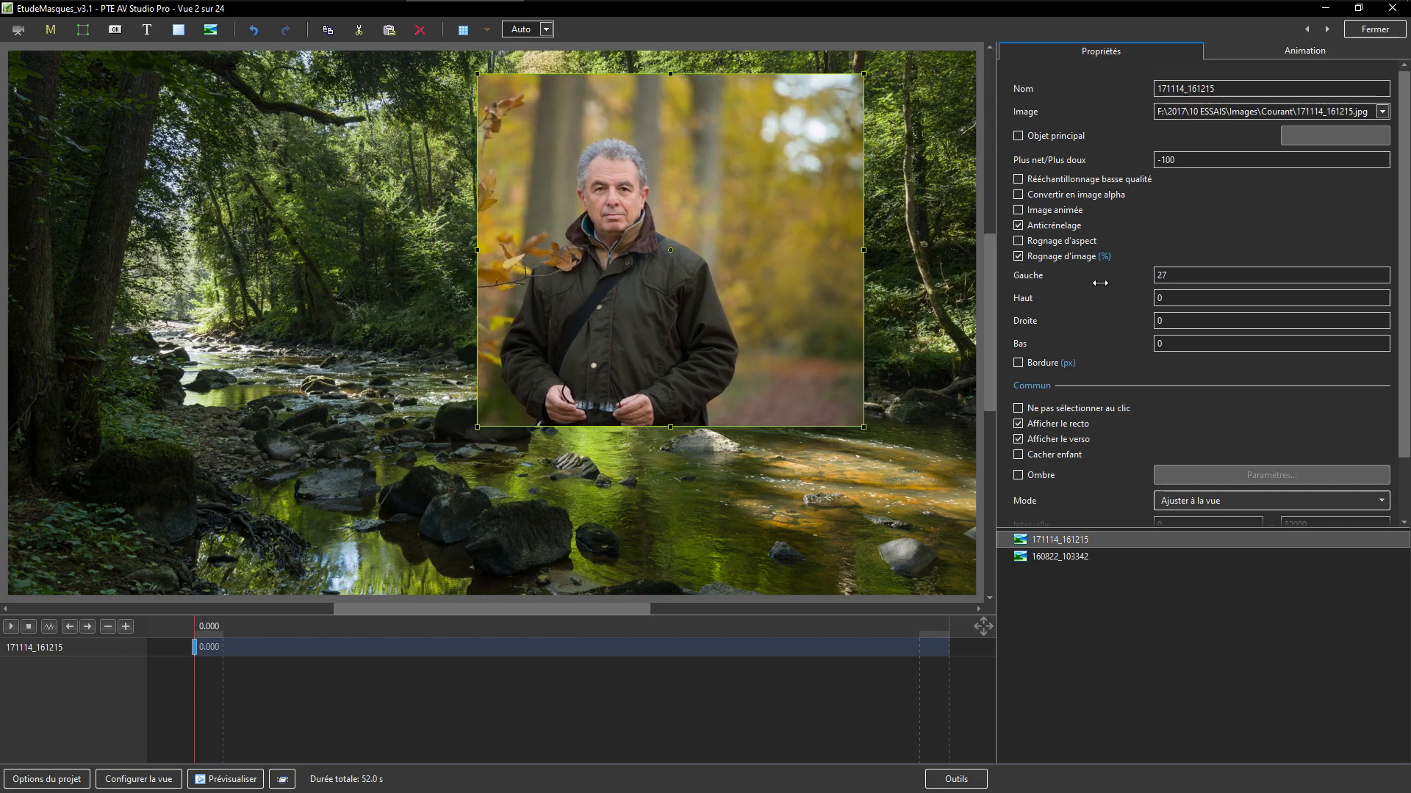
left_click_drag(1047, 324, 1091, 297)
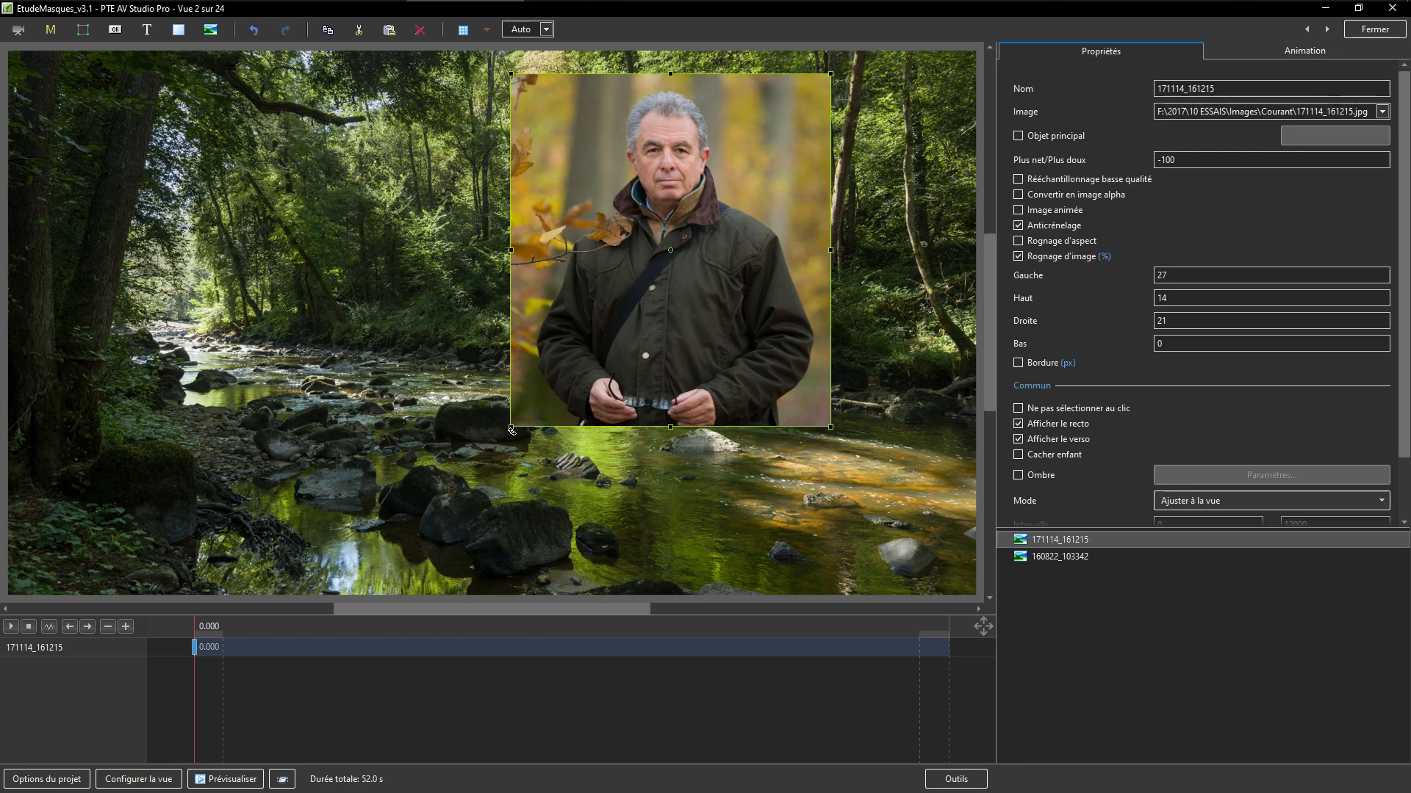
Scale the cropped portrait down, place it in the upper-right part of the river photo and deselect it
left_click_drag(511, 426, 595, 387)
left_click_drag(642, 310, 783, 271)
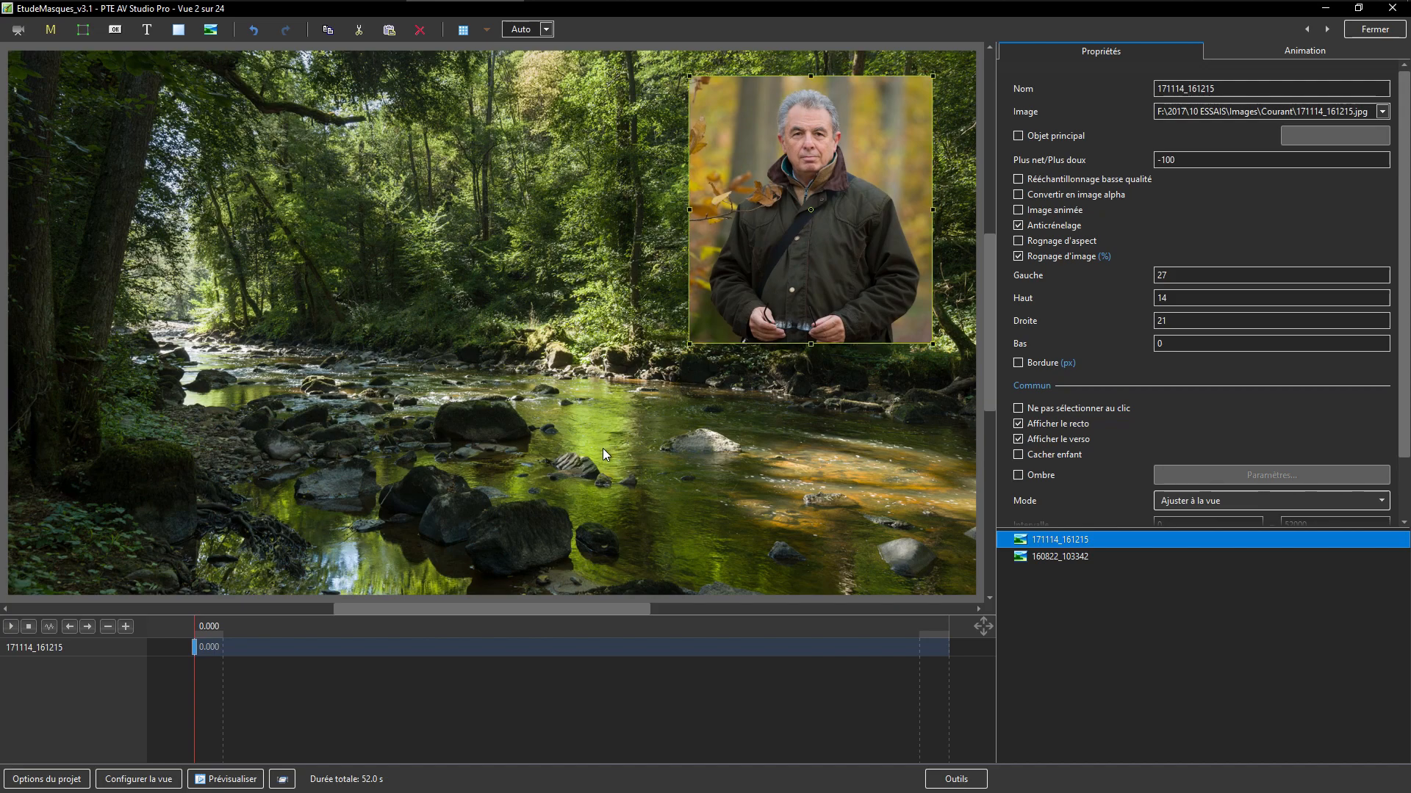
left_click(536, 481)
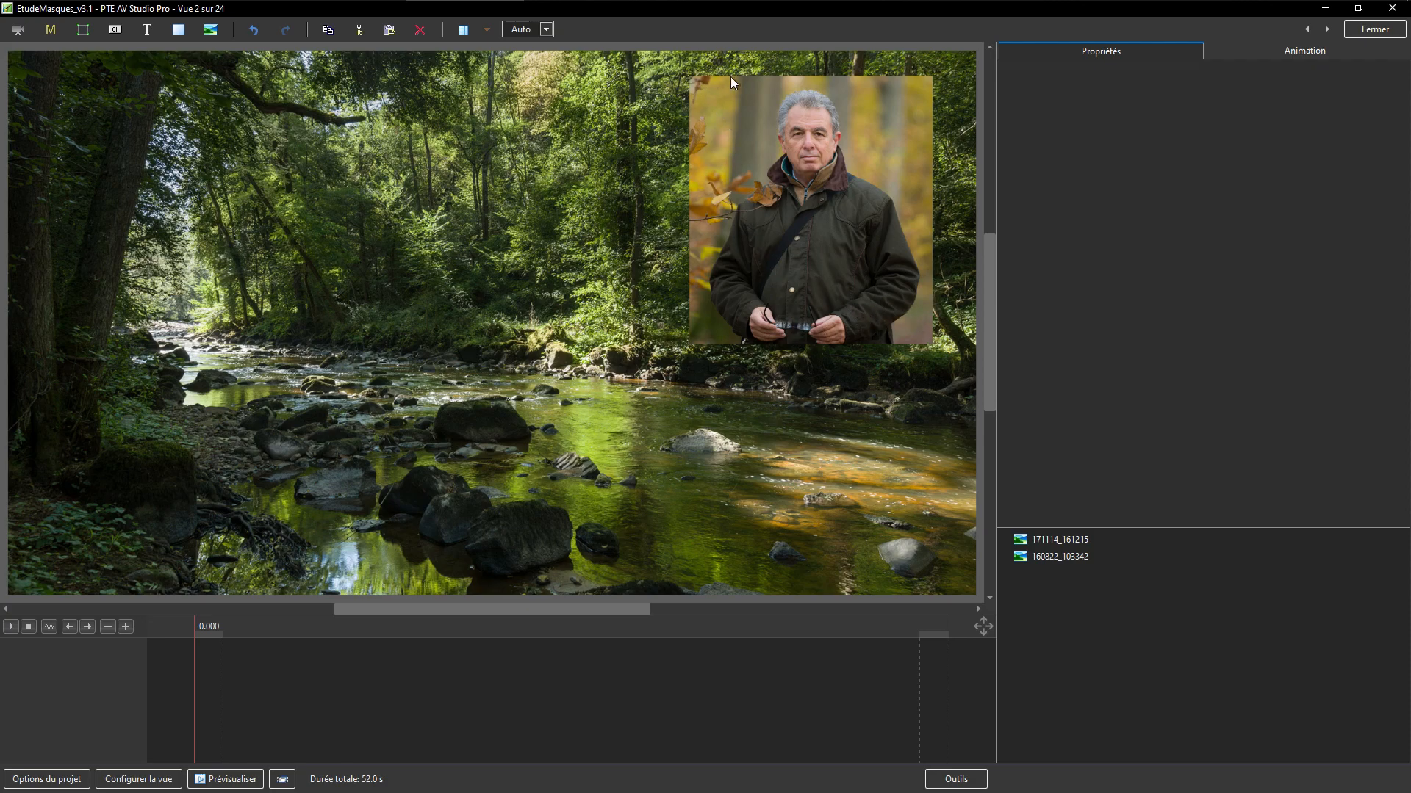
Turn off the portrait's cropping and delete the portrait from the slide
left_click(1042, 542)
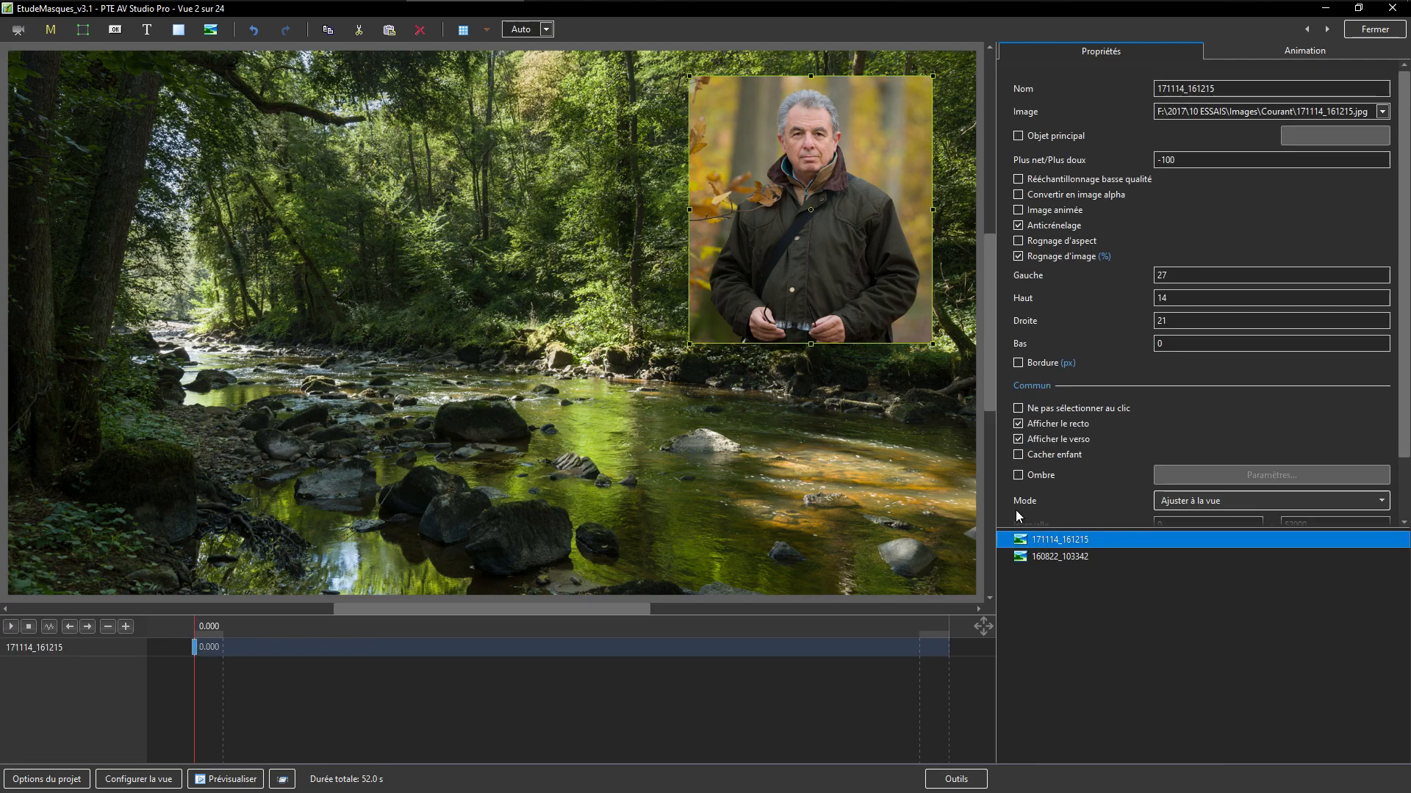
left_click(1017, 256)
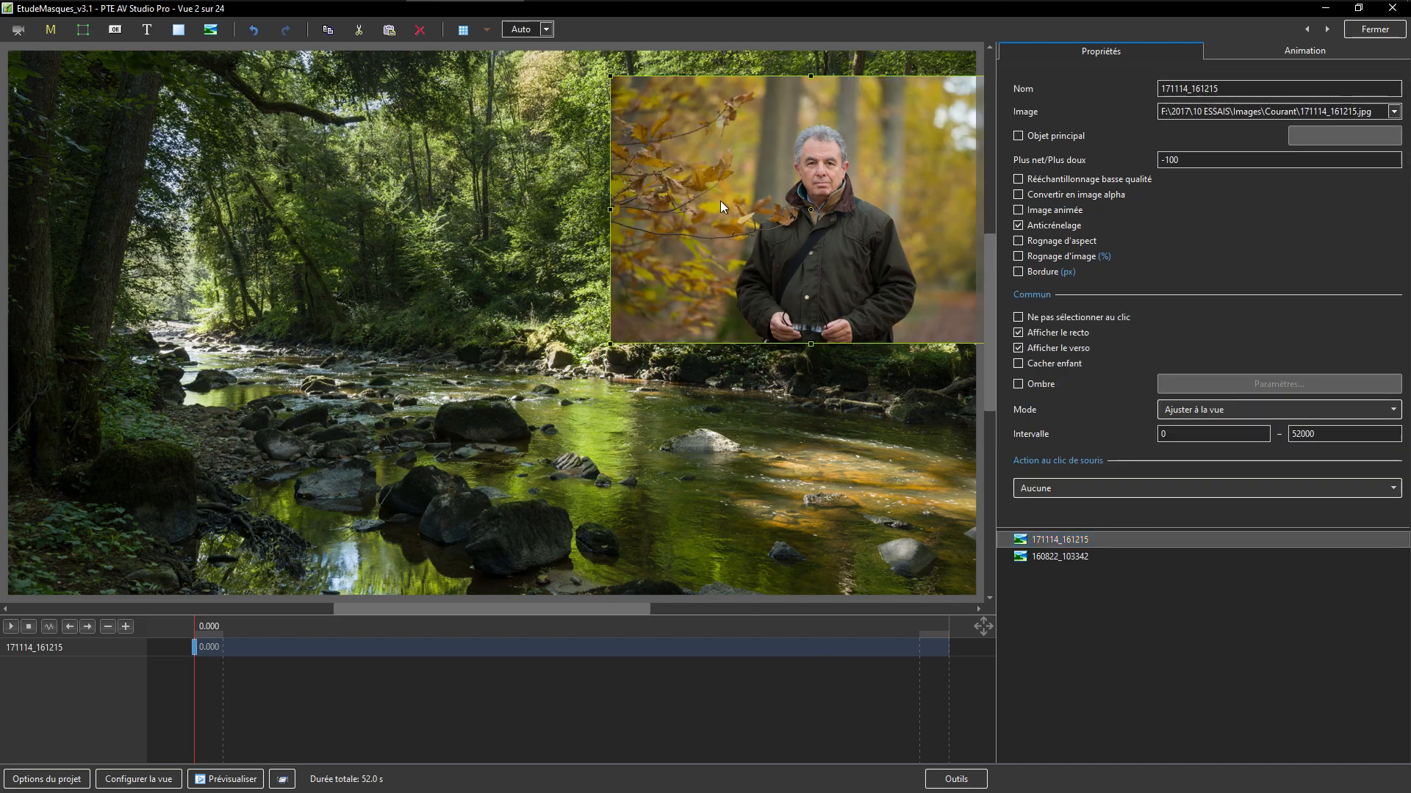
left_click(1040, 670)
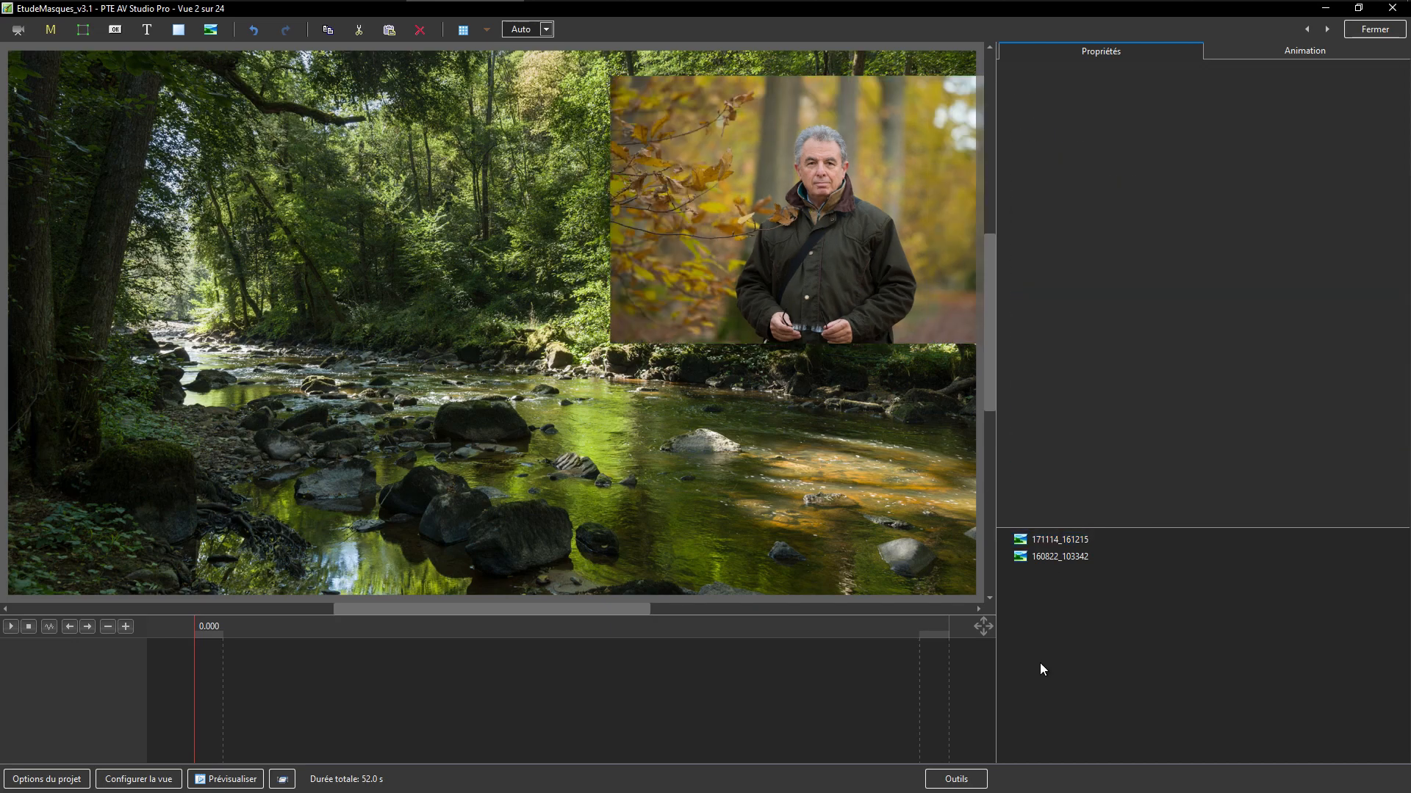
left_click(825, 178)
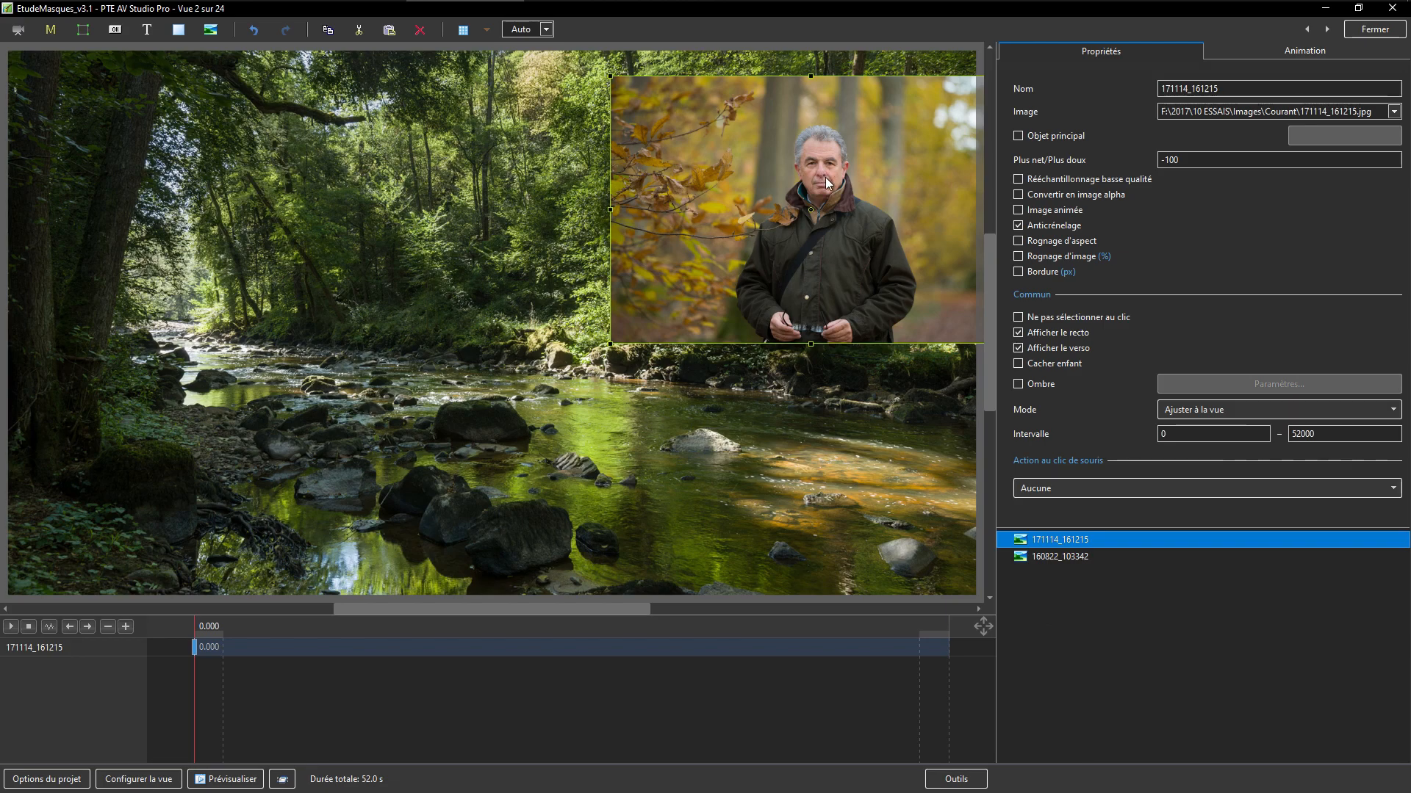
key("Delete")
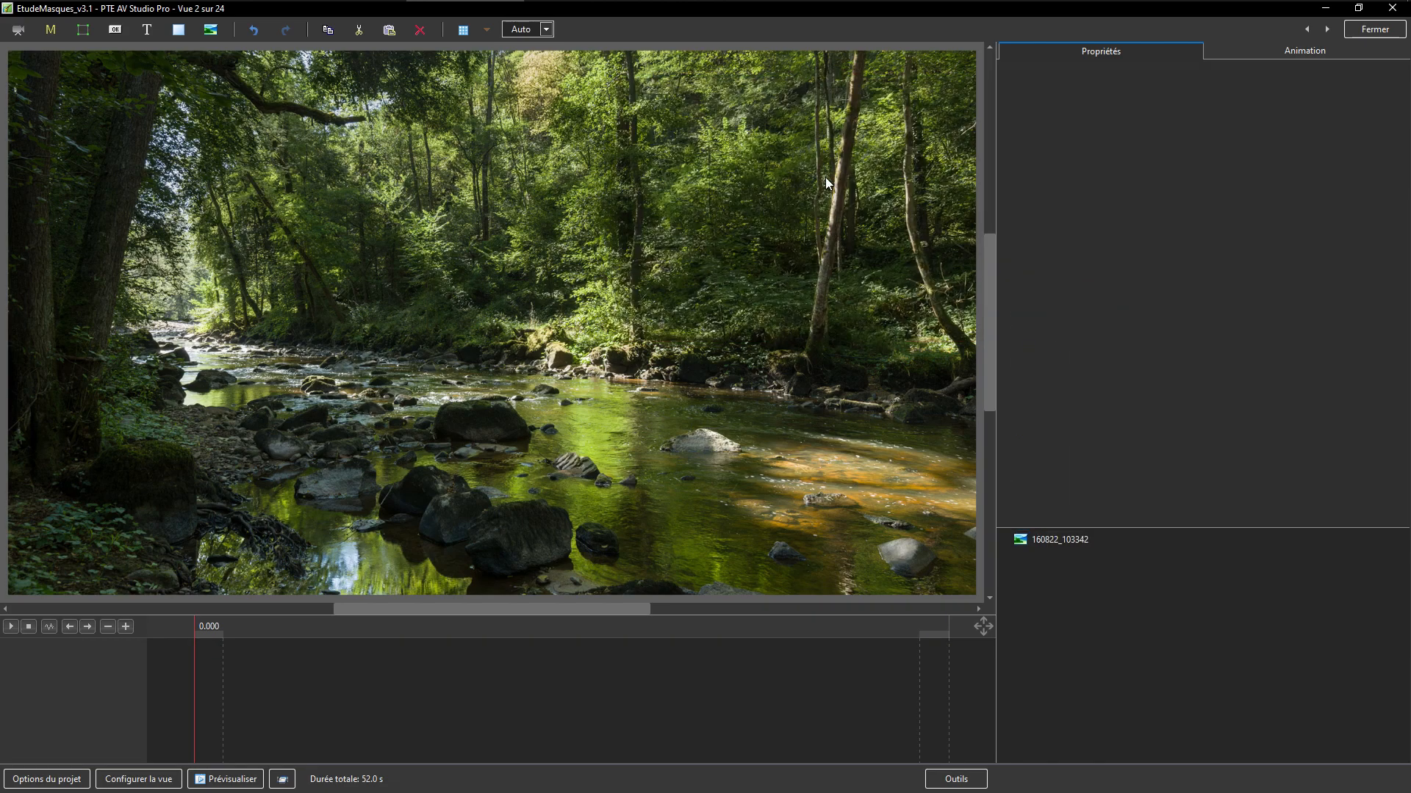
Add a predefined circle mask of 1024 x 1024 pixels with a 50% blur width
left_click(51, 34)
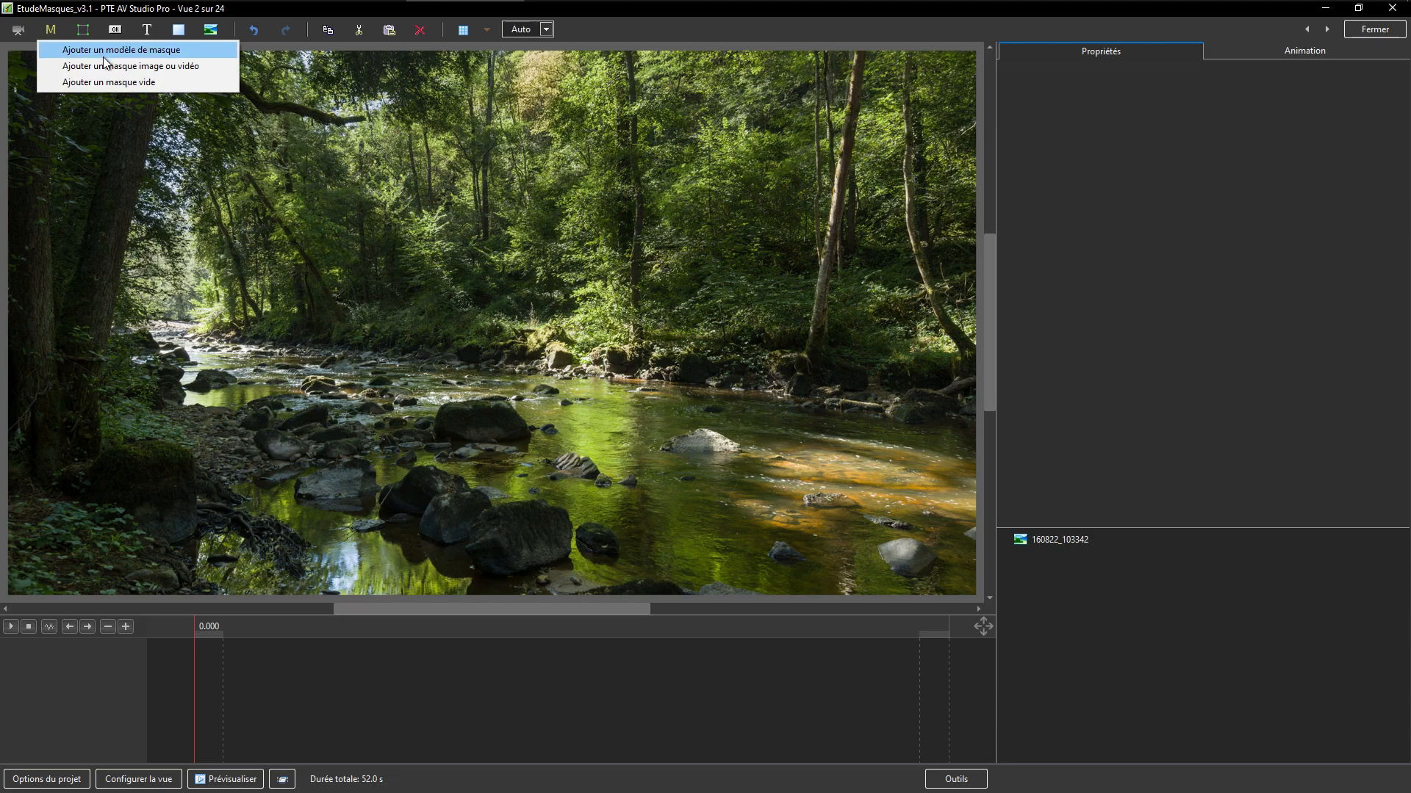
left_click(130, 51)
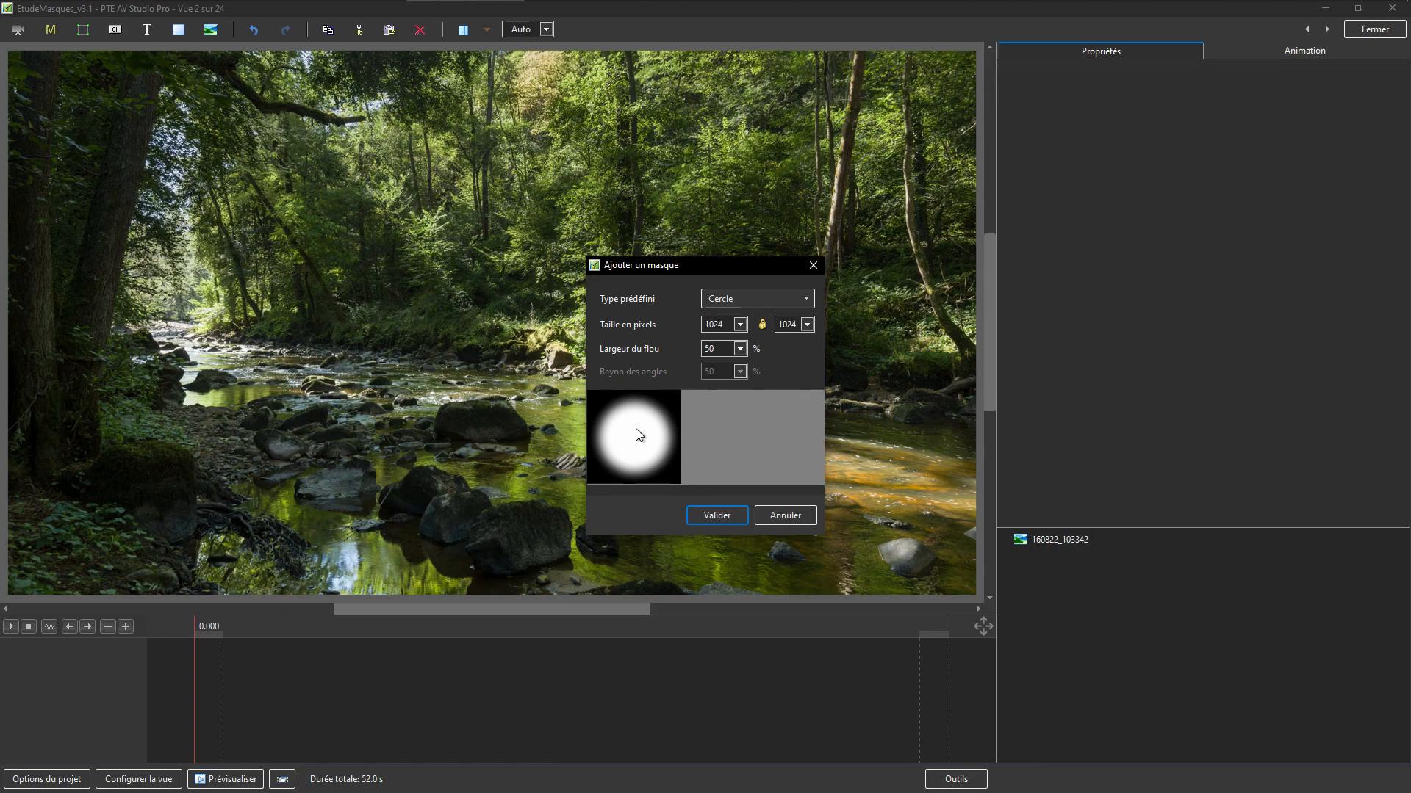
left_click(717, 516)
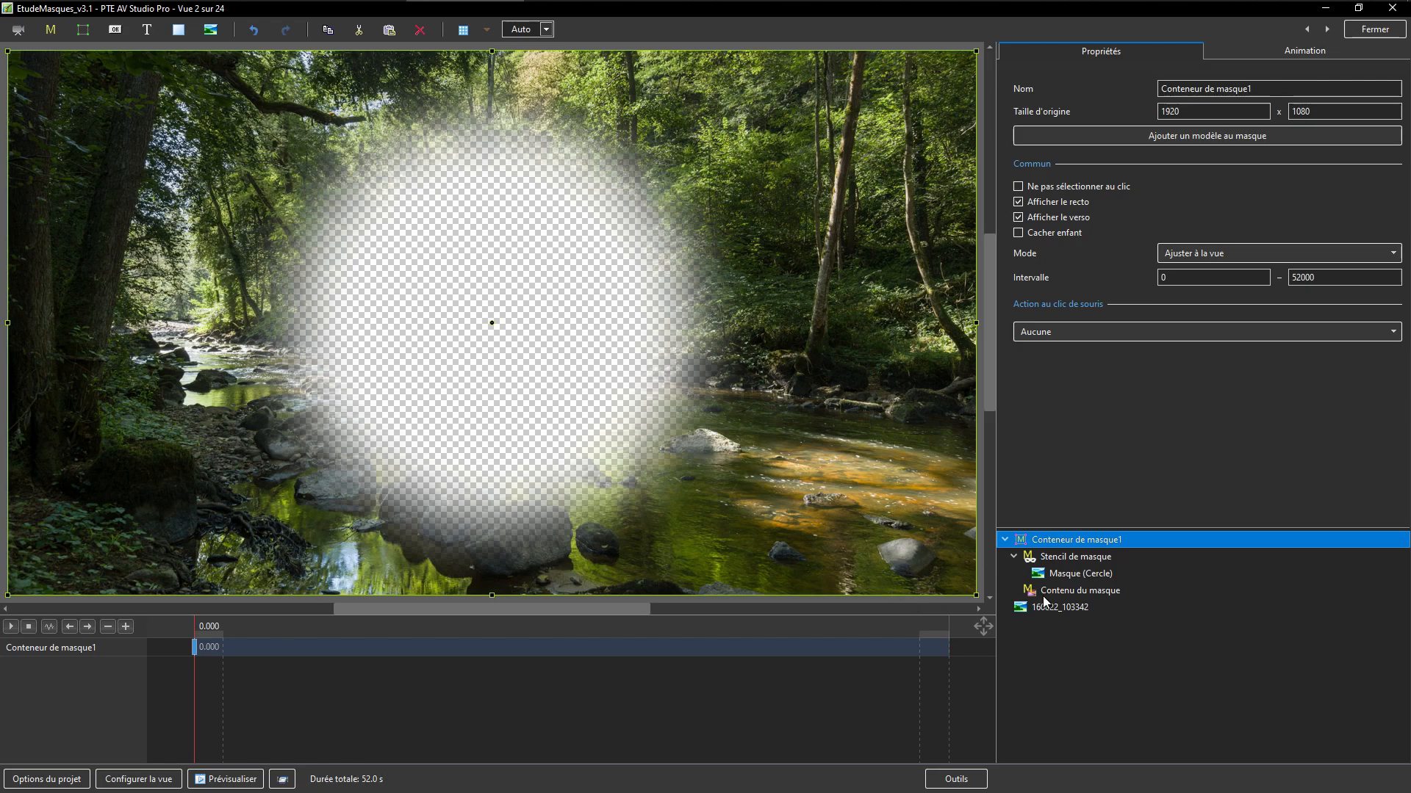
Insert 171114_161215.jpg into the mask's content
left_click(1061, 589)
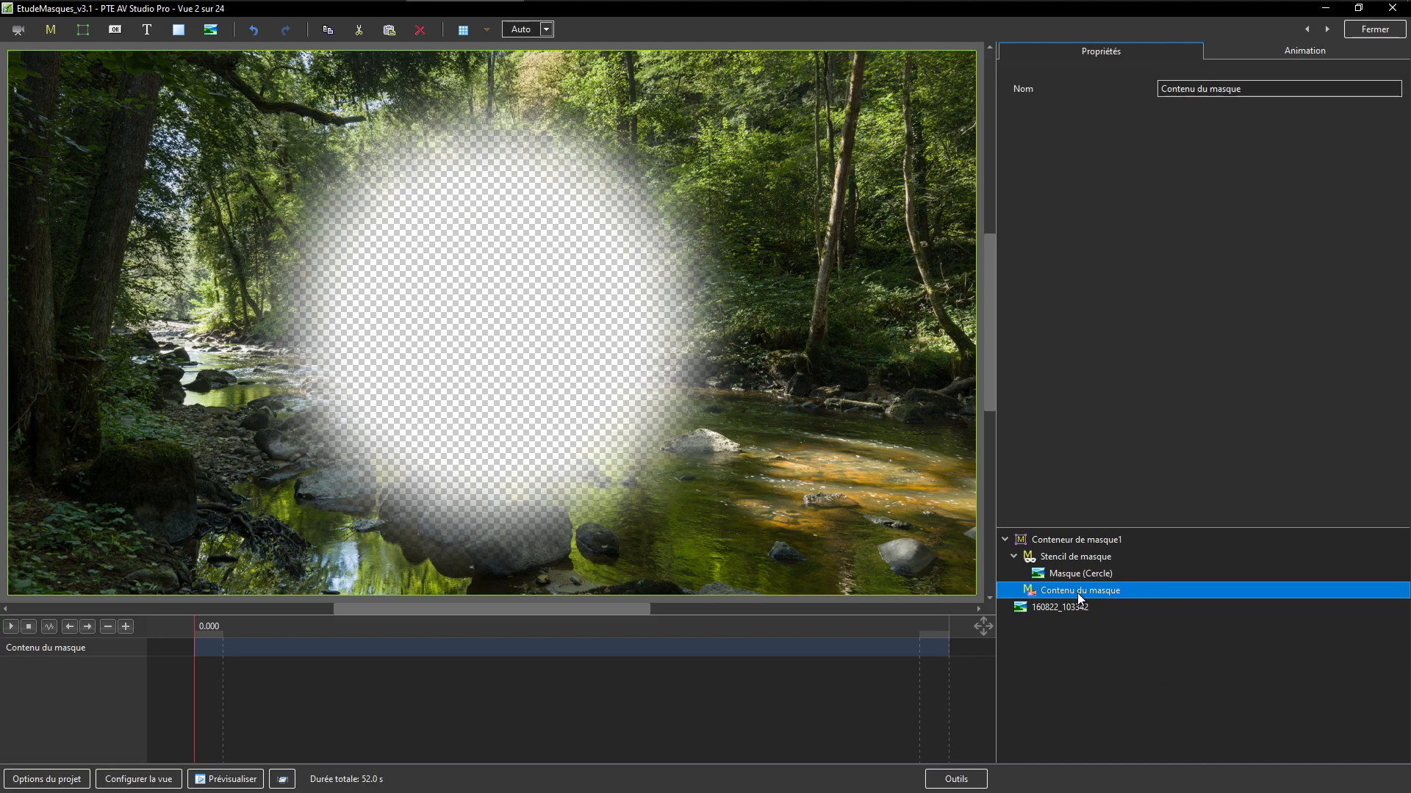
left_click(210, 29)
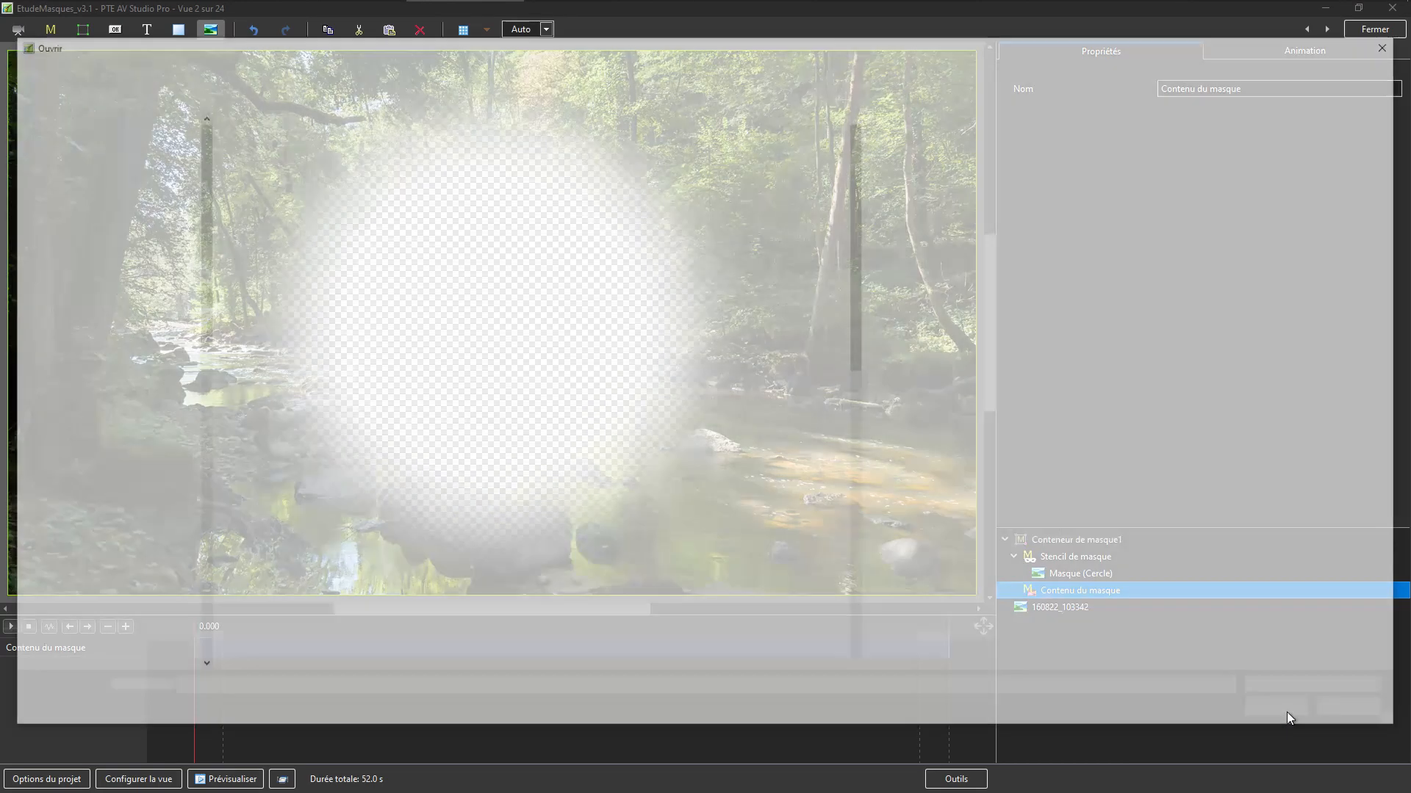
left_click(584, 291)
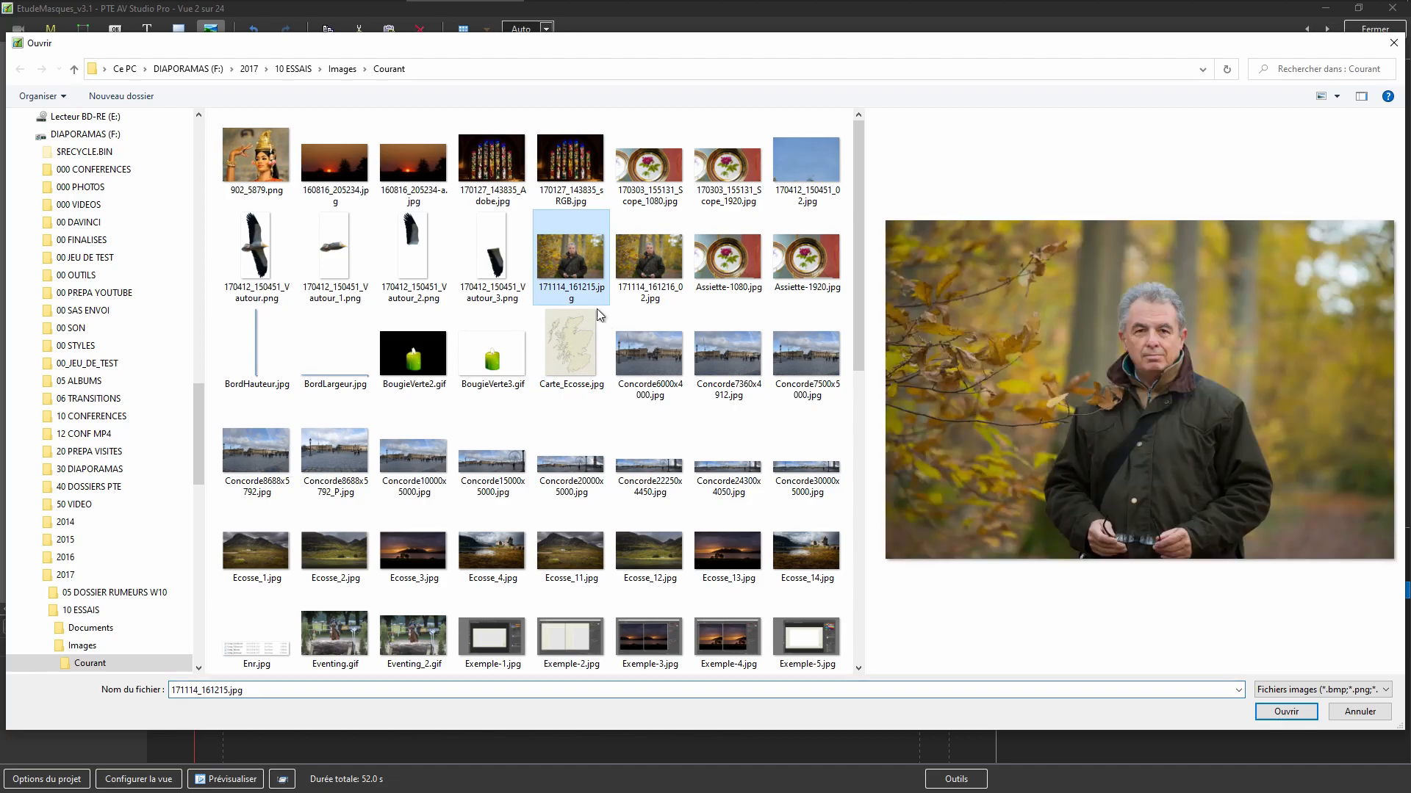
left_click(1282, 713)
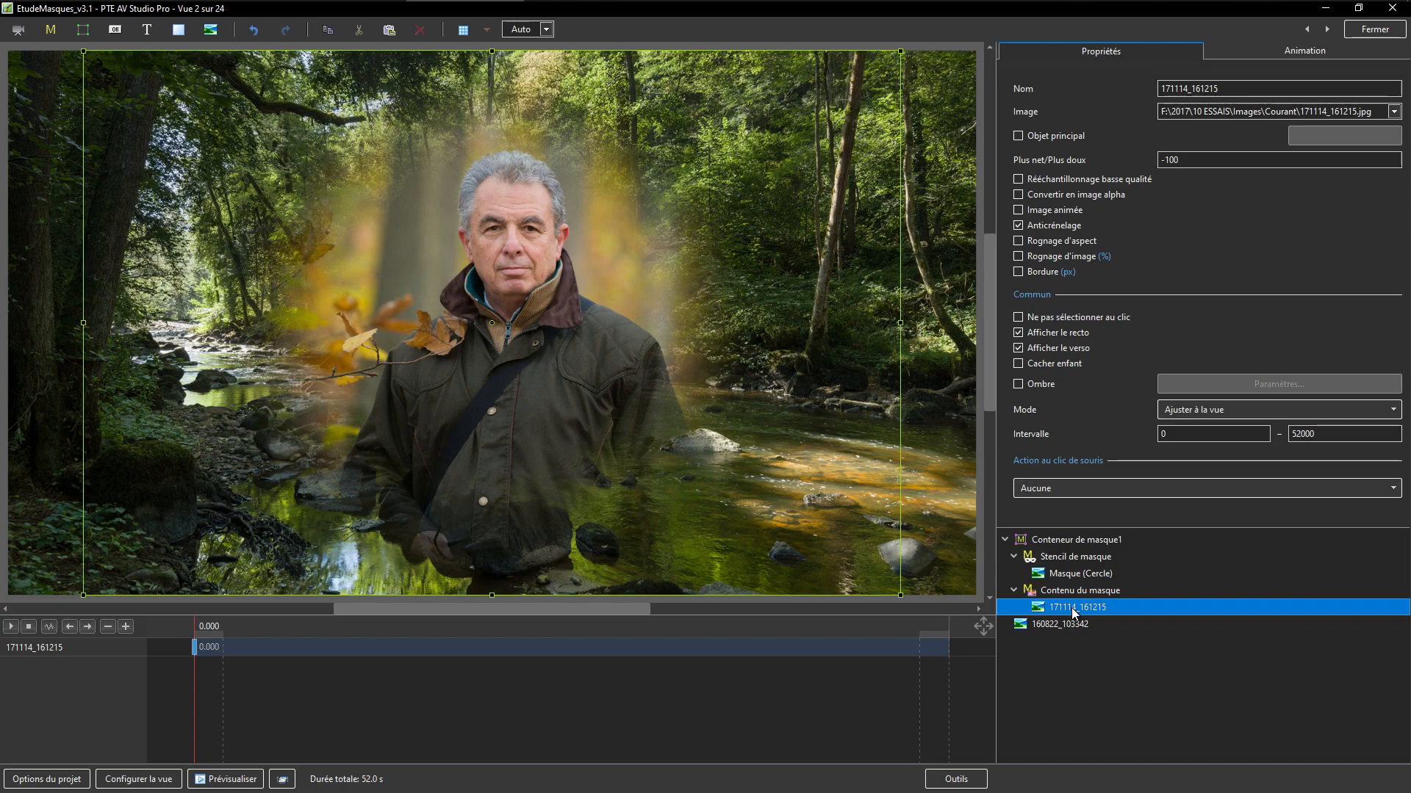
Scale down the portrait inside the mask, and shrink the circle mask to frame the man
left_click_drag(900, 52, 677, 231)
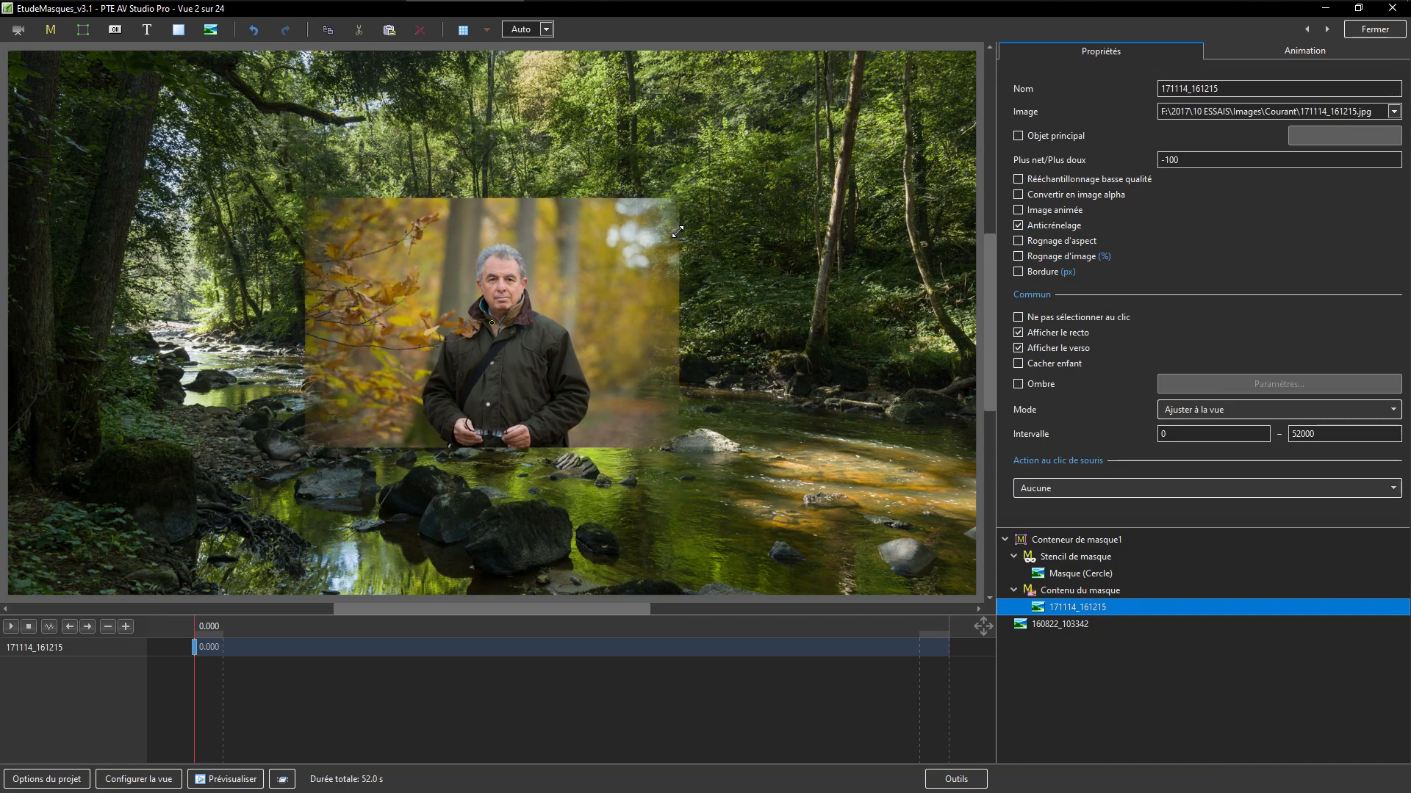
left_click(1080, 574)
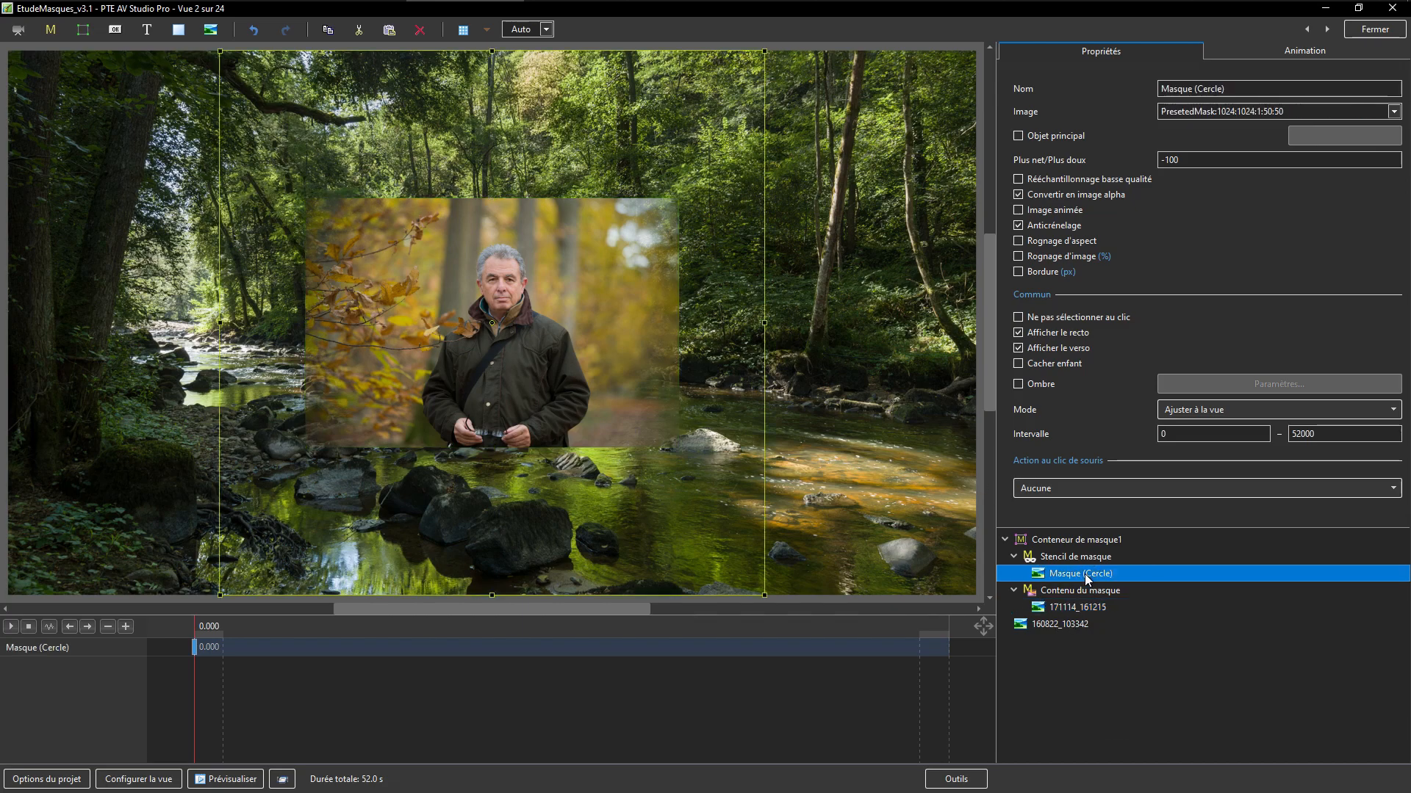
left_click_drag(767, 49, 655, 185)
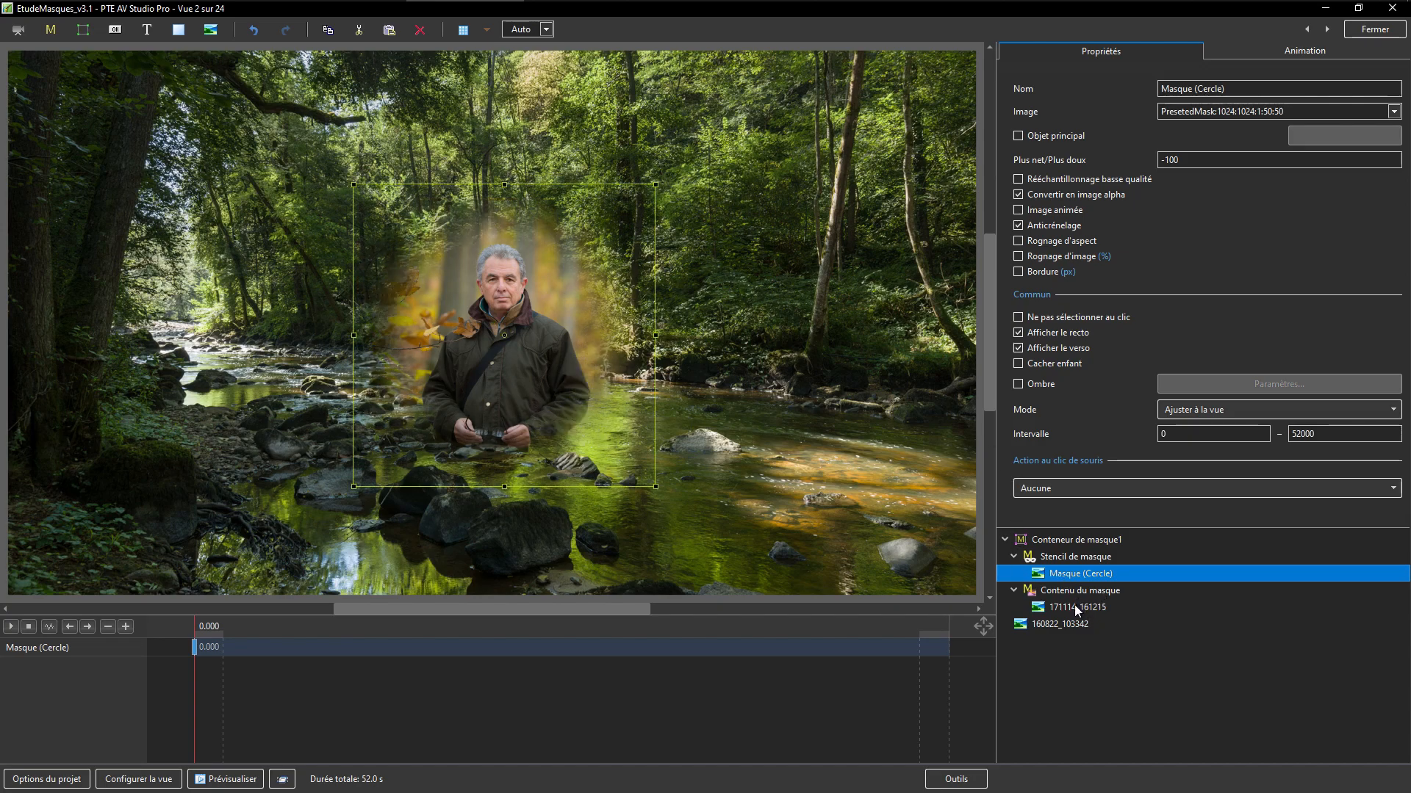
Move the circle mask and the portrait inside it to the upper-right area of the river scene
left_click(1065, 608, "shift")
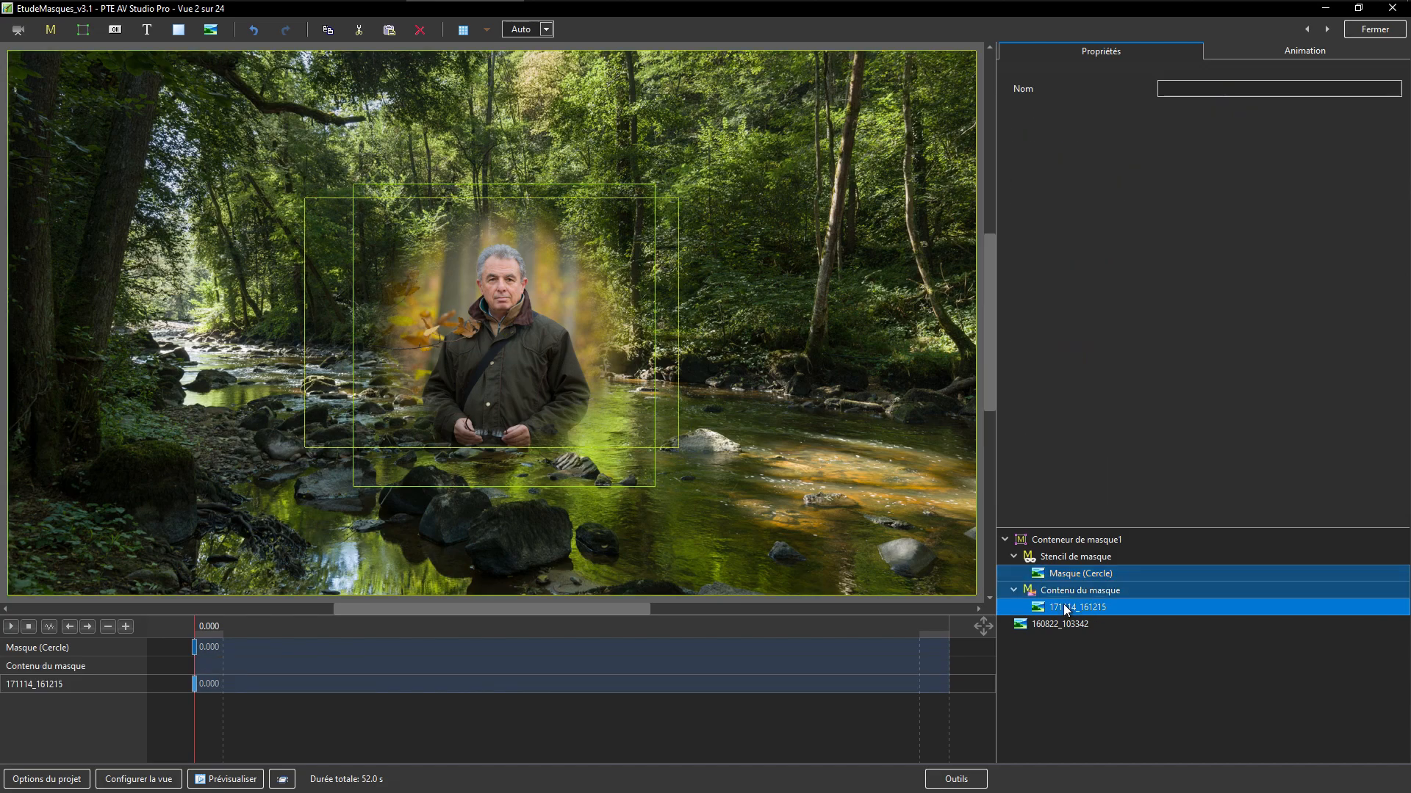
left_click_drag(647, 354, 629, 350)
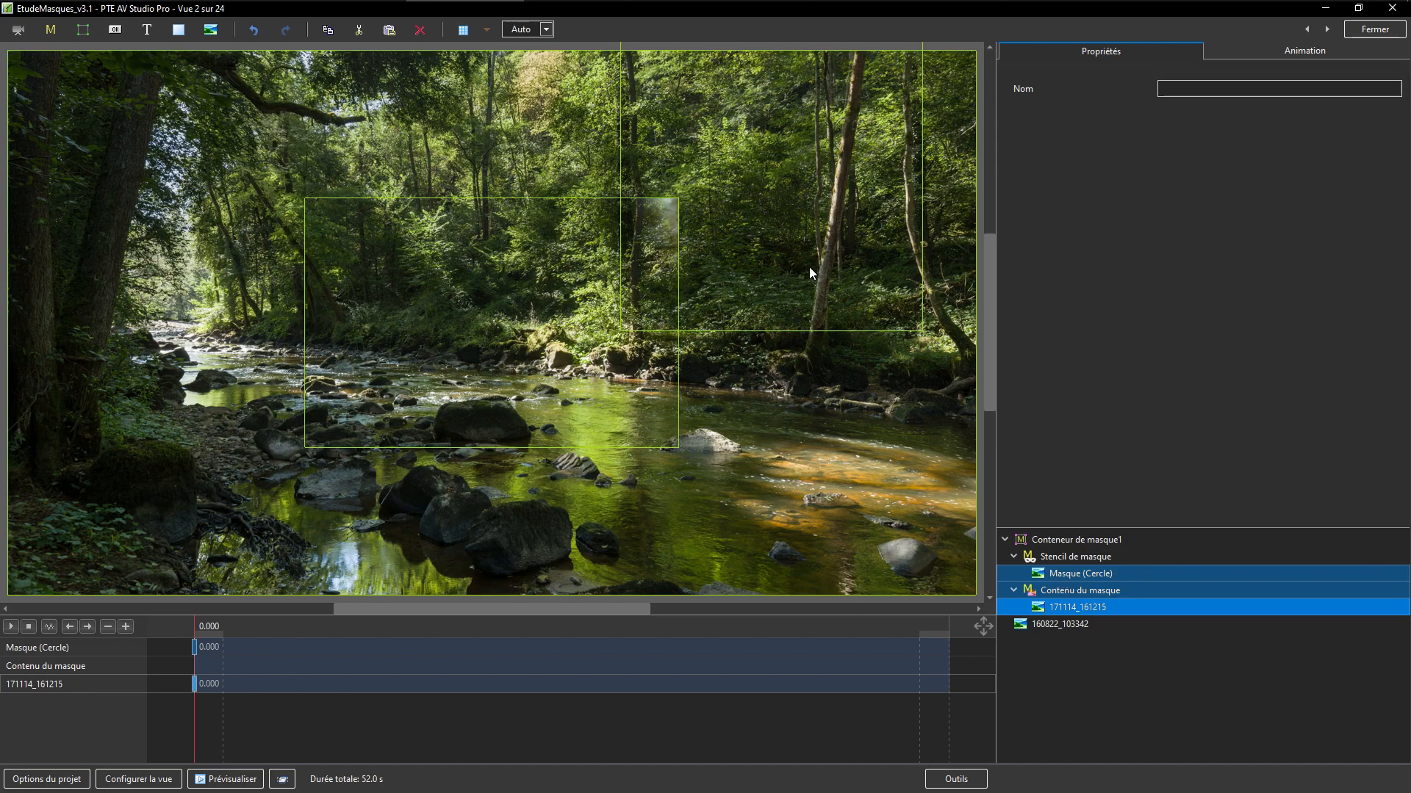
left_click(1060, 607)
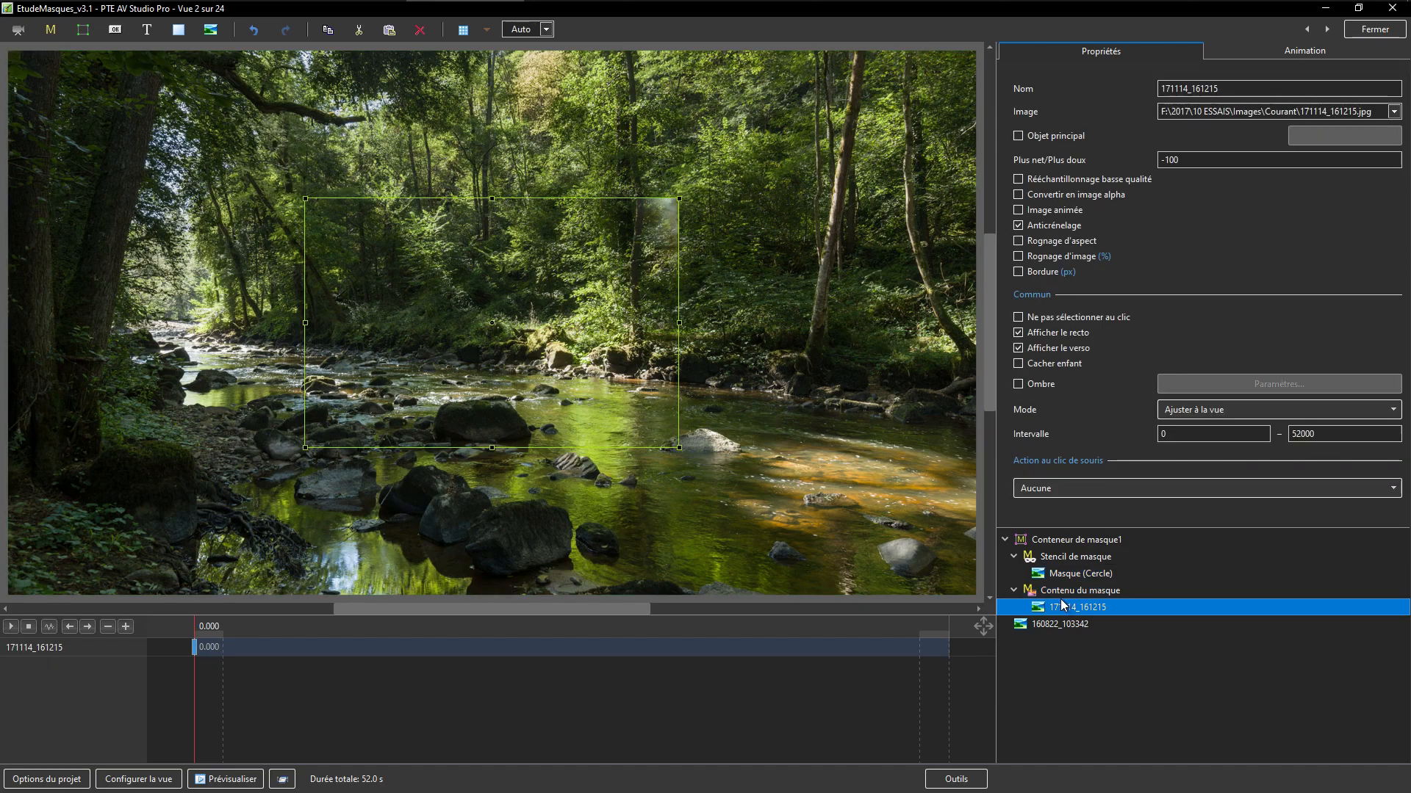
left_click_drag(739, 319, 831, 229)
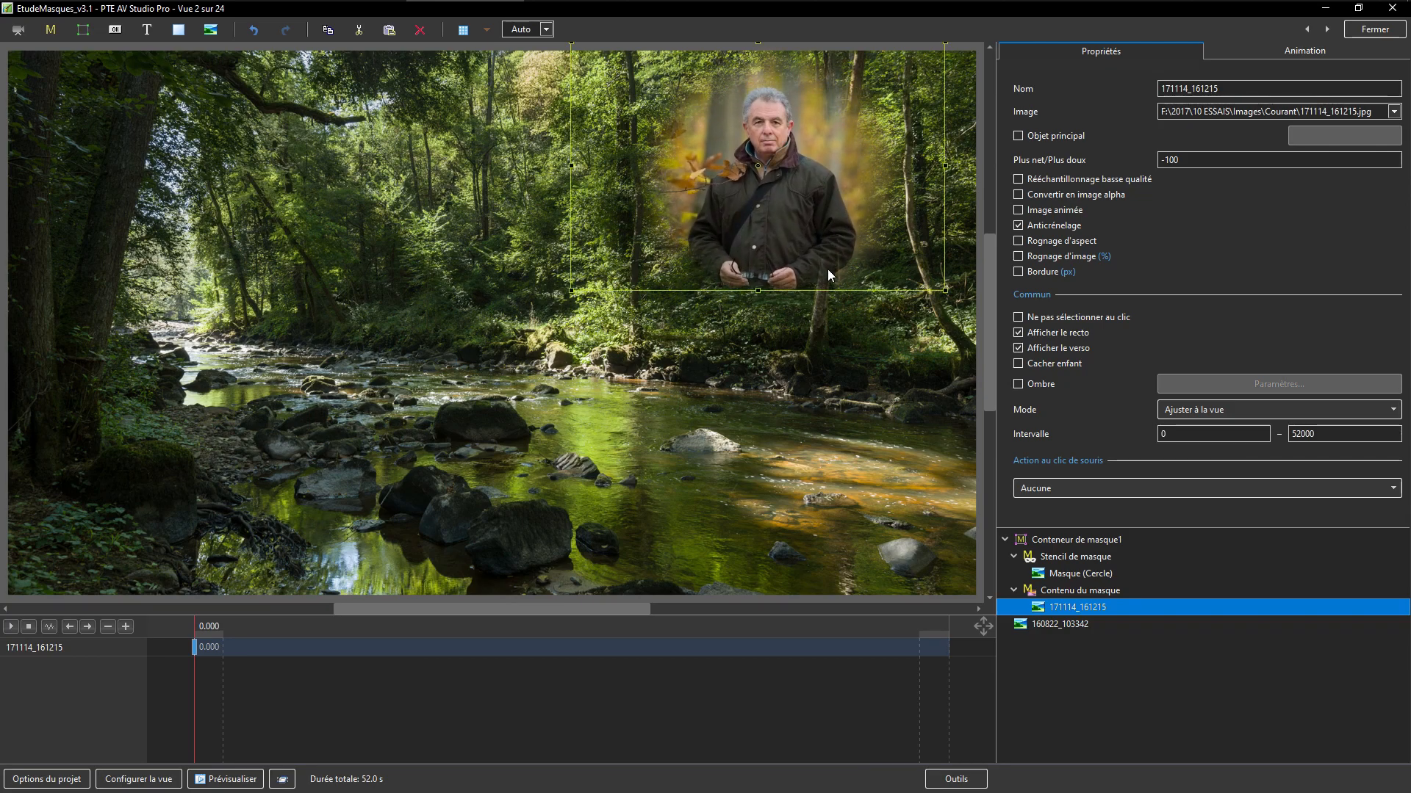
left_click(515, 452)
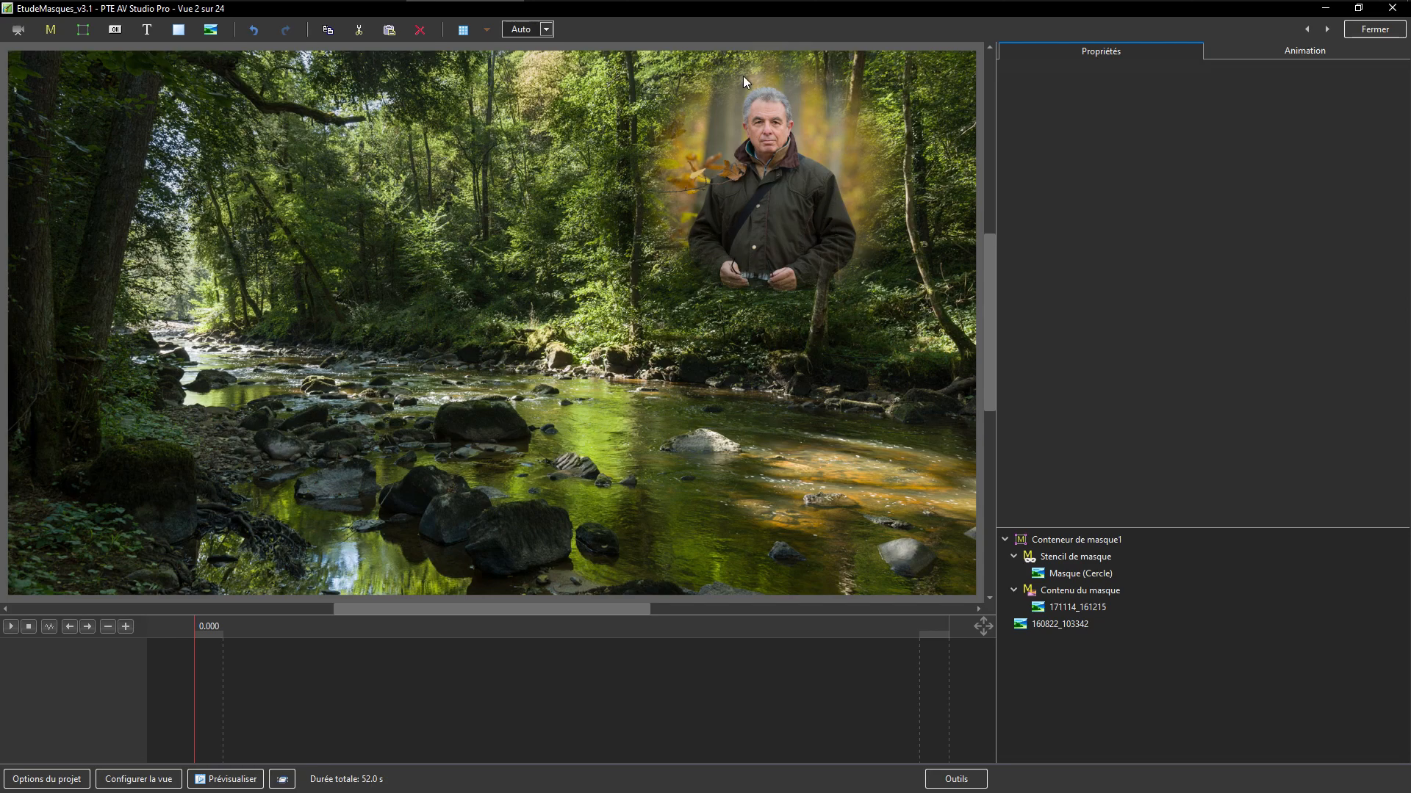
Change the mask to a predefined rectangle of 1024 x 1024 pixels with 50% blur width and 50% corner radius
left_click(1079, 576)
left_click(1395, 112)
left_click(806, 299)
left_click(725, 316)
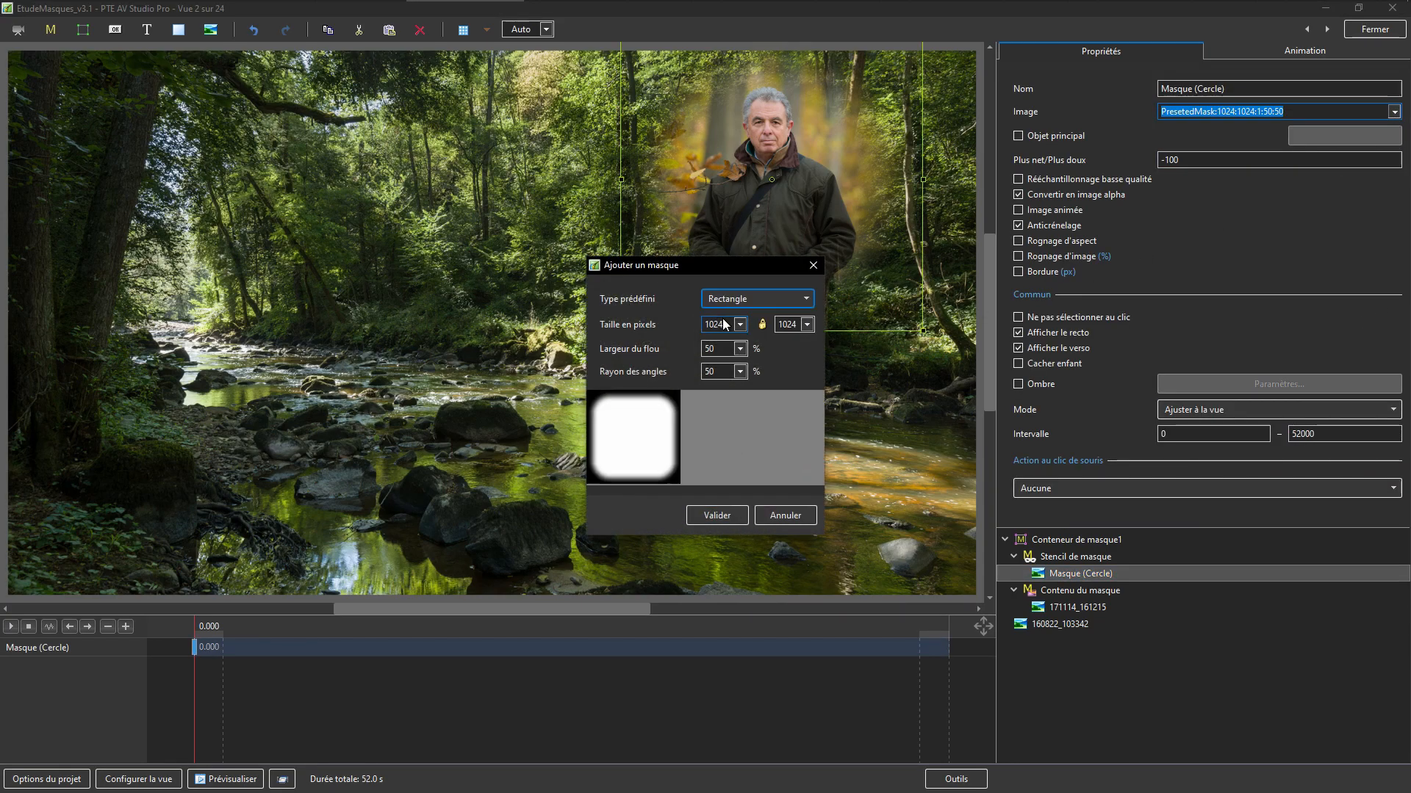
left_click(717, 519)
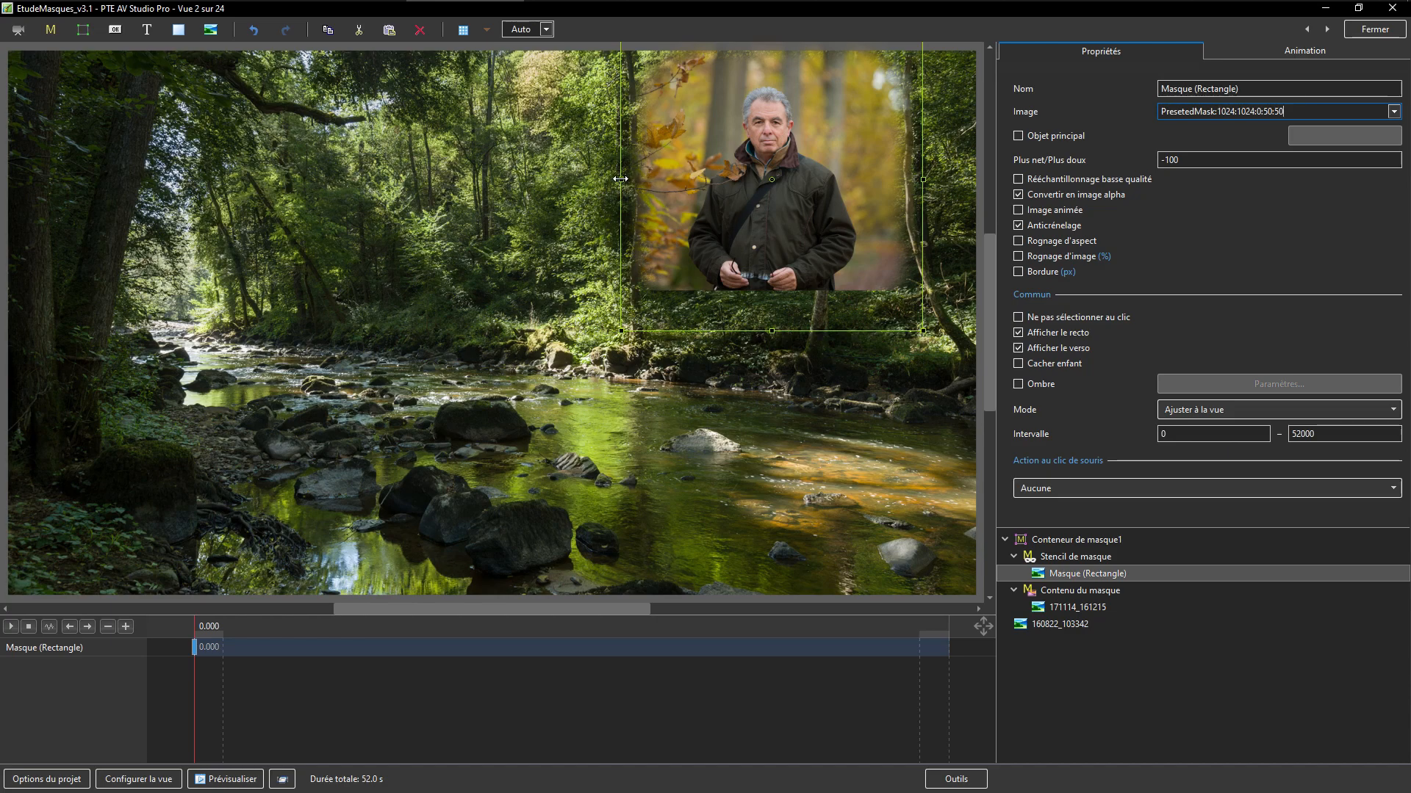
Narrow the mask from both sides and reshape its lower edge to fit more tightly around the man
left_click_drag(621, 179, 653, 181)
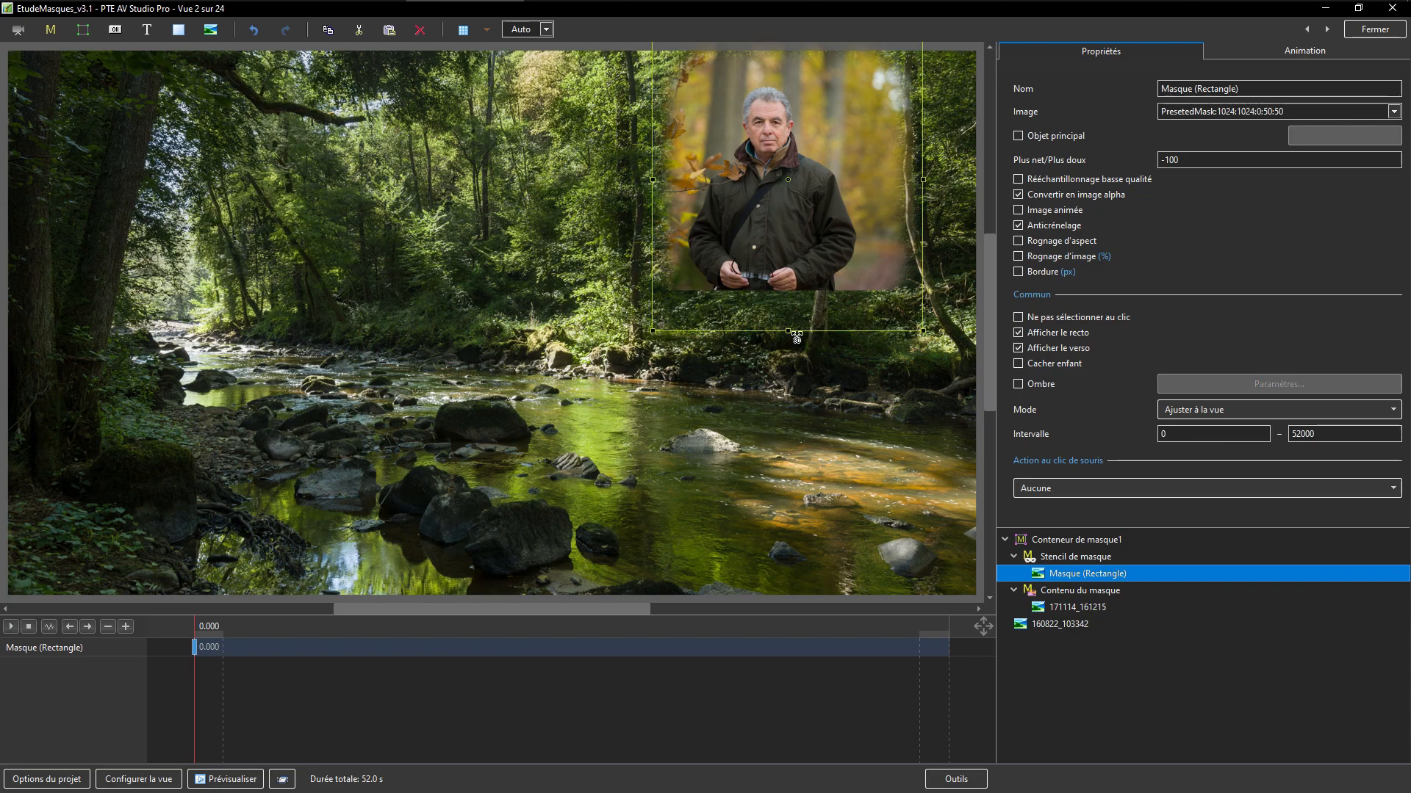
left_click_drag(790, 333, 793, 304)
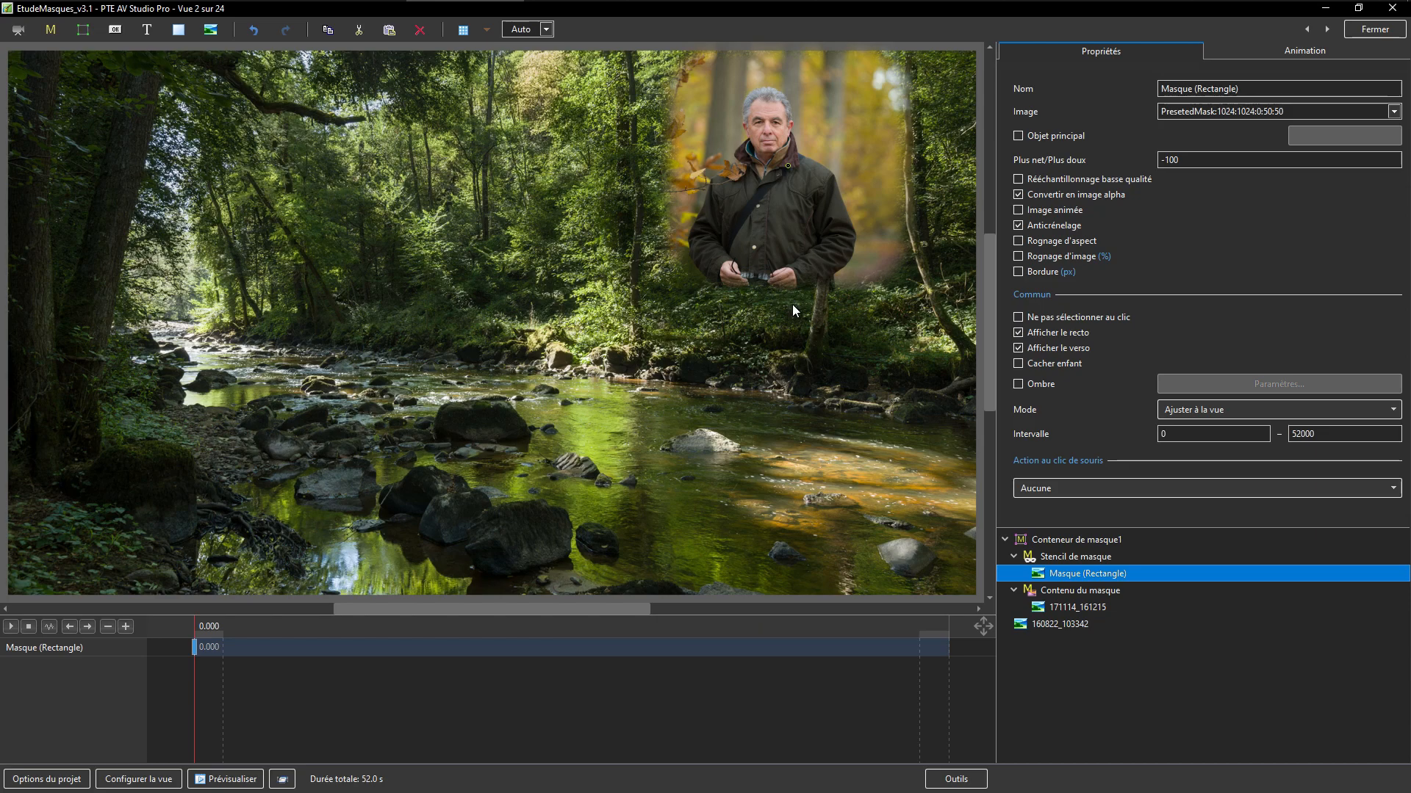
left_click_drag(923, 167, 892, 166)
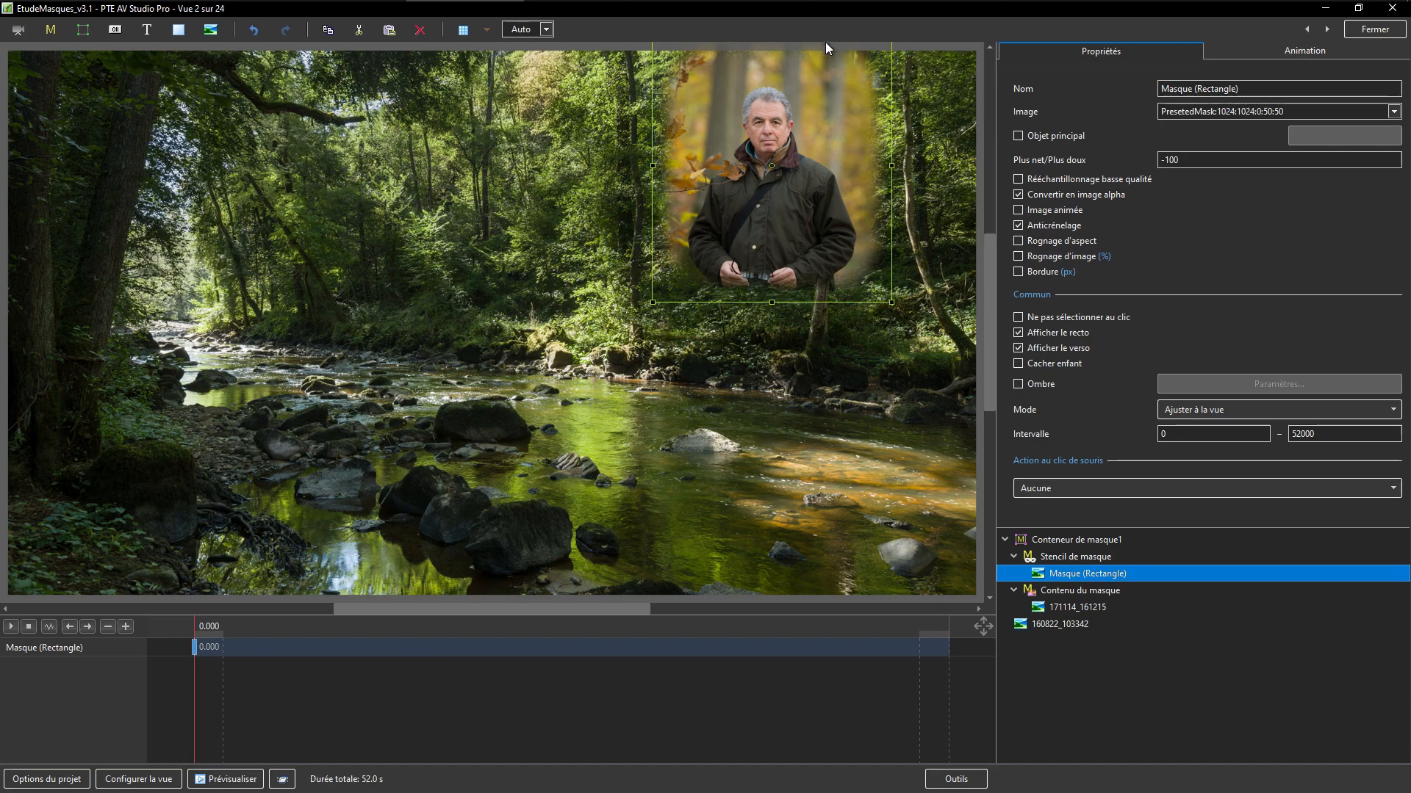
left_click_drag(993, 263, 992, 231)
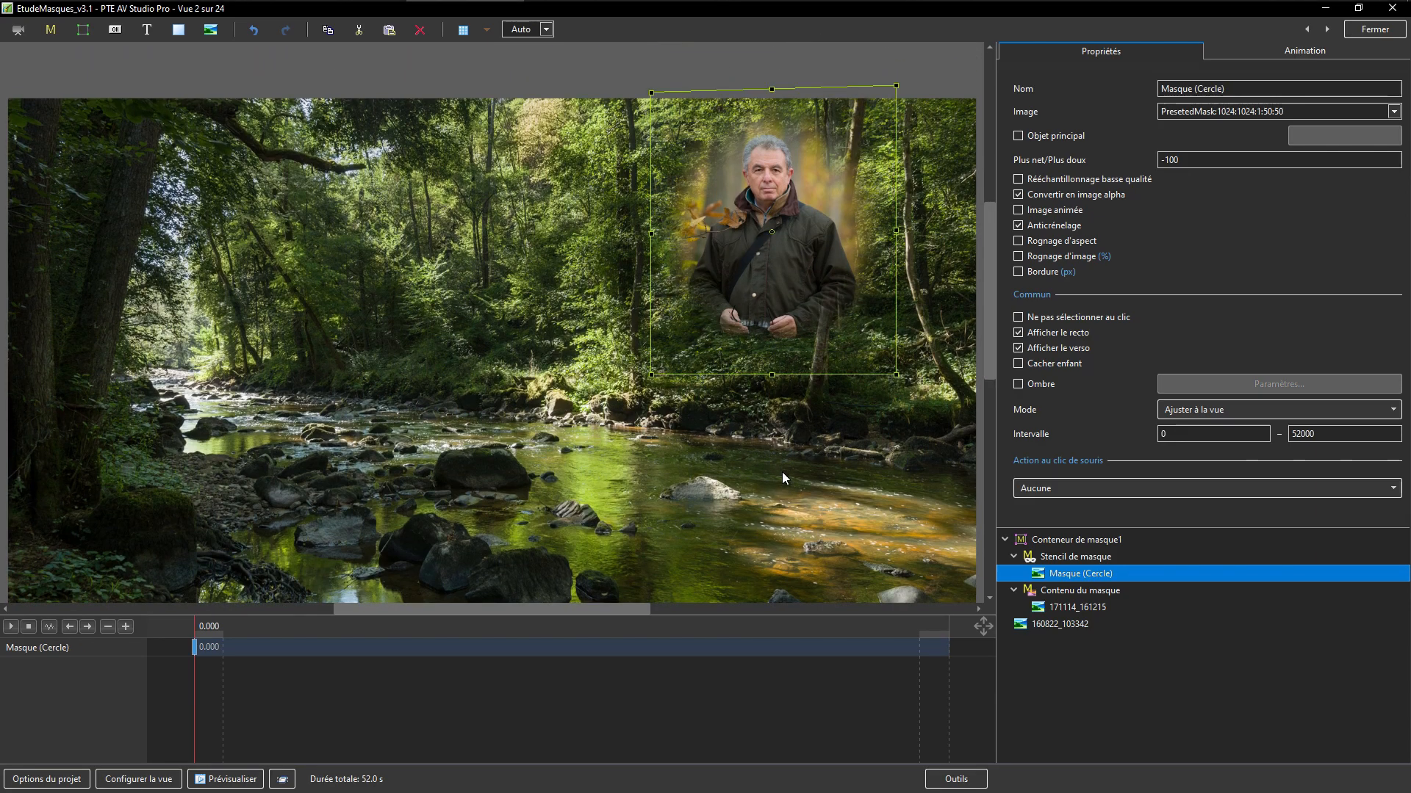
left_click(782, 472)
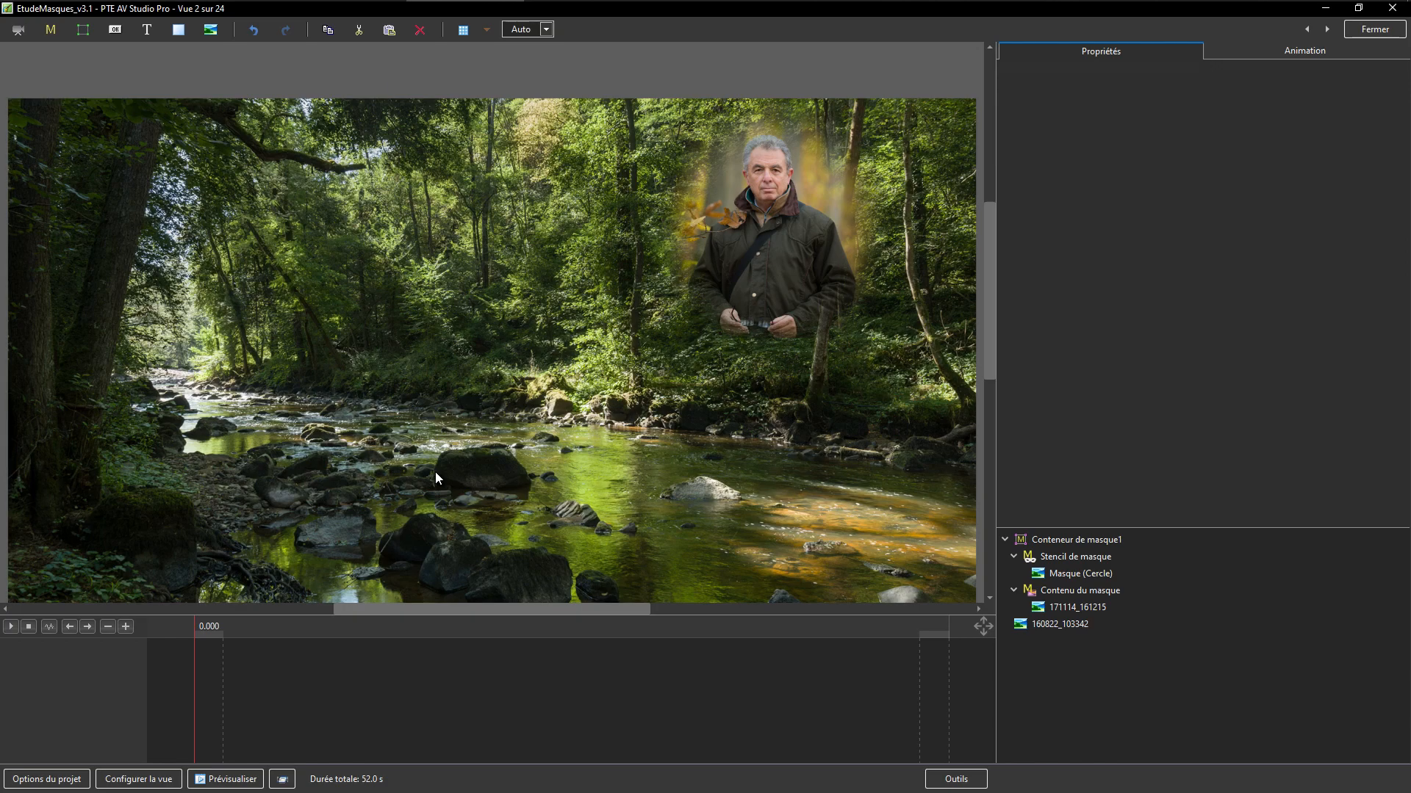
Examine the Cache image's animation keyframes on slide 3, and those of the Cache object in slide 4's mask stencil
left_click(1329, 33)
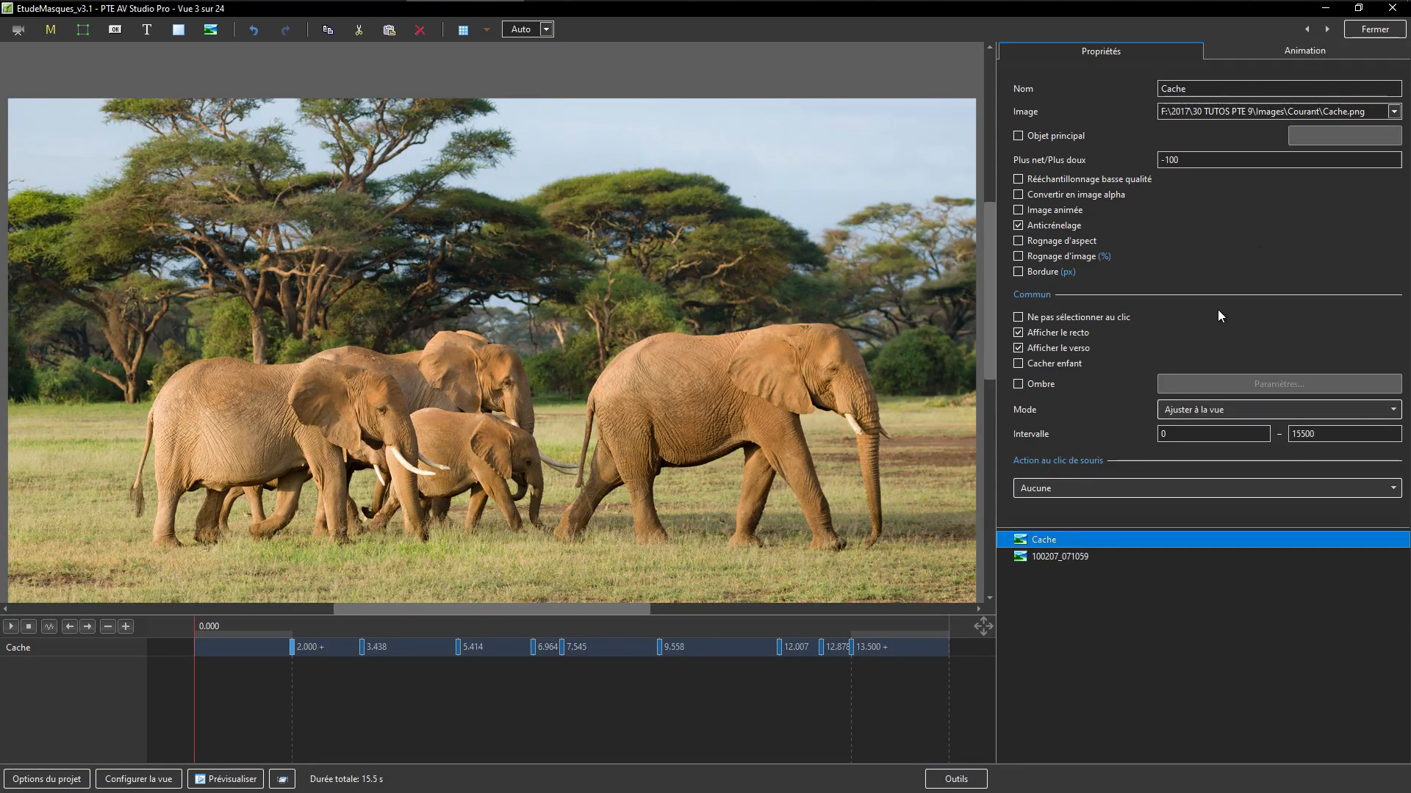
left_click_drag(201, 705, 842, 775)
left_click(1326, 32)
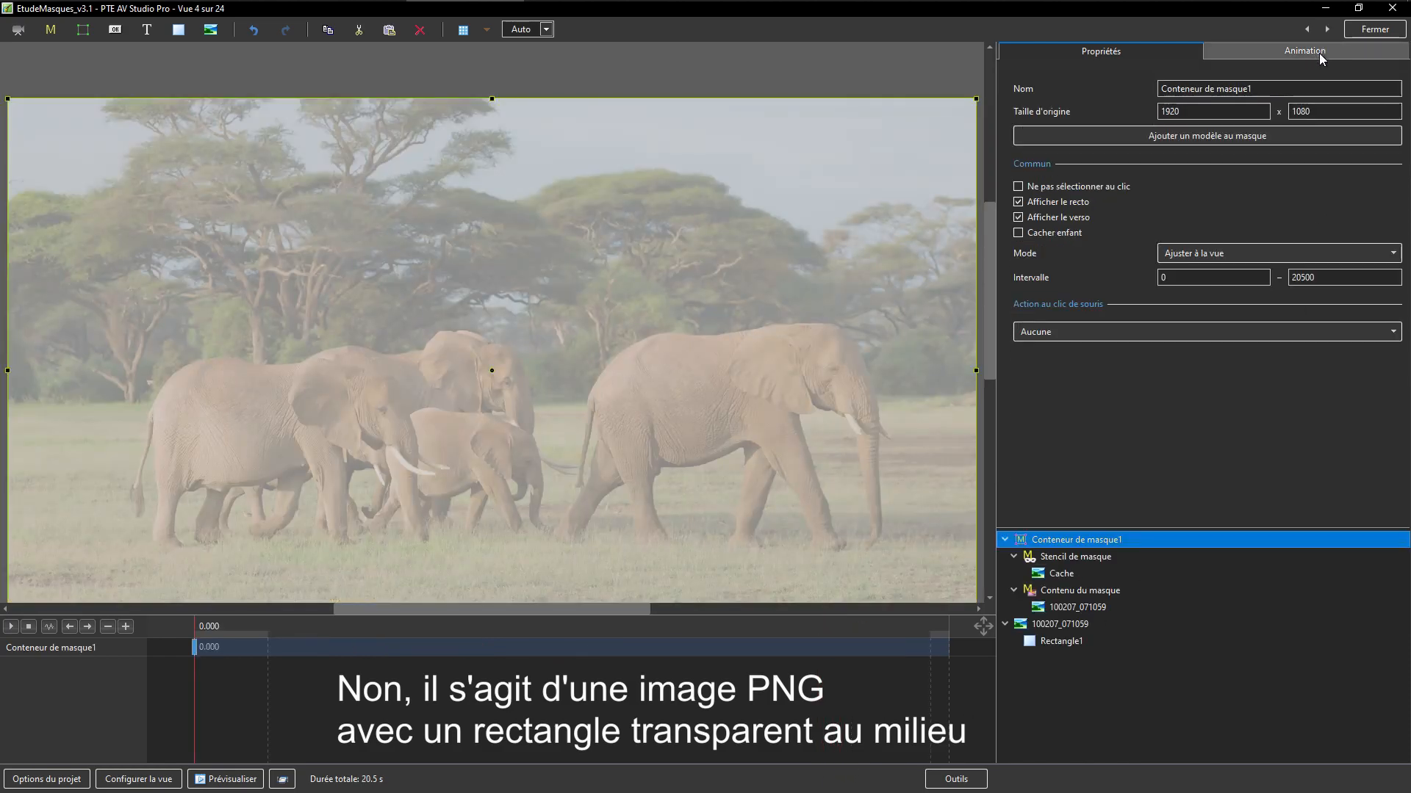
left_click(1054, 574)
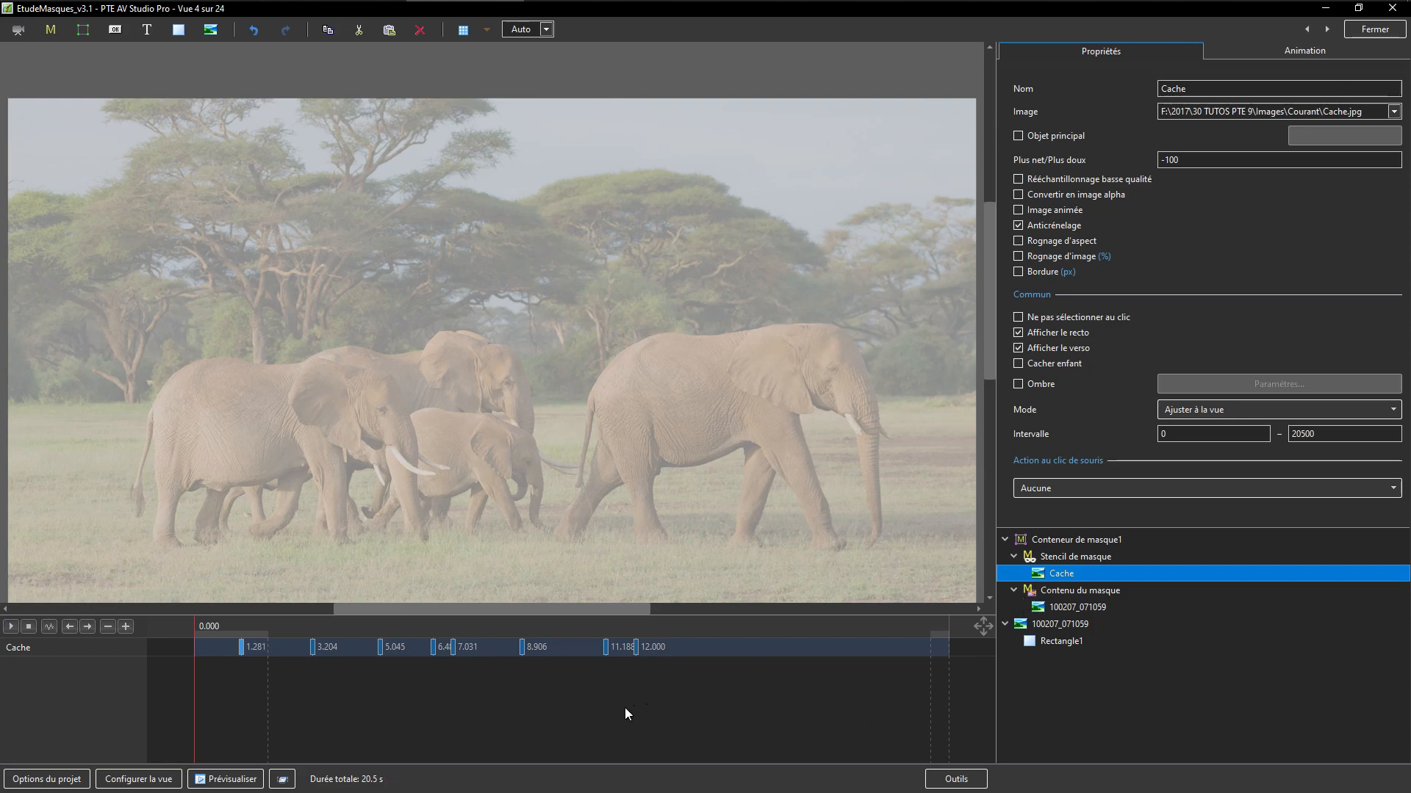
Delete the mask container and the rectangle from slide 4, leaving only the elephant image 100207_071059
left_click(1048, 539)
key("Delete")
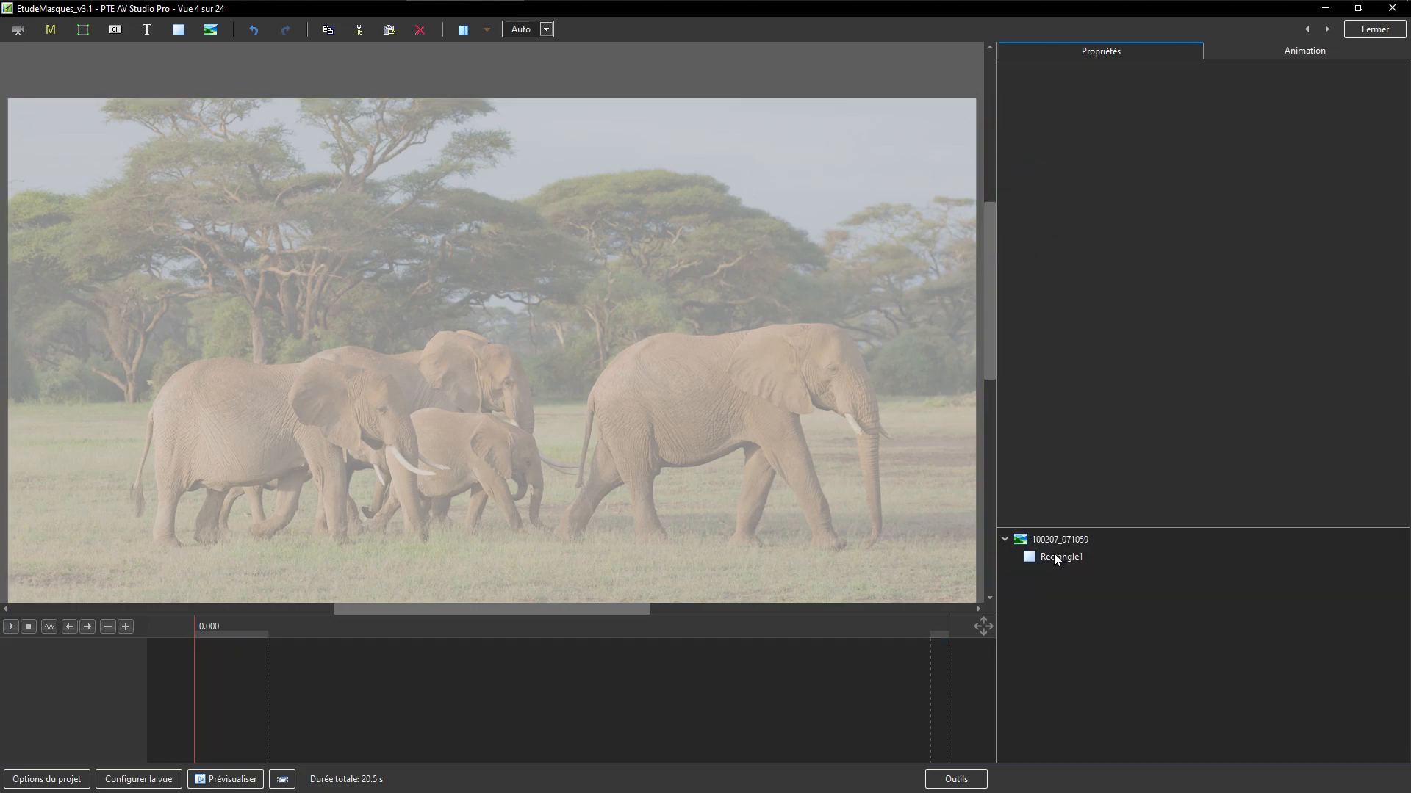
left_click(1052, 555)
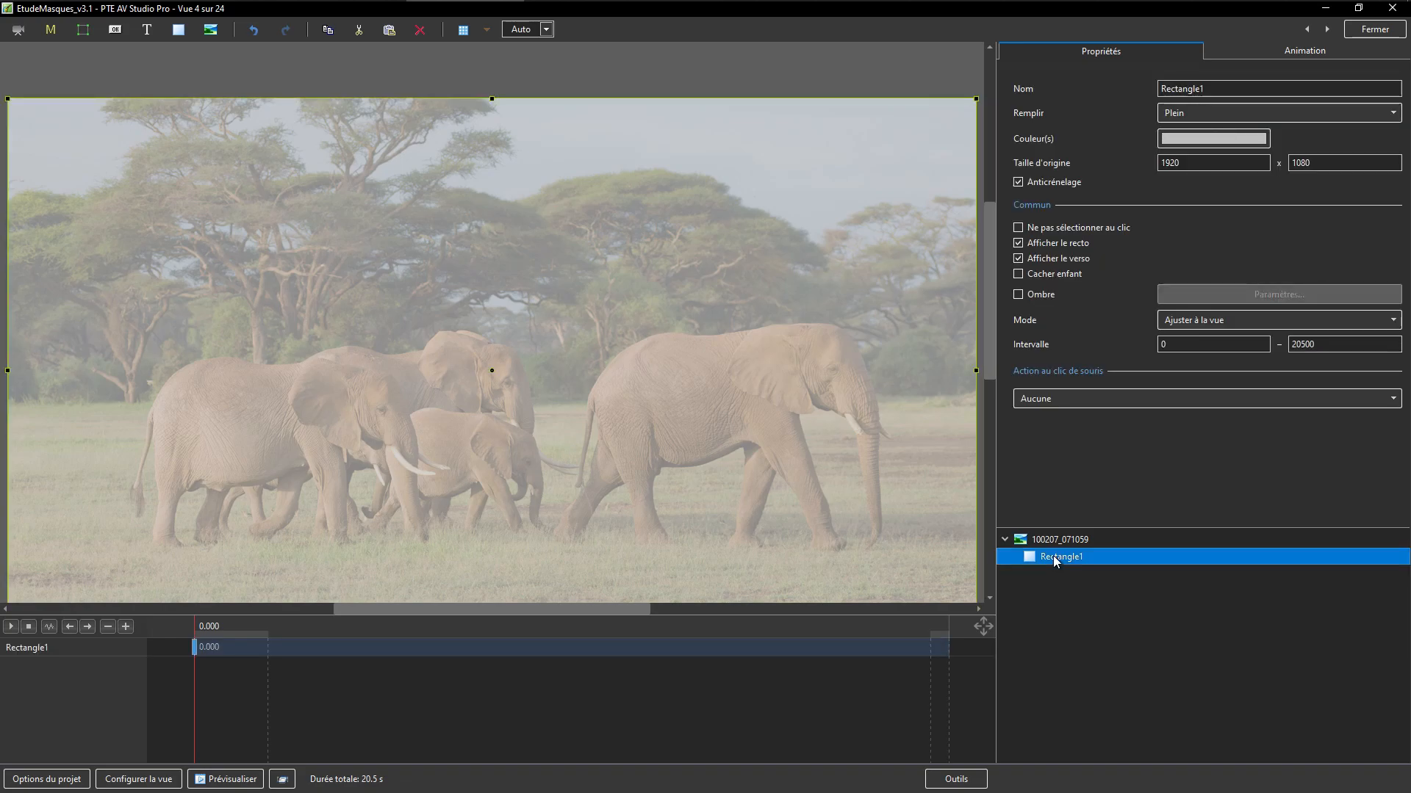
key("Delete")
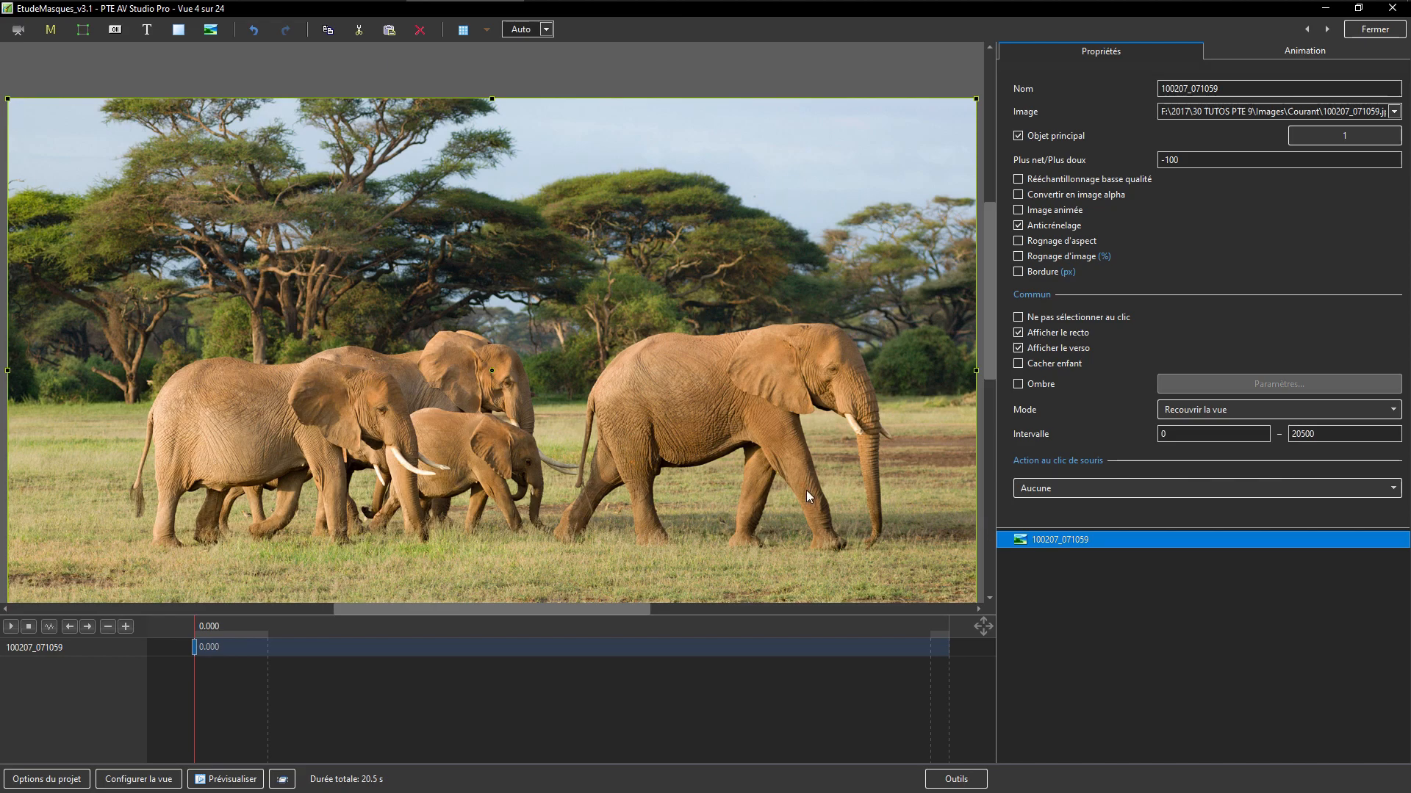
Add a rectangle over the elephant image with a solid (Plein) fill in grey 929292
left_click(179, 31)
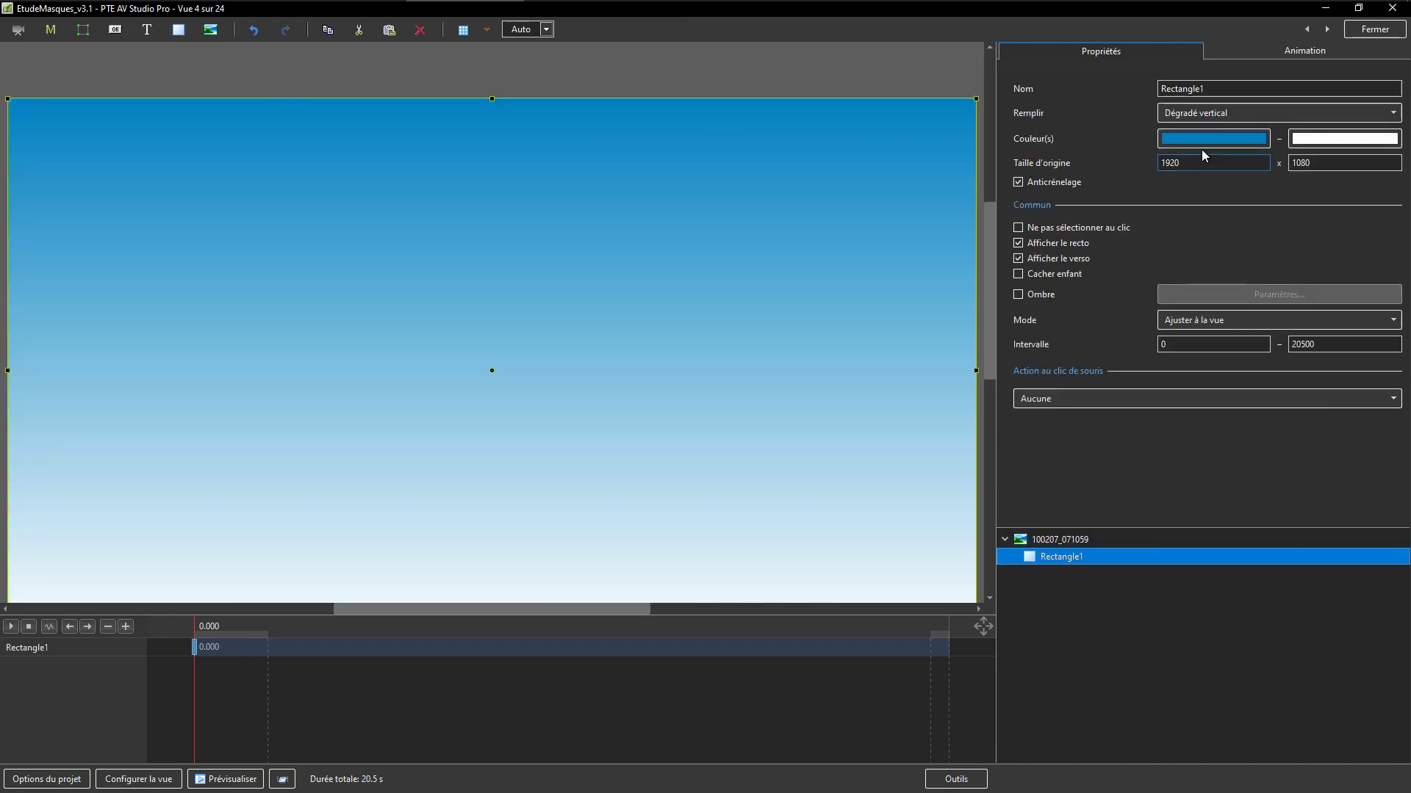
left_click(1216, 113)
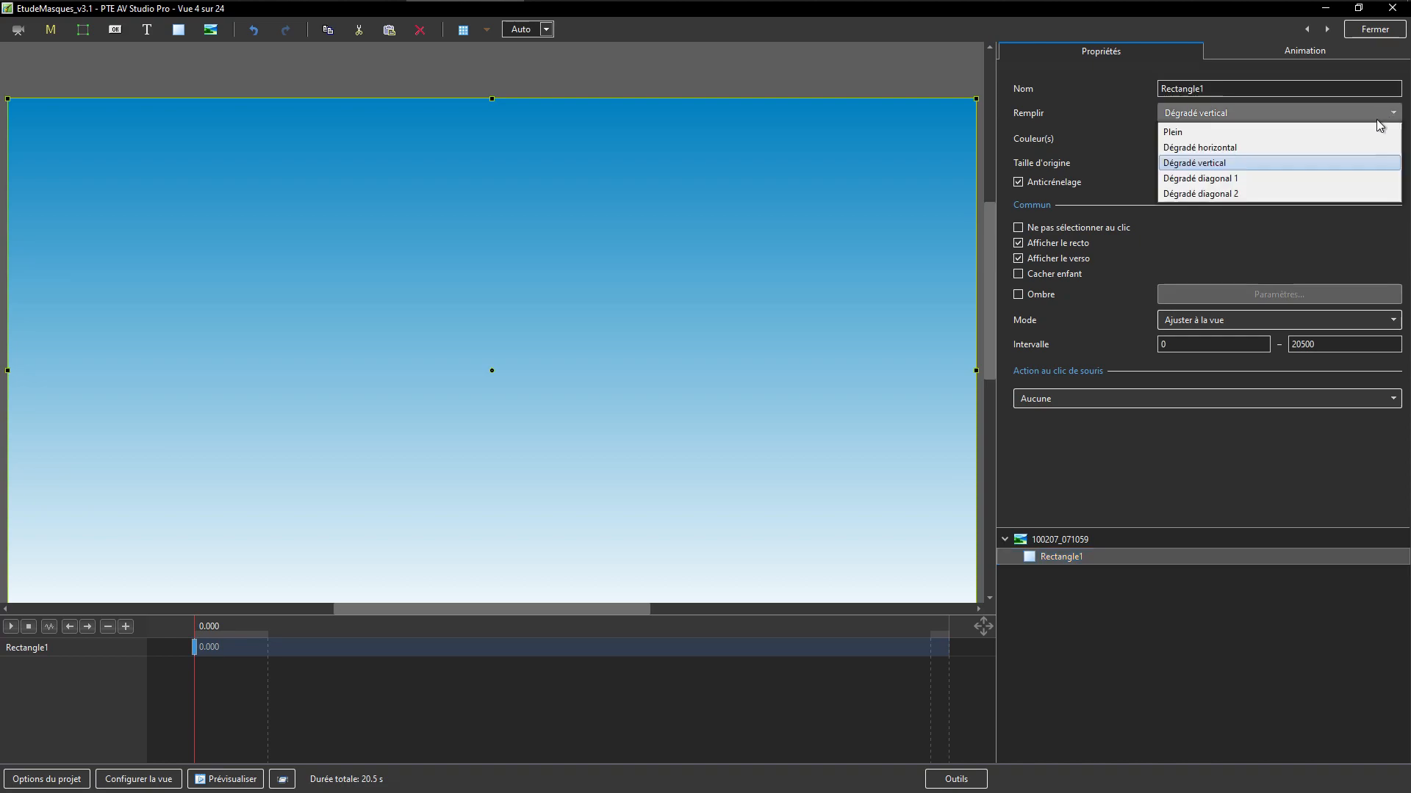
left_click(1218, 147)
left_click(1276, 117)
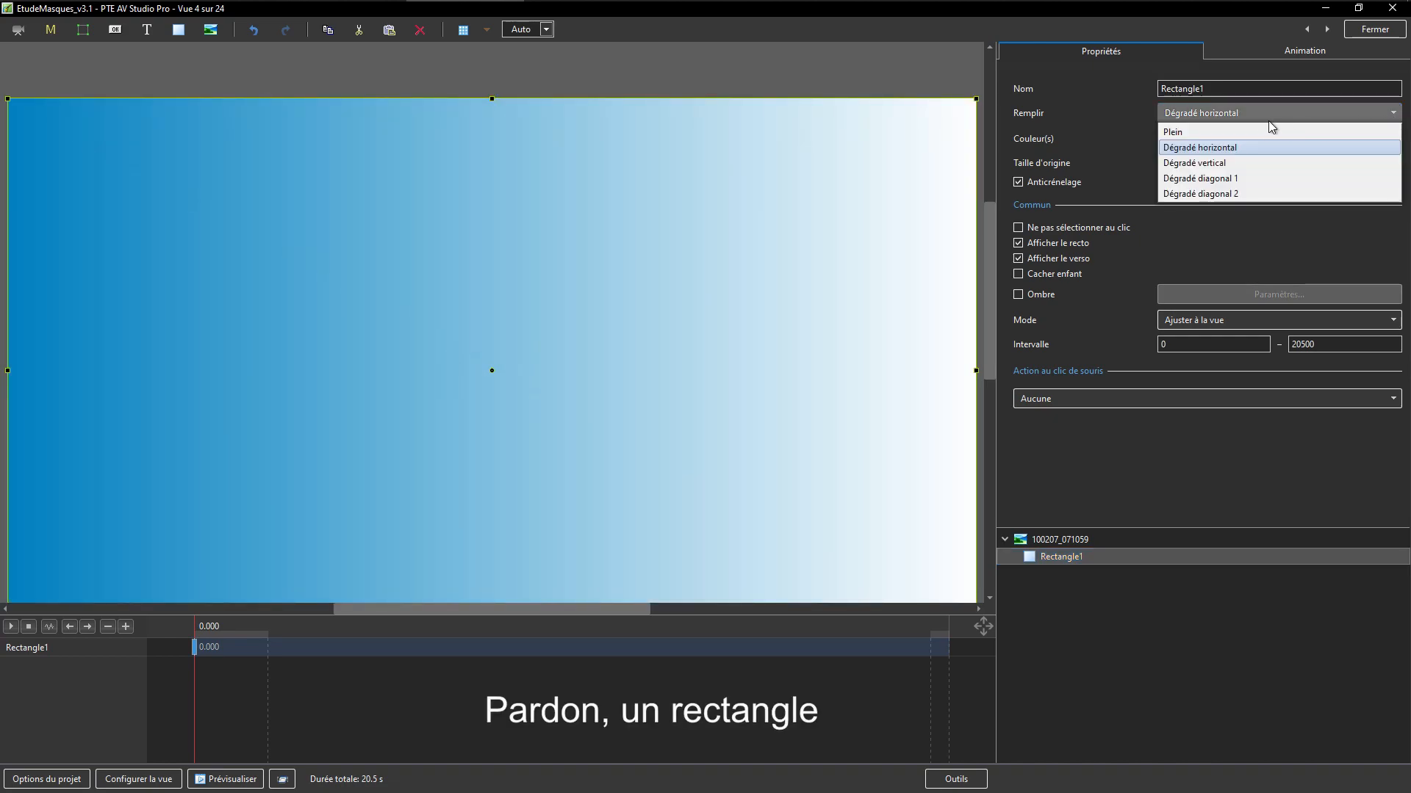
left_click(1211, 132)
left_click(1232, 143)
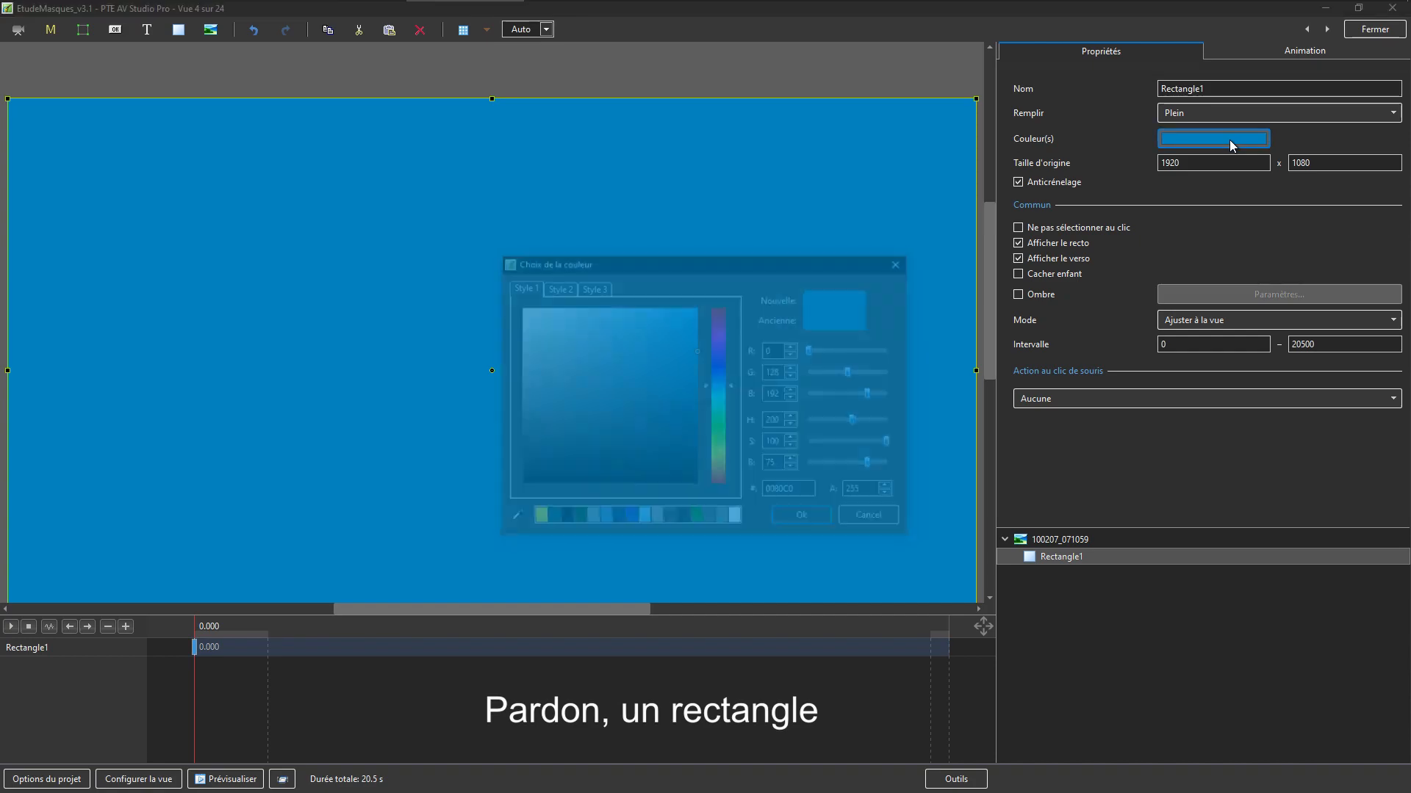
left_click(590, 521)
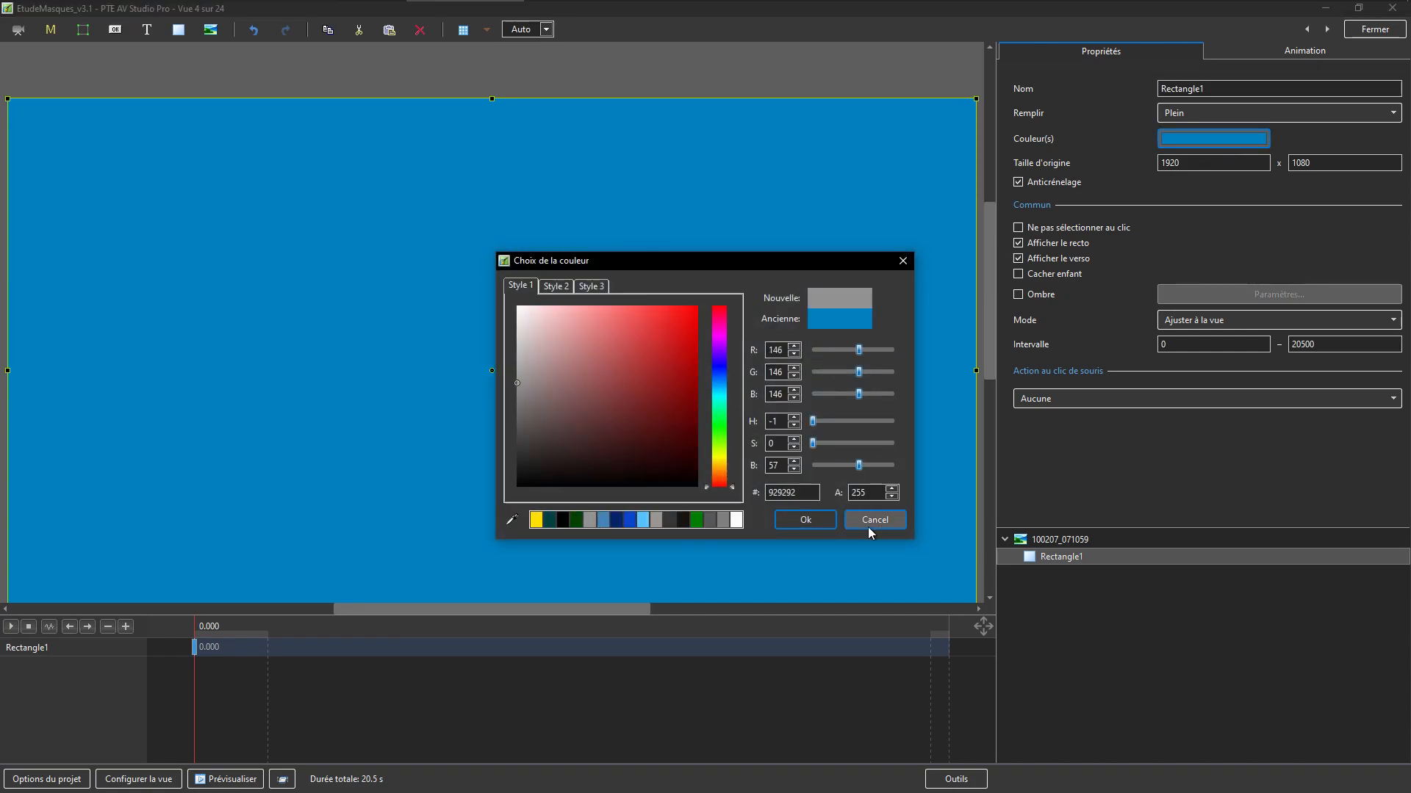
left_click(804, 520)
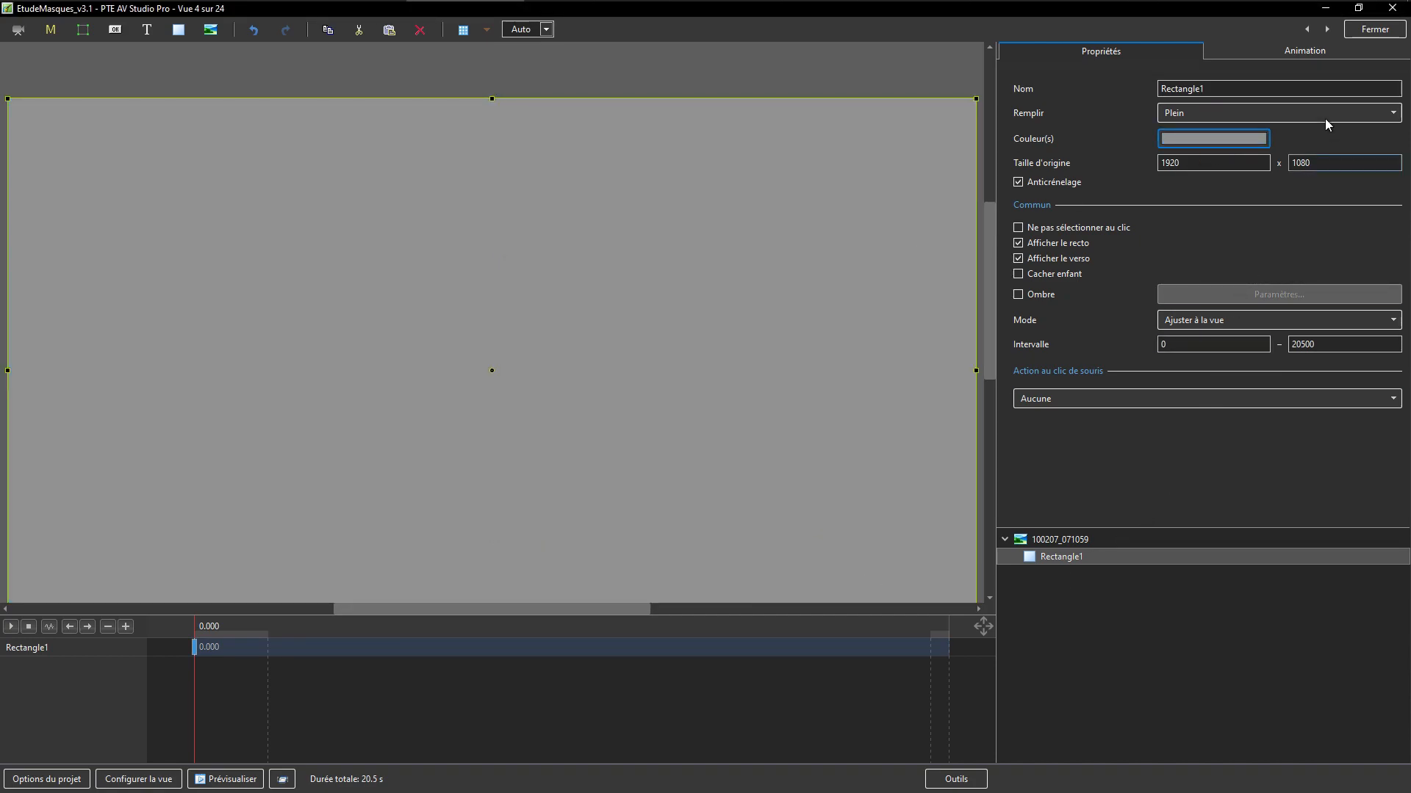
Reduce the grey rectangle's opacity to 72 and deselect it
left_click(1294, 52)
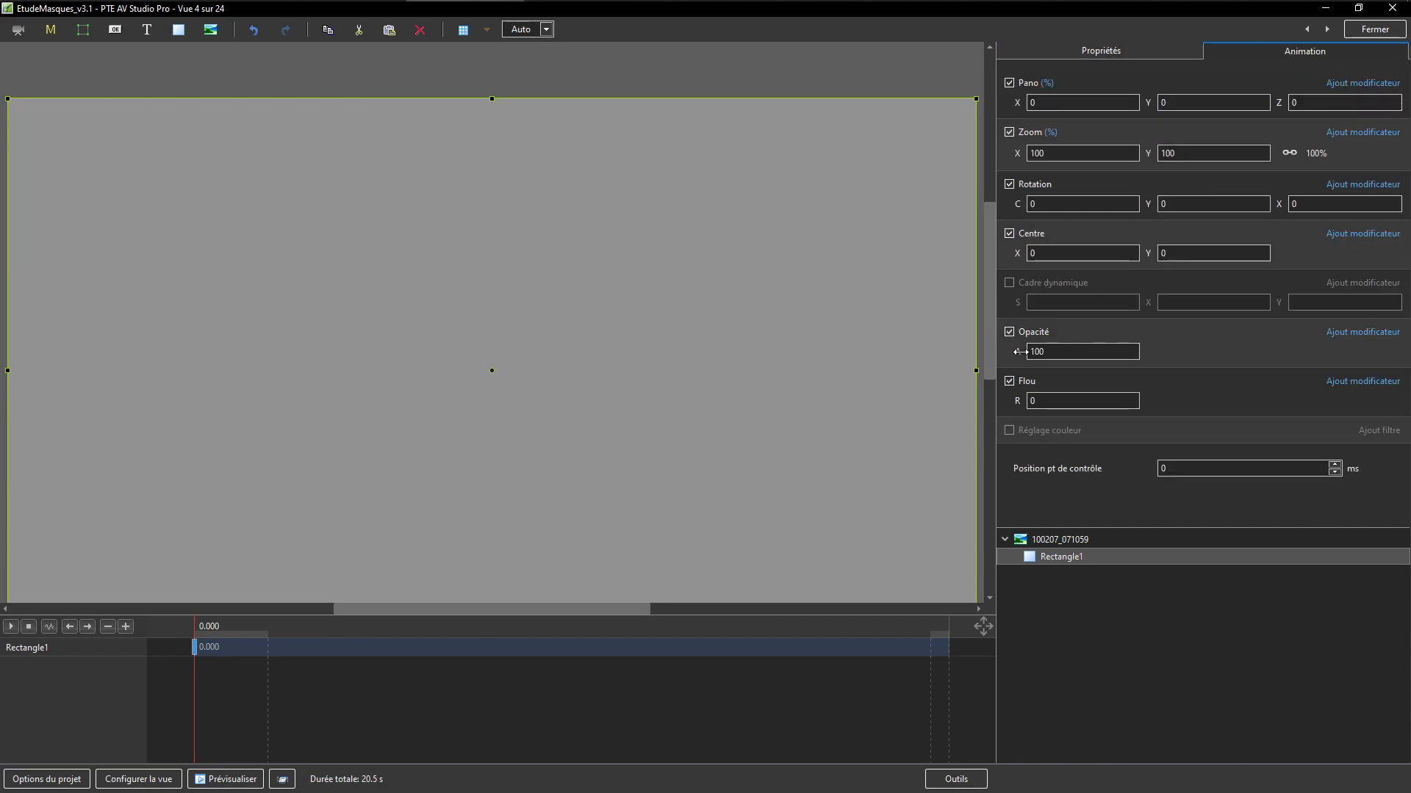
left_click_drag(1020, 352, 1000, 361)
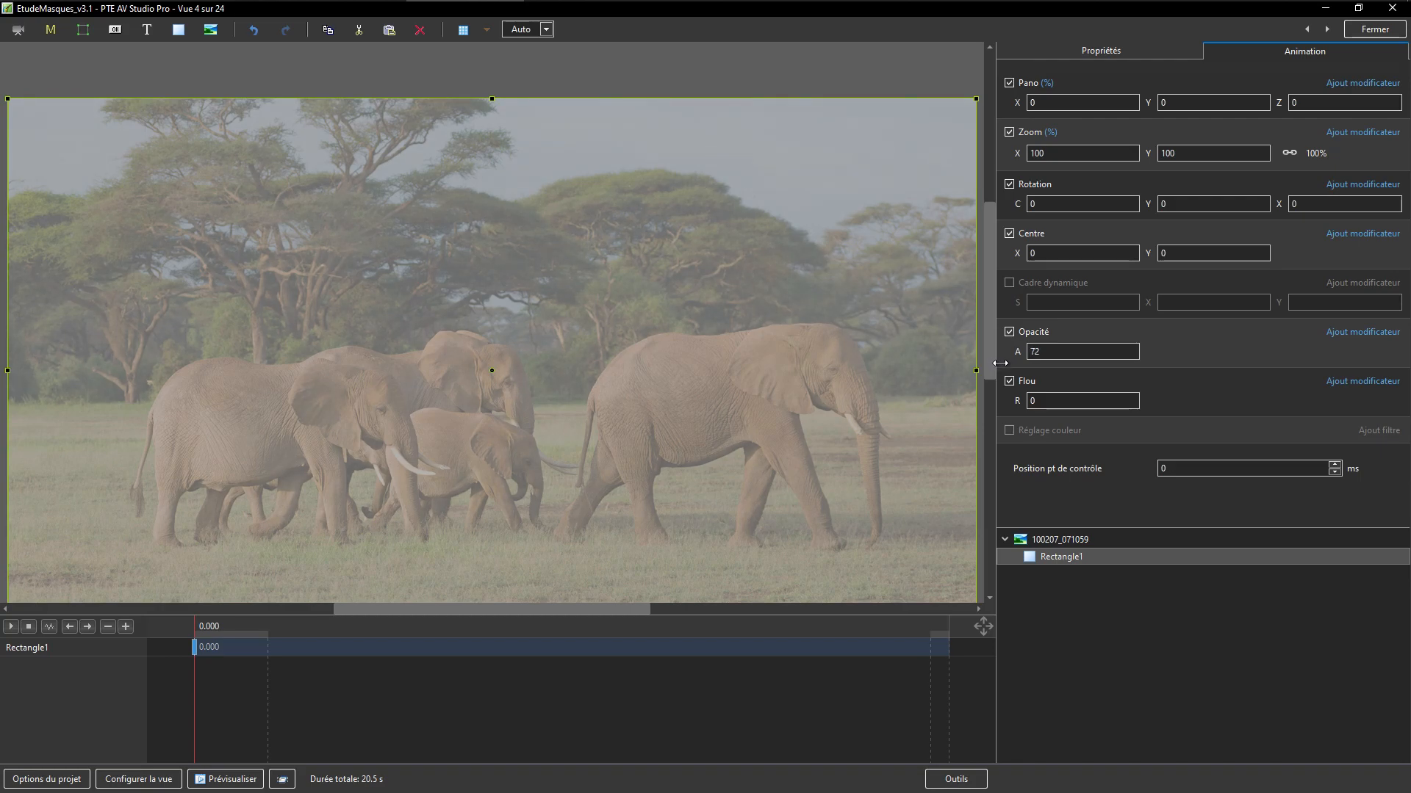
left_click(1055, 655)
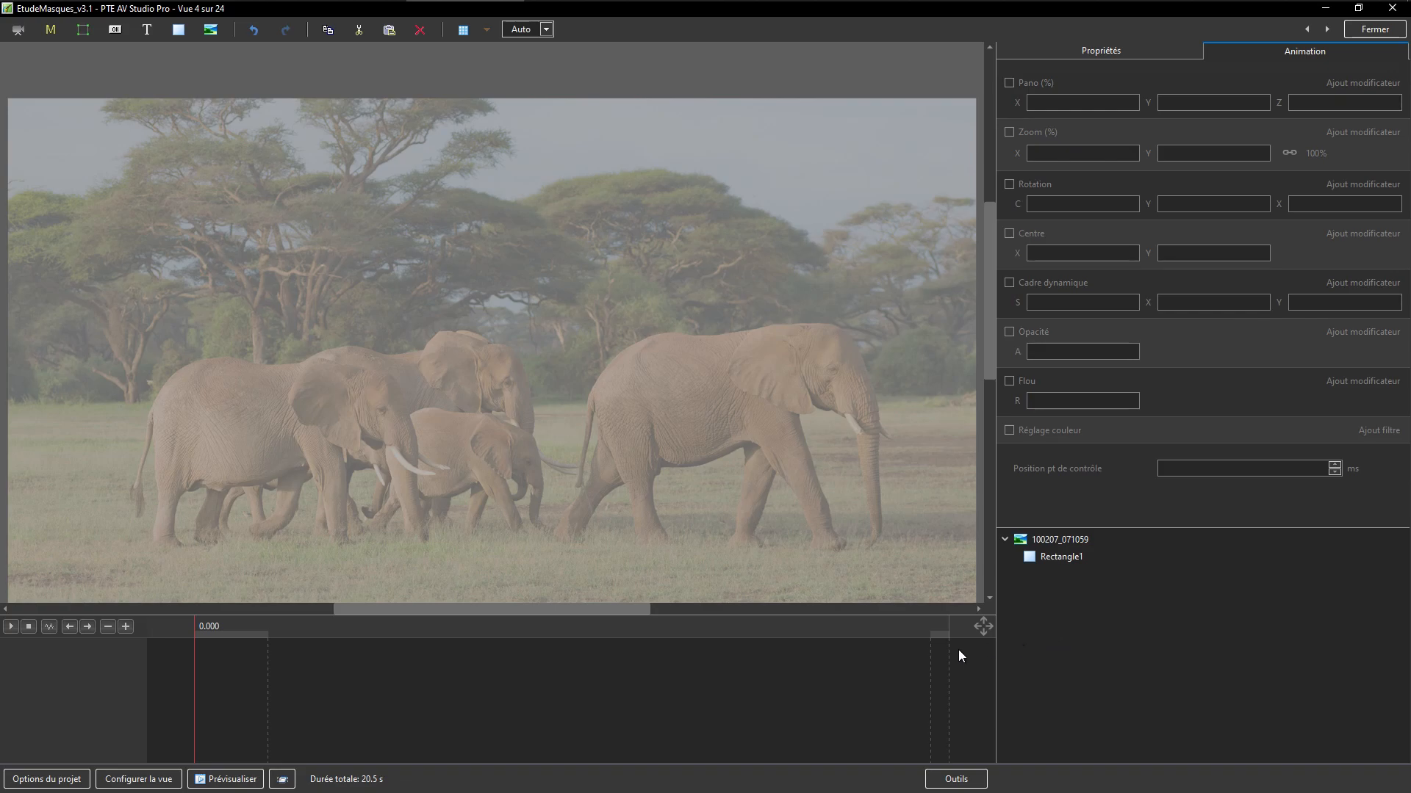
Add an empty mask container to the slide and select its content element
left_click(48, 30)
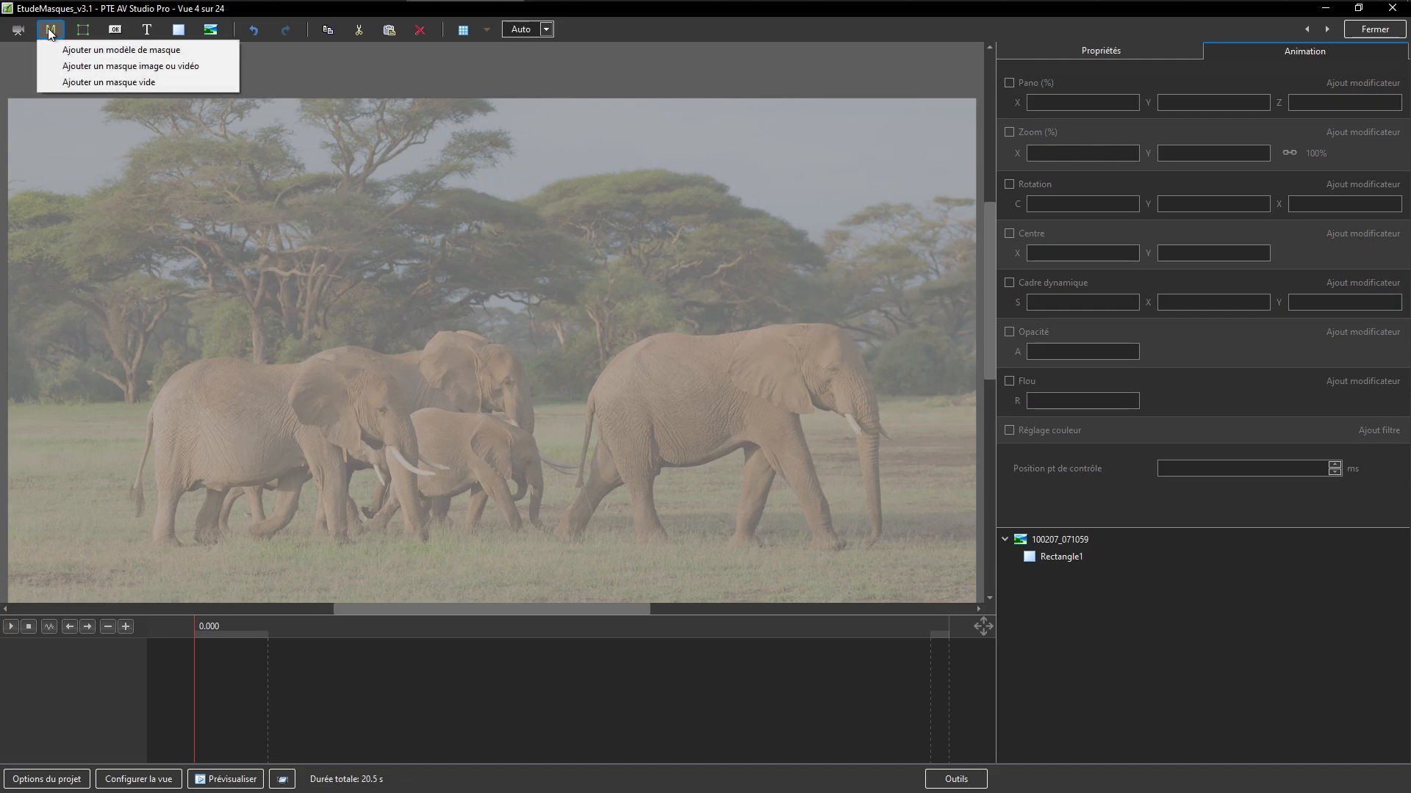
left_click(104, 85)
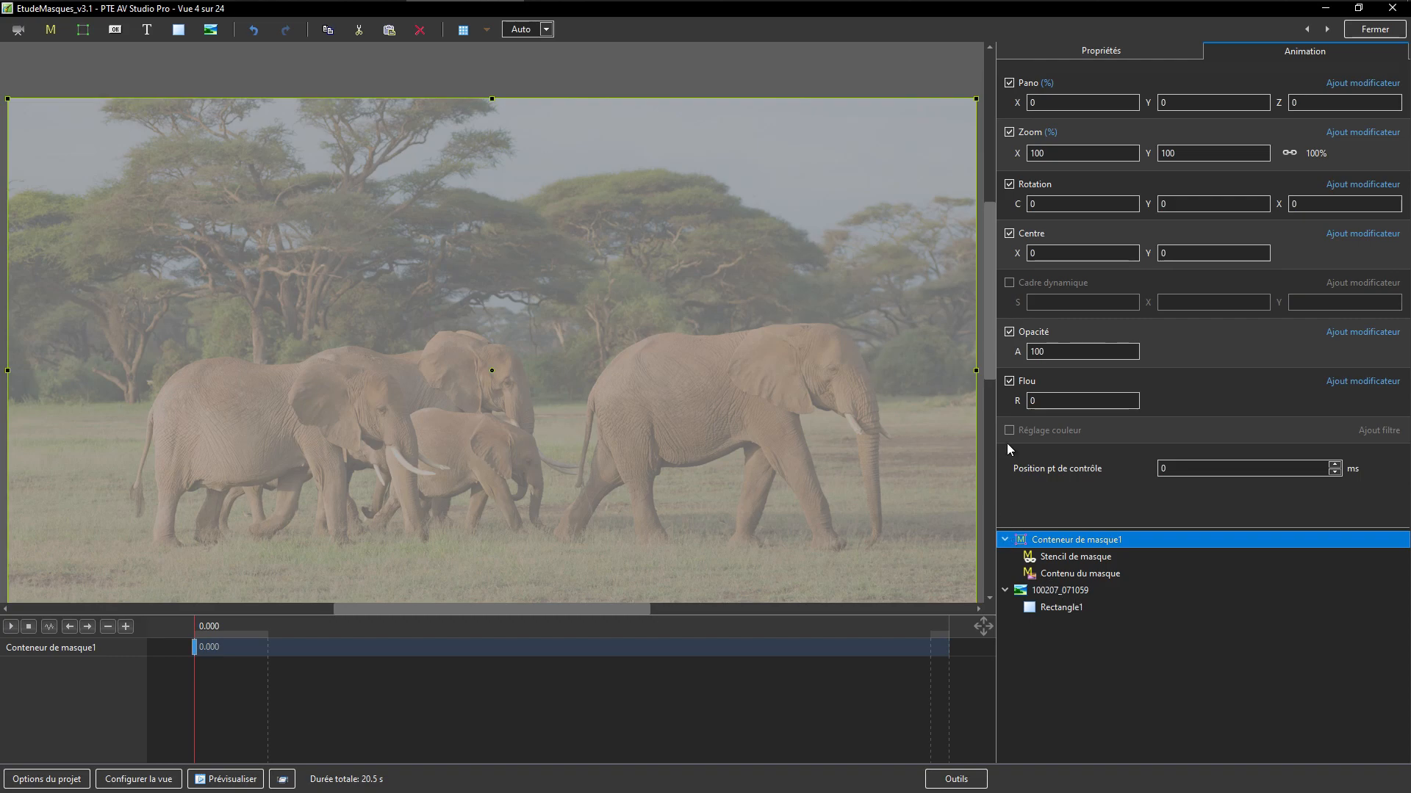
left_click(1066, 559)
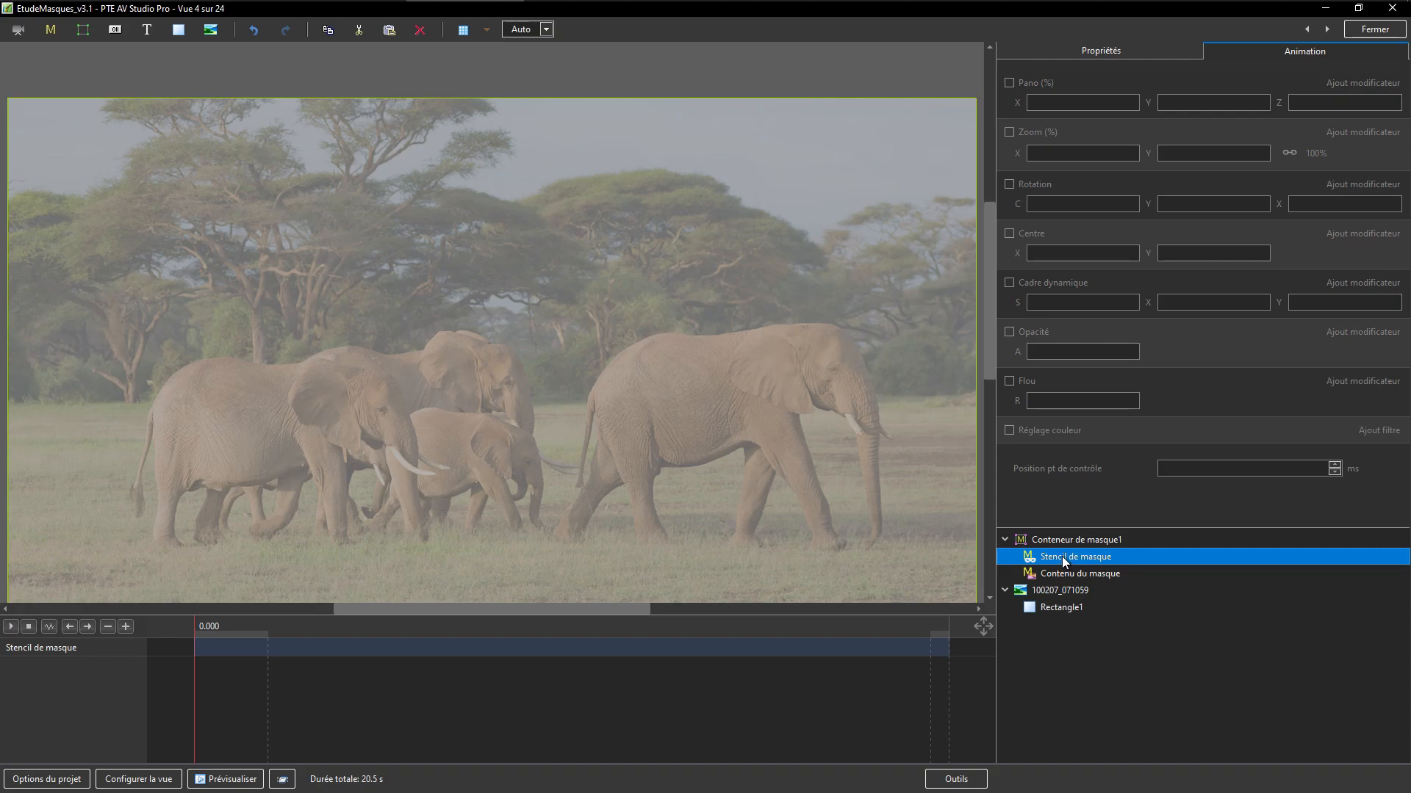
left_click(1069, 575)
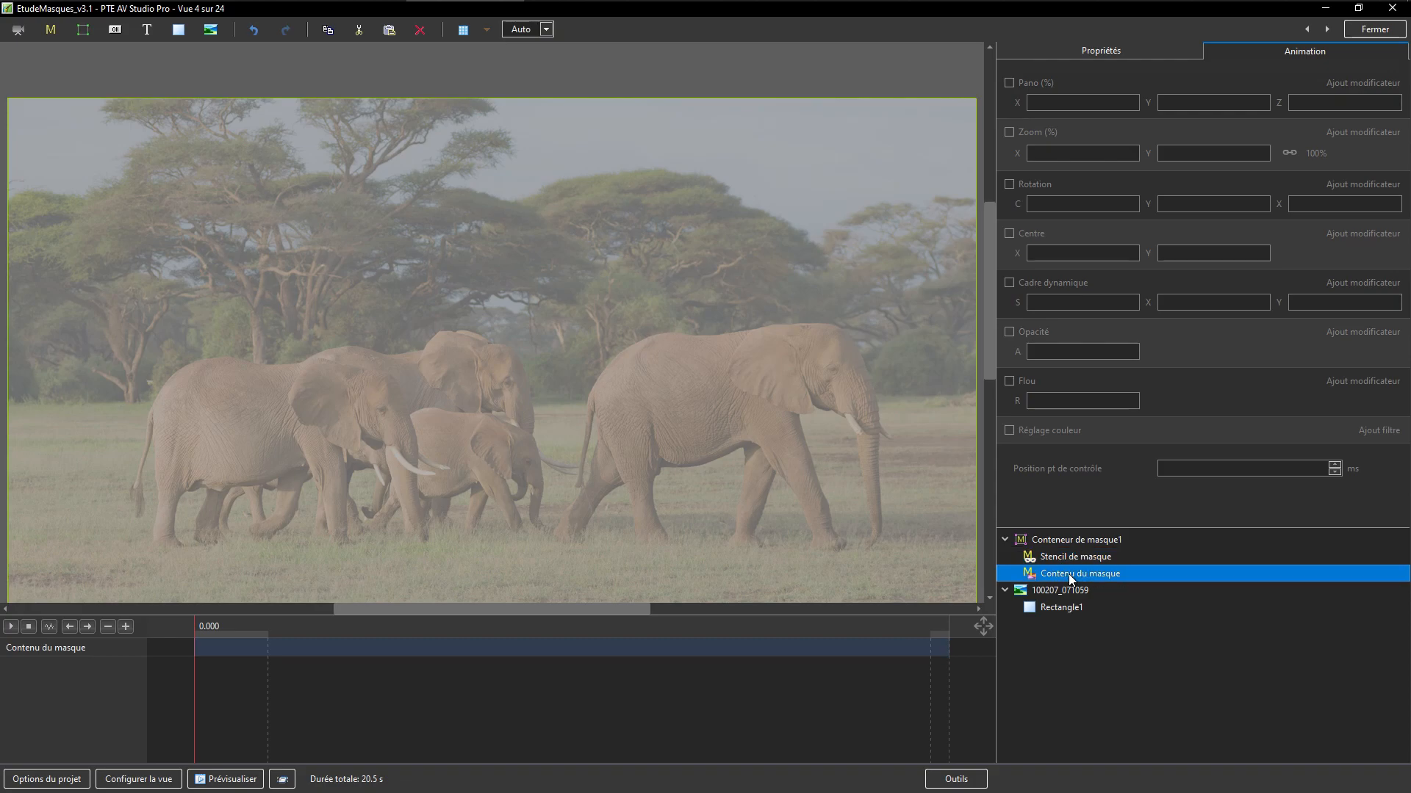
left_click(1082, 573)
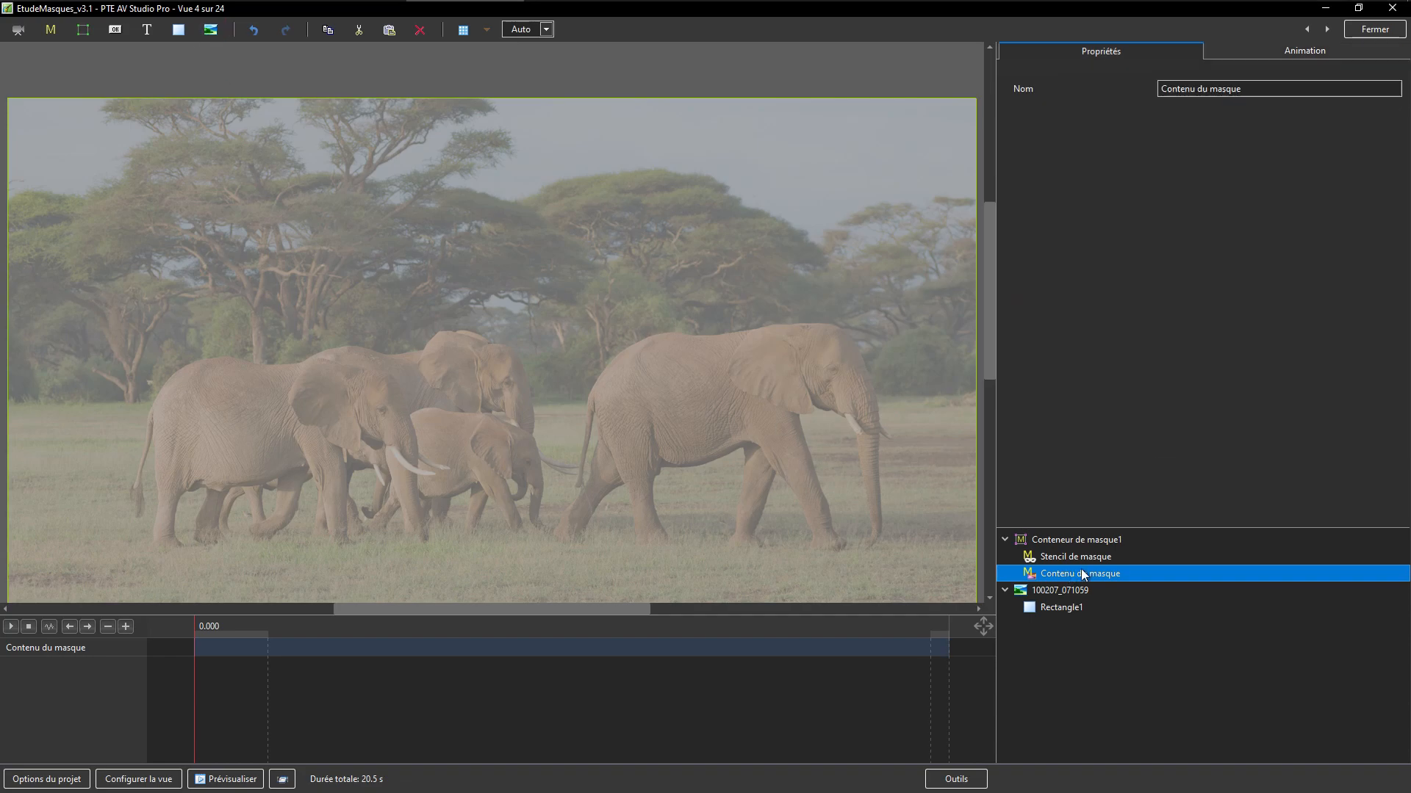
Copy the elephant image 100207_071059 with its rectangle into the mask's content, and select the copied rectangle
left_click(1051, 592)
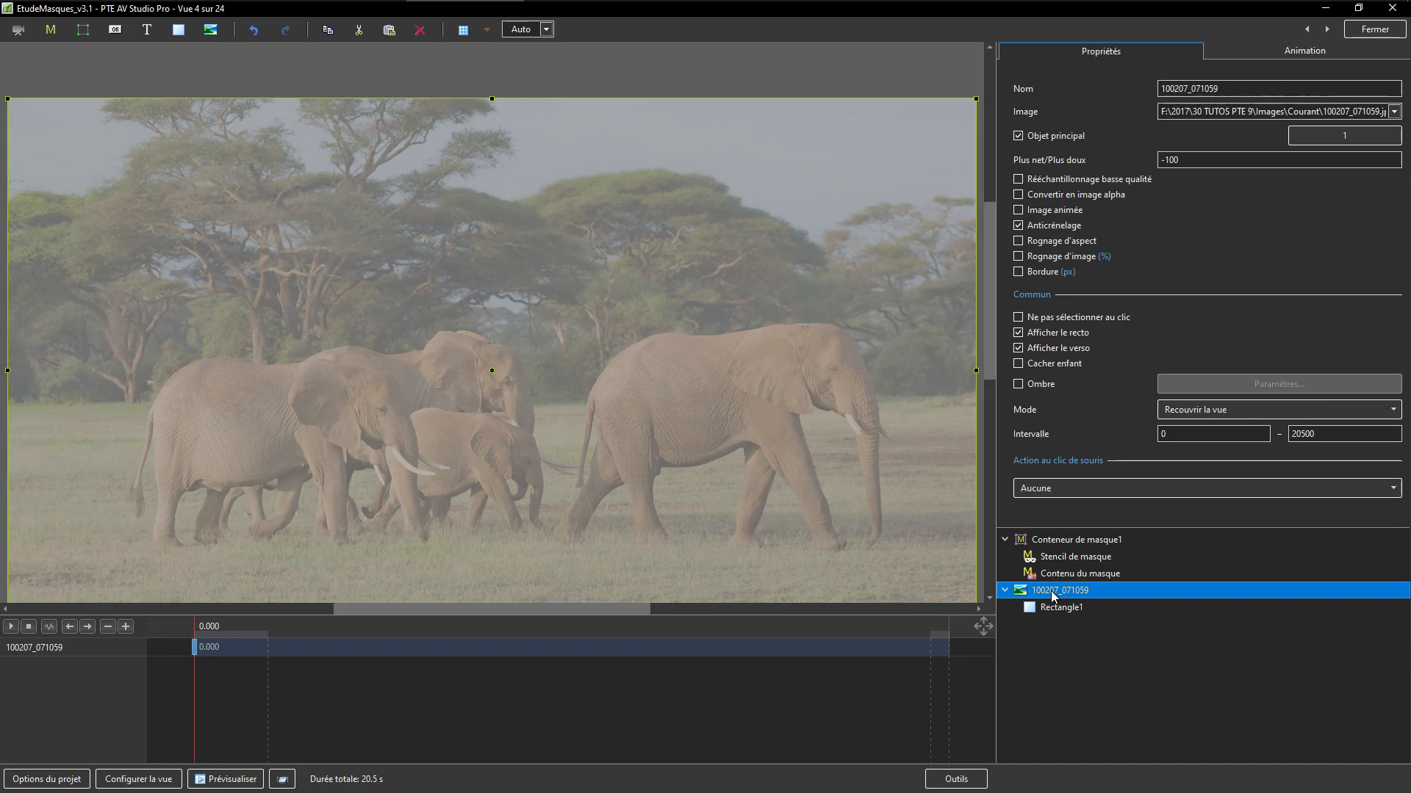
left_click(1088, 573)
key("ctrl+v")
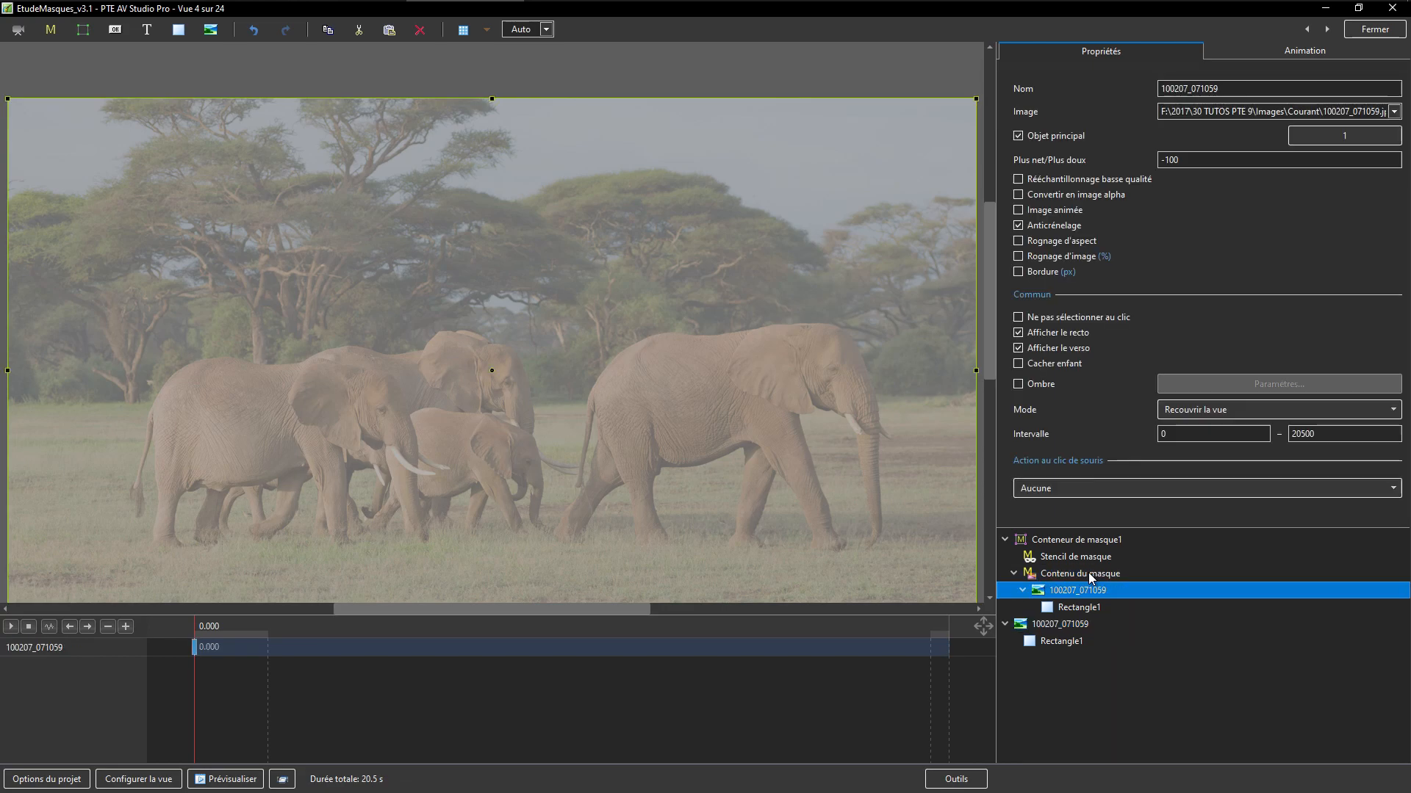
left_click(1074, 608)
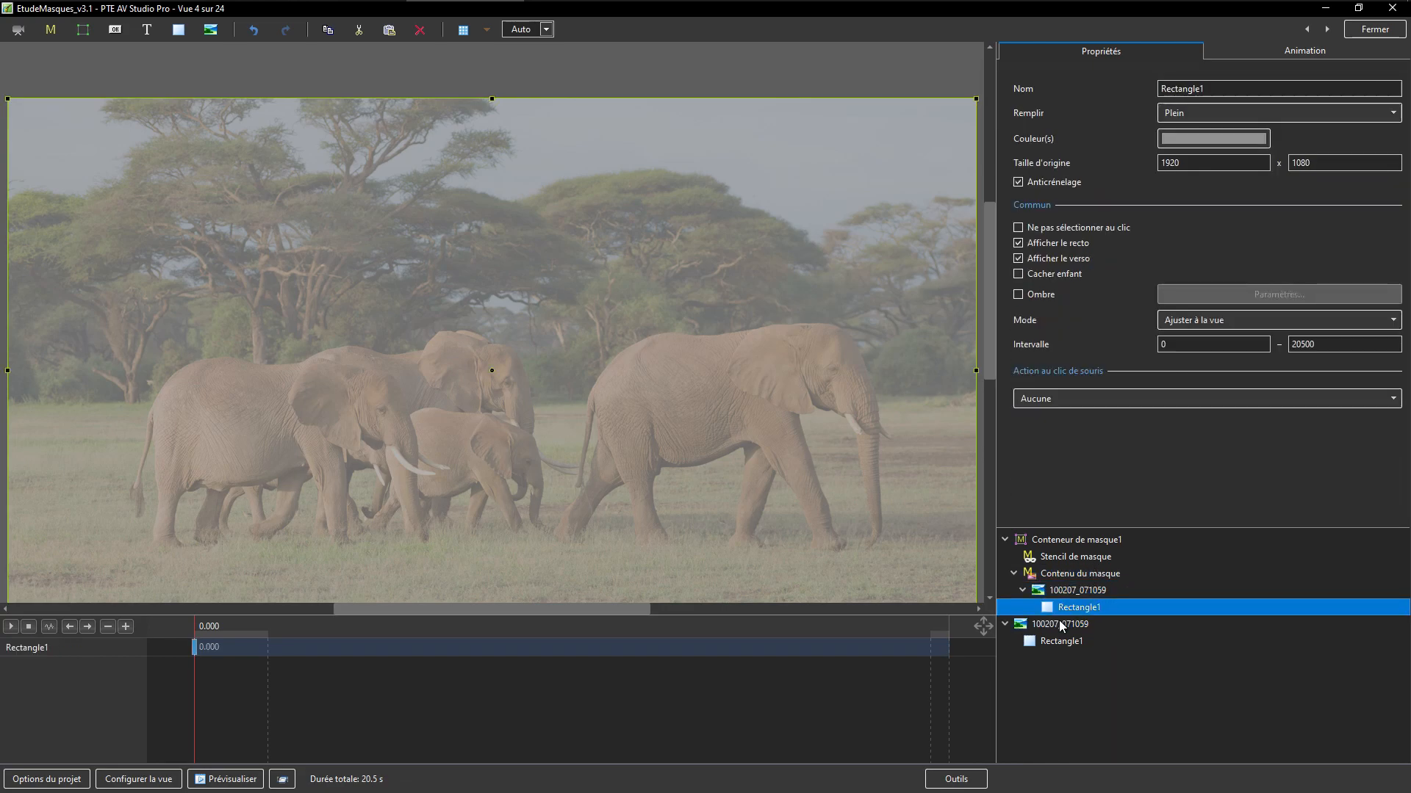
Delete the rectangle copy from the mask's content and select the elephant image 100207_071059 inside it
key("Delete")
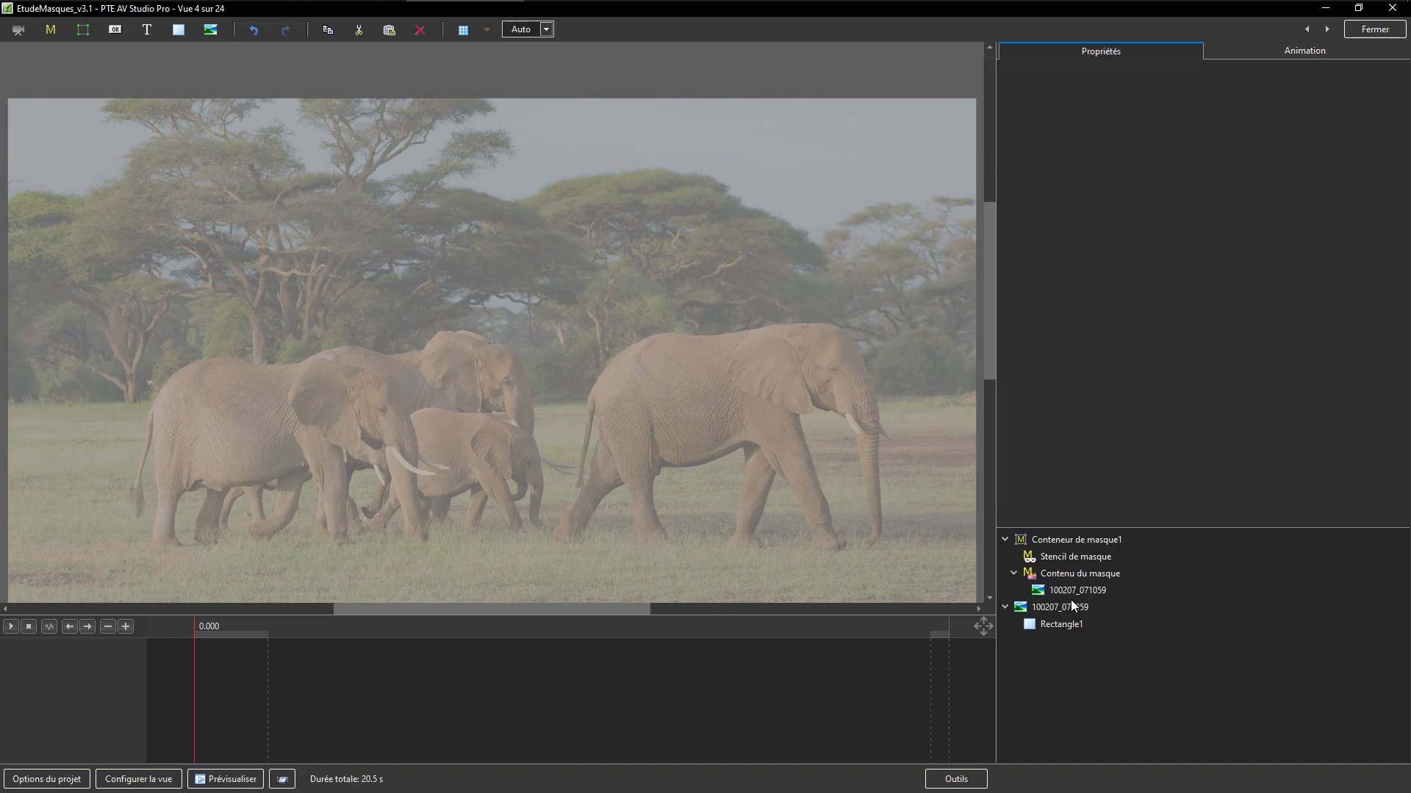
left_click(1068, 590)
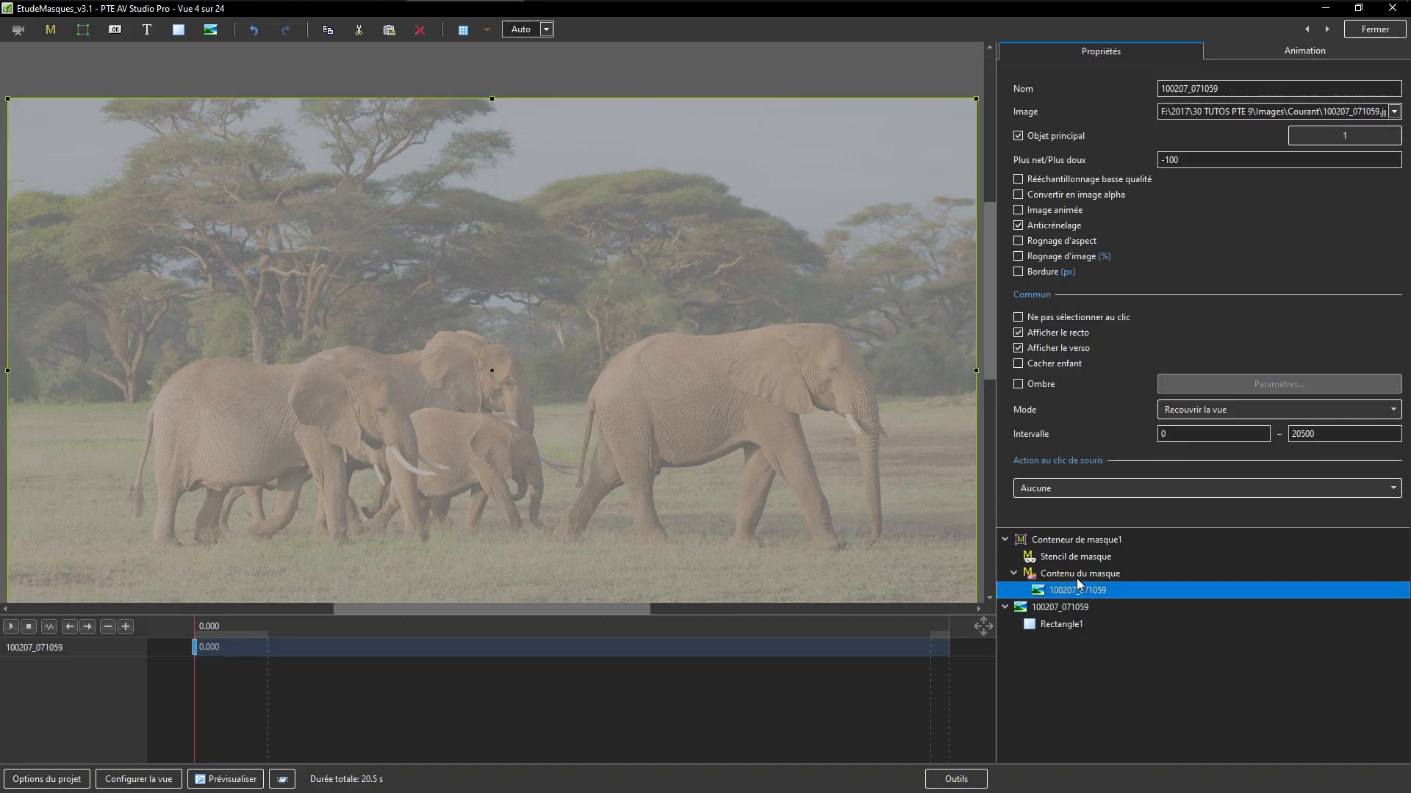
Compare the Cache.jpg and Cache.png files and insert Cache.jpg into the mask container's stencil
left_click(1074, 559)
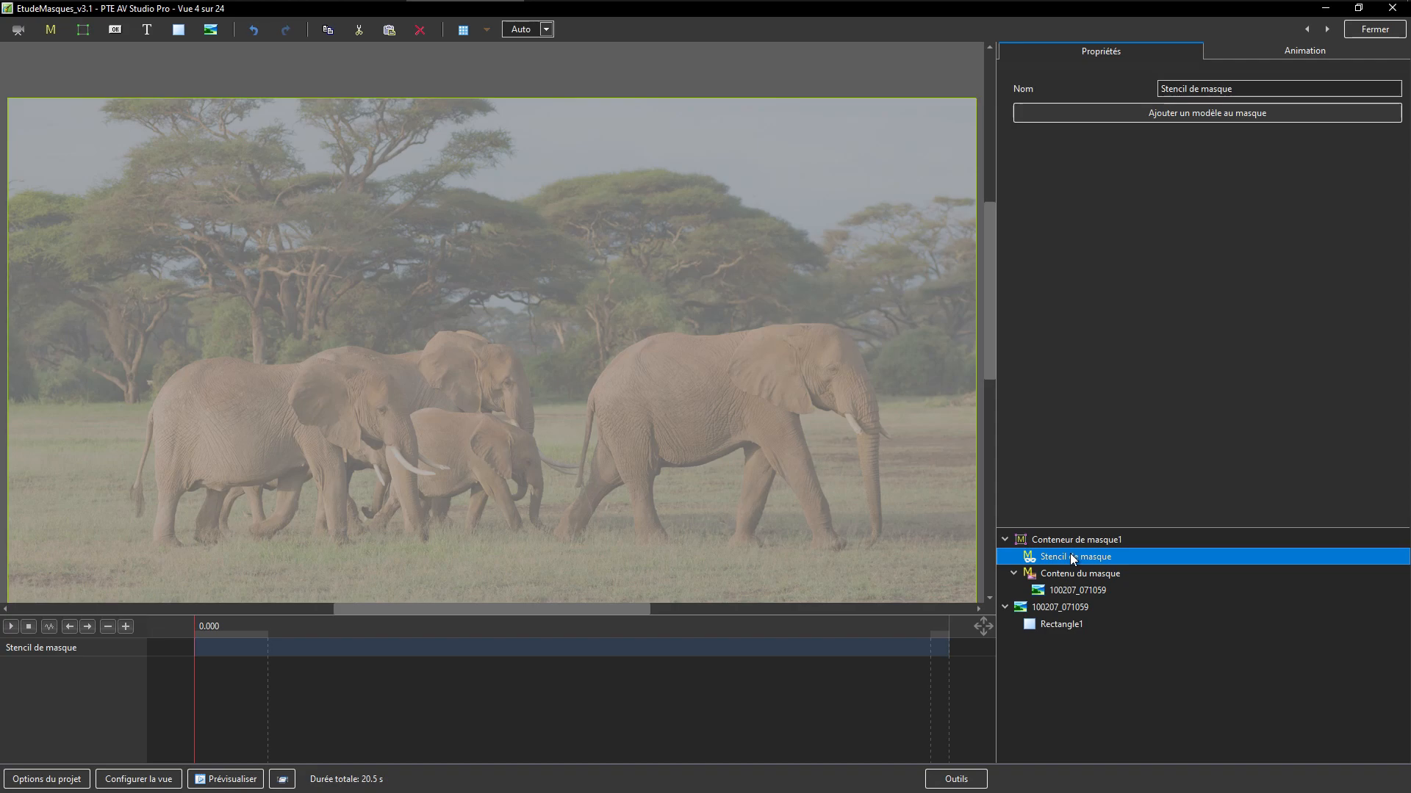
left_click(210, 29)
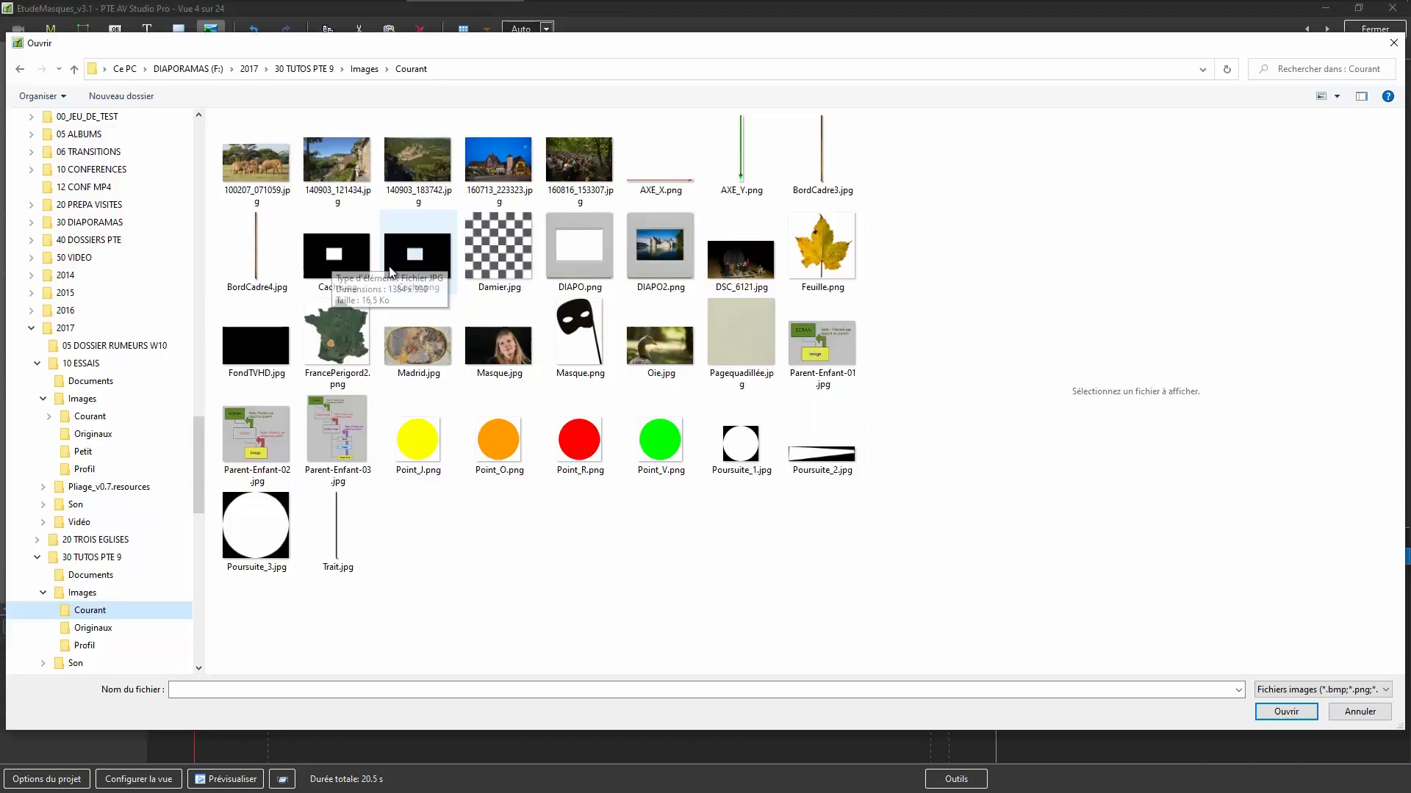
left_click(349, 274)
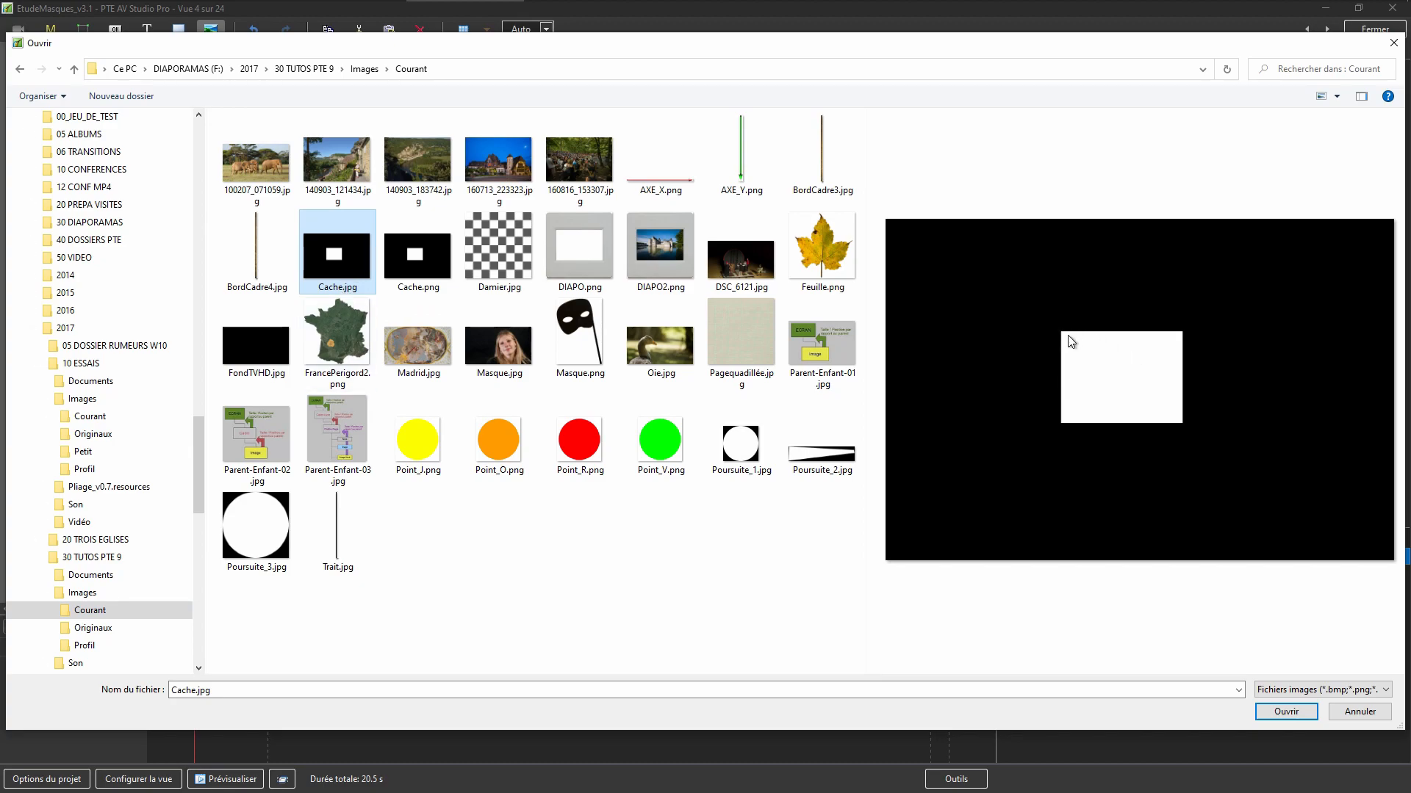
left_click(416, 258)
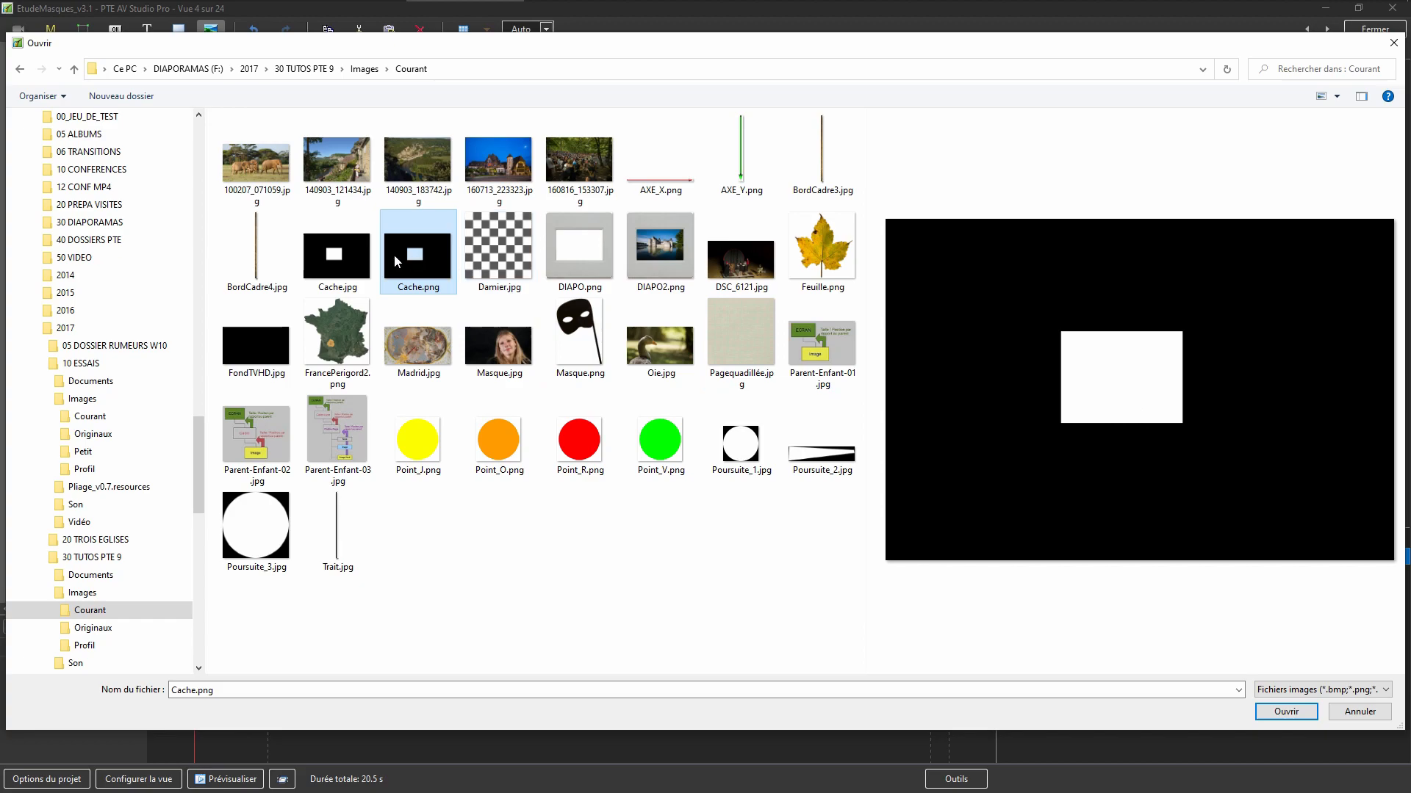
left_click(332, 265)
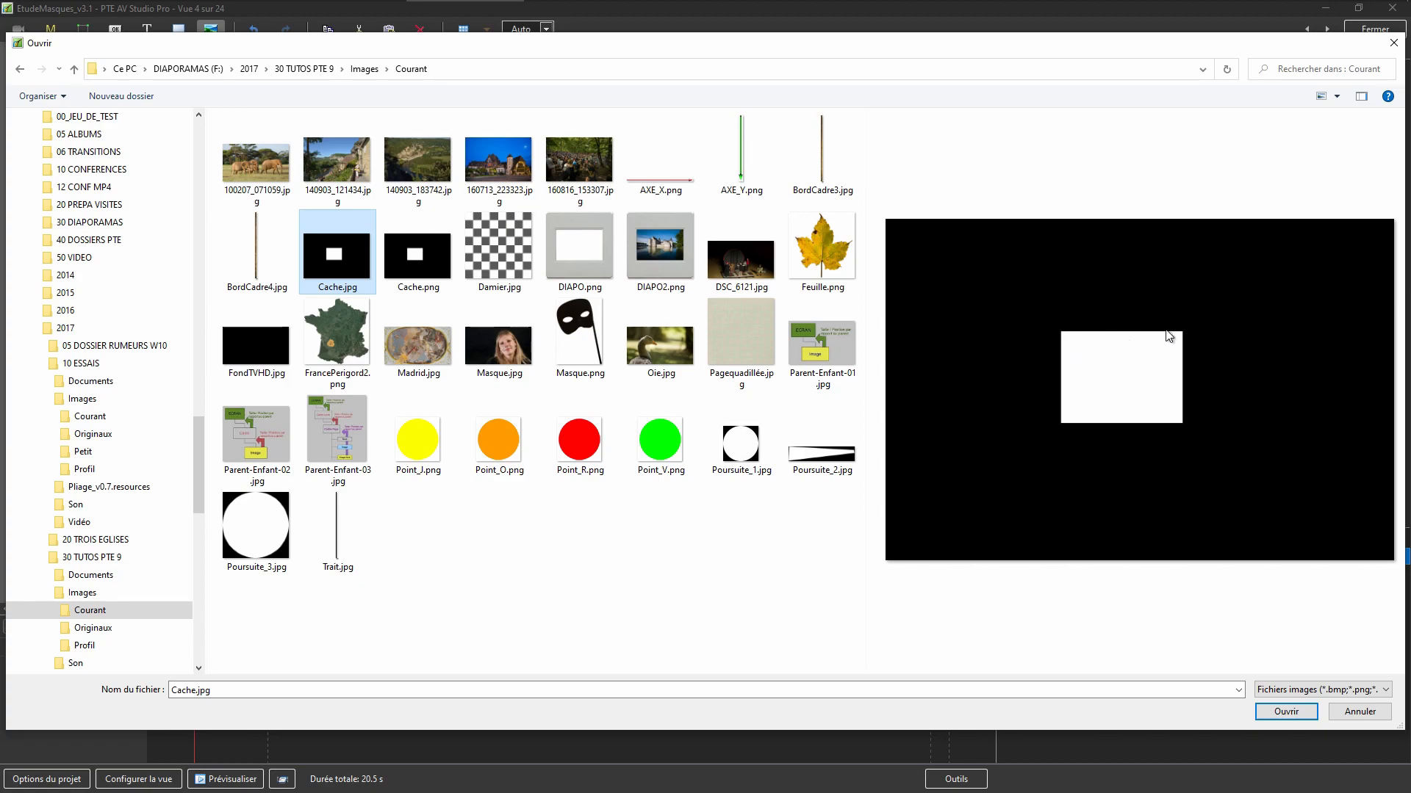
left_click(1284, 710)
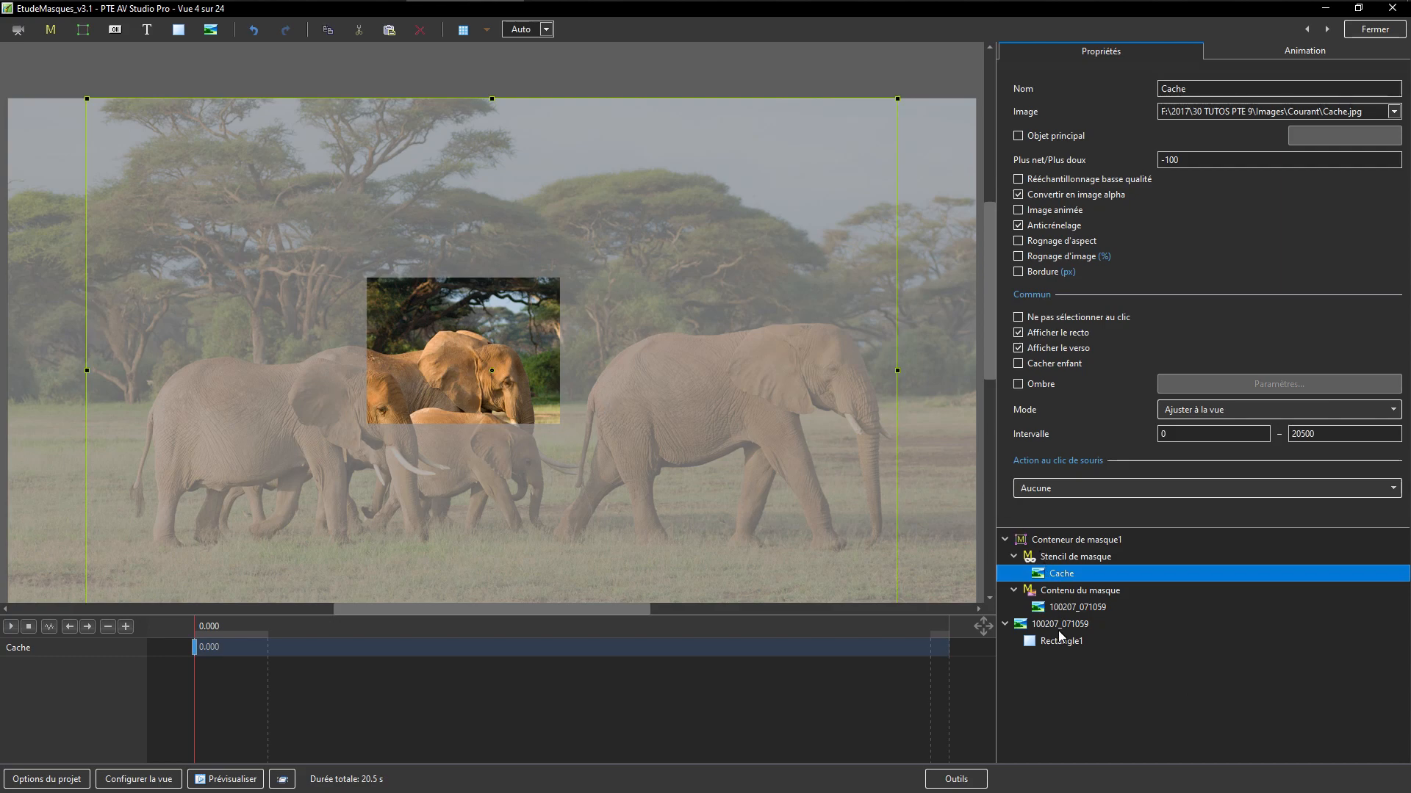
Paste a copy of the elephant image at the slide's top level outside the mask container and delete it
left_click(1062, 609)
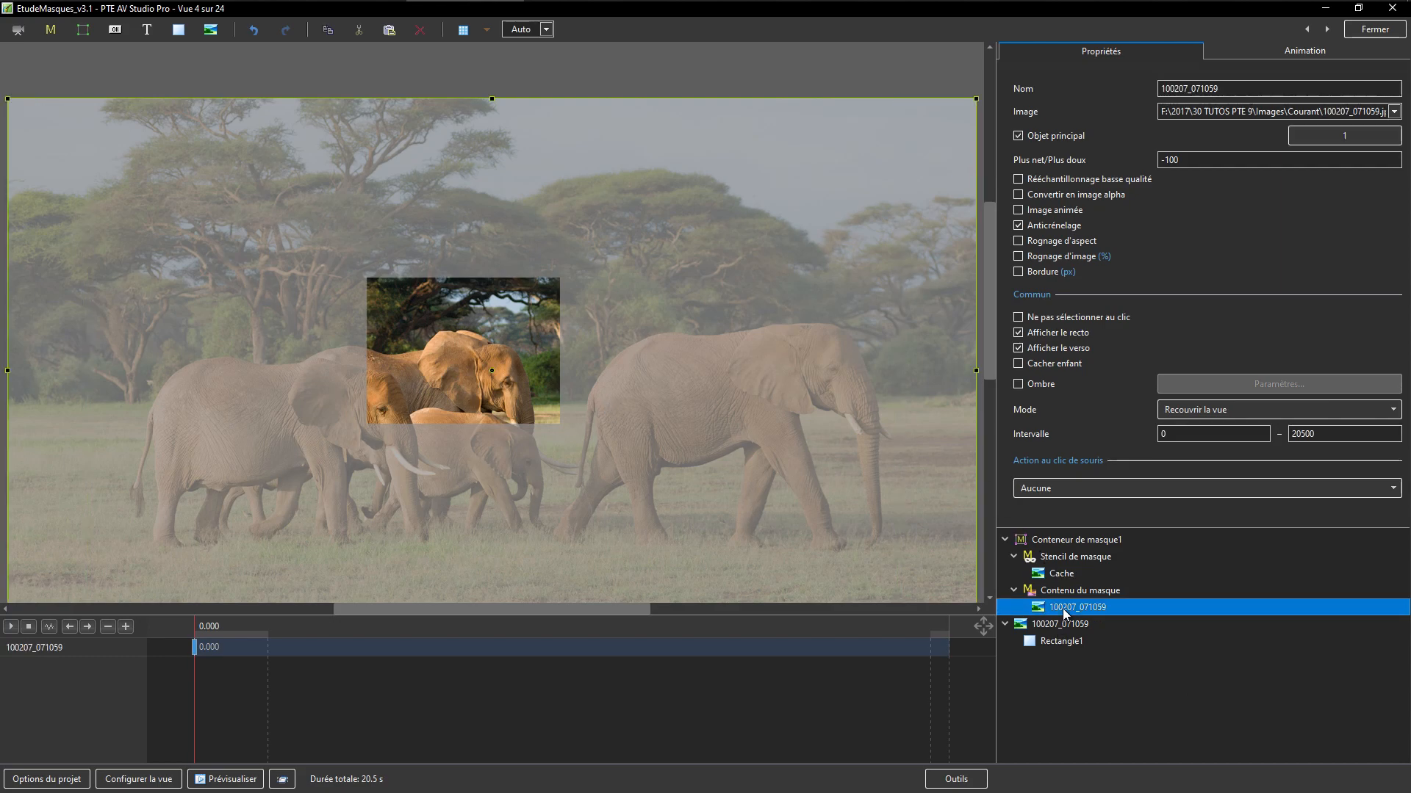
left_click(1055, 716)
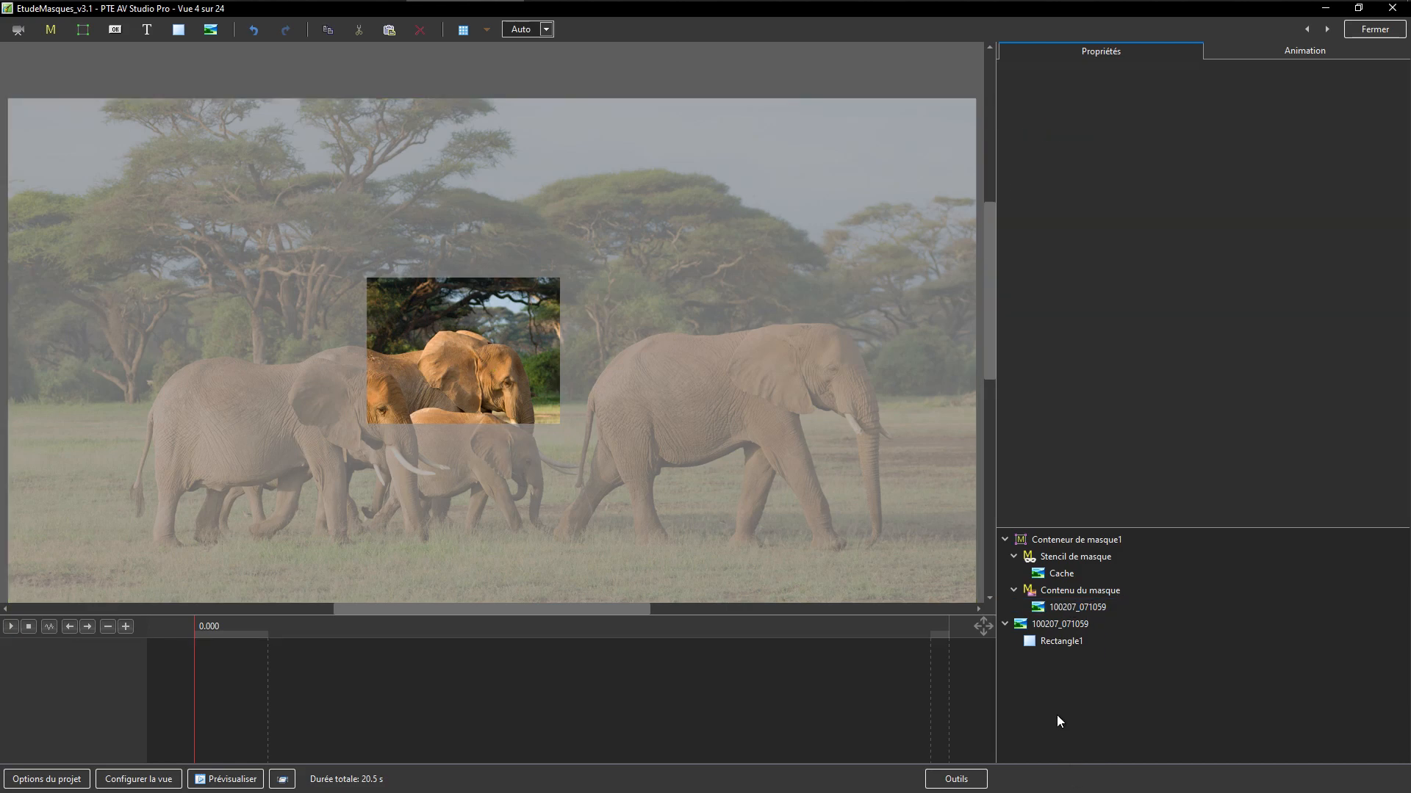
key("ctrl+v")
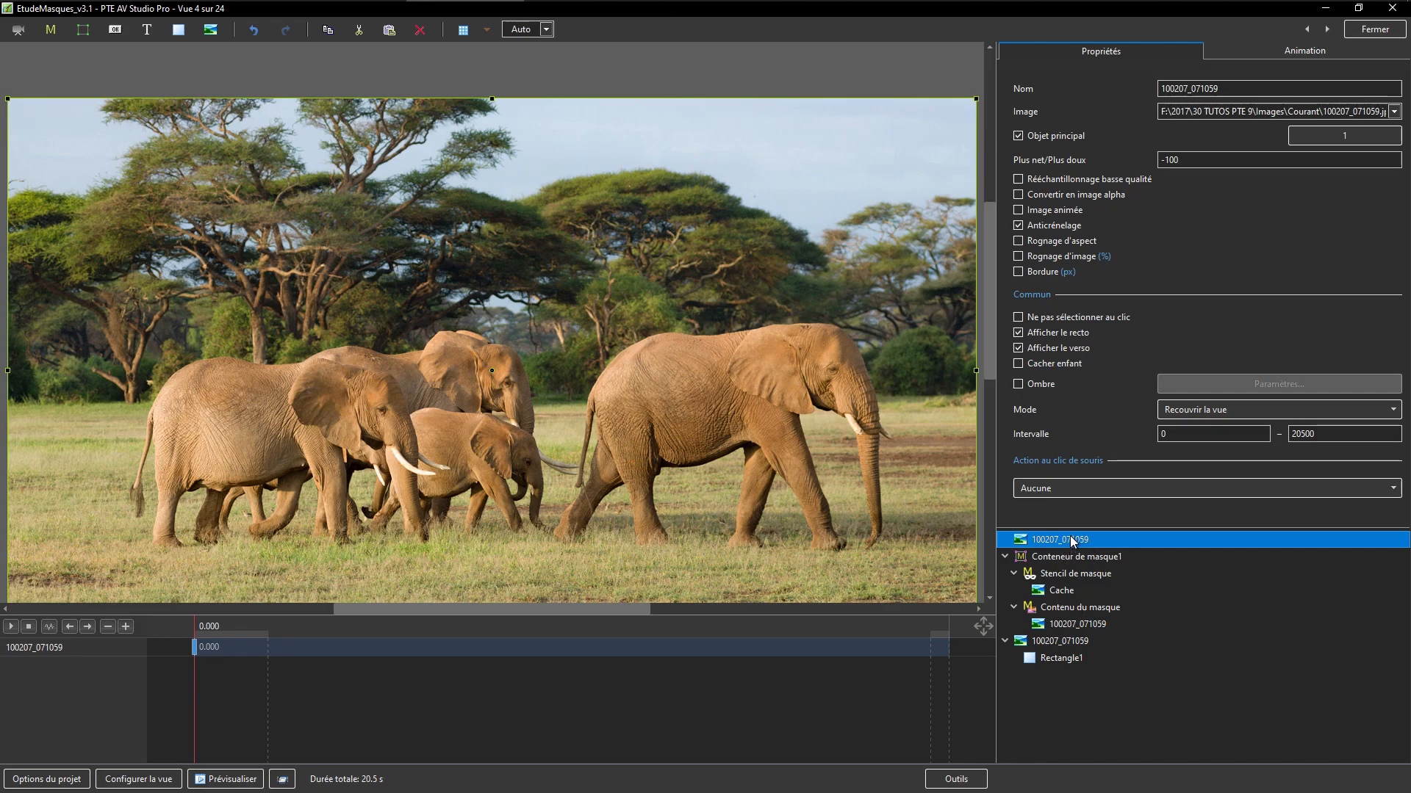
key("Delete")
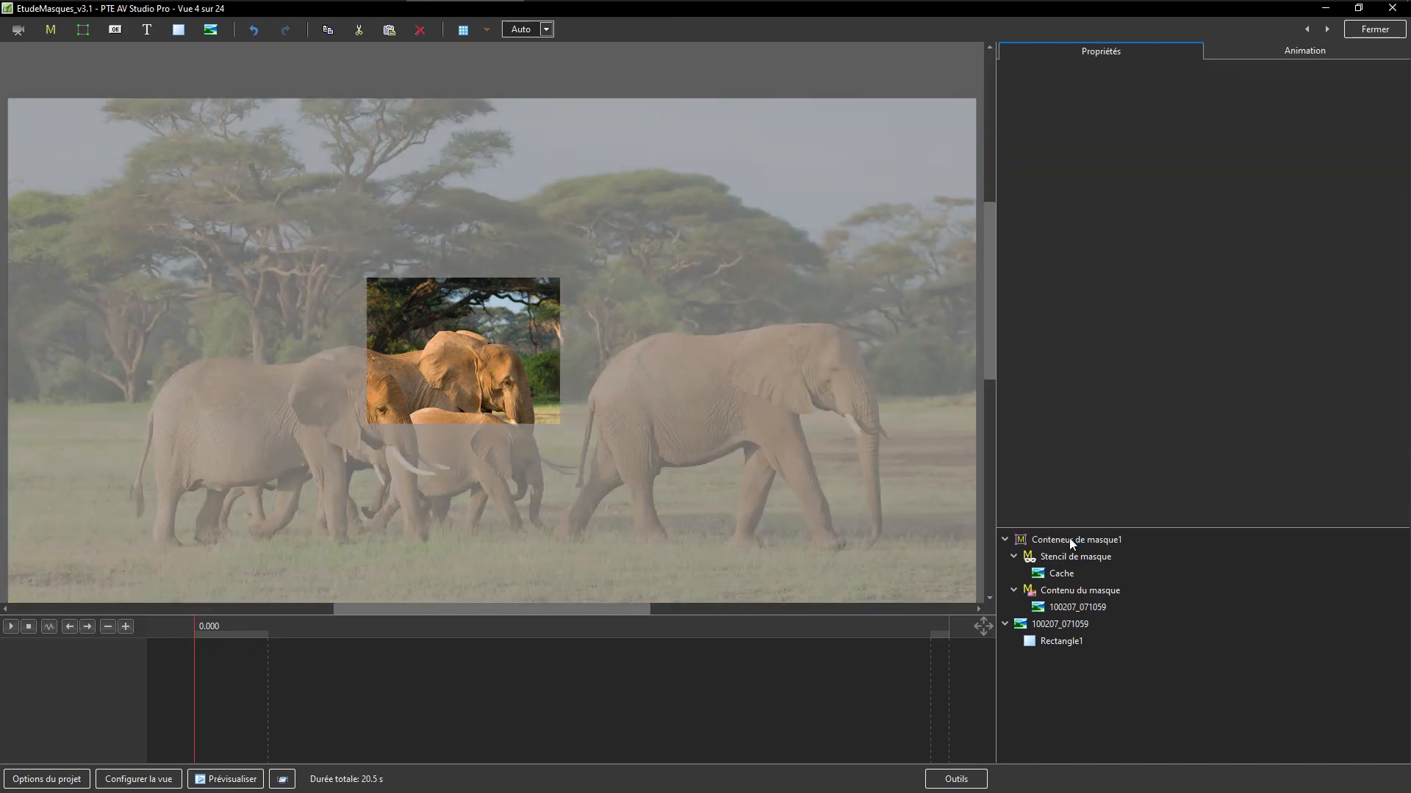
Examine the object hierarchy: the background elephant image, its grey rectangle, the mask container and the image in the mask's content
left_click(1055, 625)
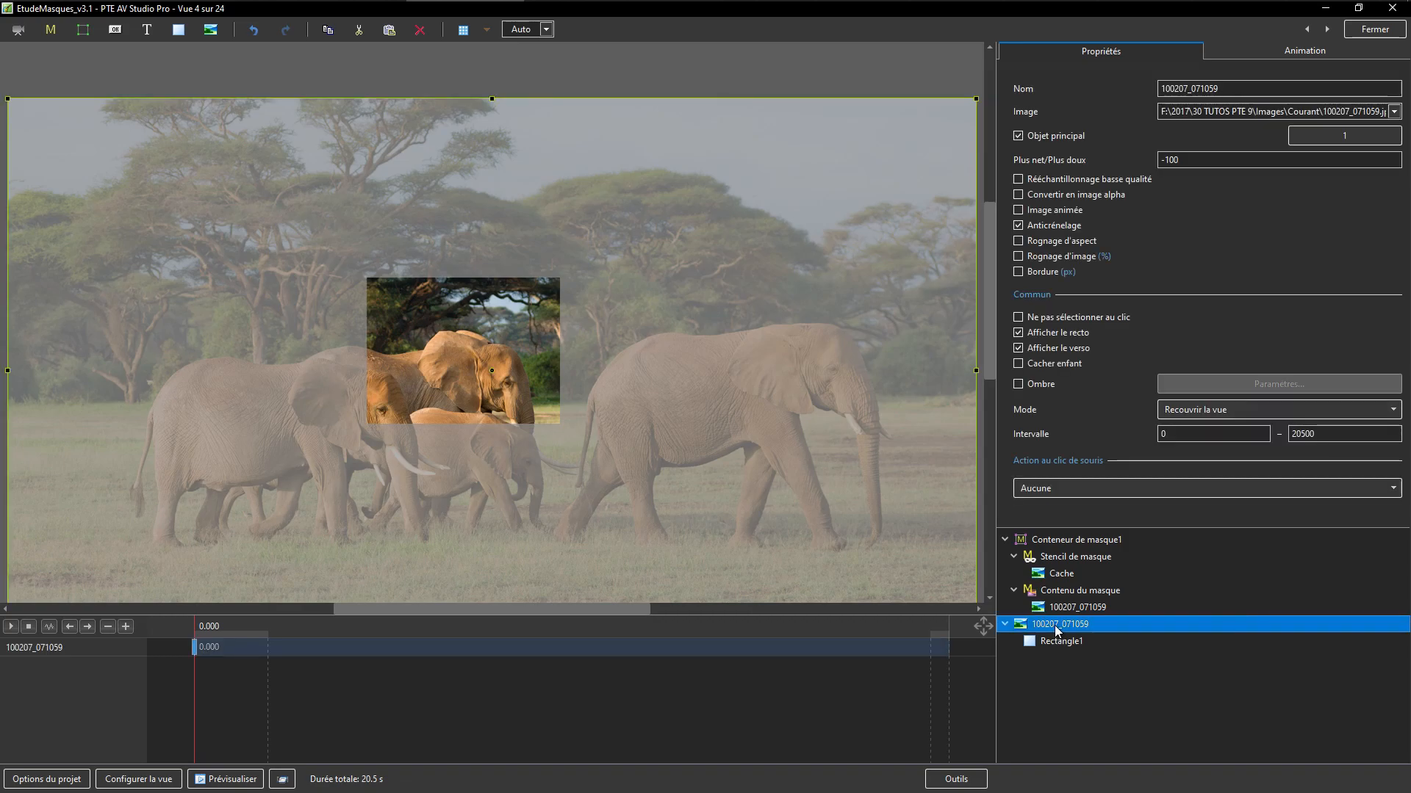
left_click(1005, 540)
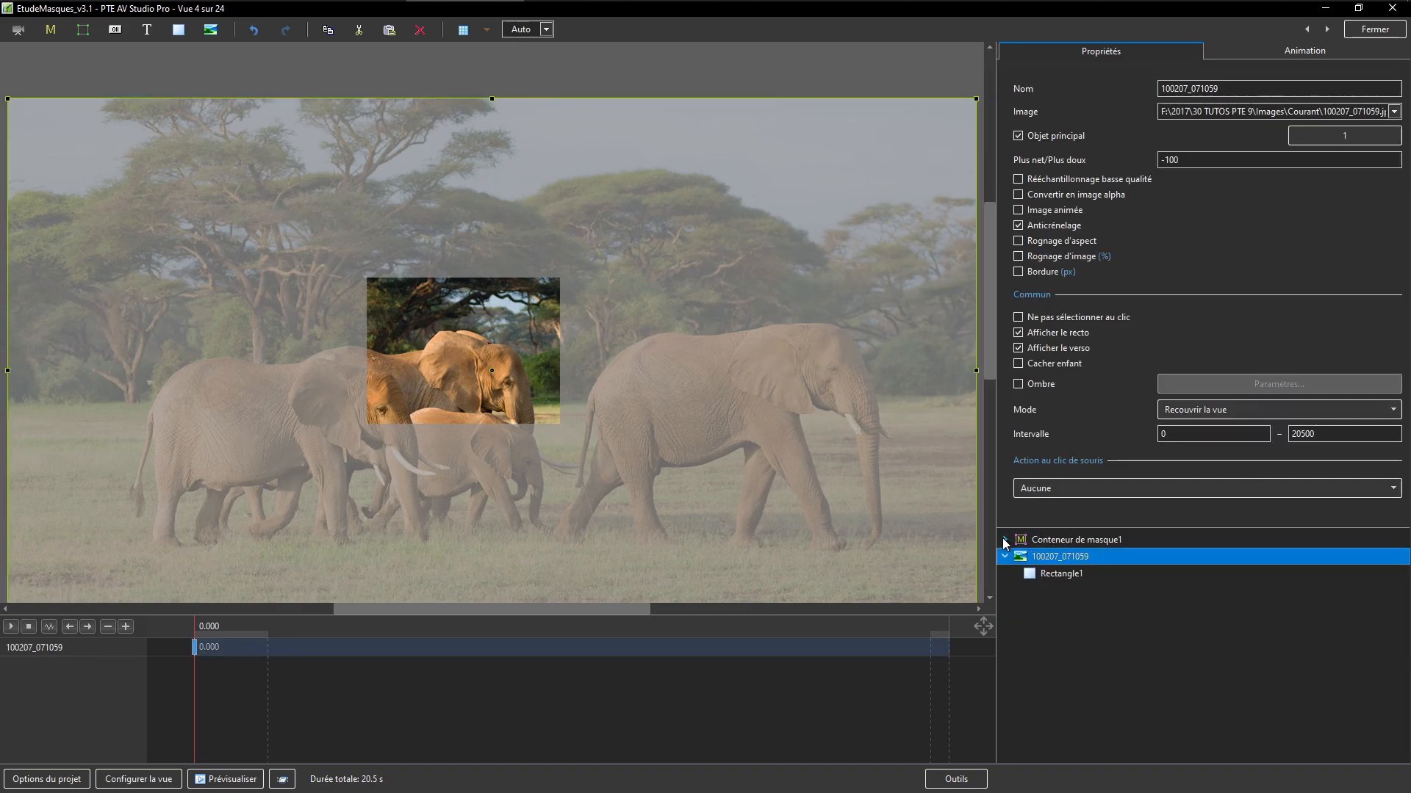
left_click(1051, 577)
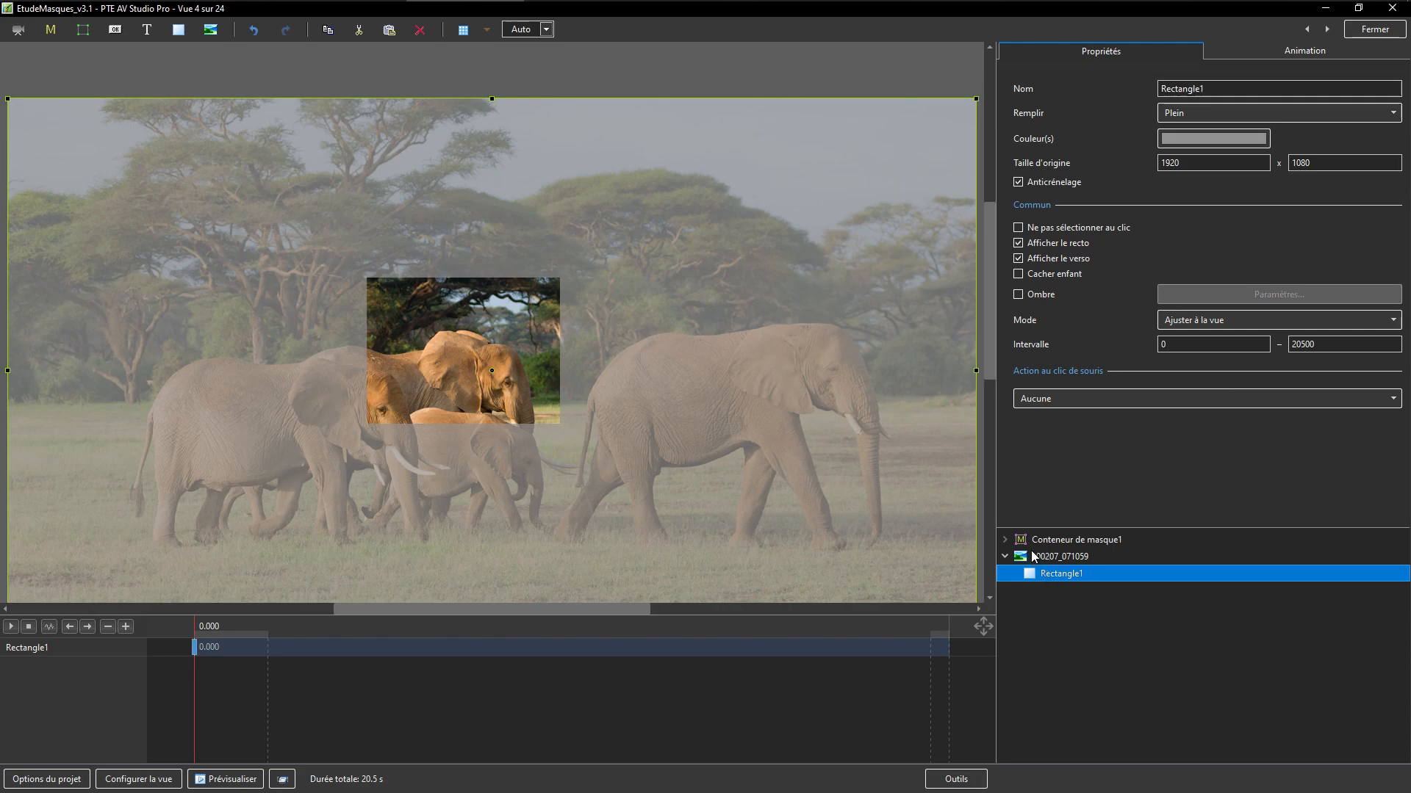
left_click(1005, 540)
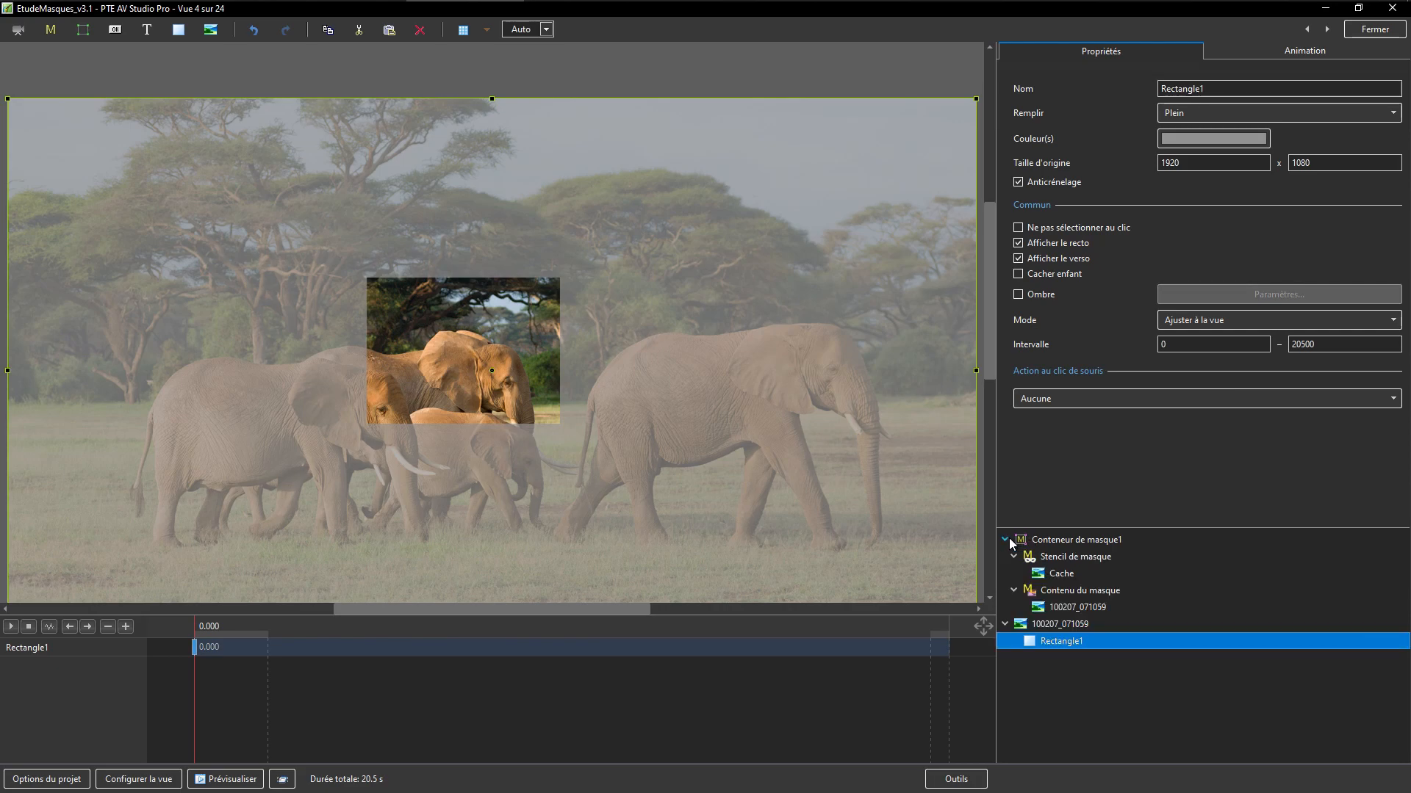
left_click(1071, 606)
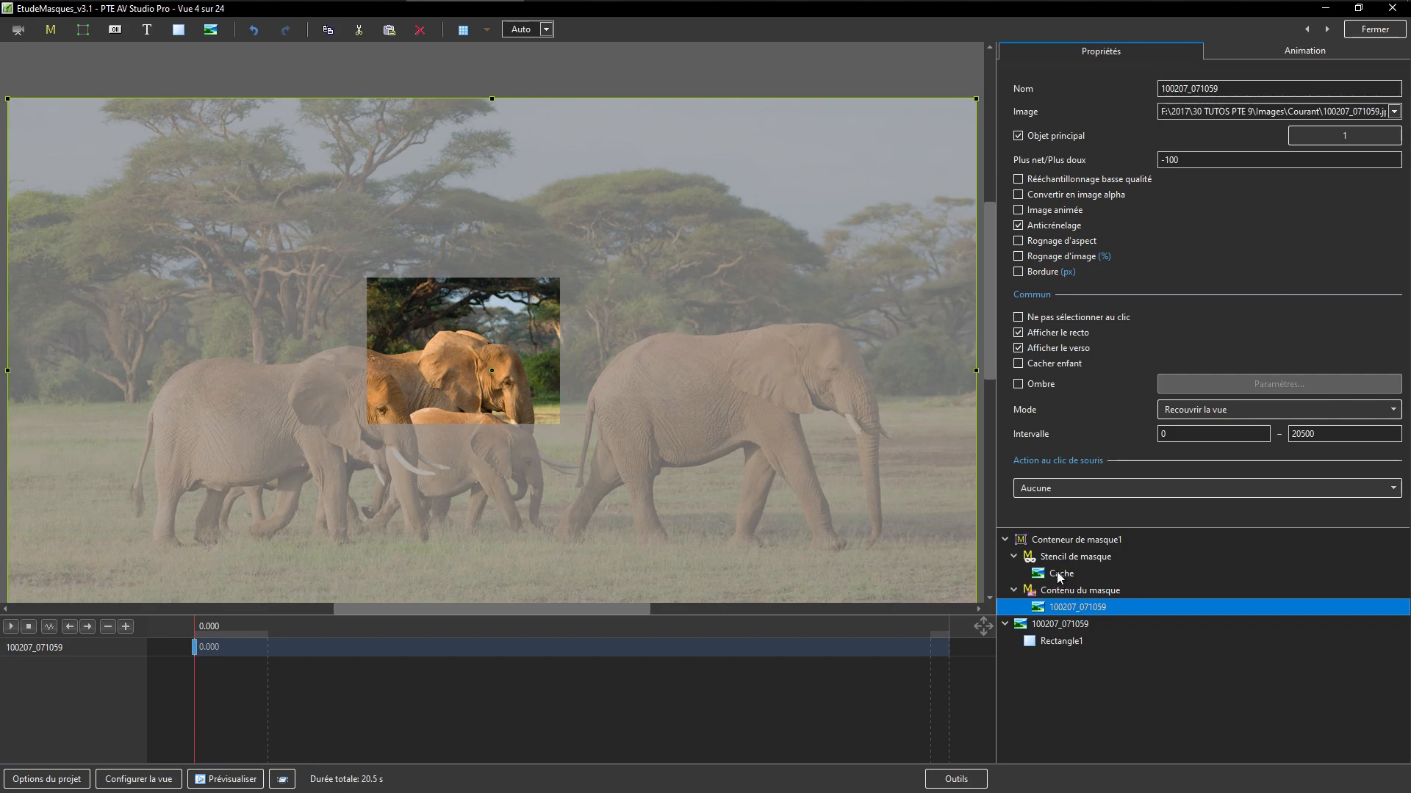
Move the Cache stencil image over the left elephant group and on to the head of the elephant on the right
left_click(1059, 575)
left_click_drag(518, 351, 435, 413)
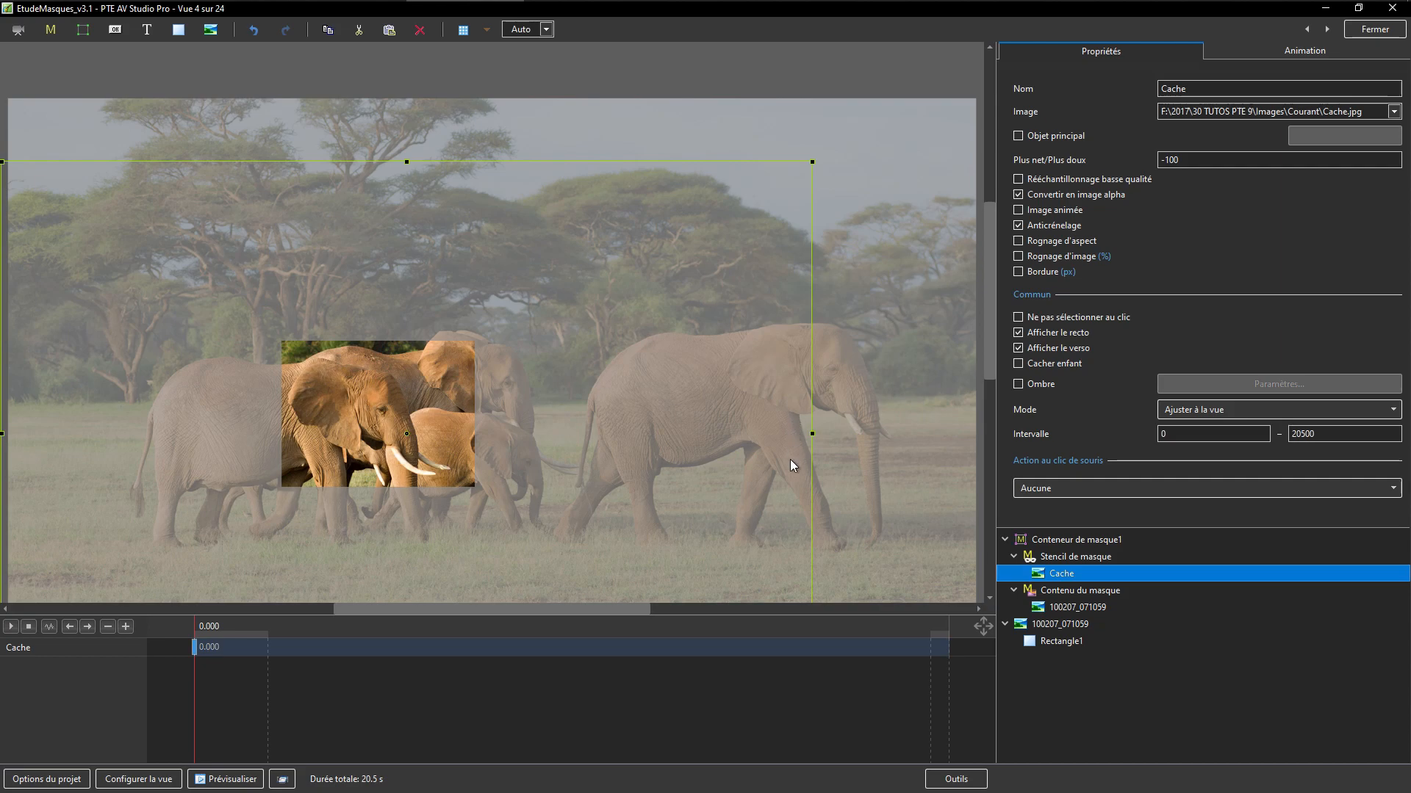
left_click_drag(634, 483, 1064, 435)
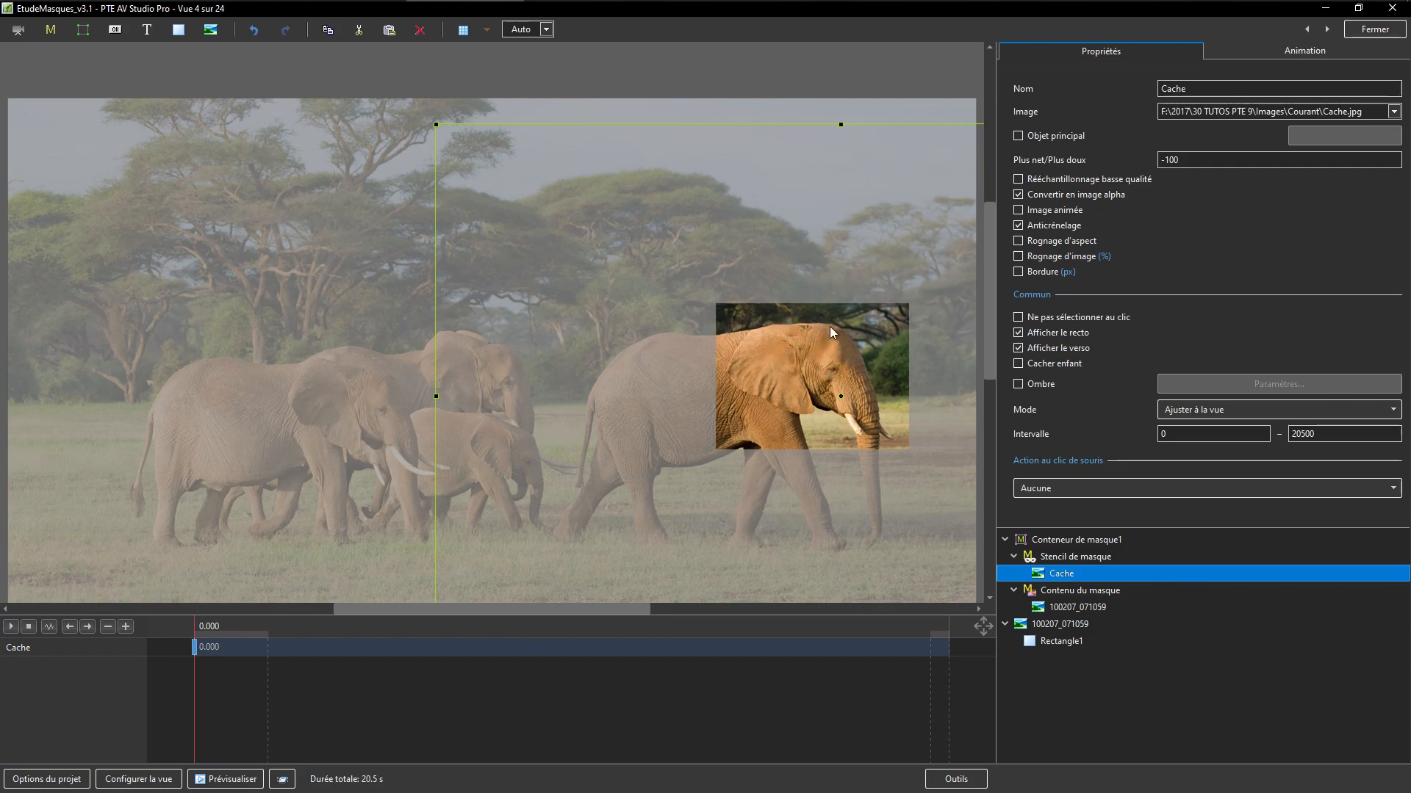
Close the object editor and delete the sixth slide, the STAR WAR one marked Démo
left_click(1328, 31)
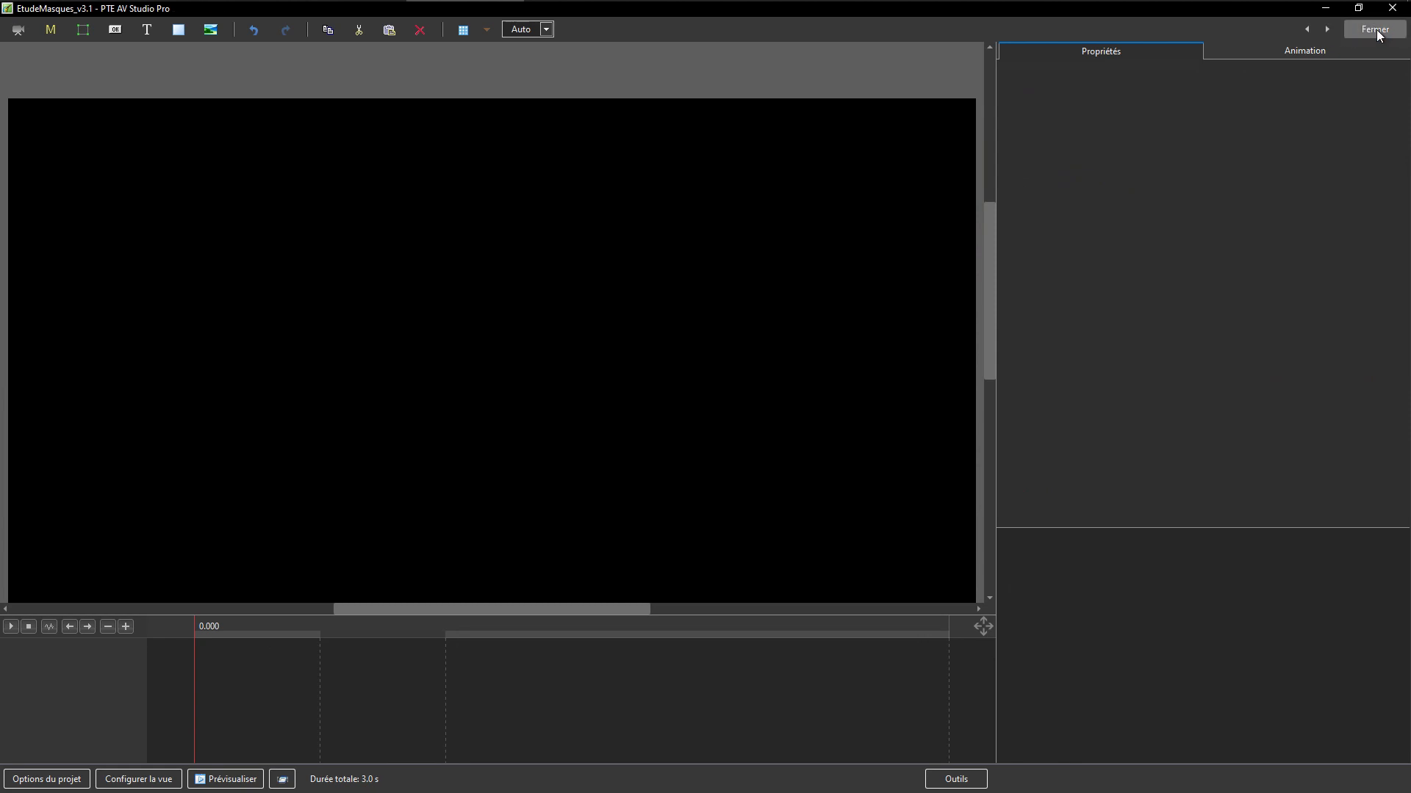
left_click(1374, 30)
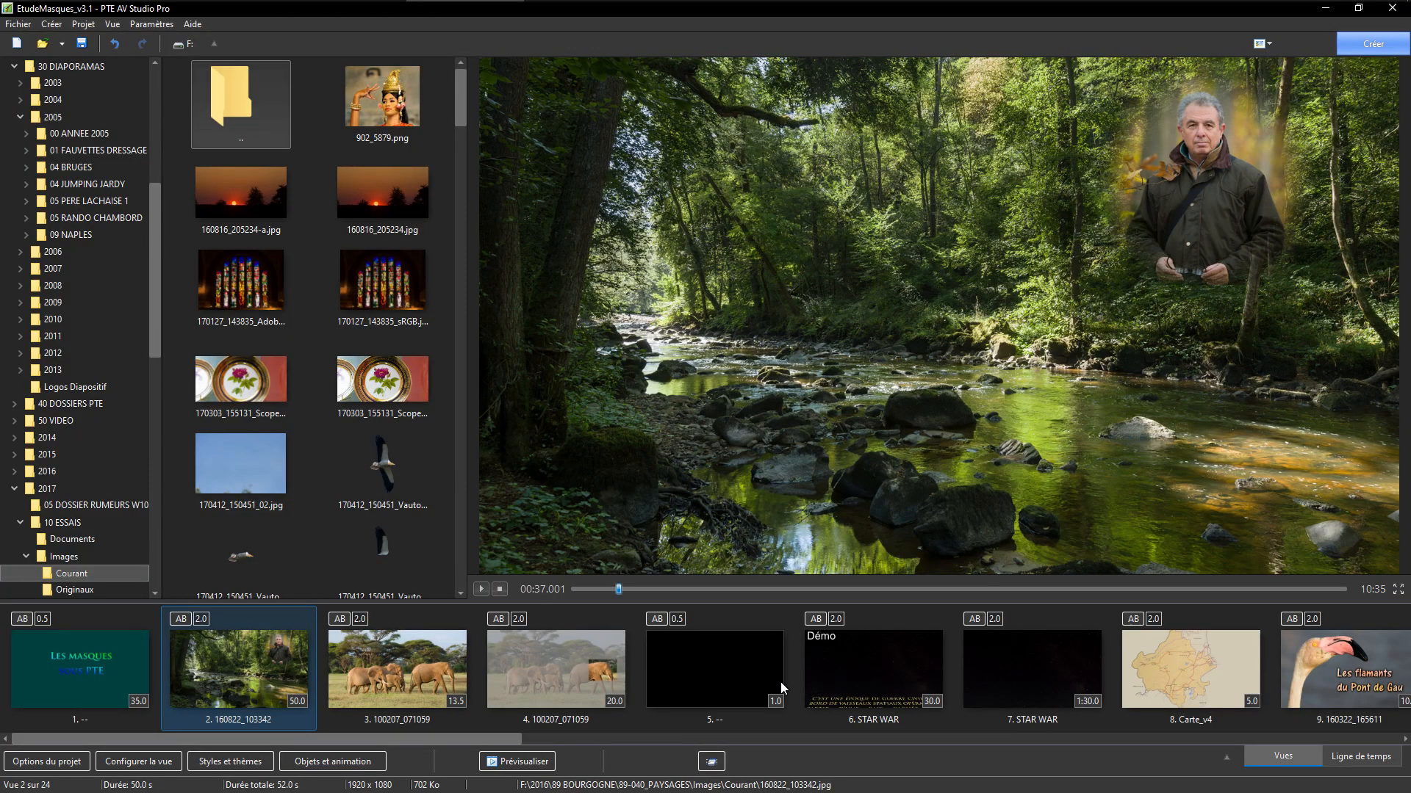
left_click(868, 669)
key("Delete")
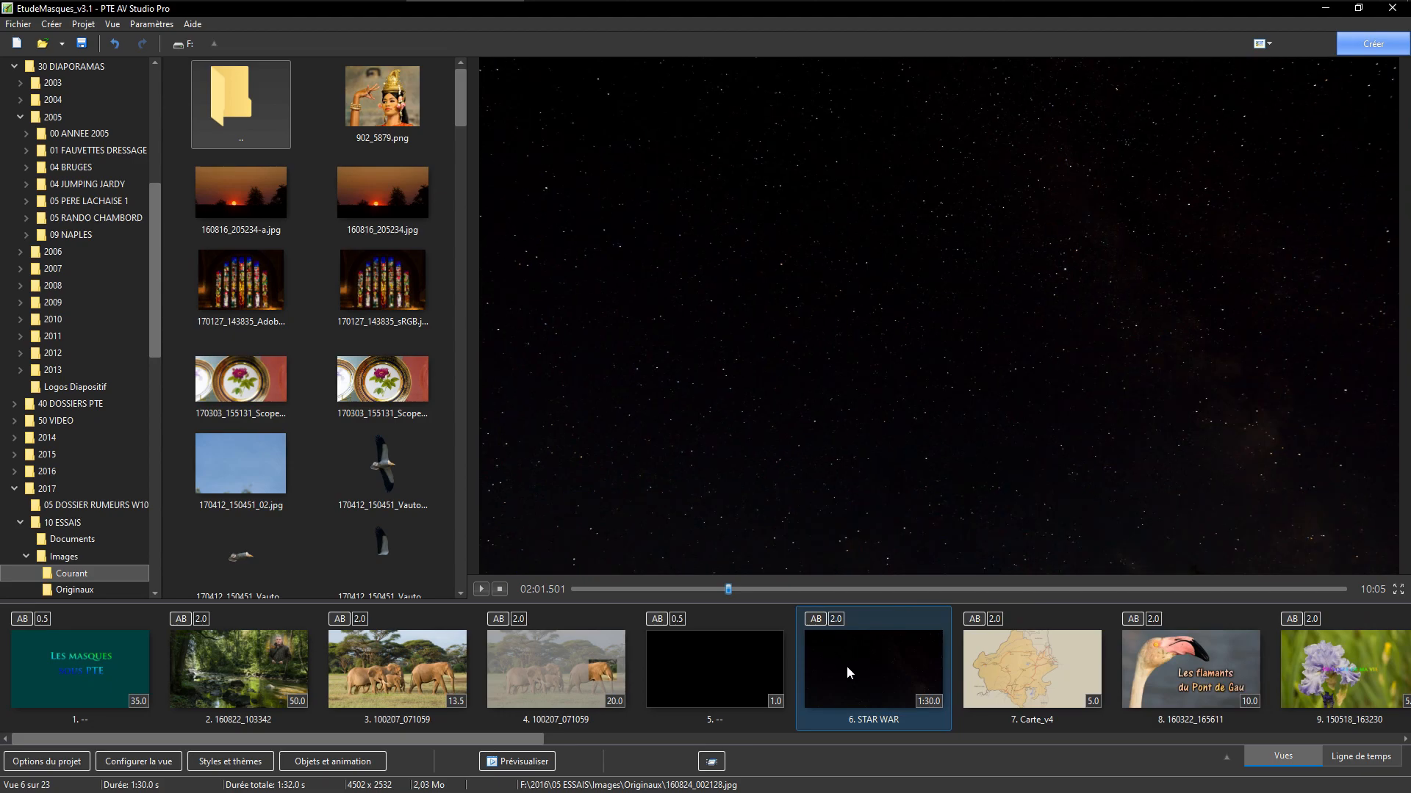
Preview the STAR WAR slide's scrolling text, duplicate the slide, and delete the Cadre1 frame with its mask from the sixth slide
left_click_drag(729, 589, 761, 586)
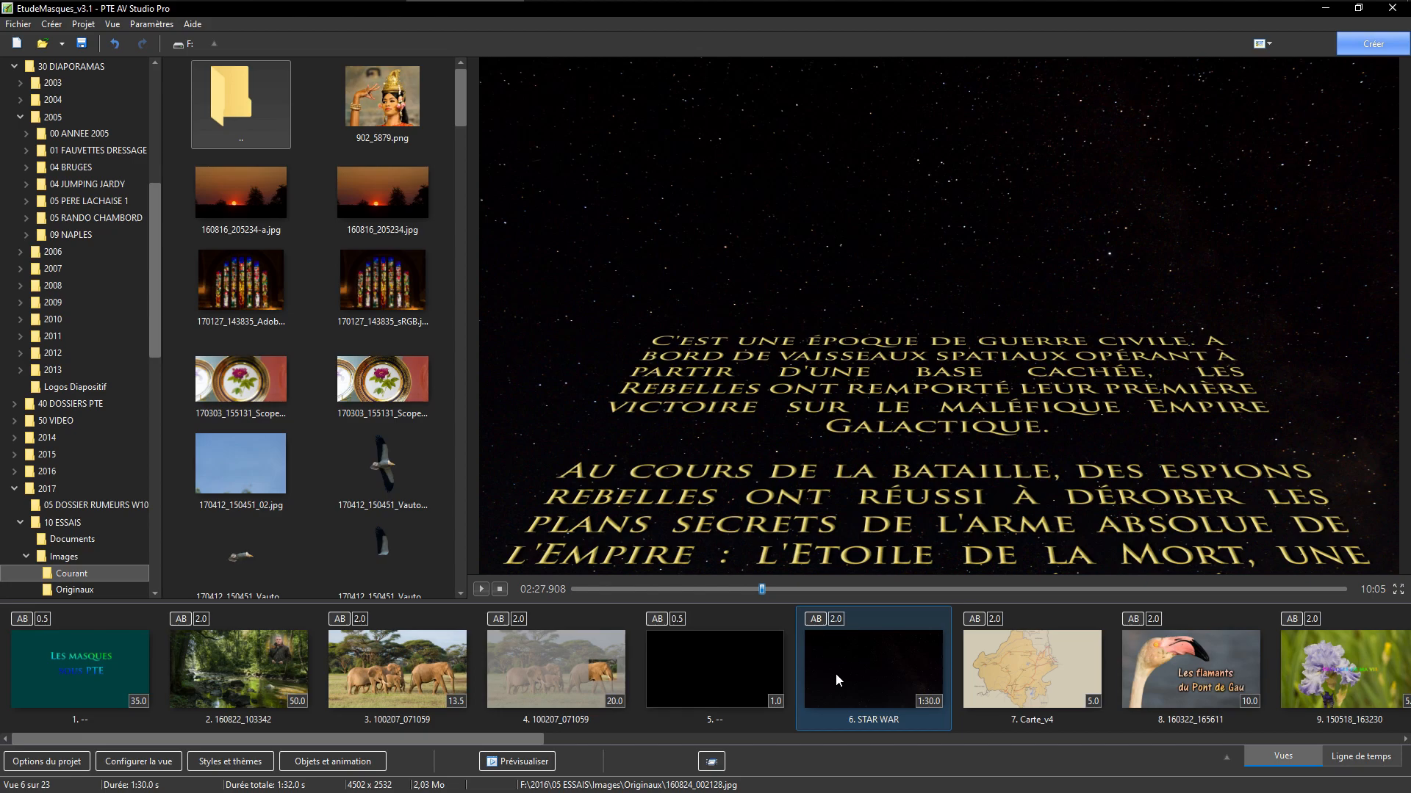
key("ctrl+v")
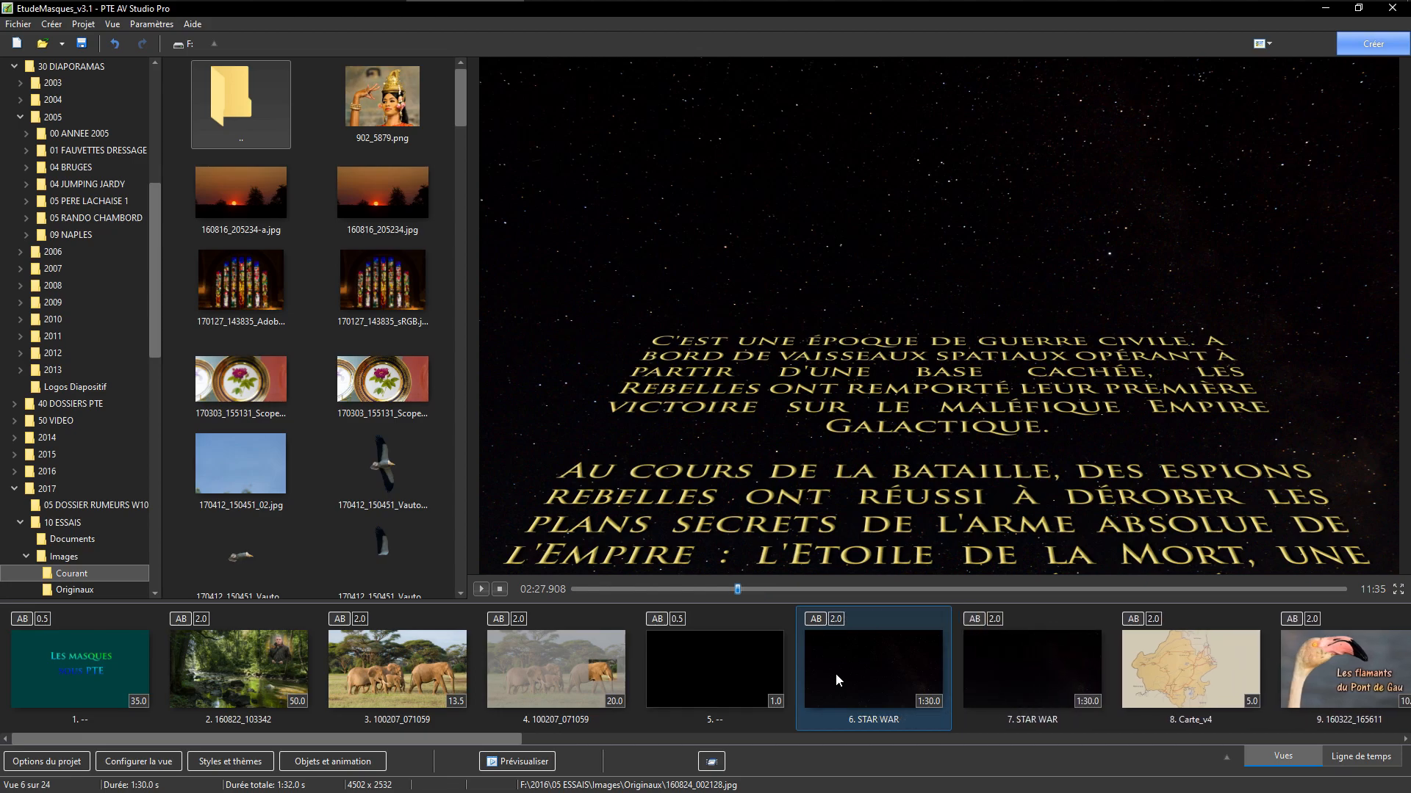
double_click(835, 673)
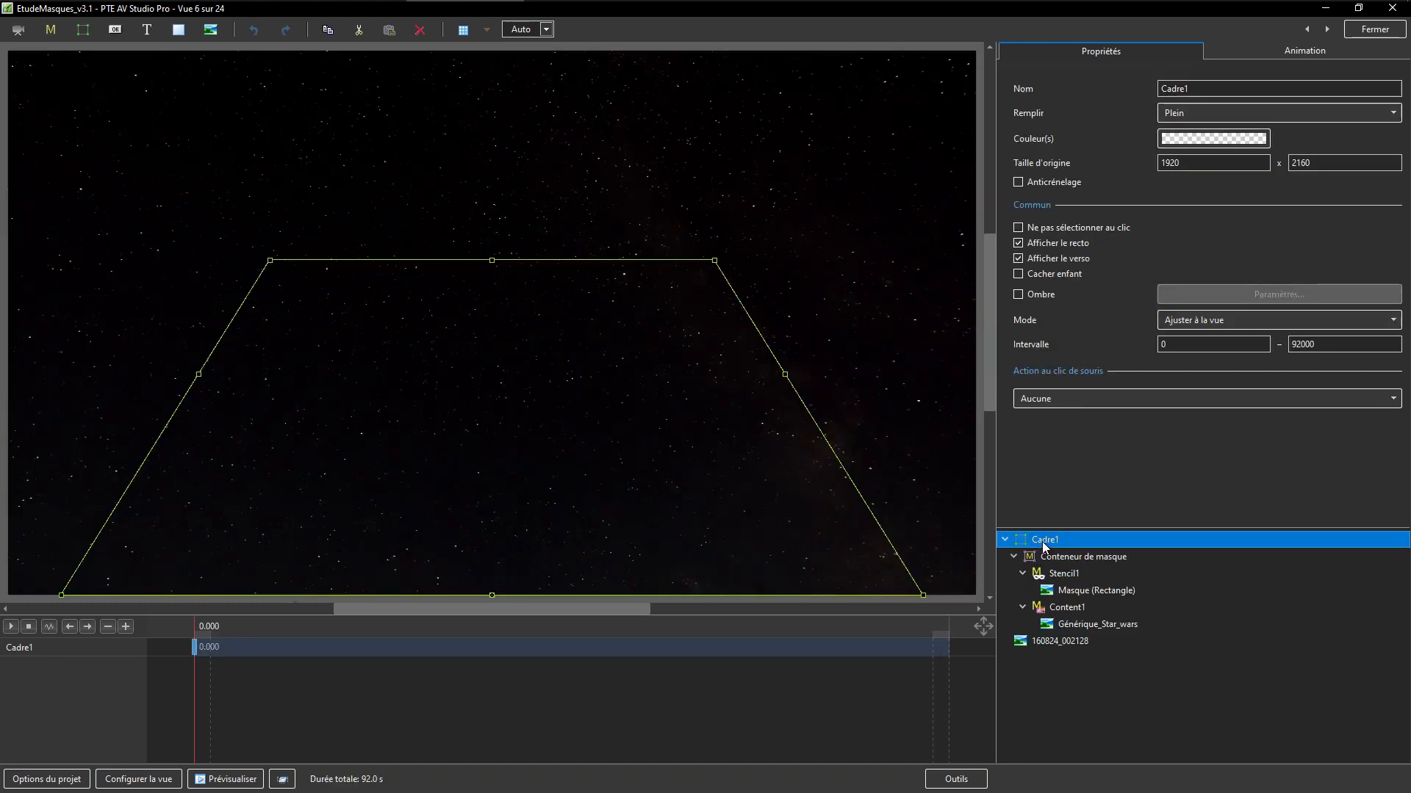
key("Delete")
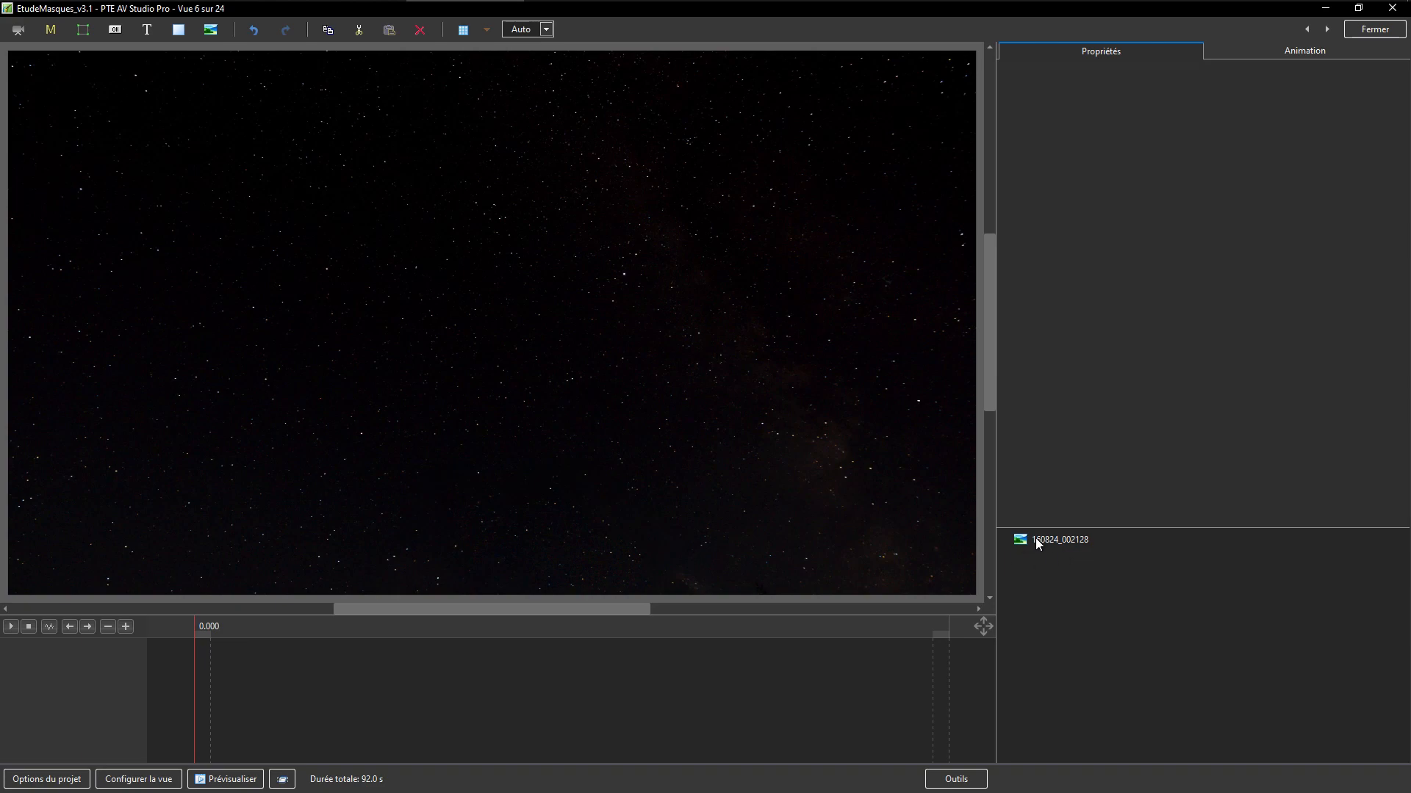
Examine the starry image 160824_002128's animation over time, comparing the zoom and rotation settings at its first and last control points
left_click(1035, 539)
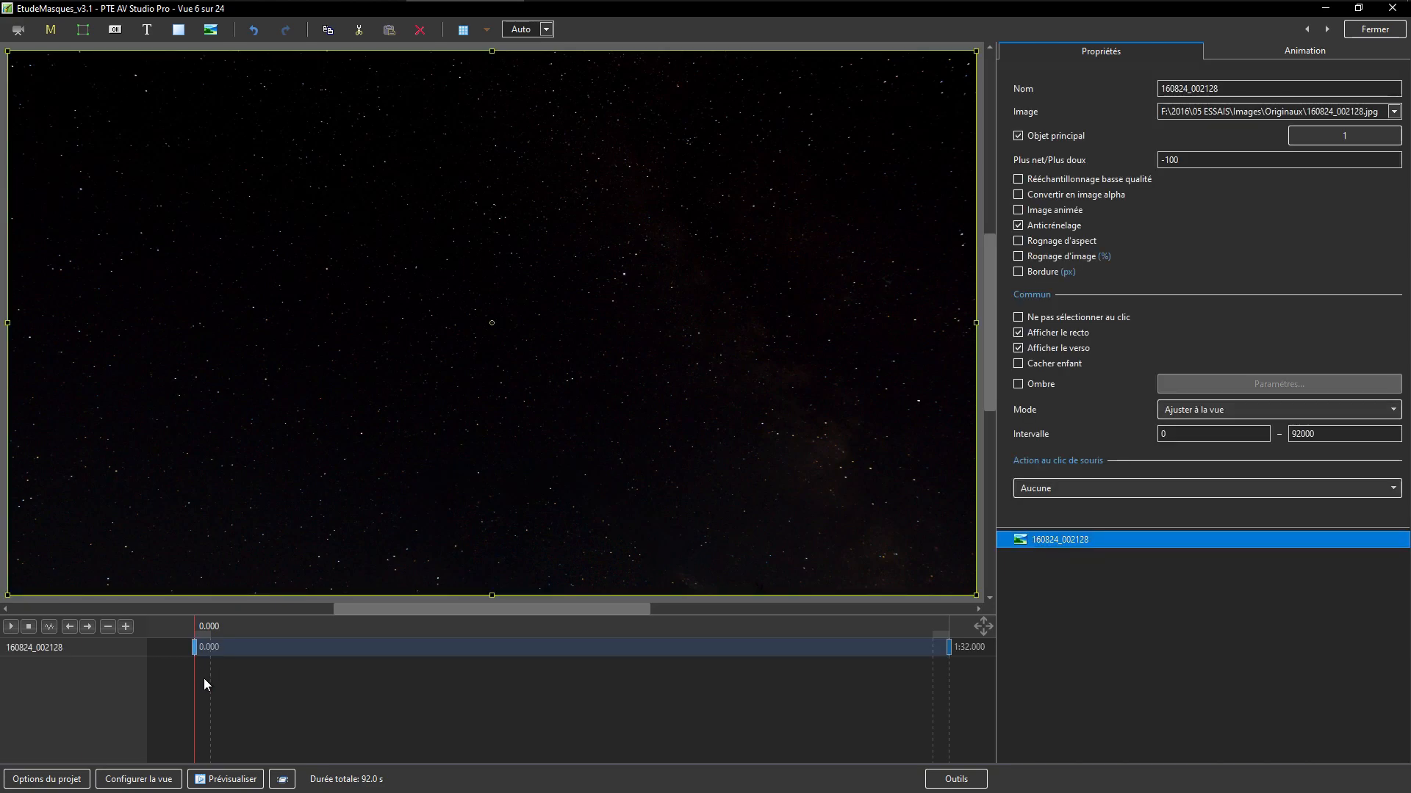
left_click_drag(197, 682, 927, 703)
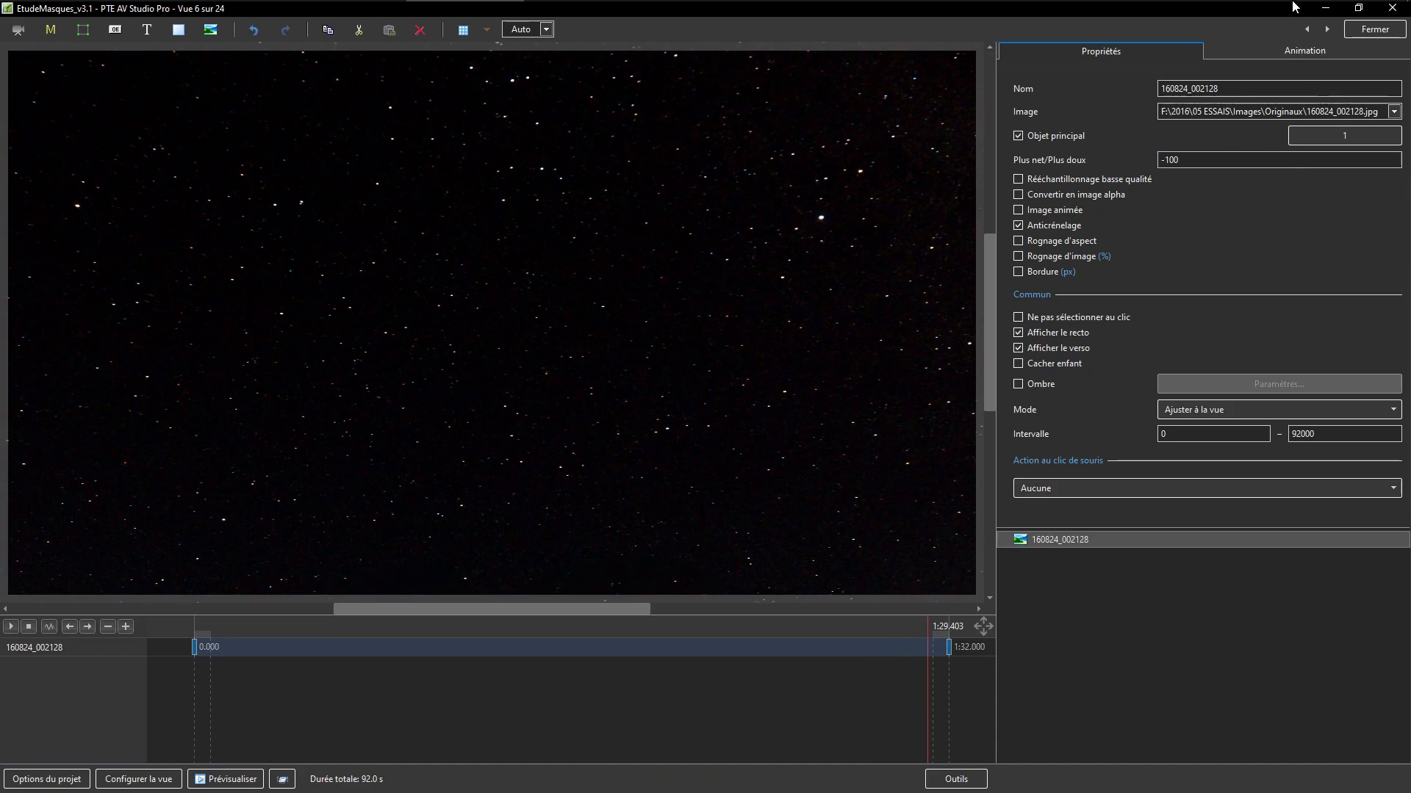
left_click(1269, 53)
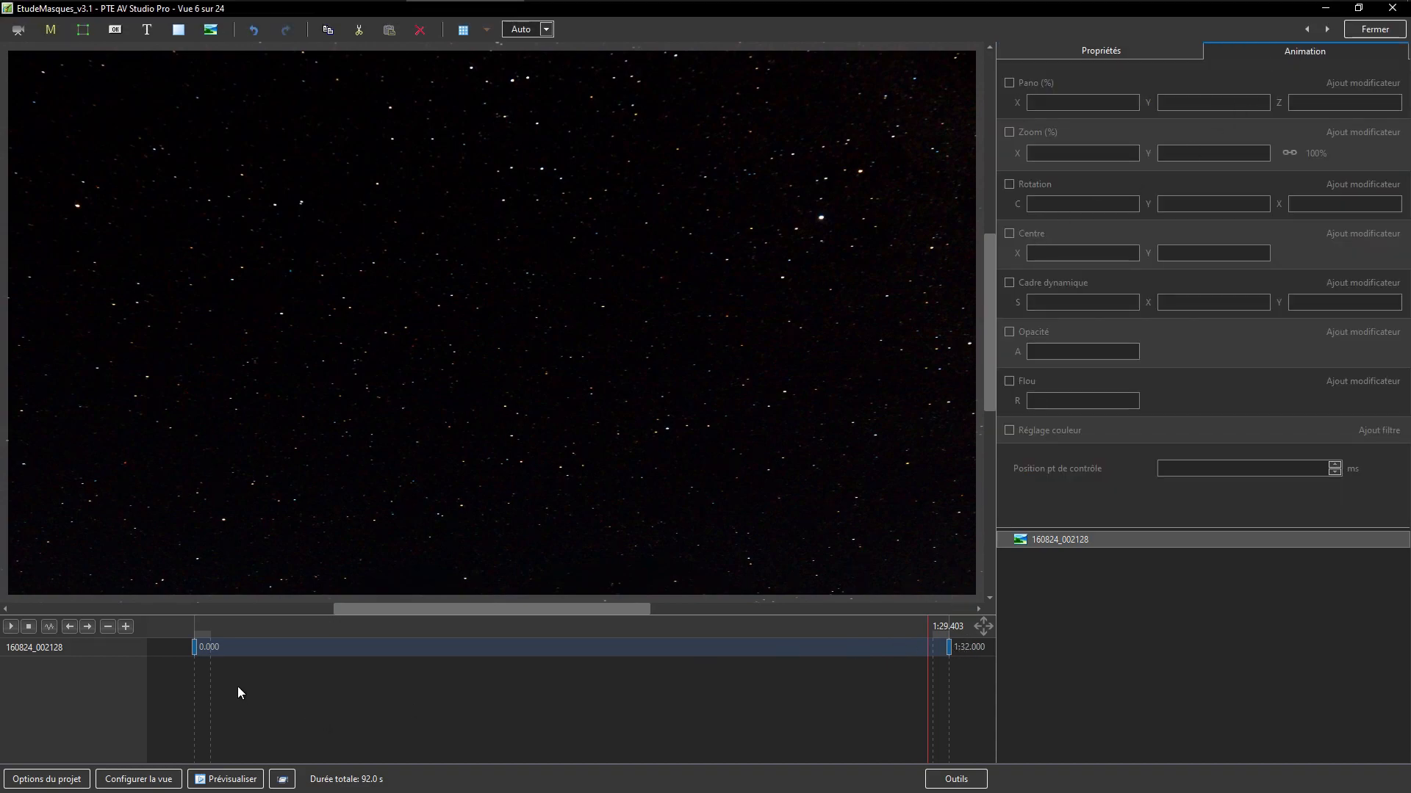
left_click(196, 647)
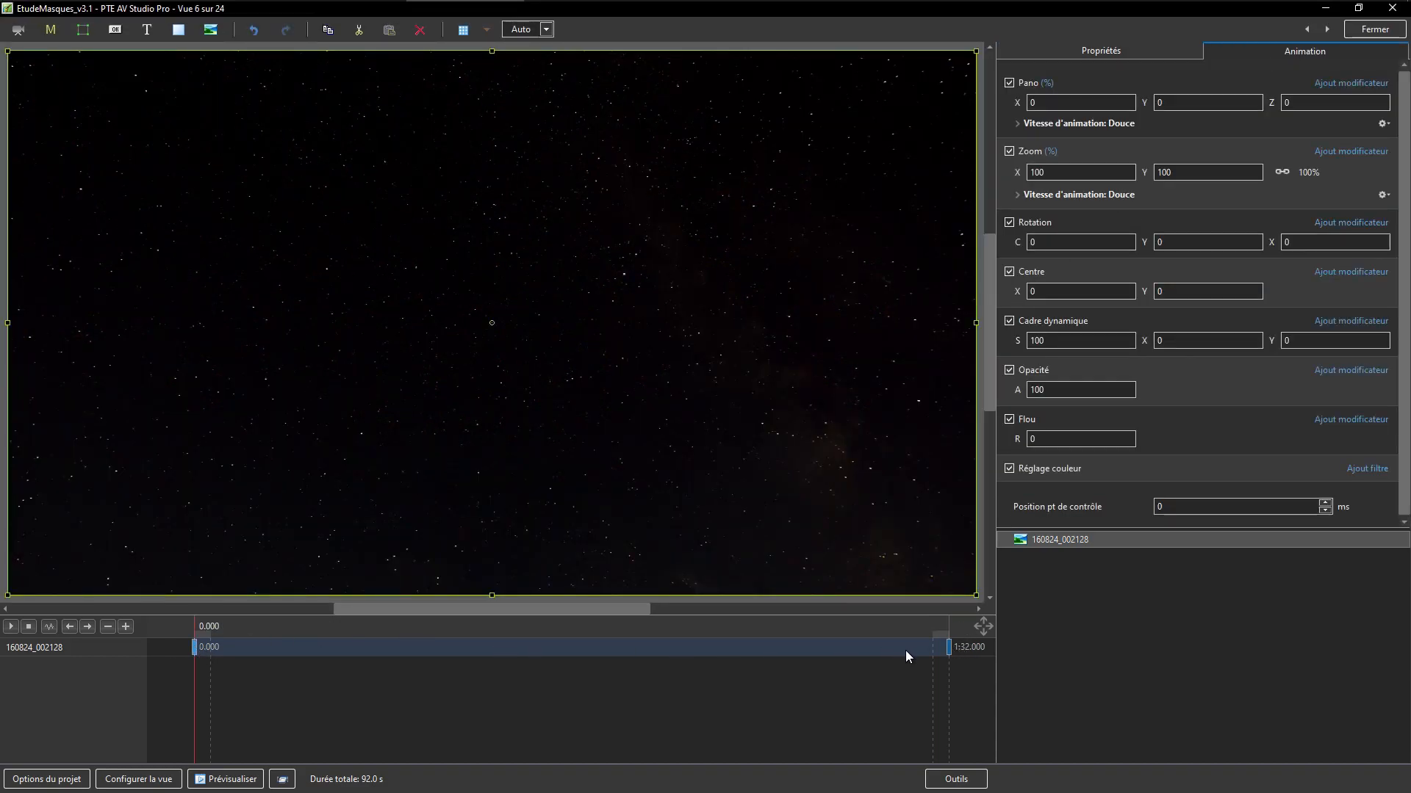
left_click(950, 650)
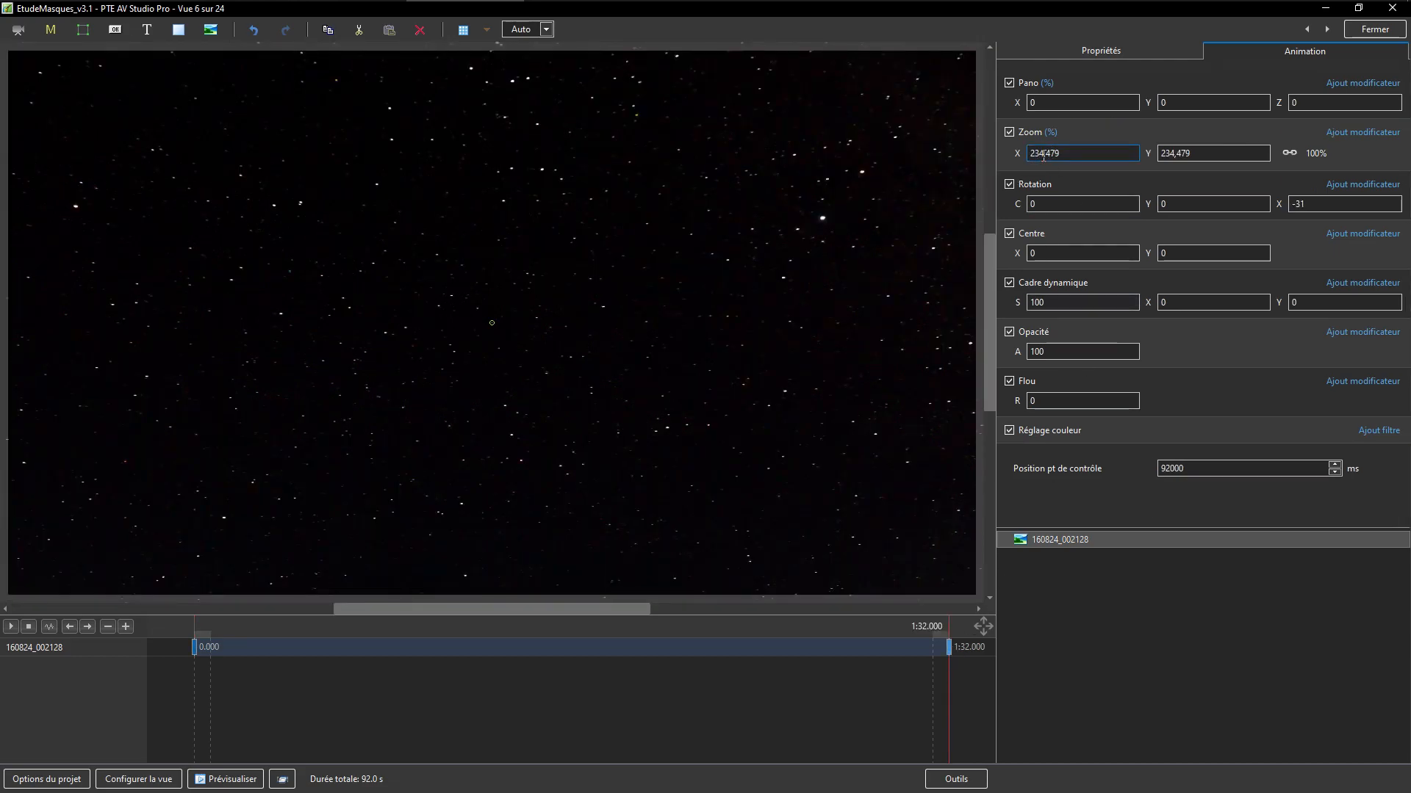
left_click(1069, 300)
left_click_drag(912, 697, 983, 681)
left_click(1061, 662)
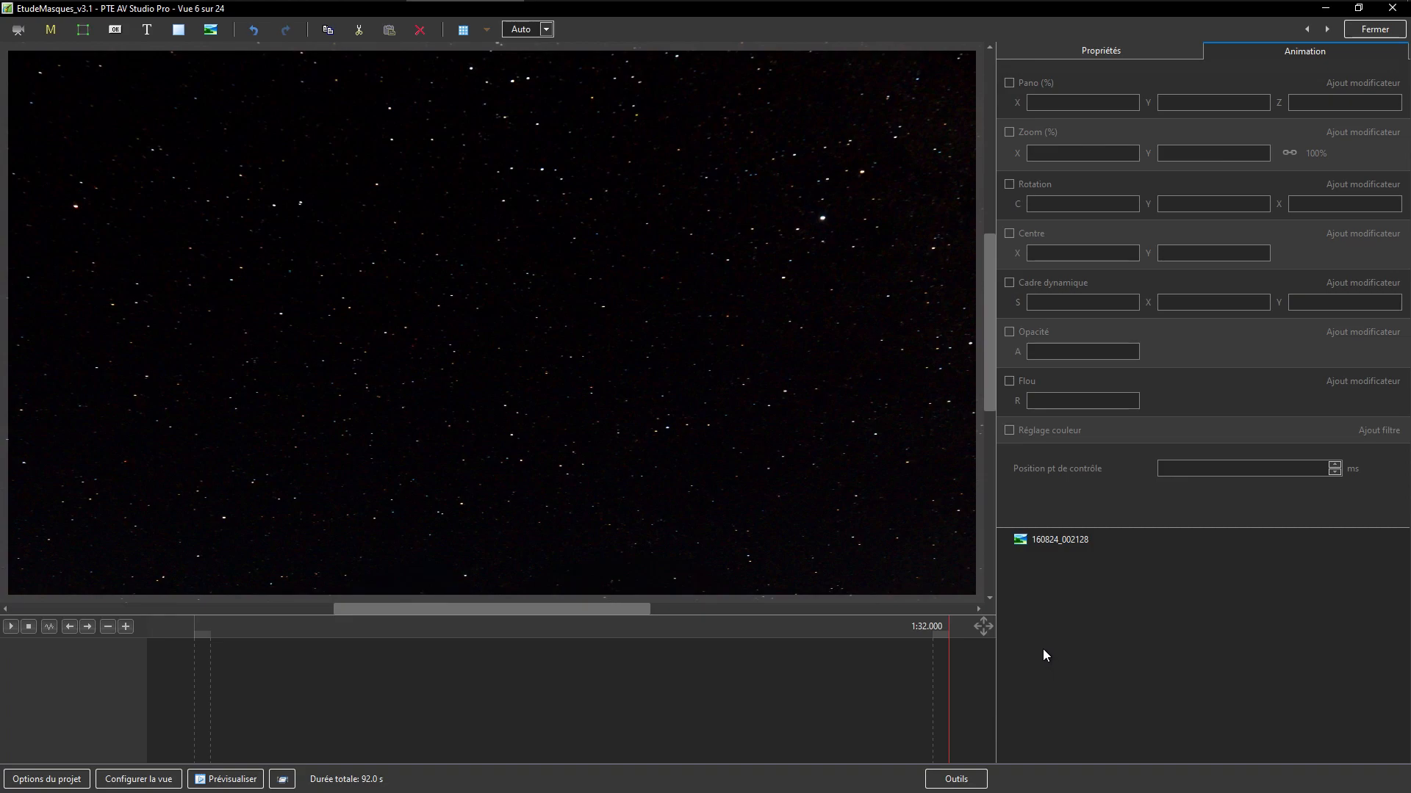
Add the image Générique_Star_wars.png from the 10 ESSAIS Images\Courant folder over the starry background
left_click(210, 31)
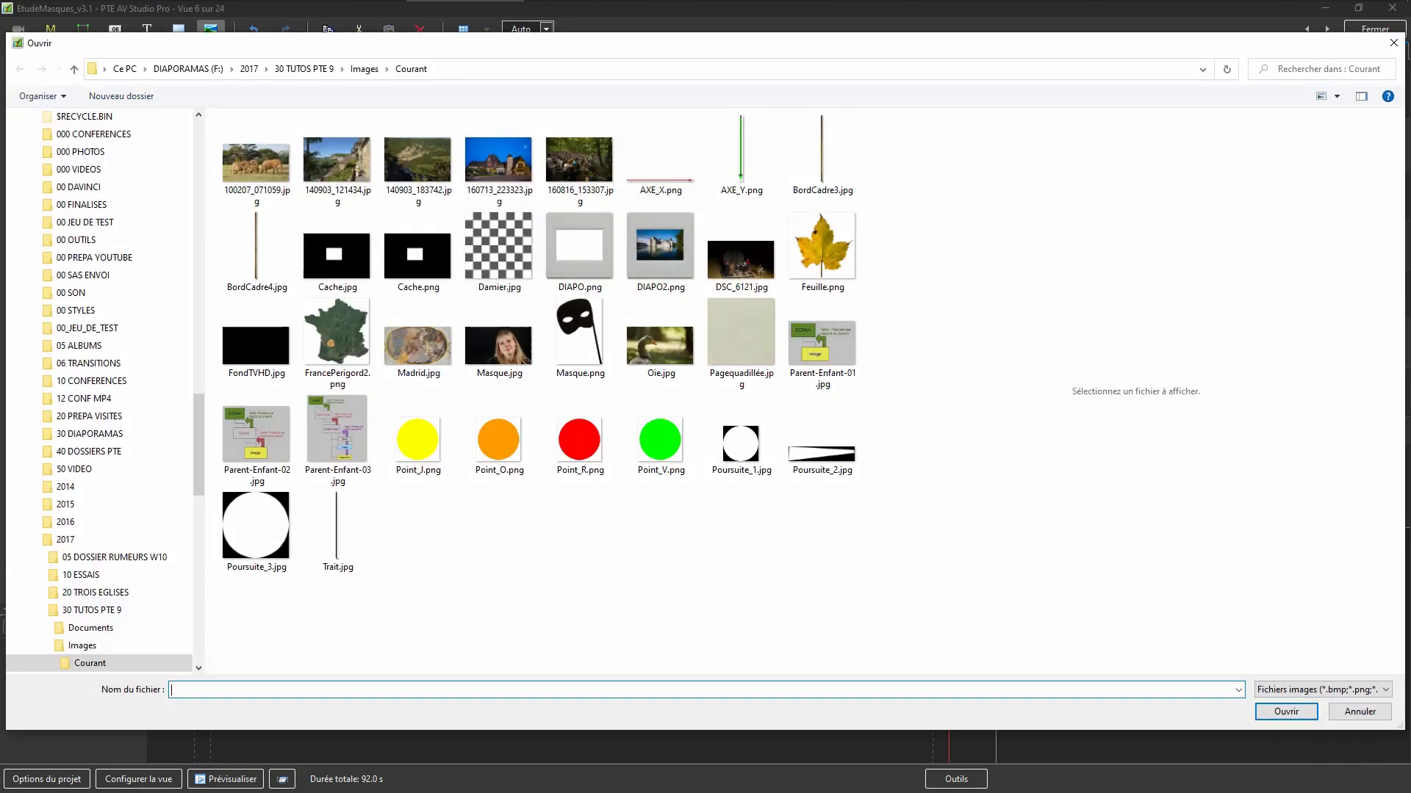
left_click(254, 142)
double_click(253, 143)
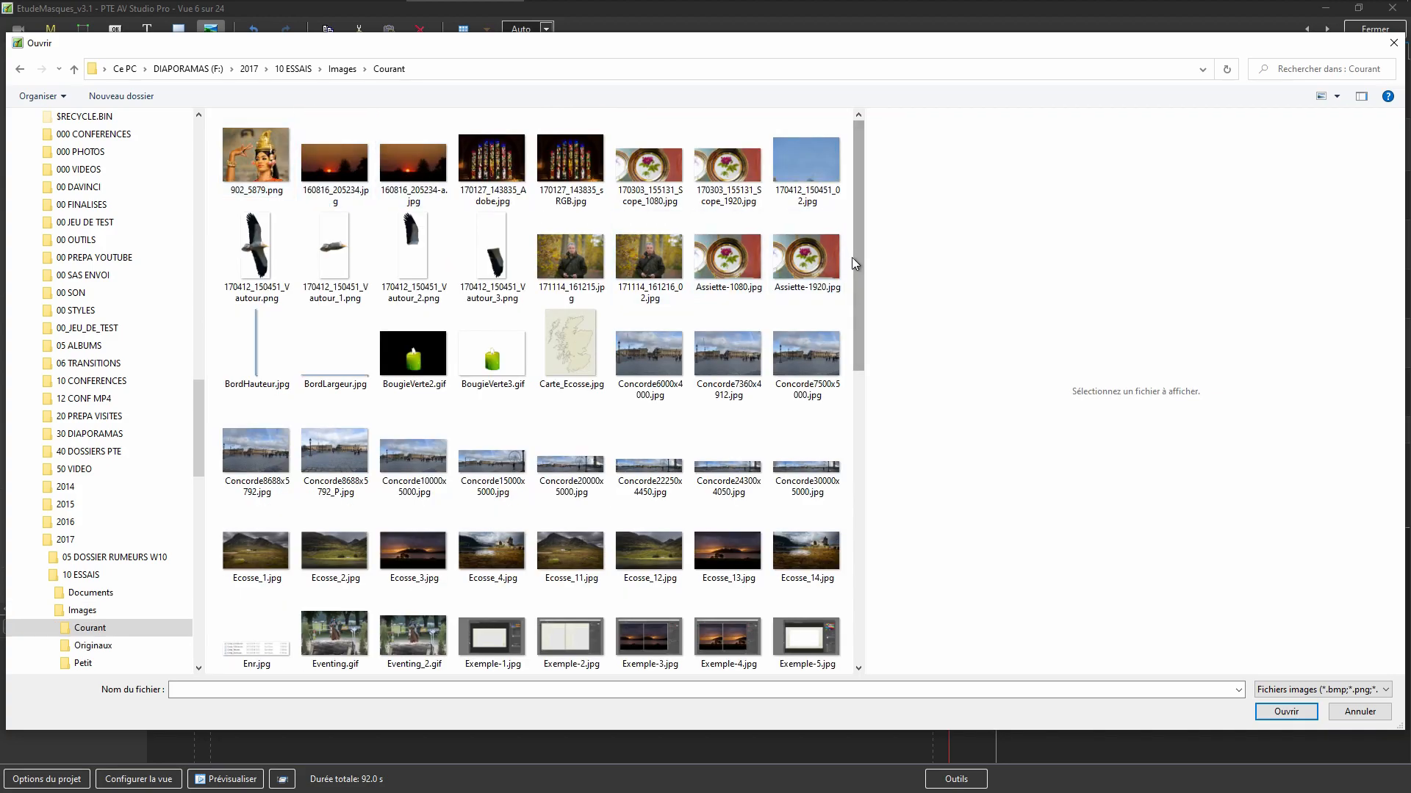
left_click_drag(862, 265, 872, 460)
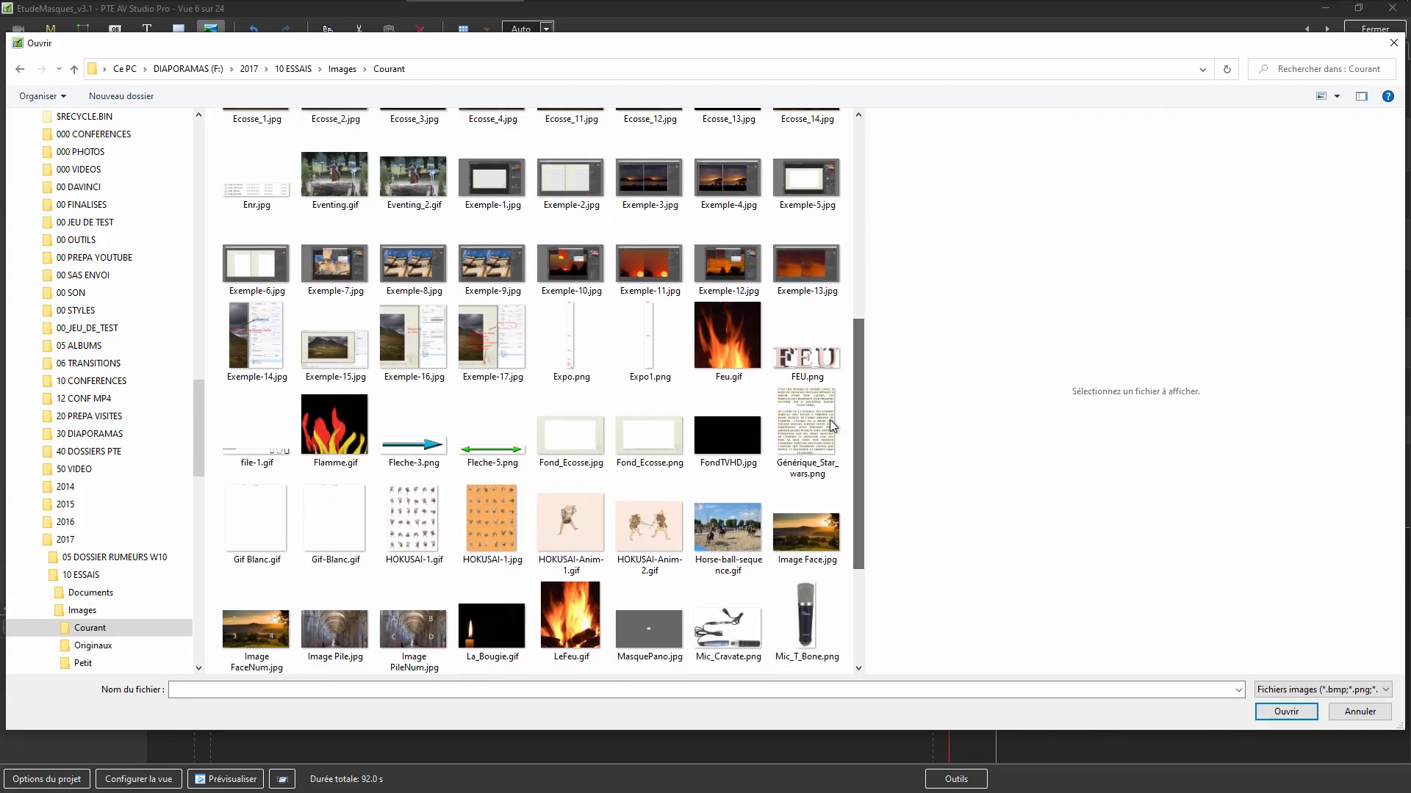
left_click(798, 410)
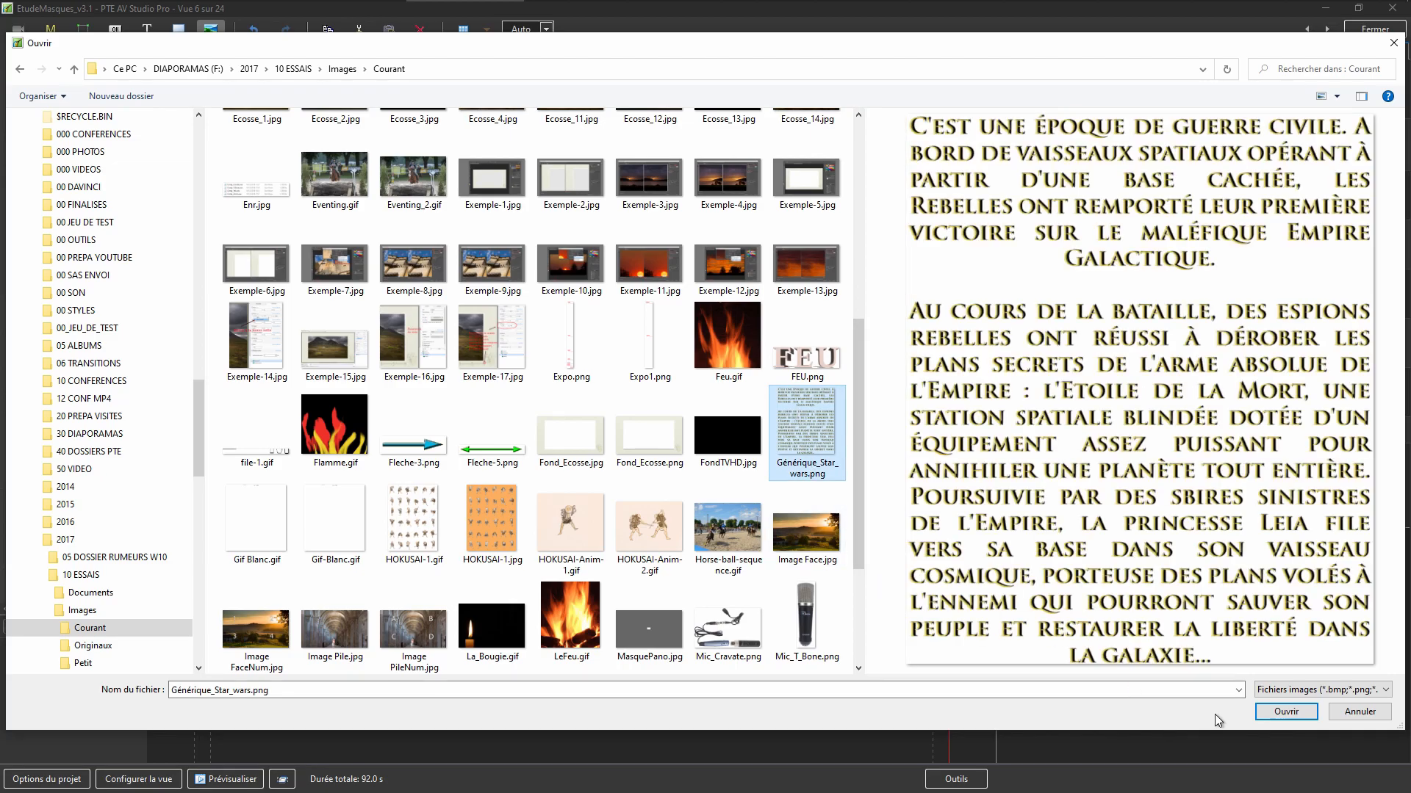
left_click(1284, 712)
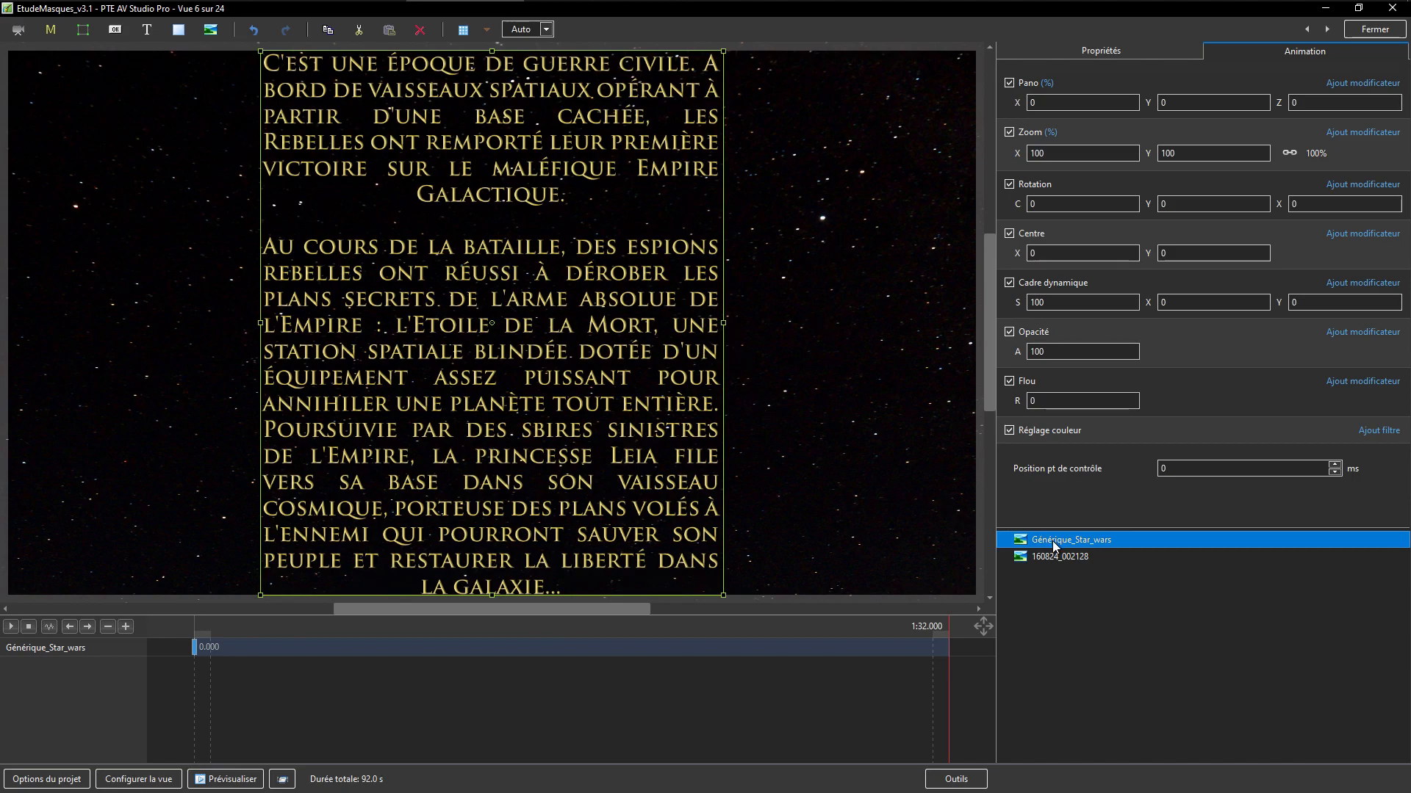
Try the text image at 200% zoom with an X rotation of 59, reset its zoom to 100%, and delete it
double_click(1049, 157)
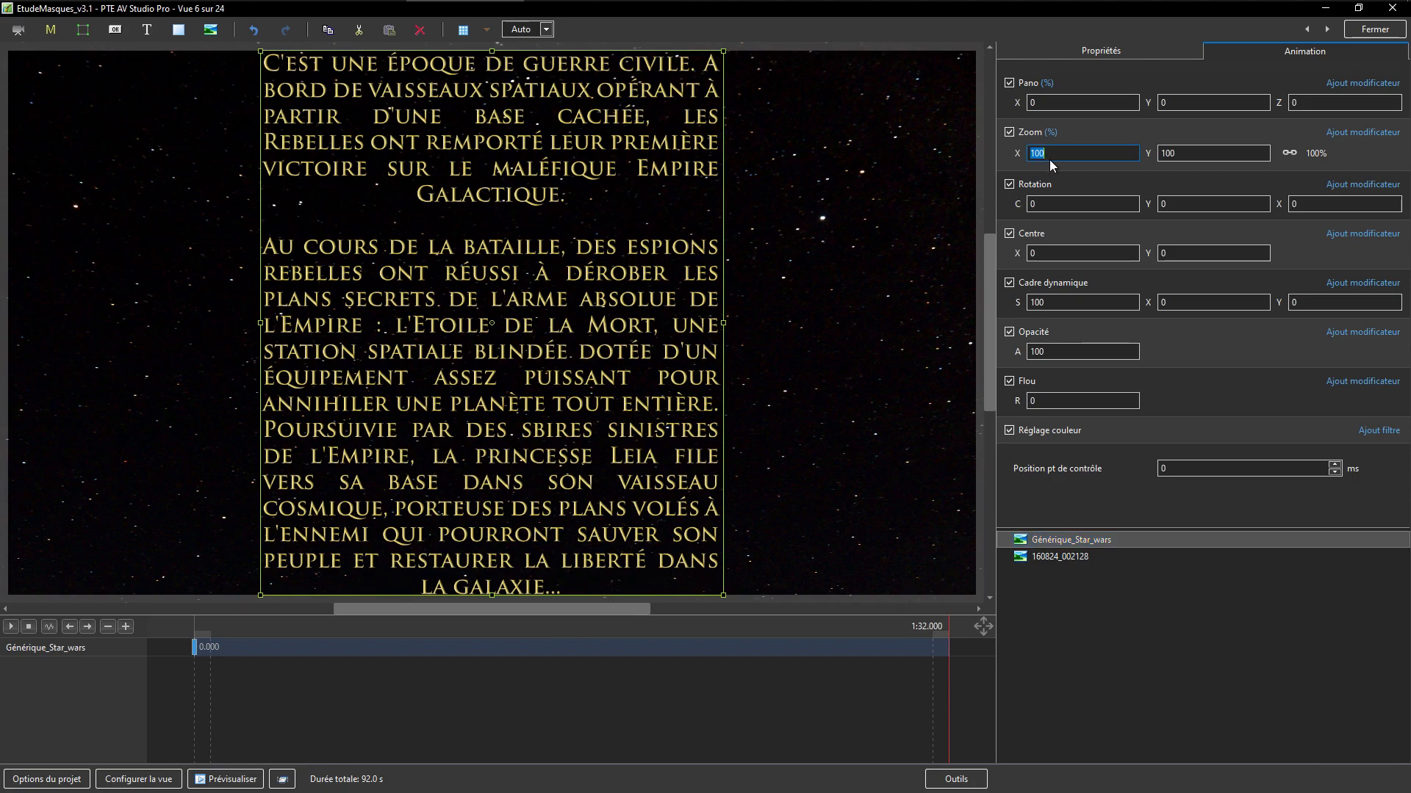
type("200")
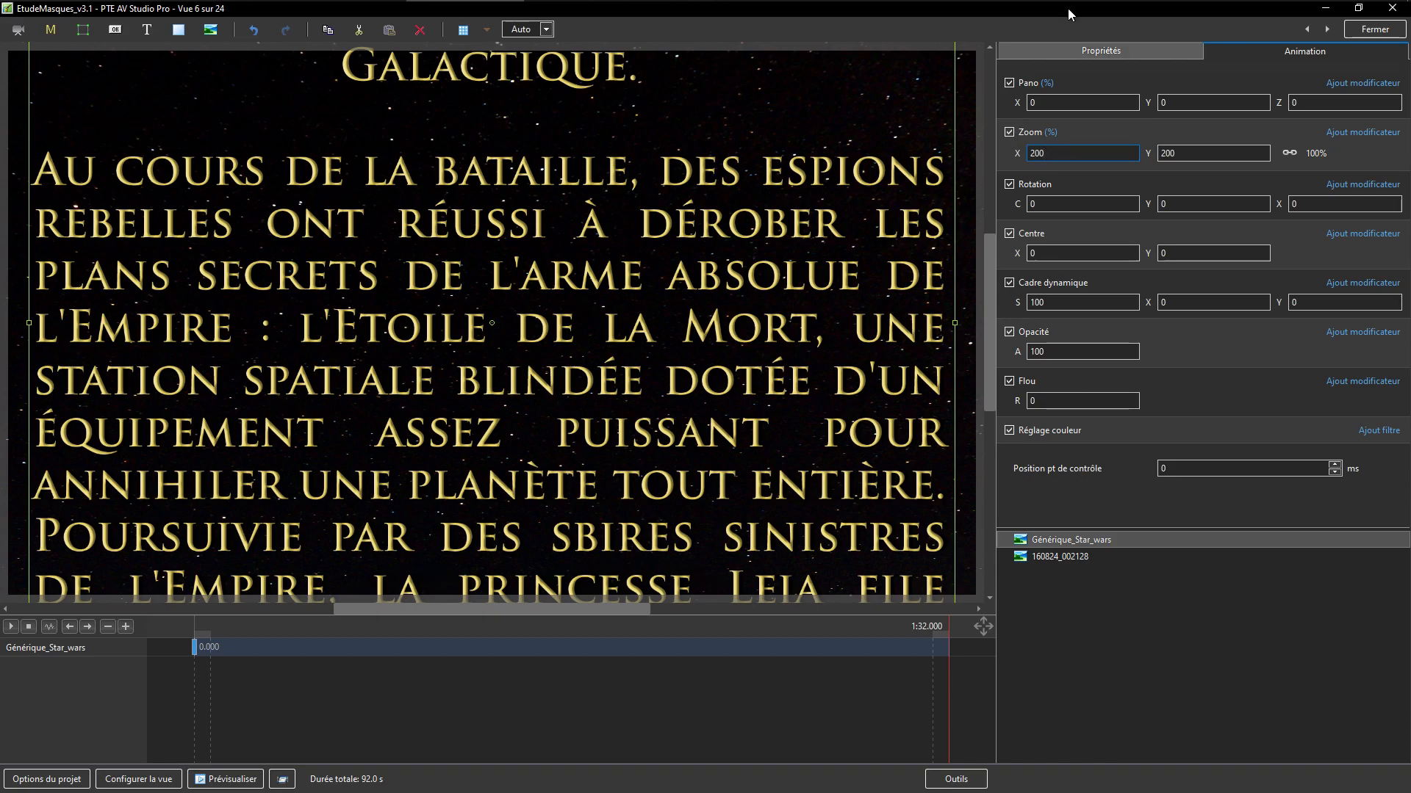
left_click_drag(1279, 207, 1322, 197)
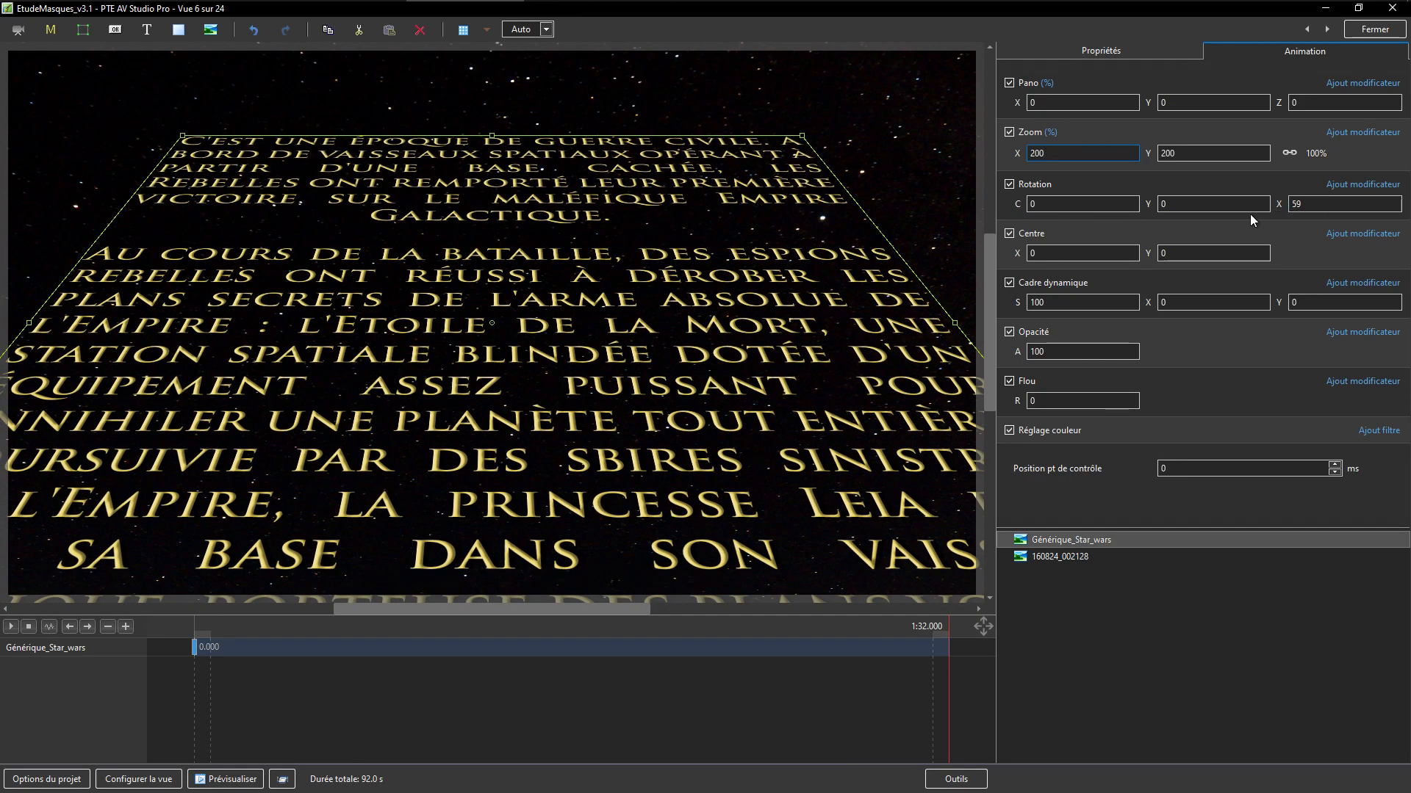
left_click_drag(1142, 102, 1151, 100)
double_click(1153, 153)
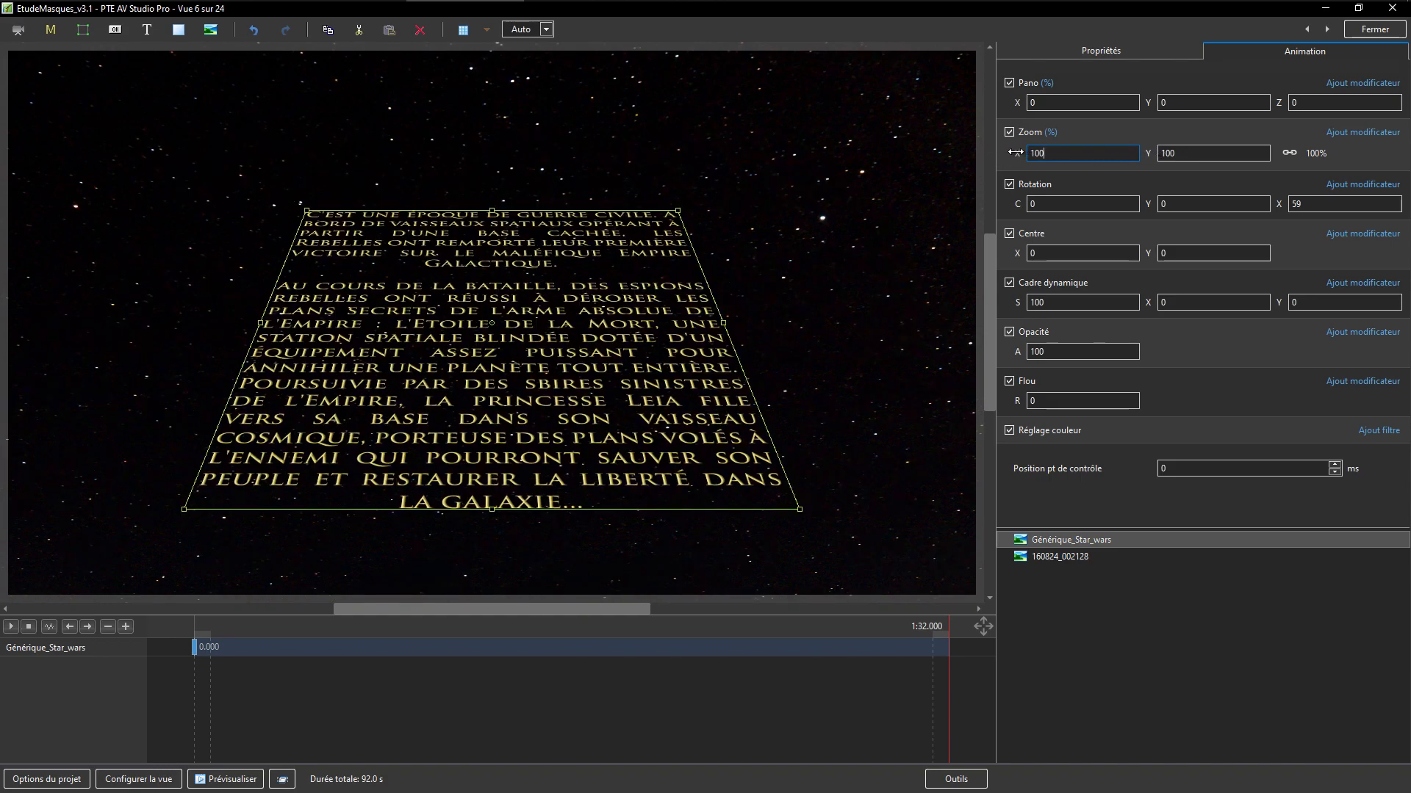
left_click(1093, 545)
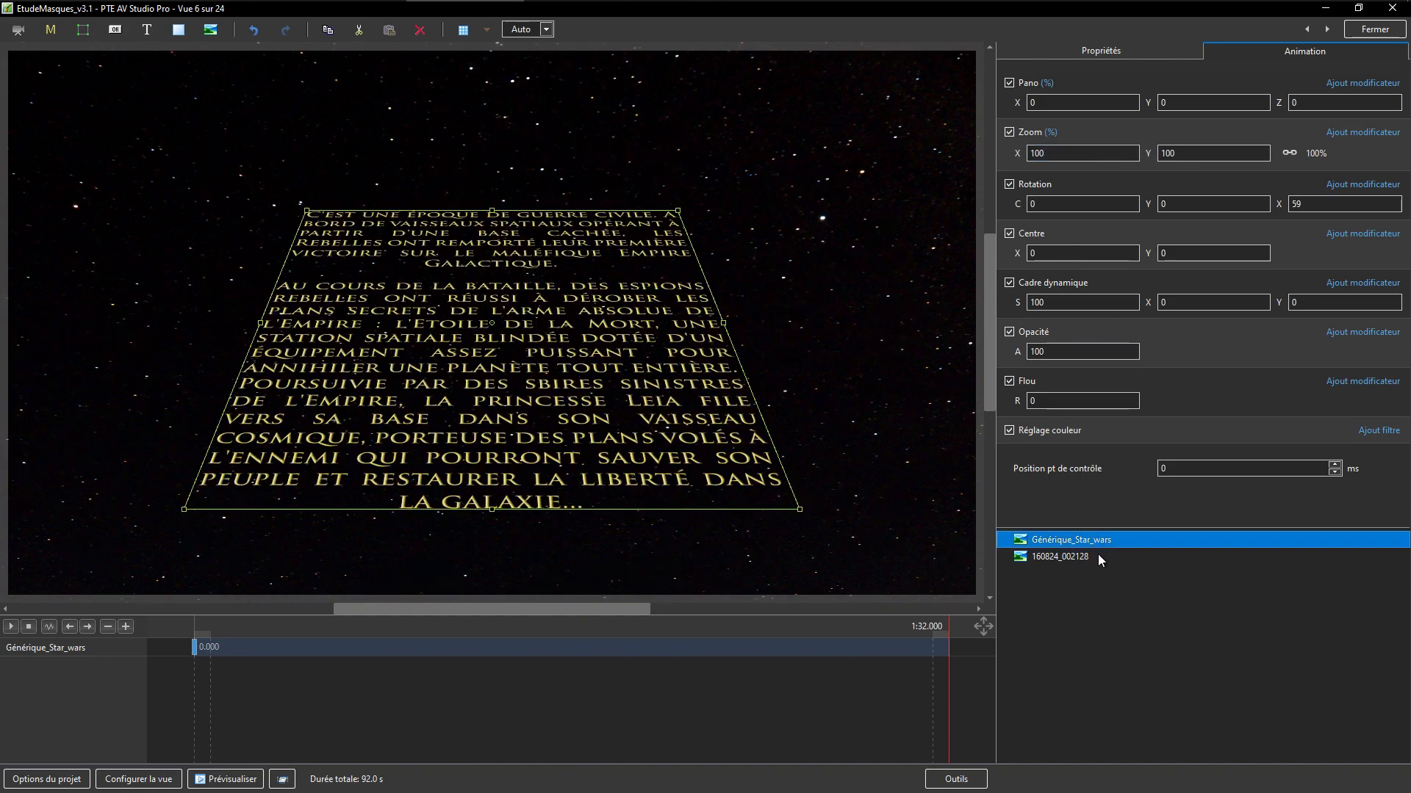
key("Delete")
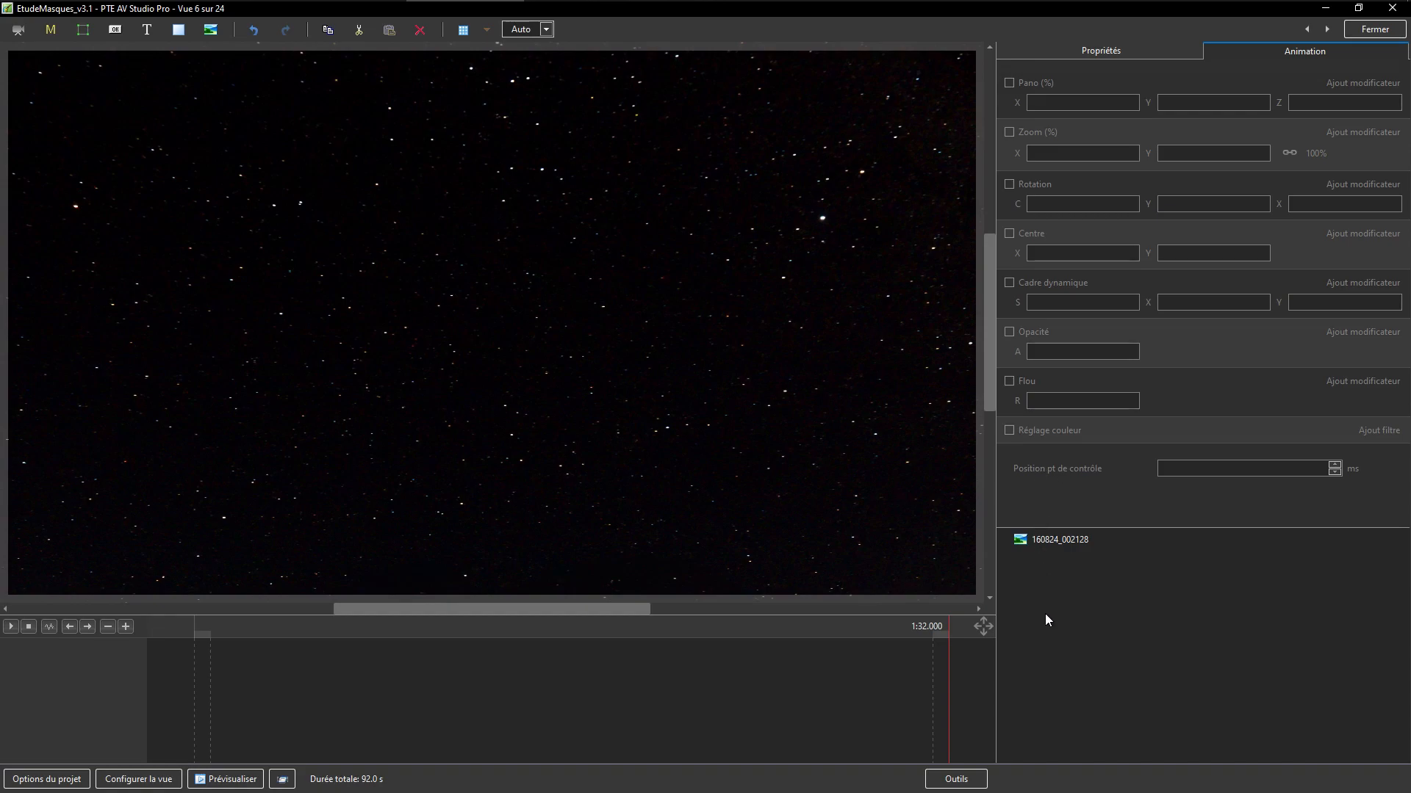
Add a frame over the starry background, try an X rotation of 64 on it, and reset the rotation to 0
left_click(84, 30)
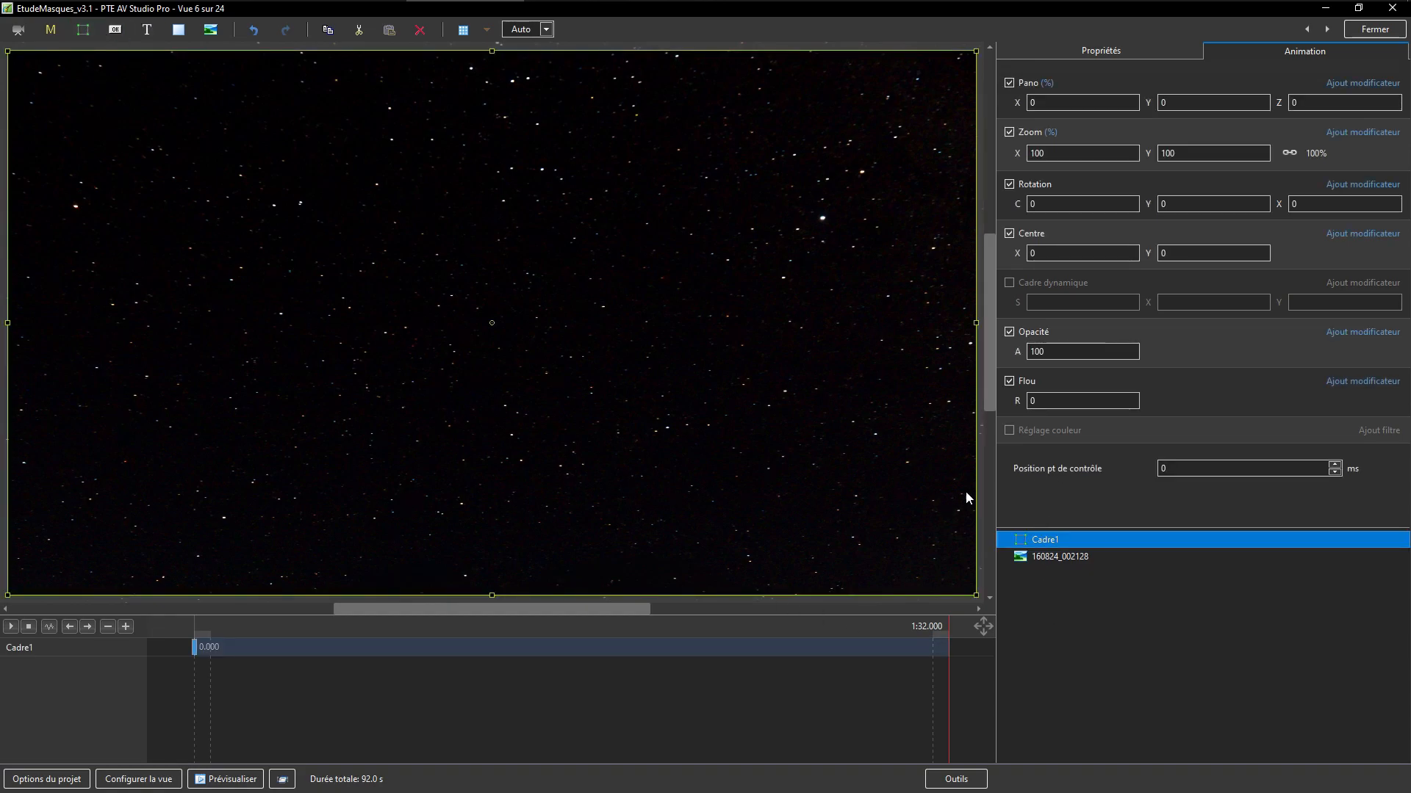
left_click_drag(1280, 204, 1327, 201)
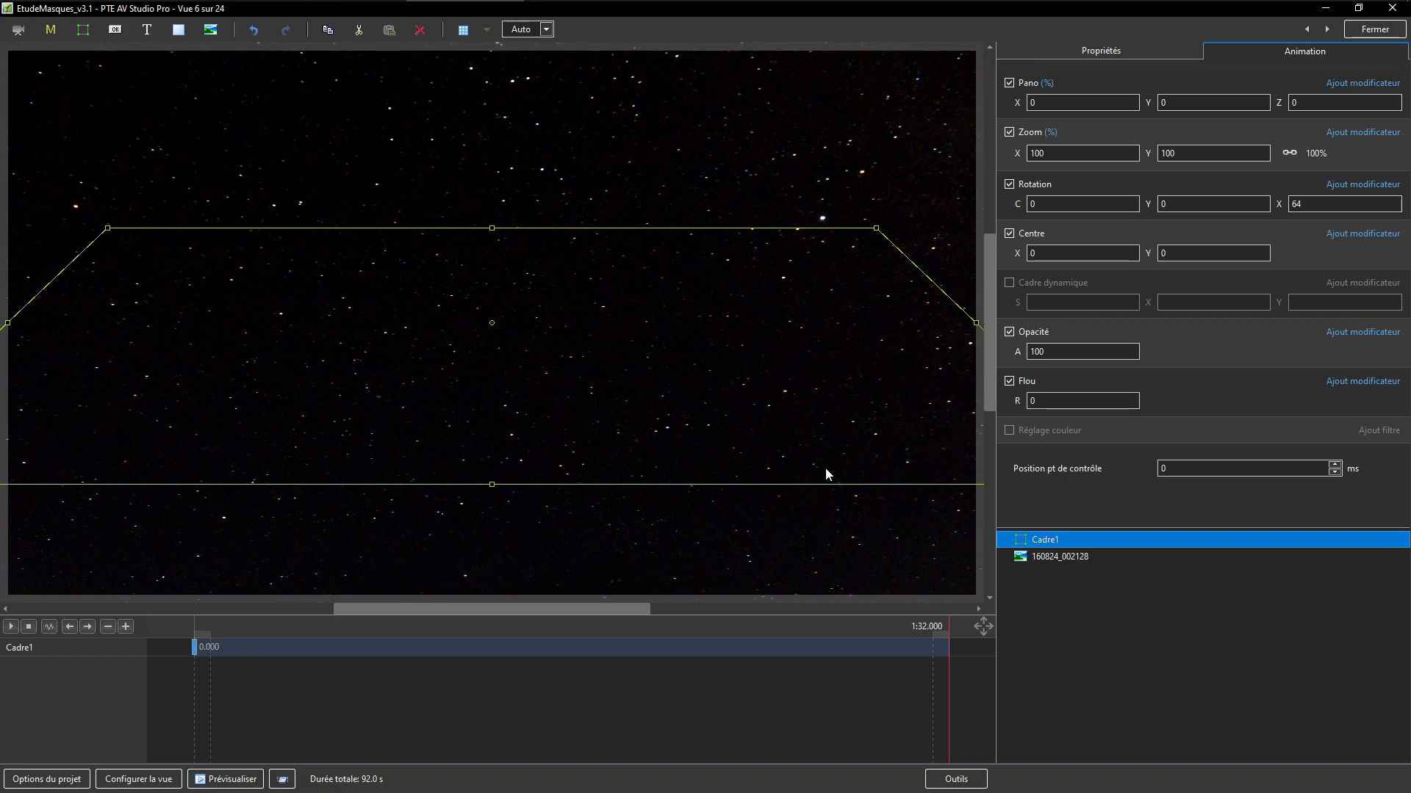
double_click(1276, 203)
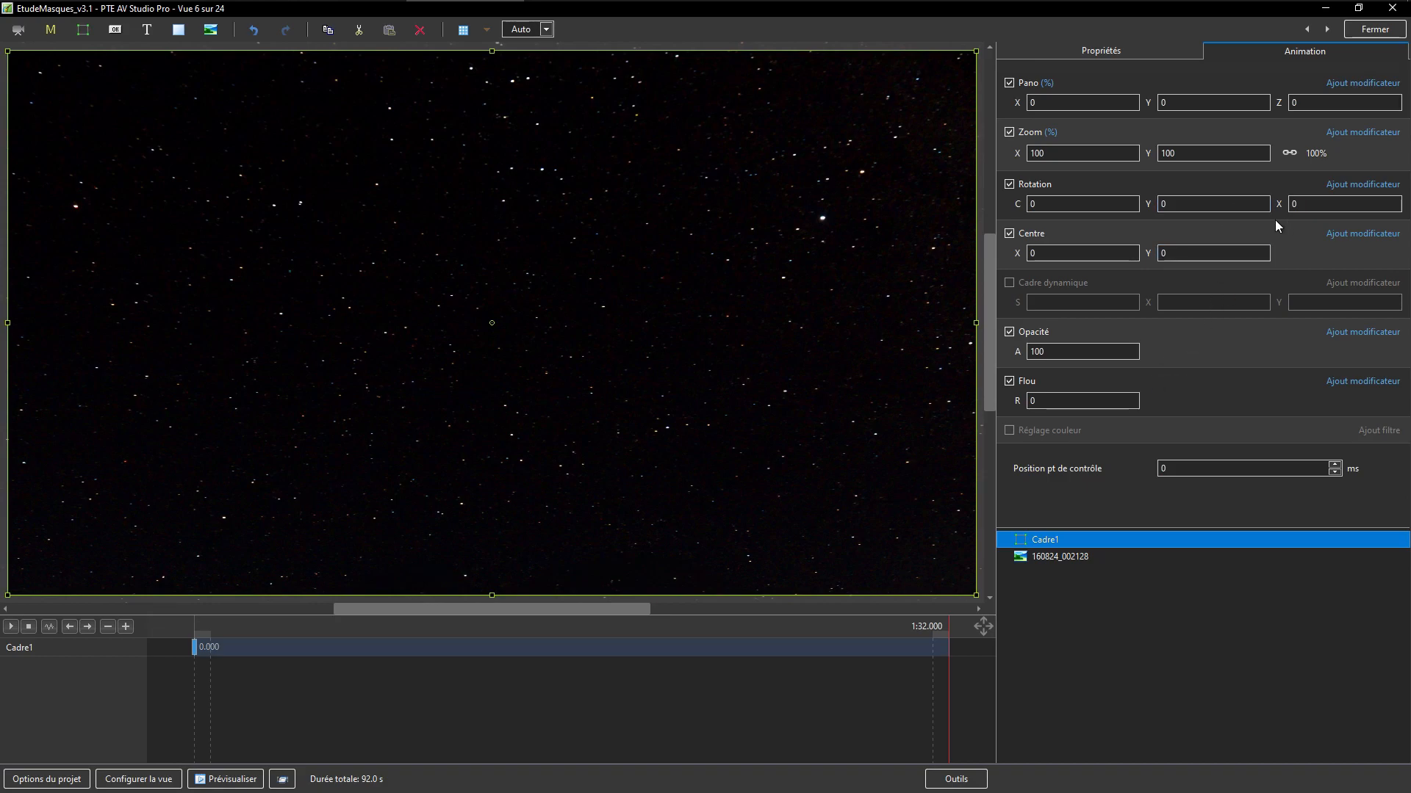
Anchor the frame at its lower edge with centre Y 100 and pan Y 100%, and tilt it with an X rotation of 42
left_click(1150, 257)
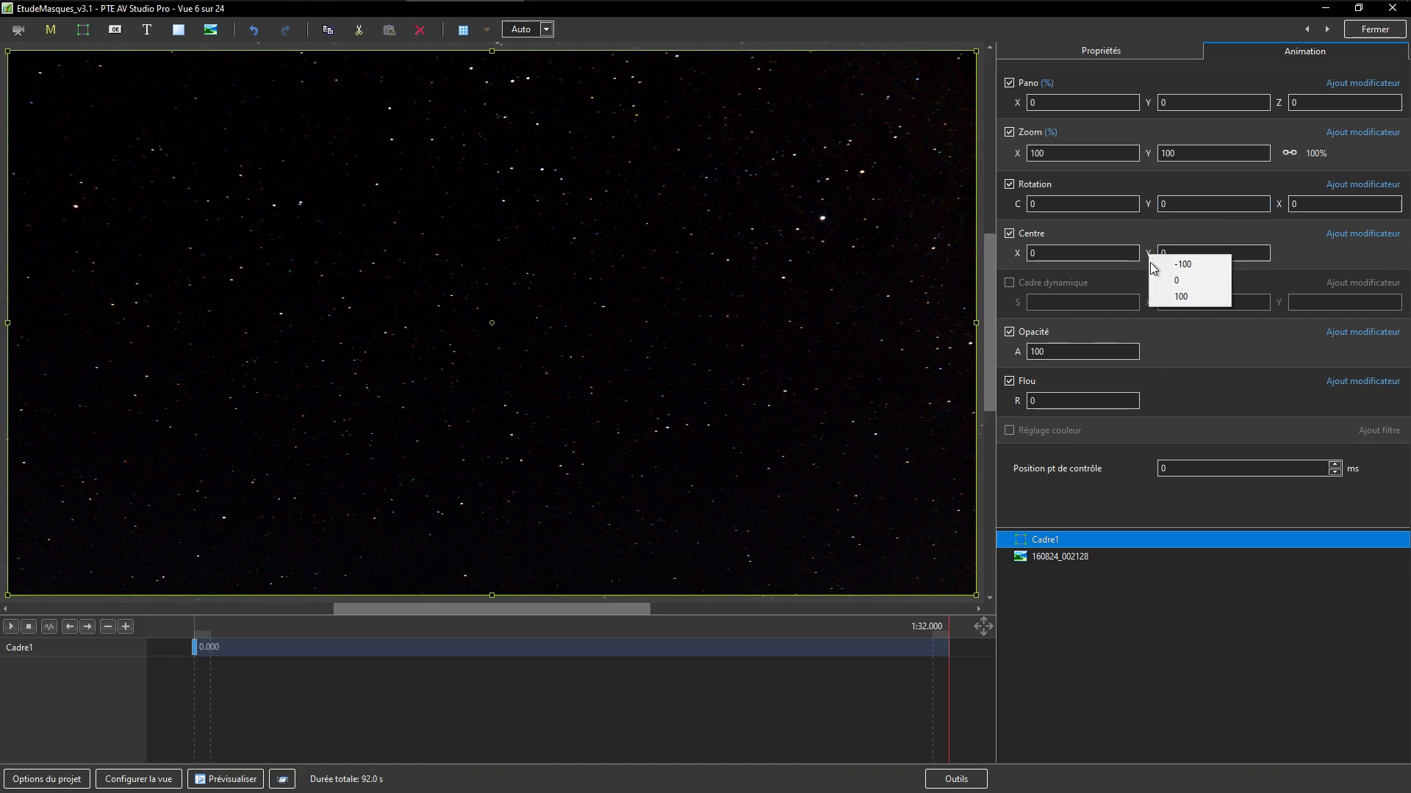
left_click(1163, 299)
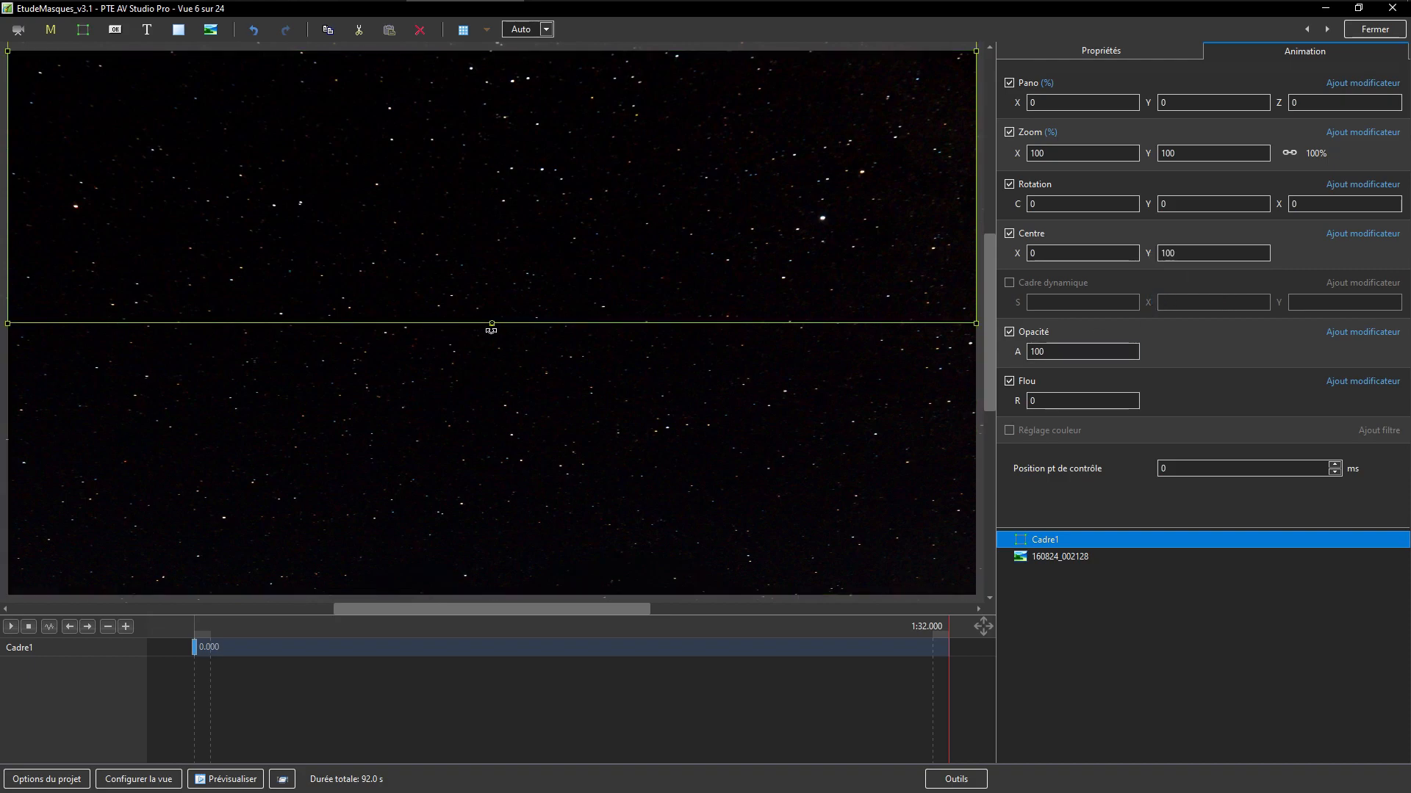
left_click(1145, 103)
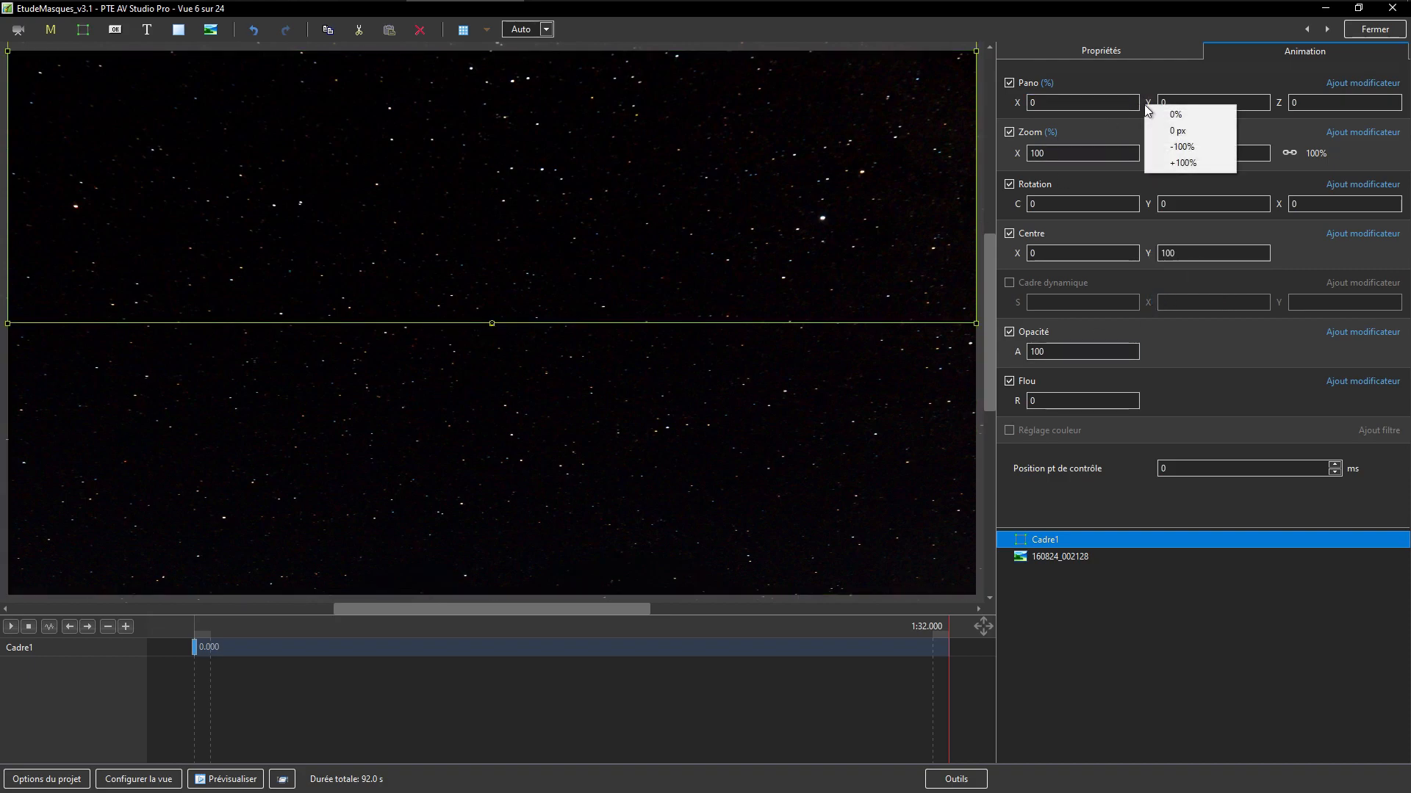
left_click(1176, 165)
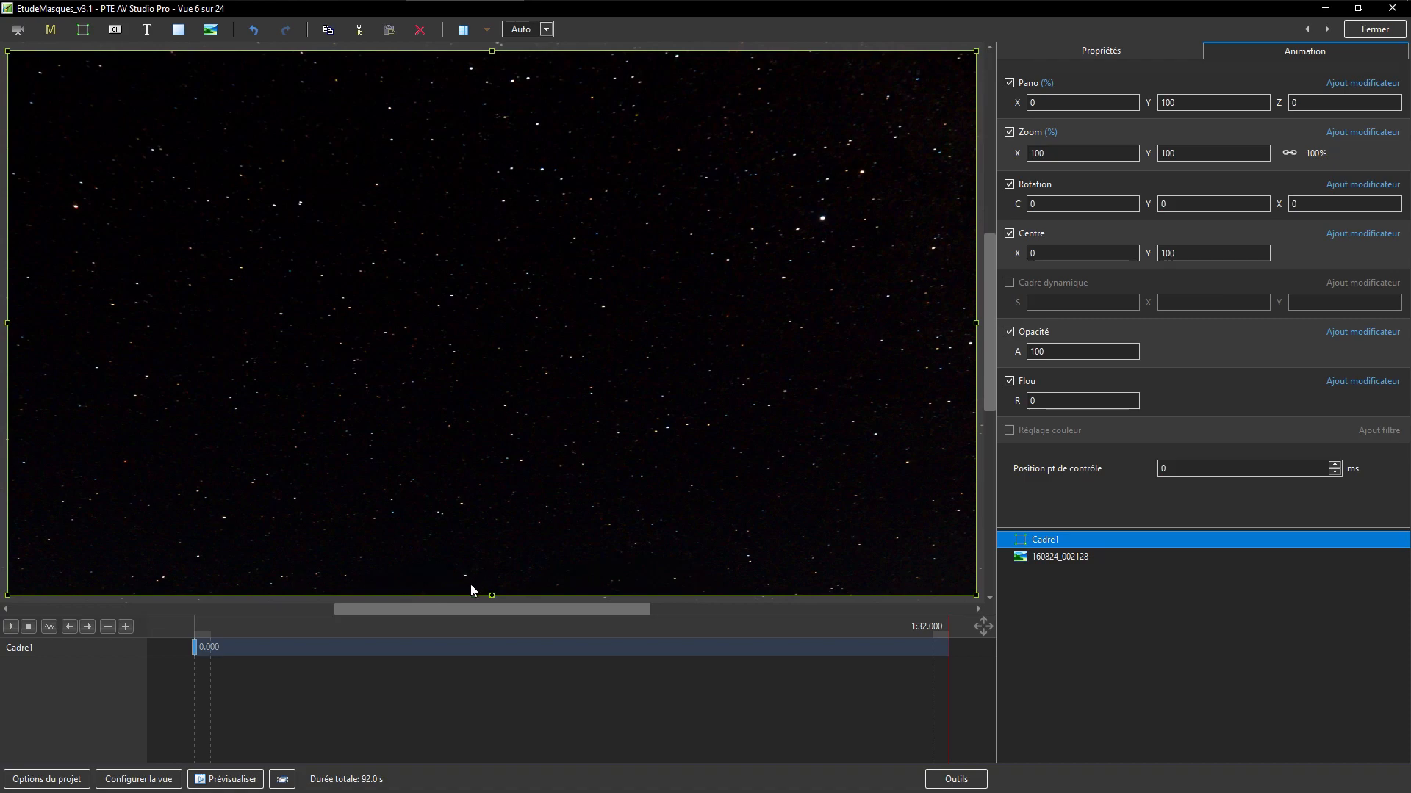
left_click_drag(1275, 206, 1306, 219)
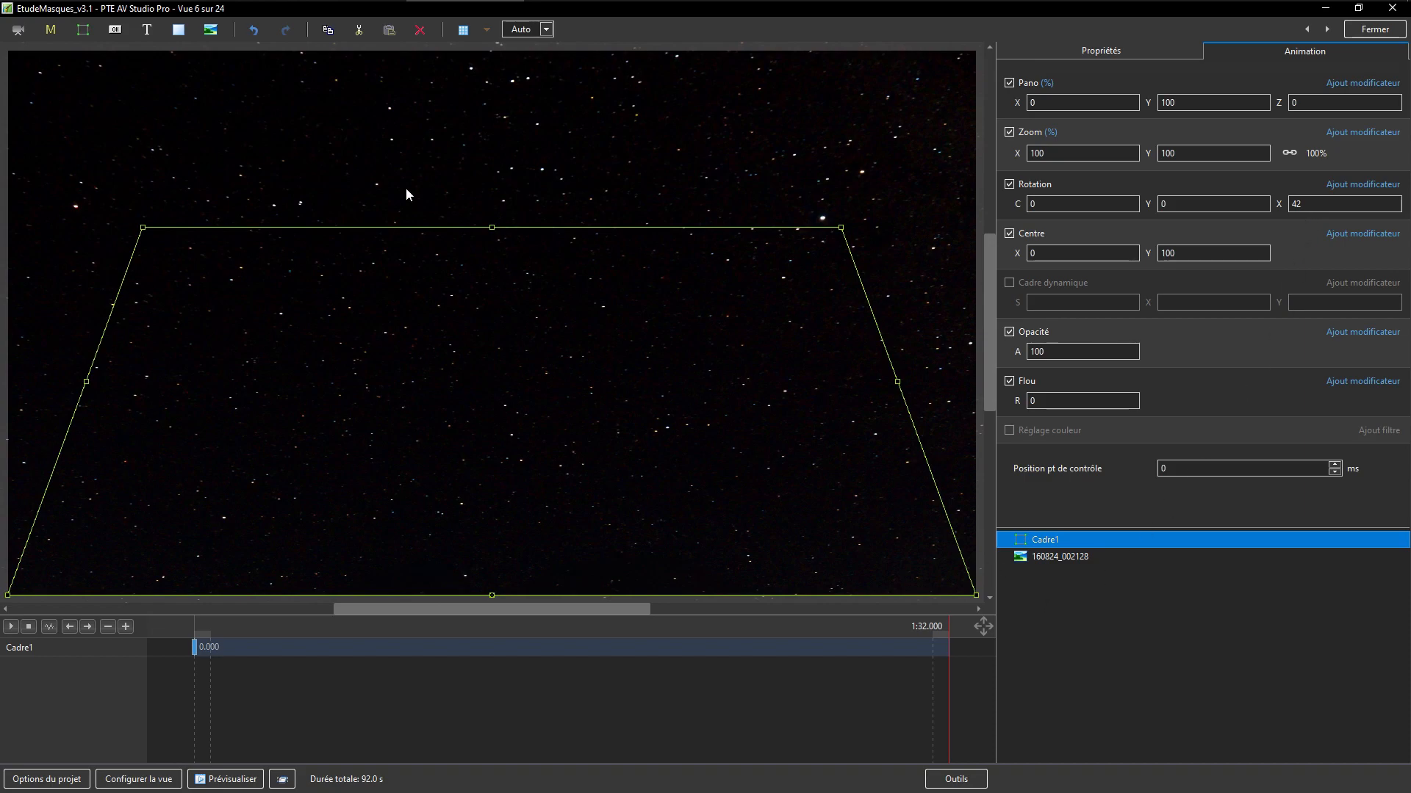
Insert the image Générique_Star_wars.png inside the tilted frame Cadre1
left_click(211, 32)
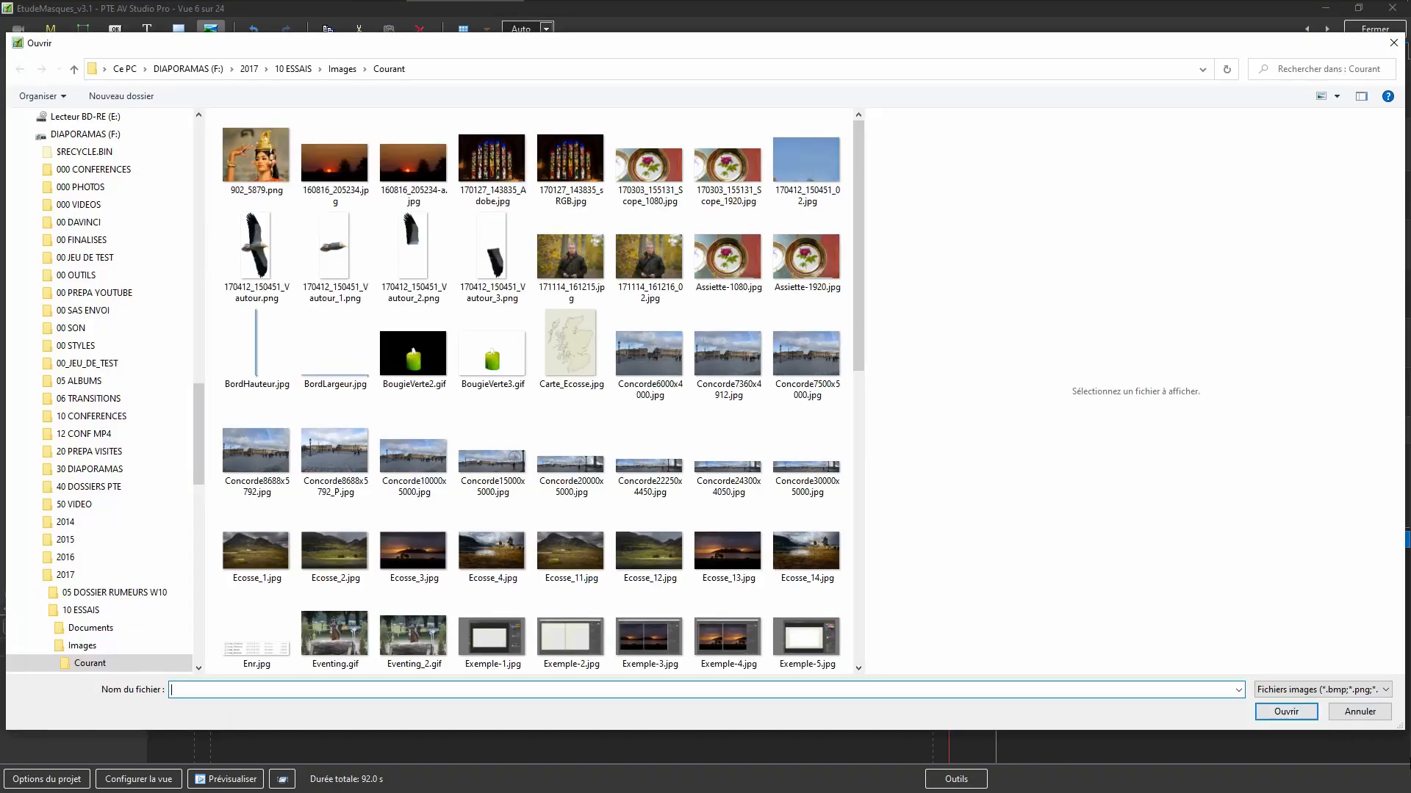
left_click(861, 558)
left_click(797, 362)
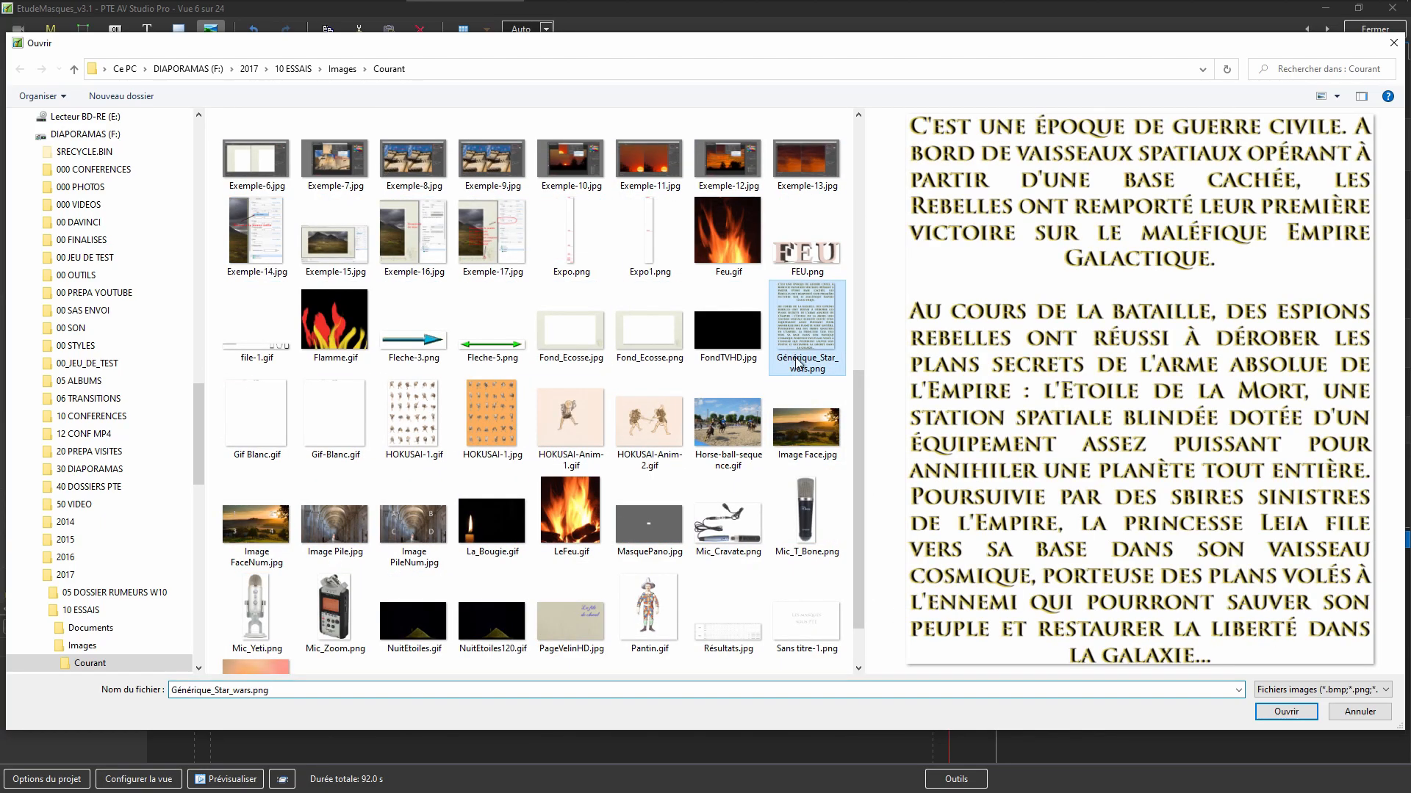
left_click(1285, 711)
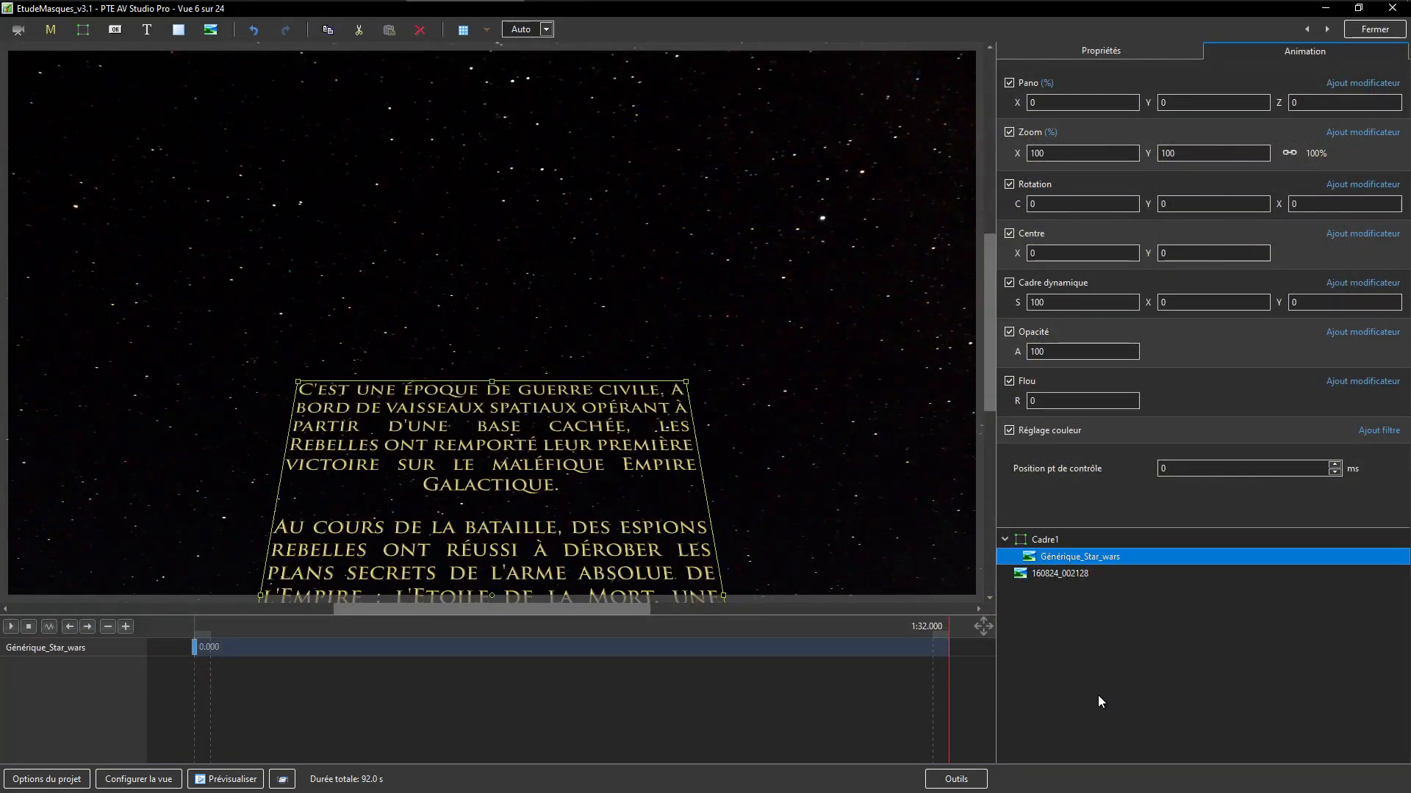
Set the zoom of the frame Cadre1 to 200% in X and Y
left_click(1044, 541)
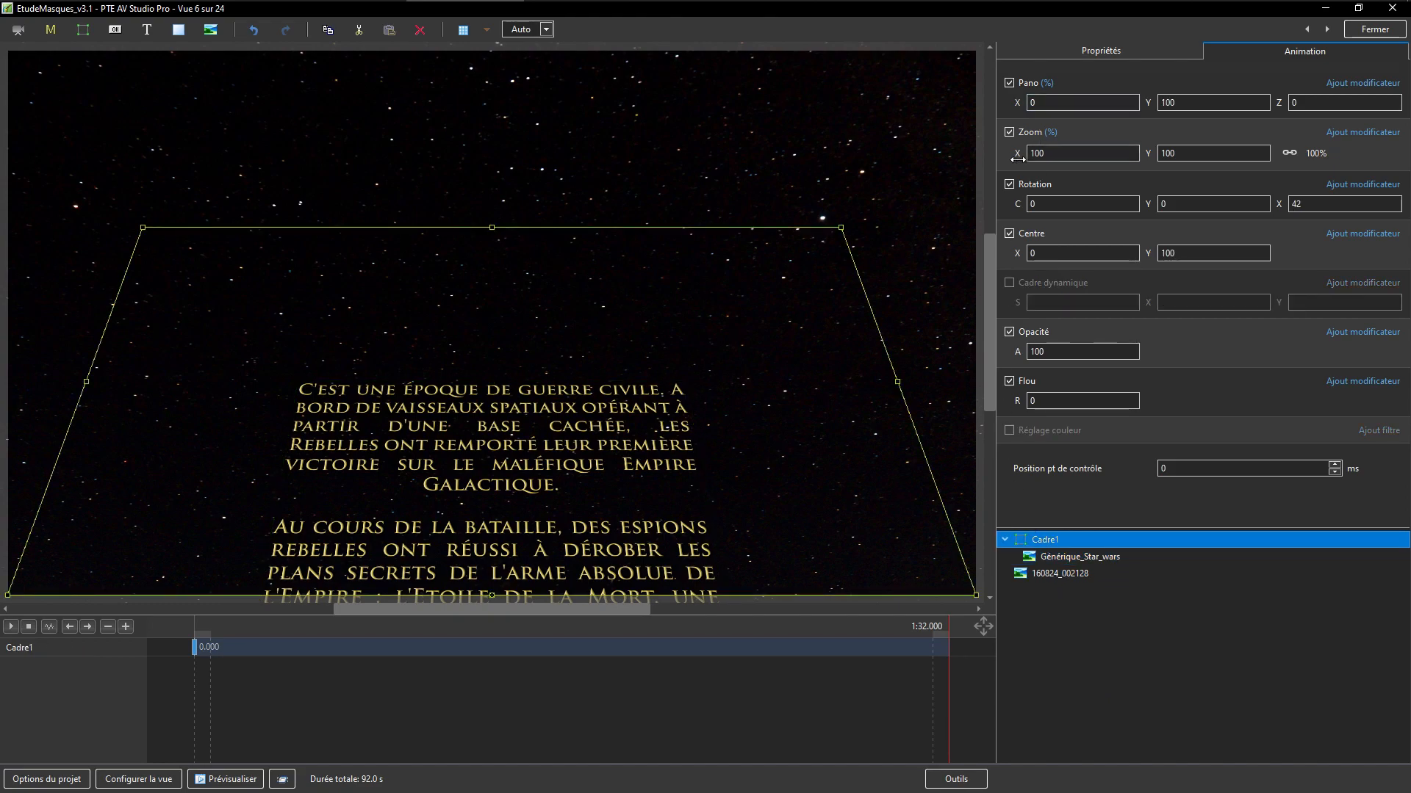
left_click(1058, 153)
type("200")
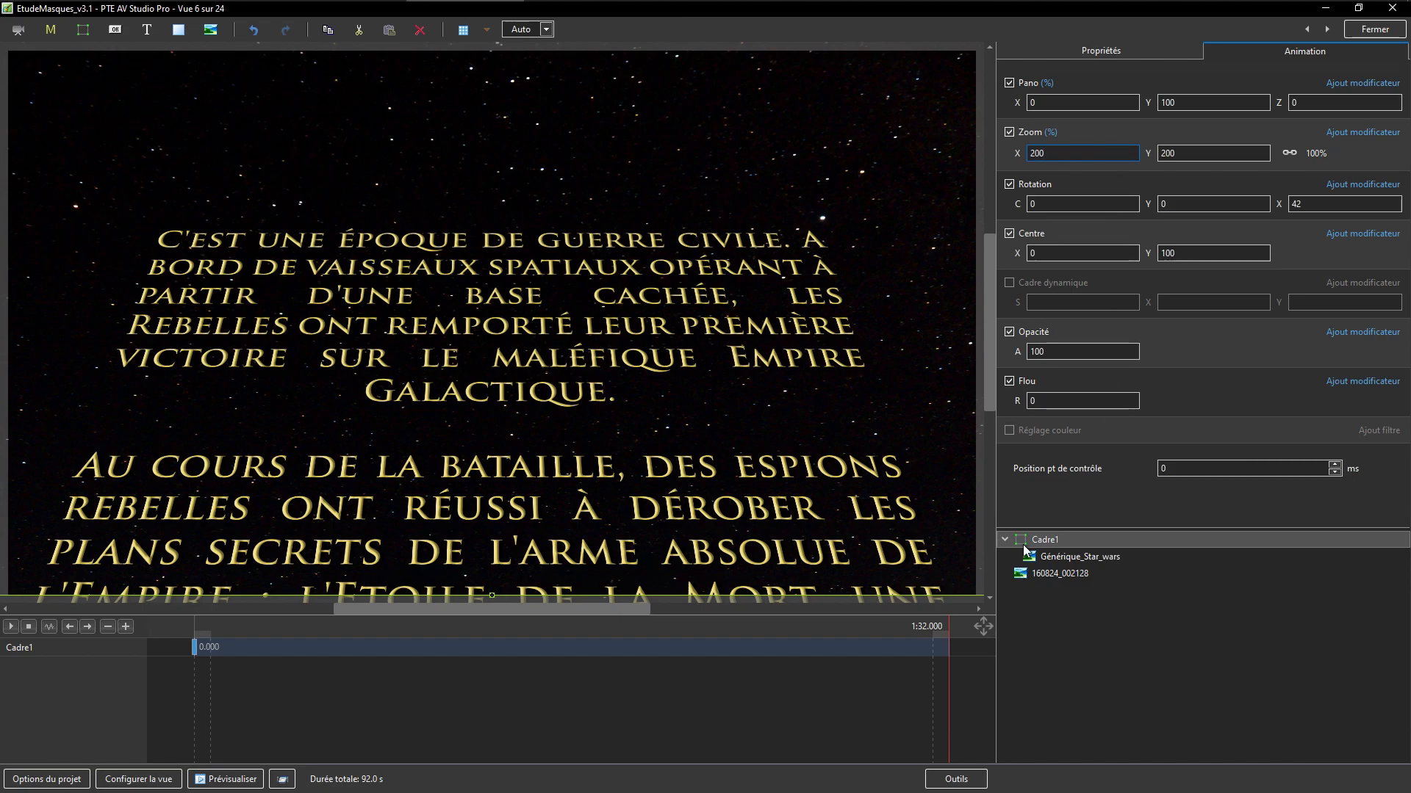
Try scrolling the text image inside the frame to pan Y -84, and reset its pan Y to 0
left_click(1066, 560)
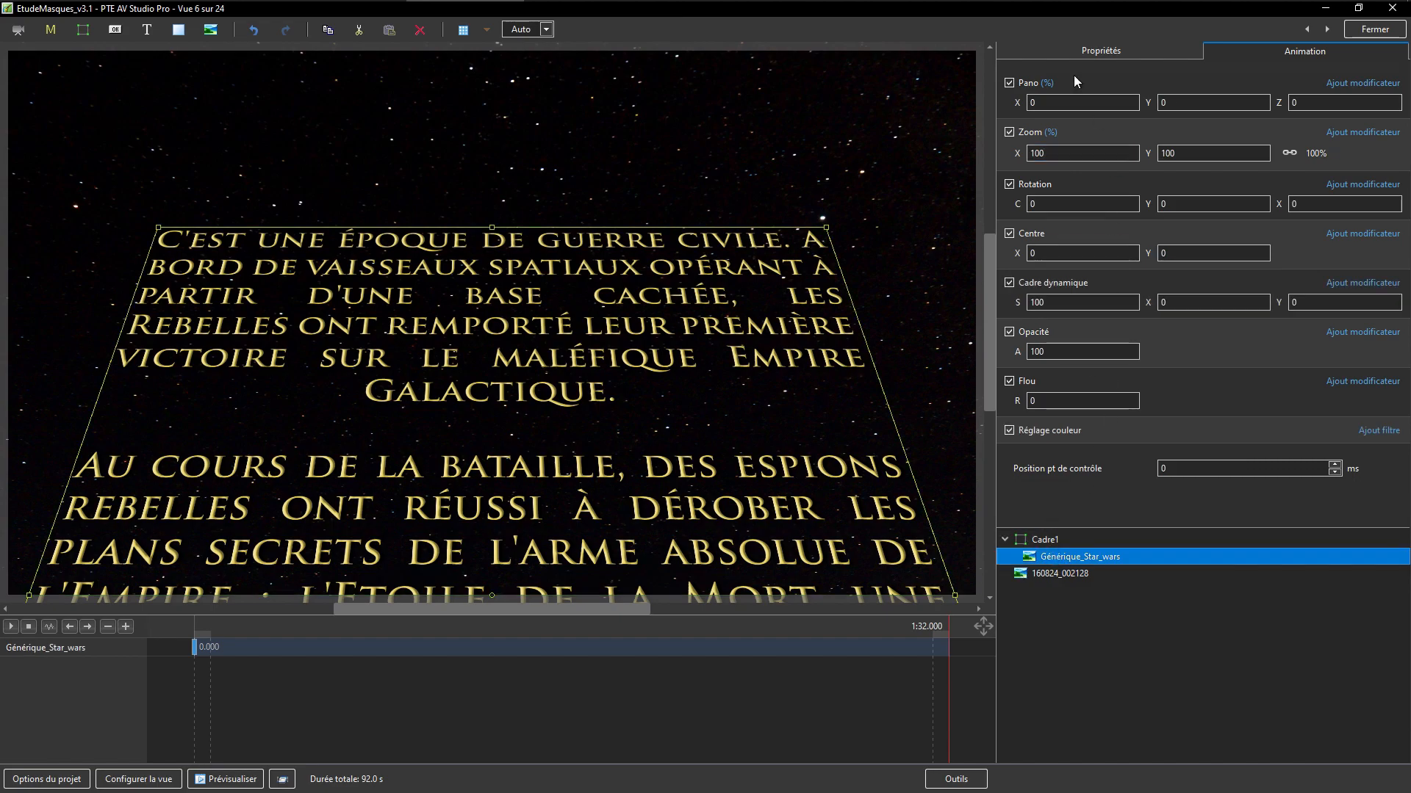
left_click_drag(1148, 102, 1089, 144)
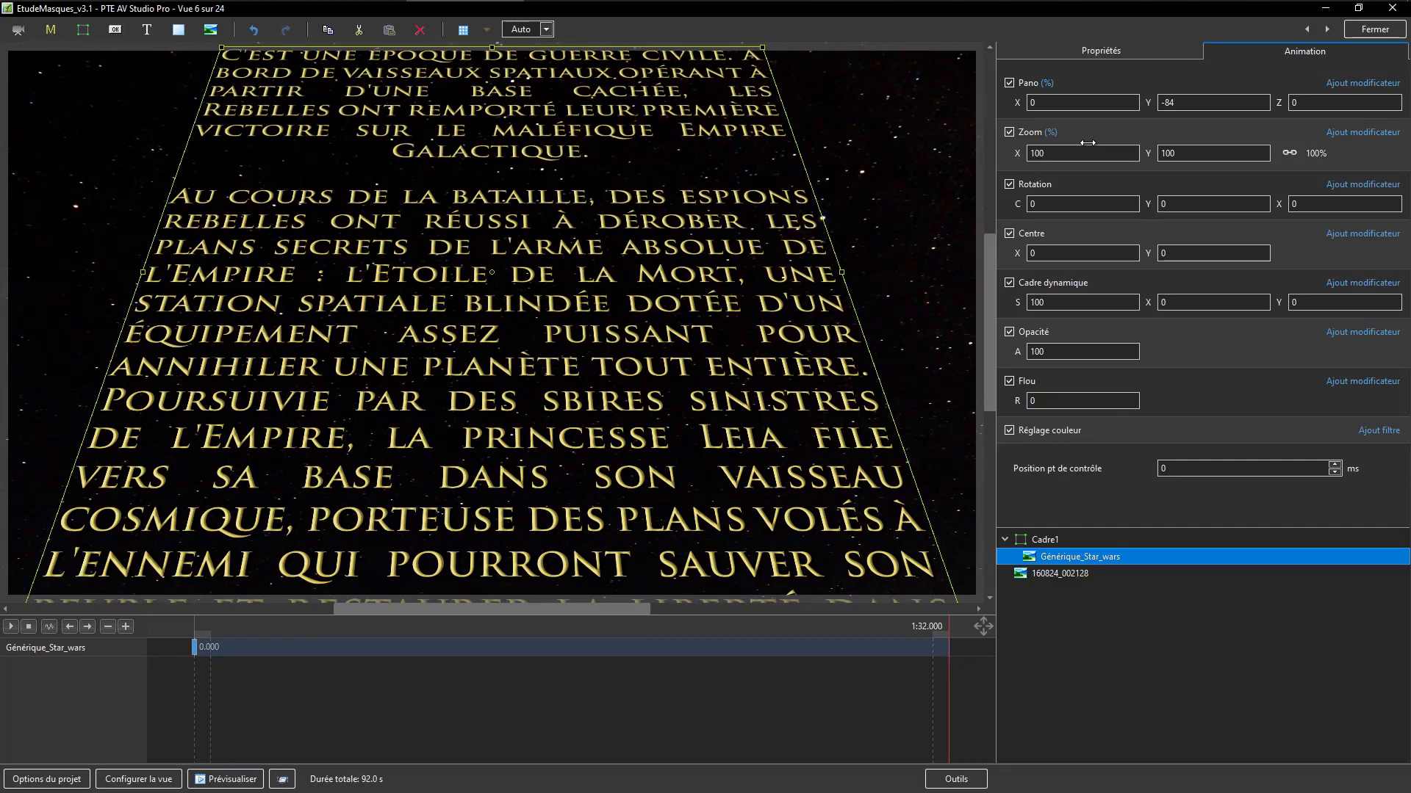
double_click(1149, 102)
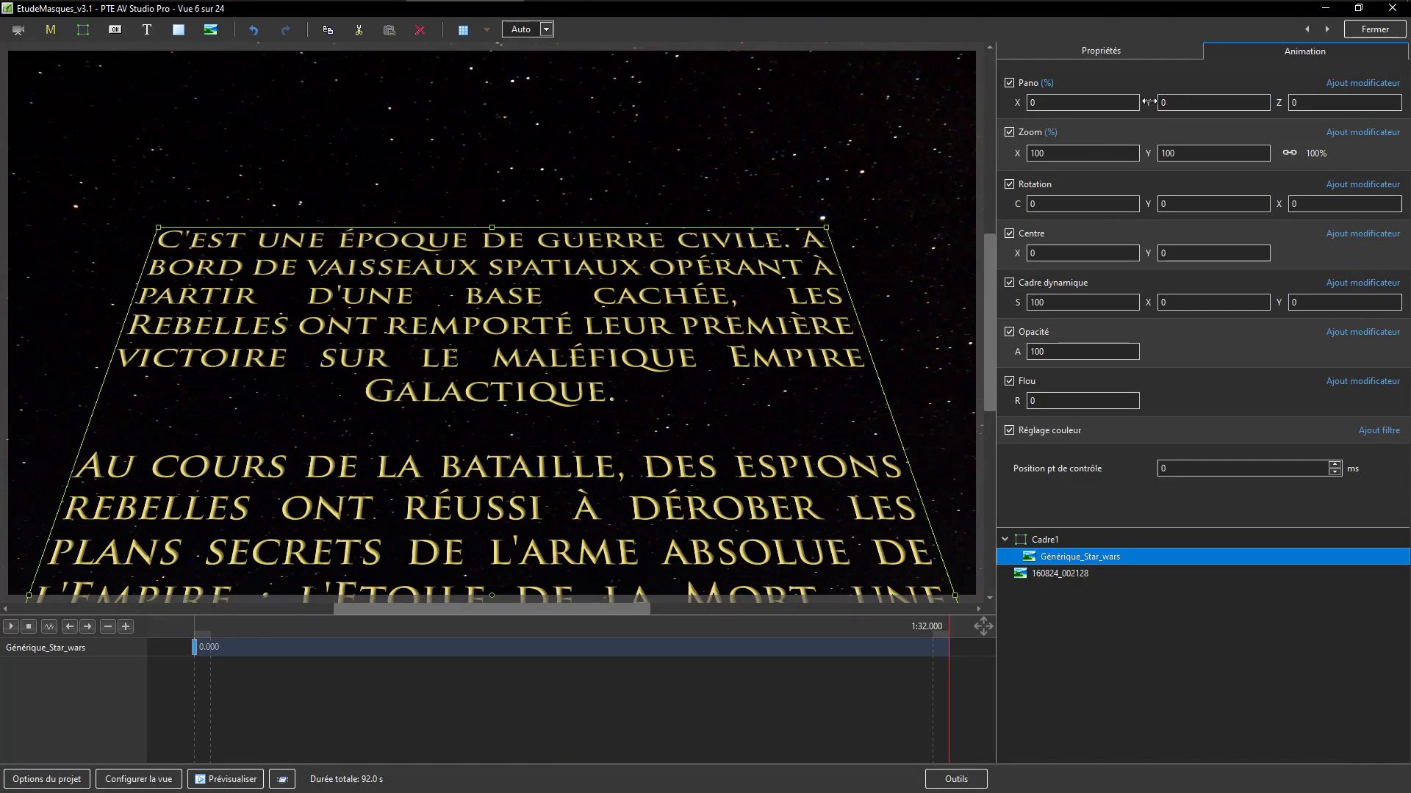
Add a Rectangle mask template to the frame Cadre1 with a corner radius of 33%
left_click(1042, 537)
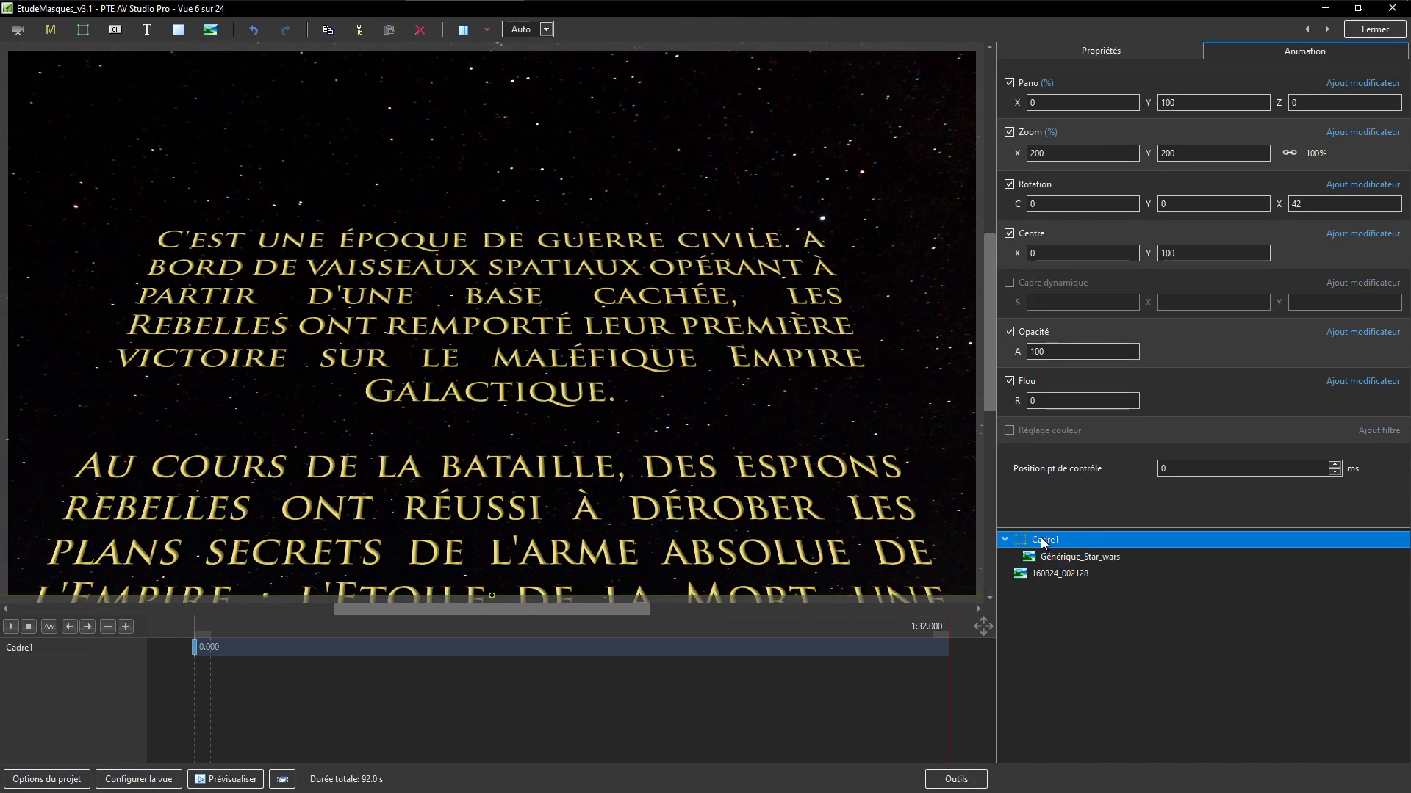
left_click(58, 31)
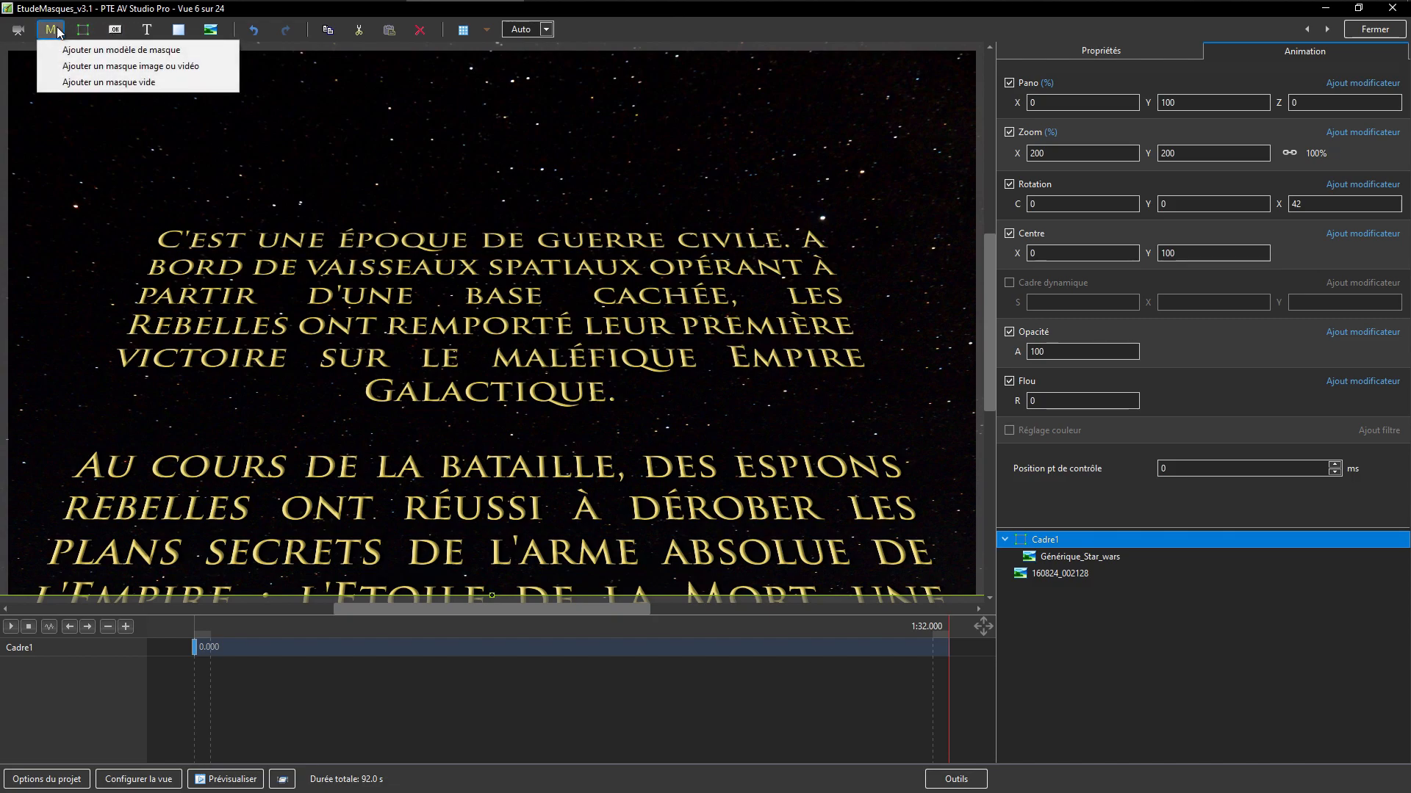
left_click(119, 52)
left_click(806, 298)
left_click(748, 318)
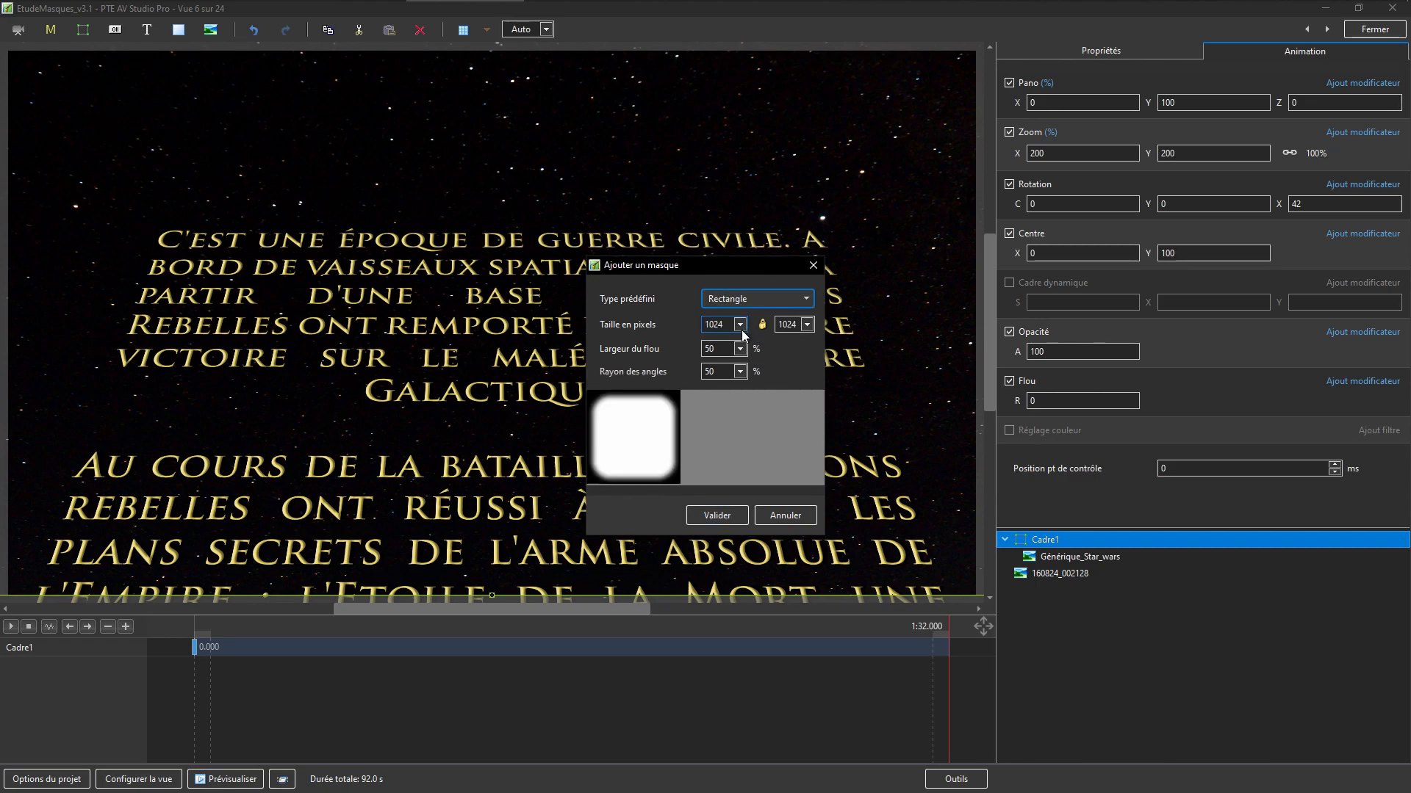
double_click(729, 373)
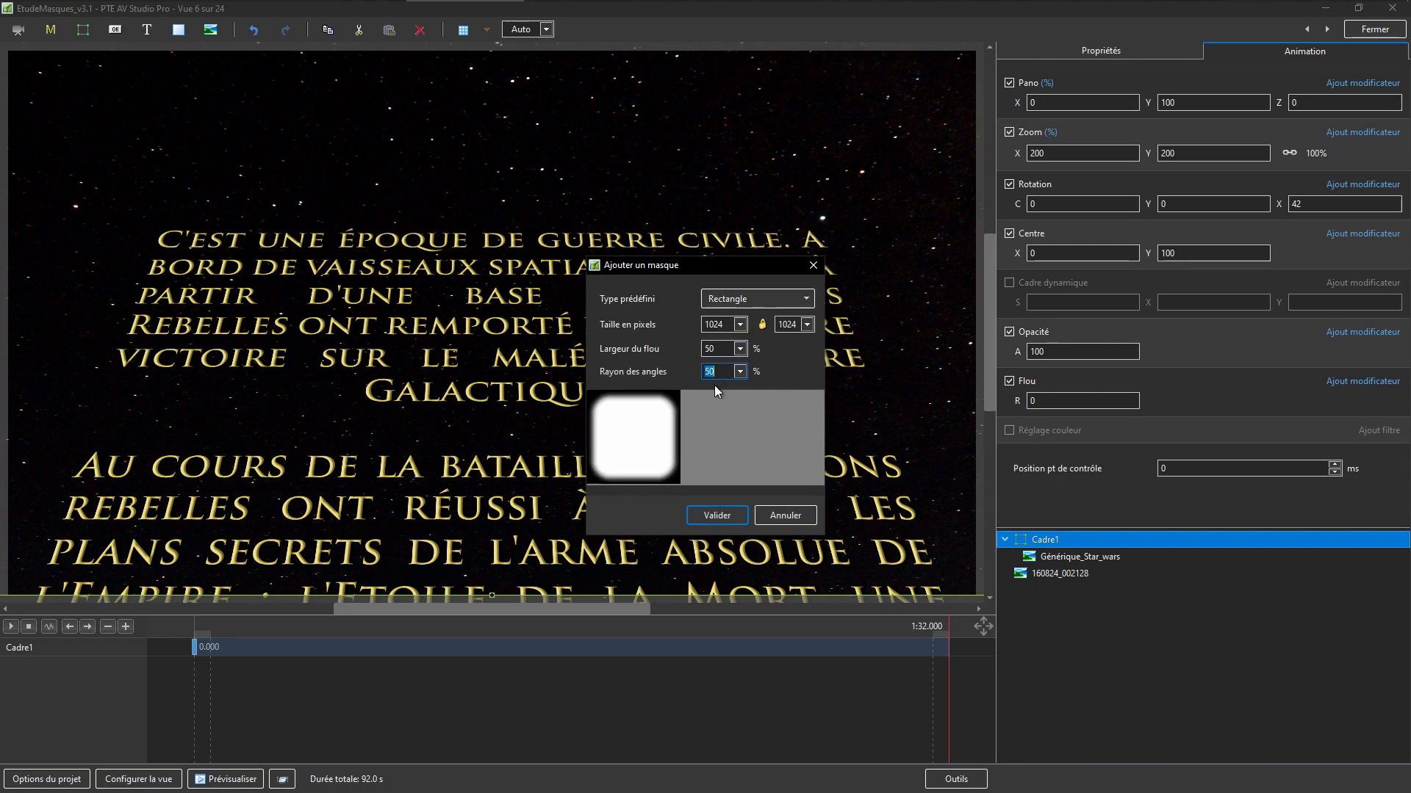
type("33")
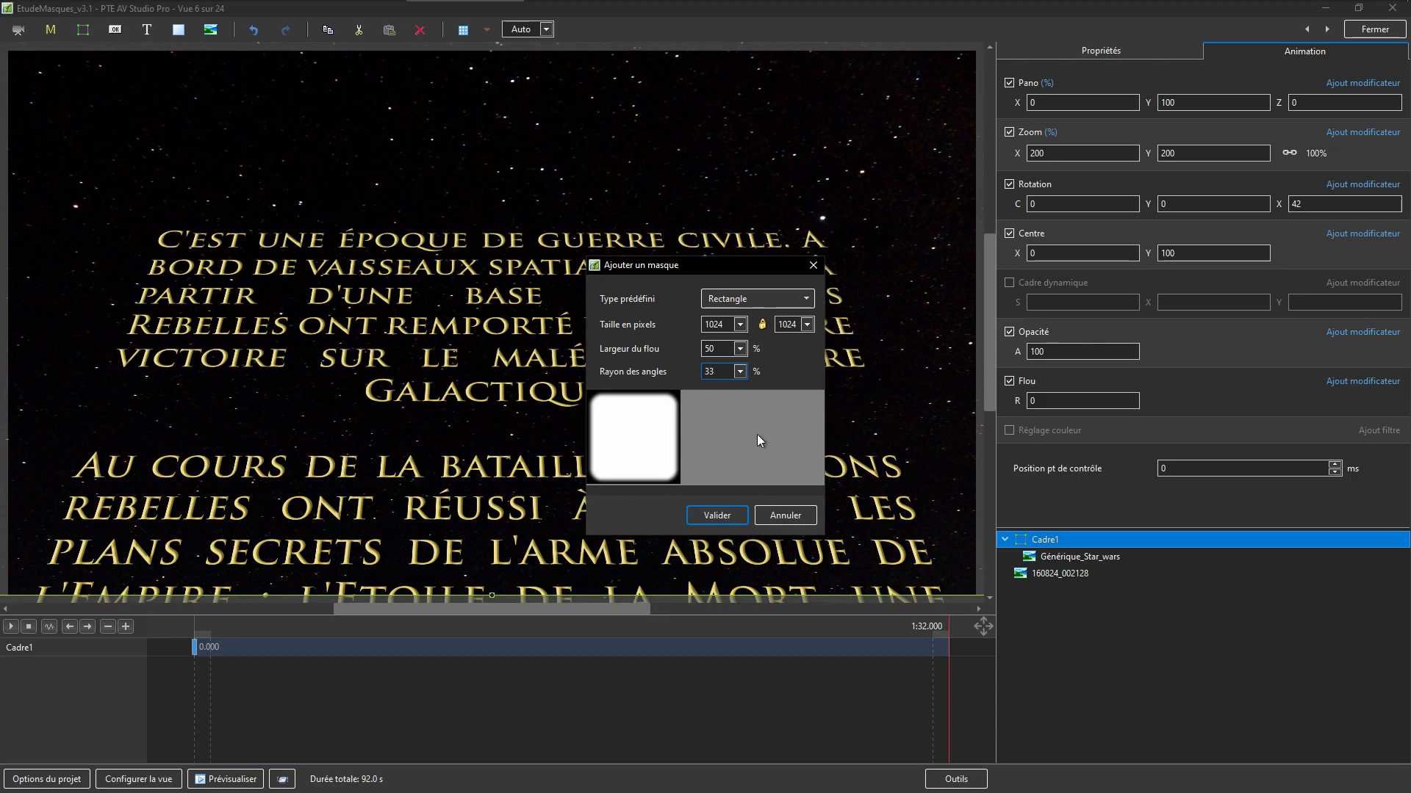
left_click(725, 521)
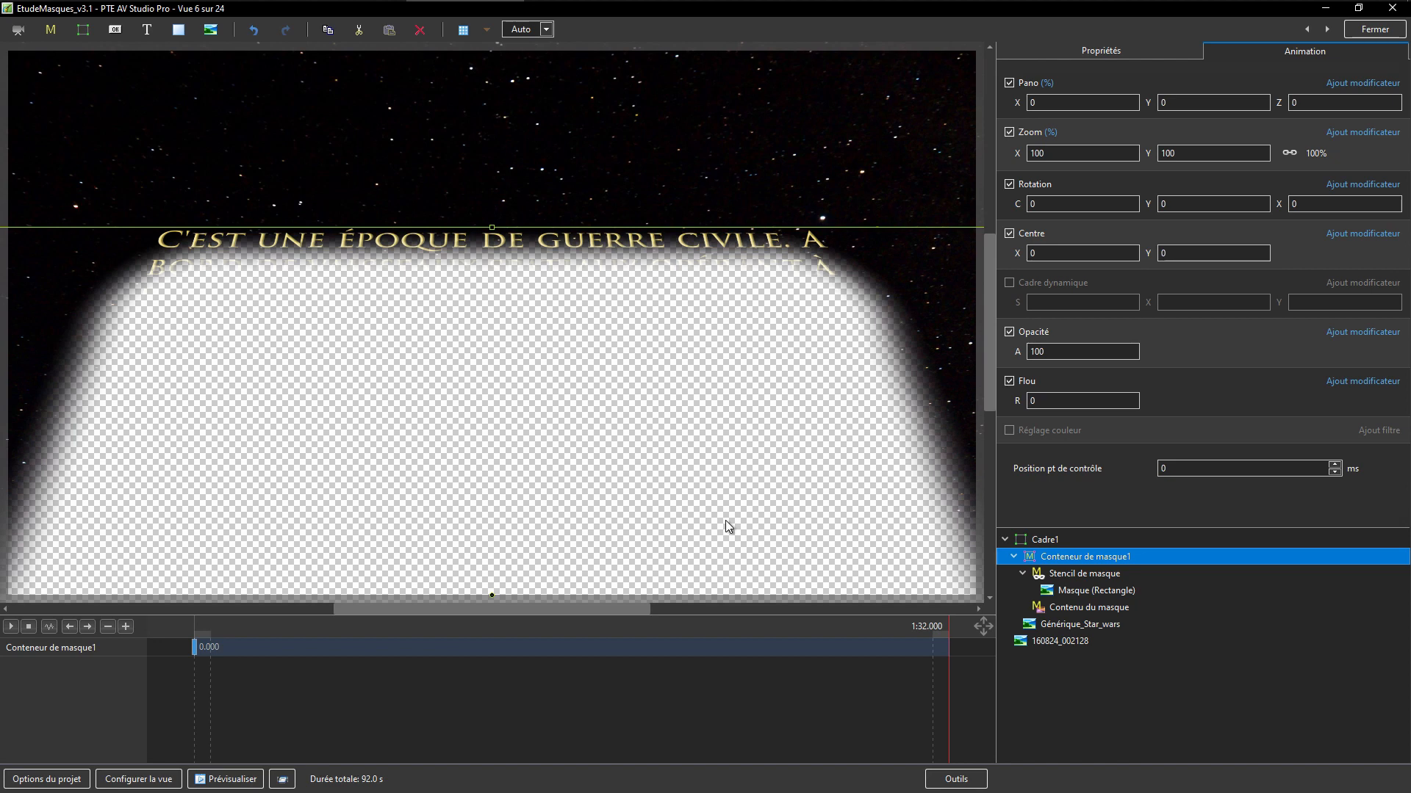
Delete the Générique_Star_wars image located in the frame outside the mask container
left_click(1070, 626)
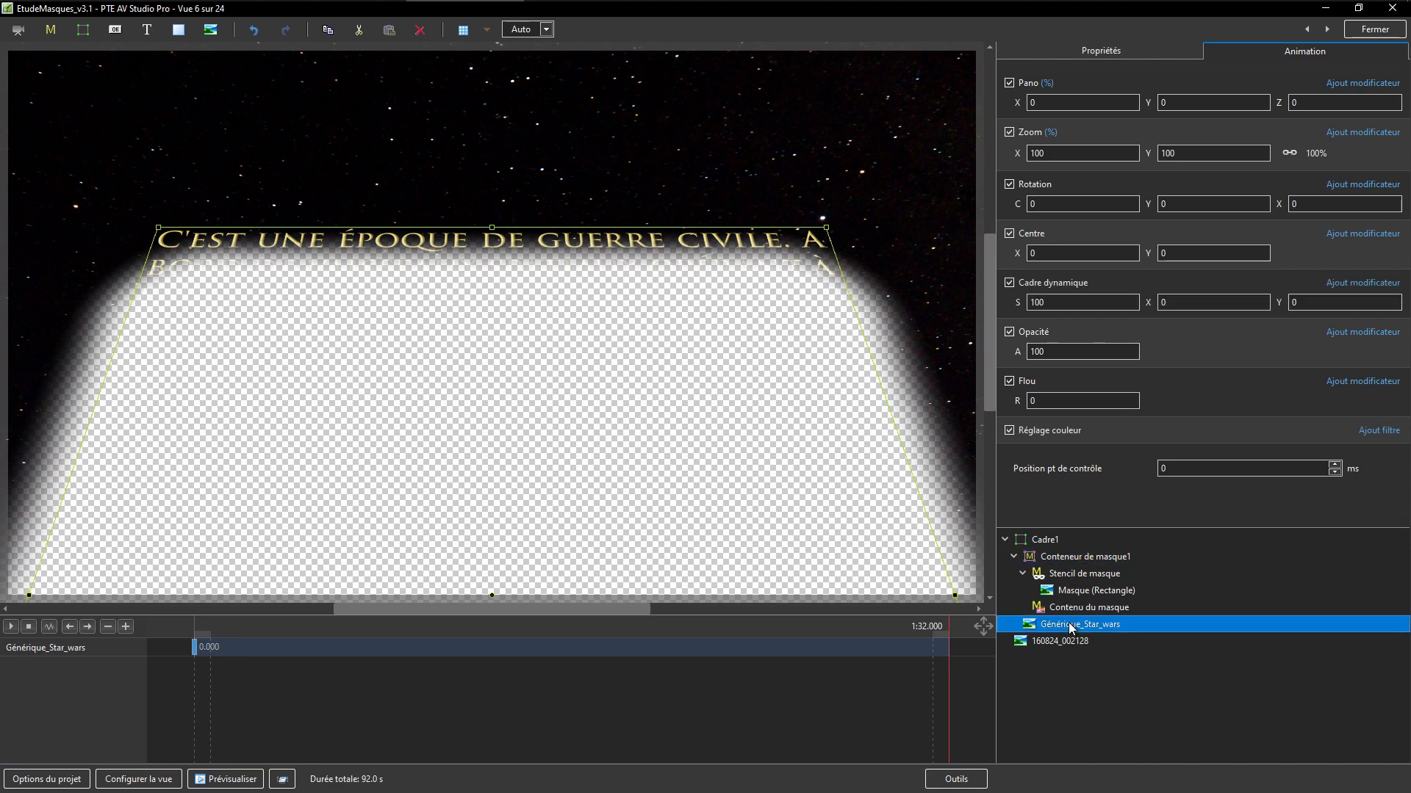
key("Delete")
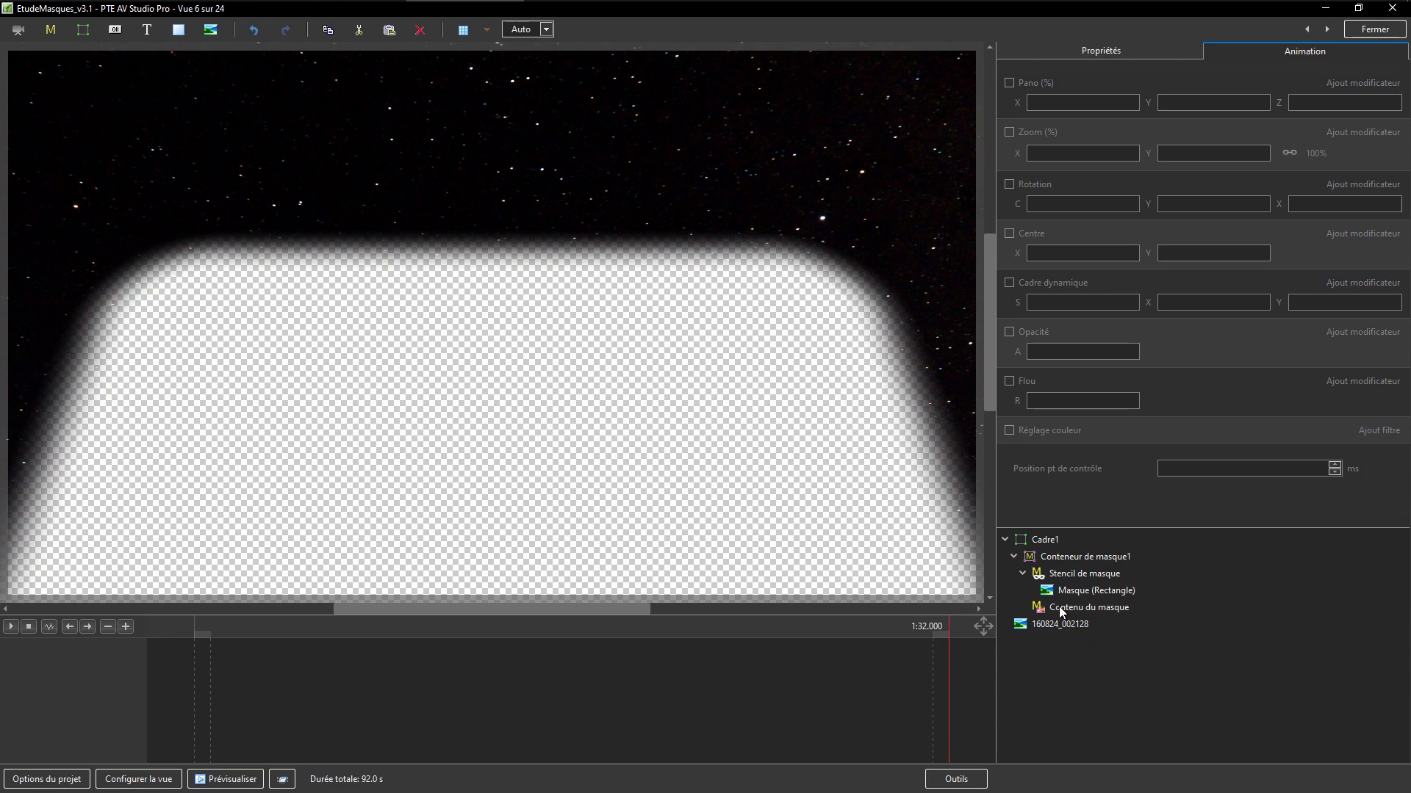
Paste the Générique_Star_wars image into the mask content and set its pan Y to 100 at the start keyframe
left_click(1065, 610)
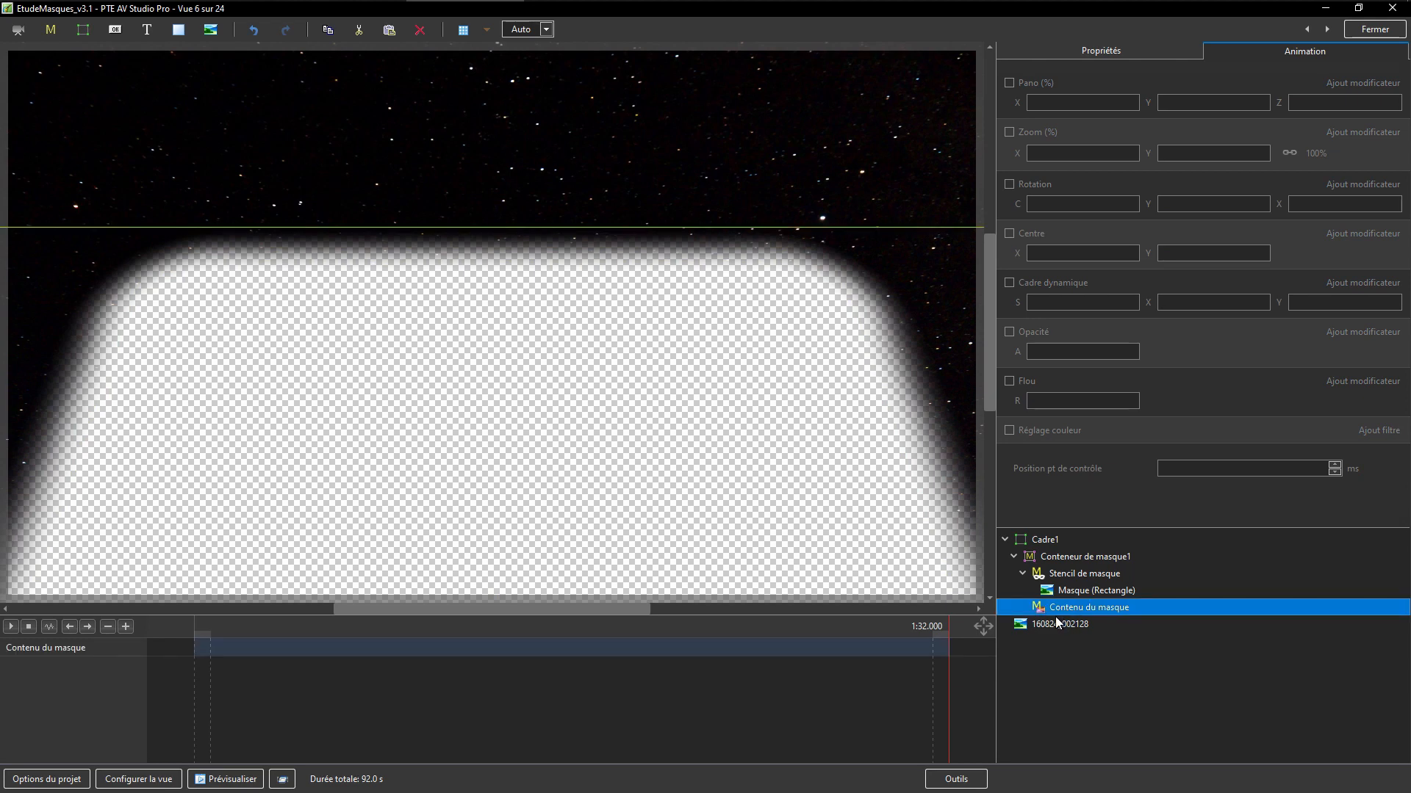
key("ctrl+v")
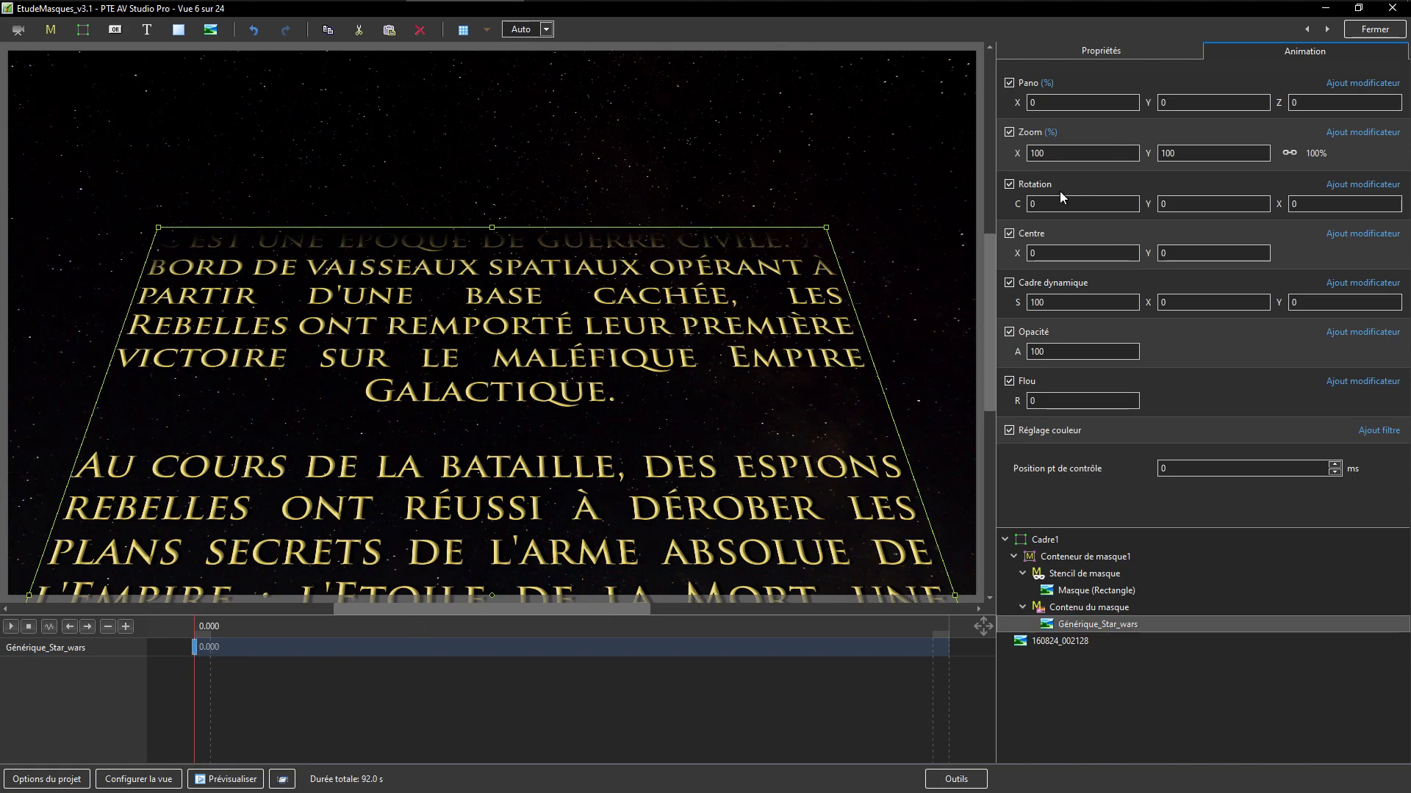
left_click_drag(1148, 102, 1223, 110)
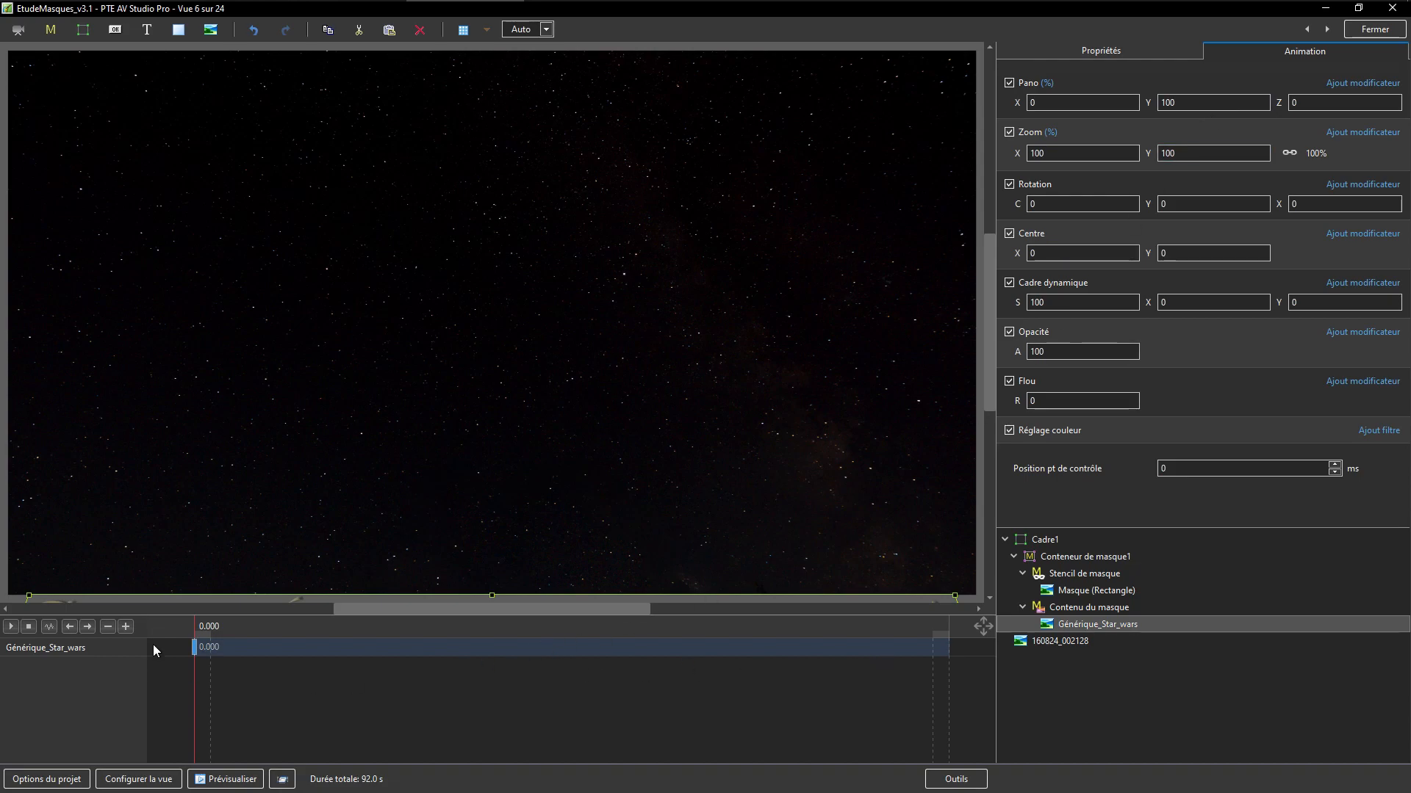
Add an end keyframe at 92000 ms for the Générique_Star_wars image and set its pan Y to -200
left_click(130, 624)
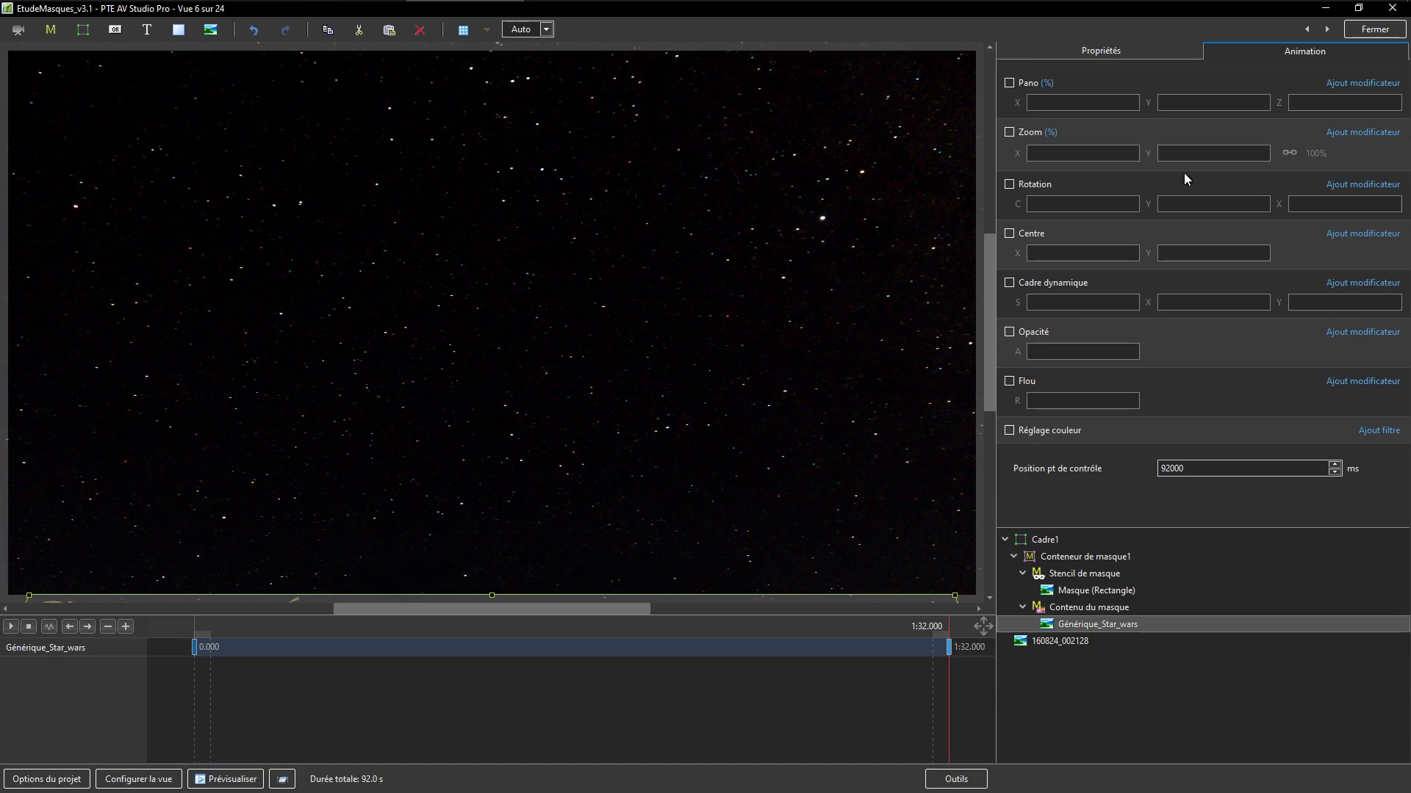
left_click(1011, 83)
left_click_drag(1148, 102, 927, 189)
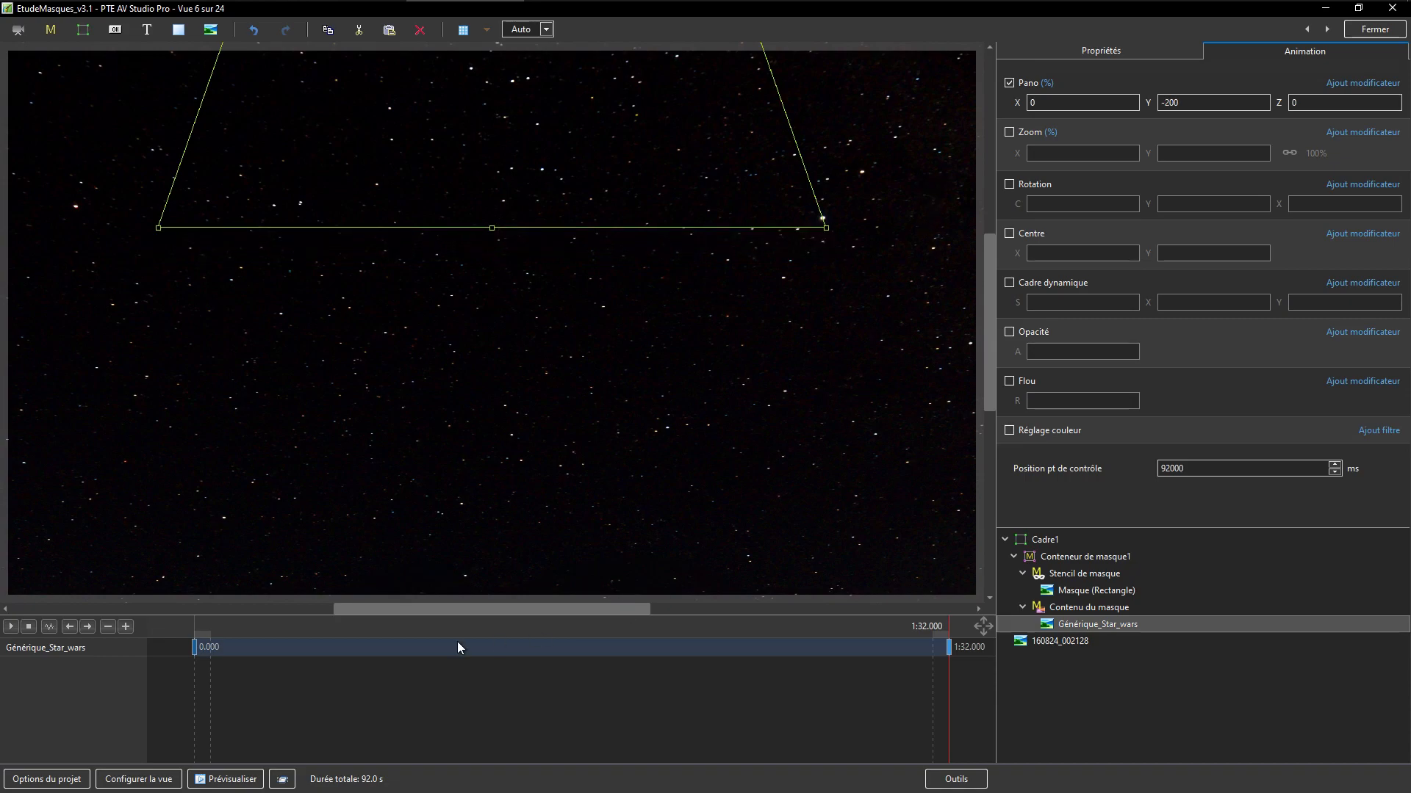
Play the masked scrolling text animation from the start and pause it to check the result
left_click_drag(193, 677, 120, 767)
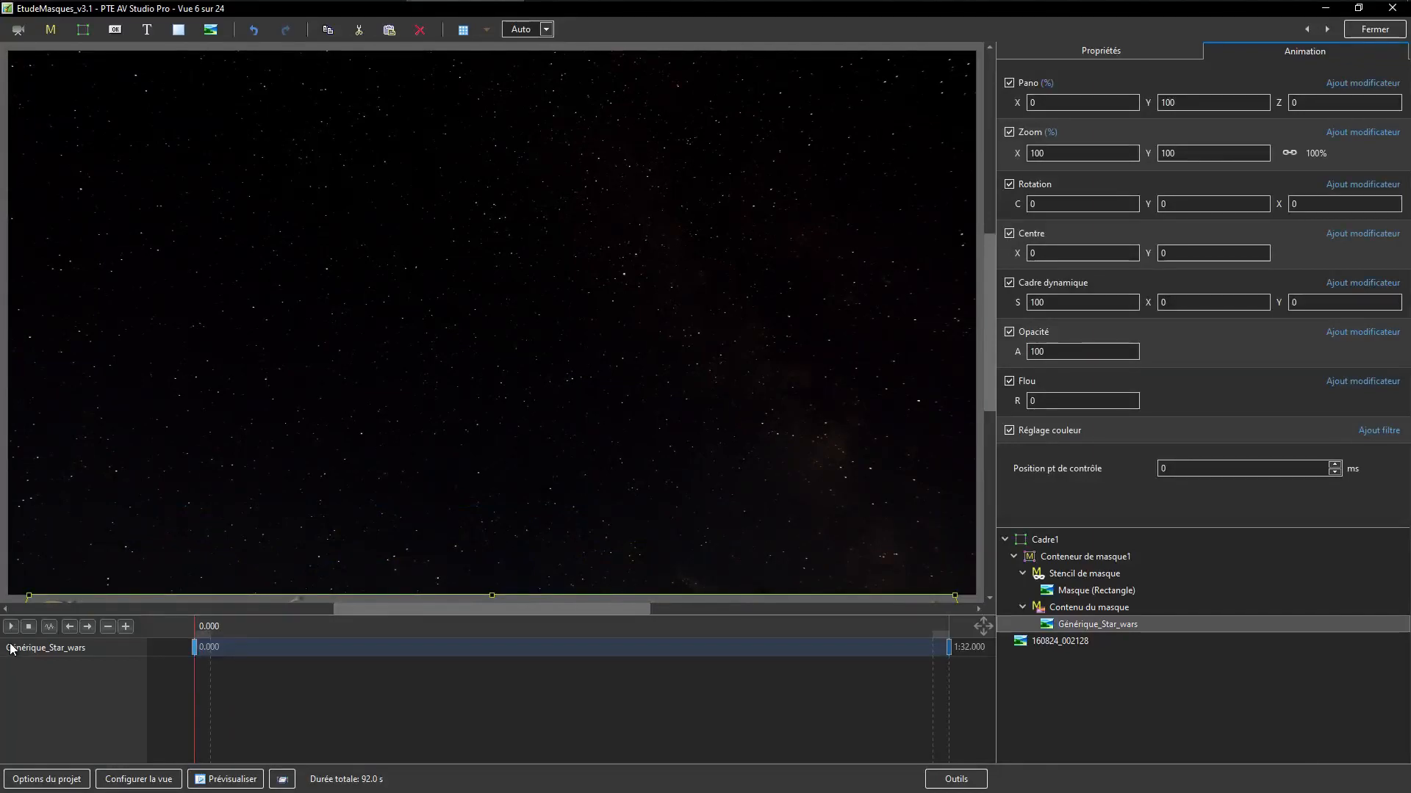
left_click(10, 627)
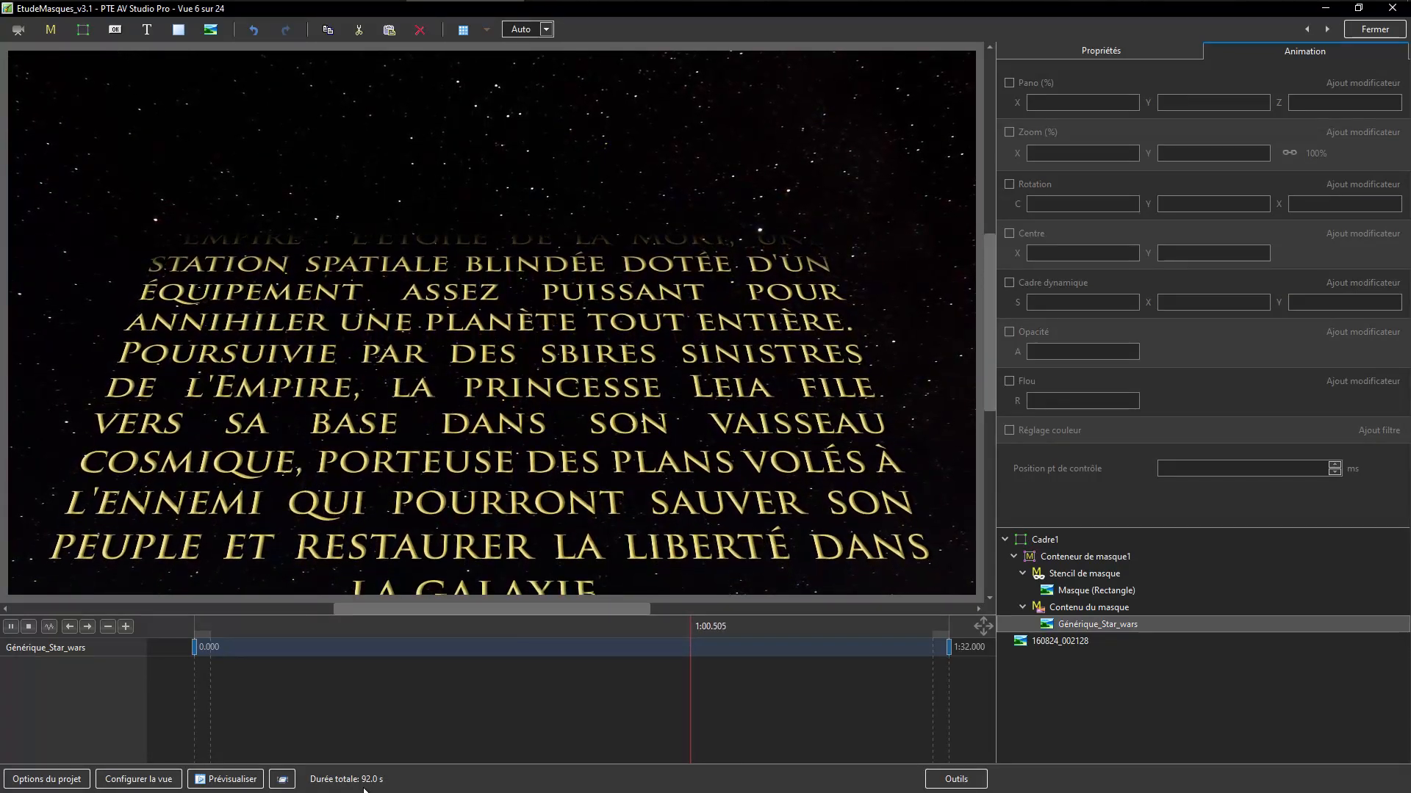
key("space")
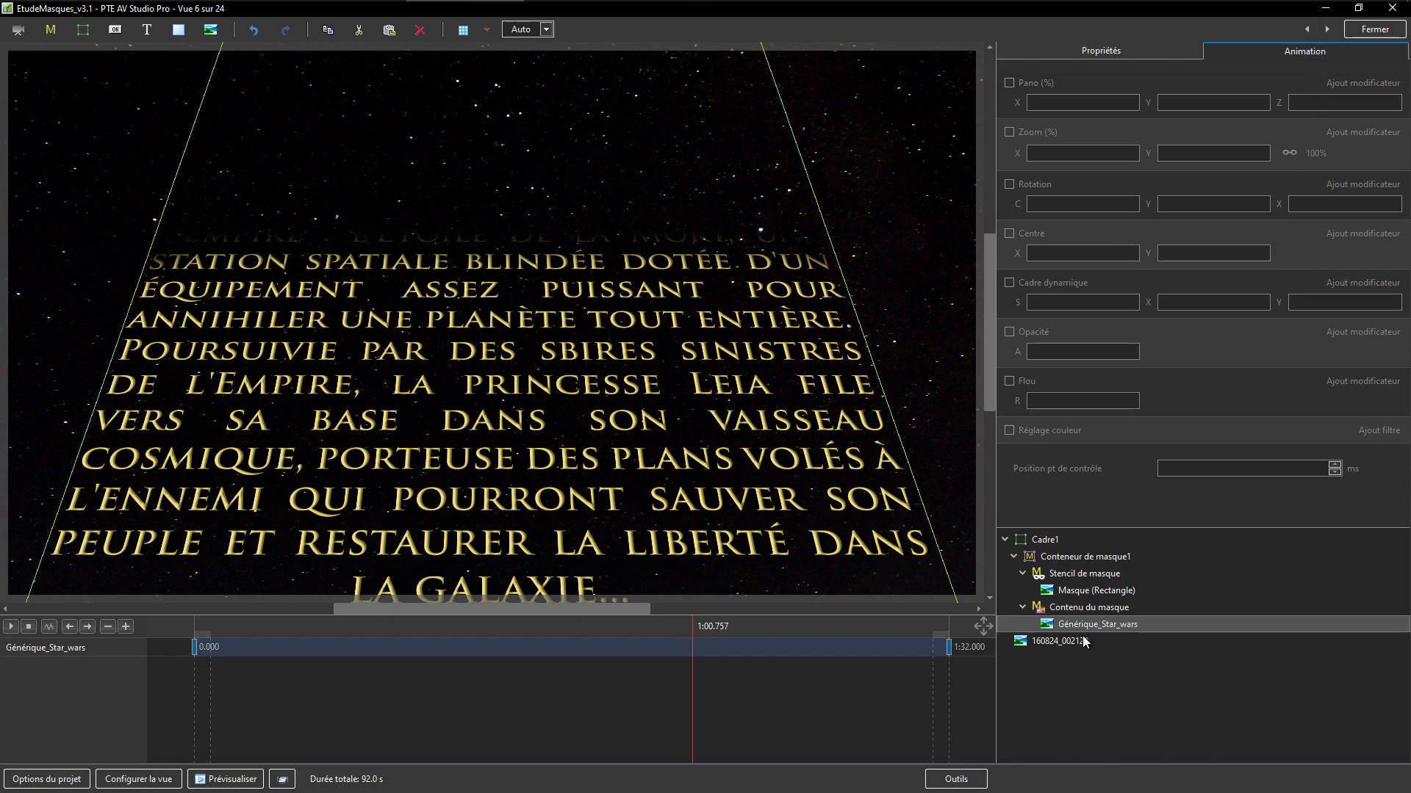
Go to slide 8 with the map and delete its mask container Conteneur de masque1
left_click(1327, 31)
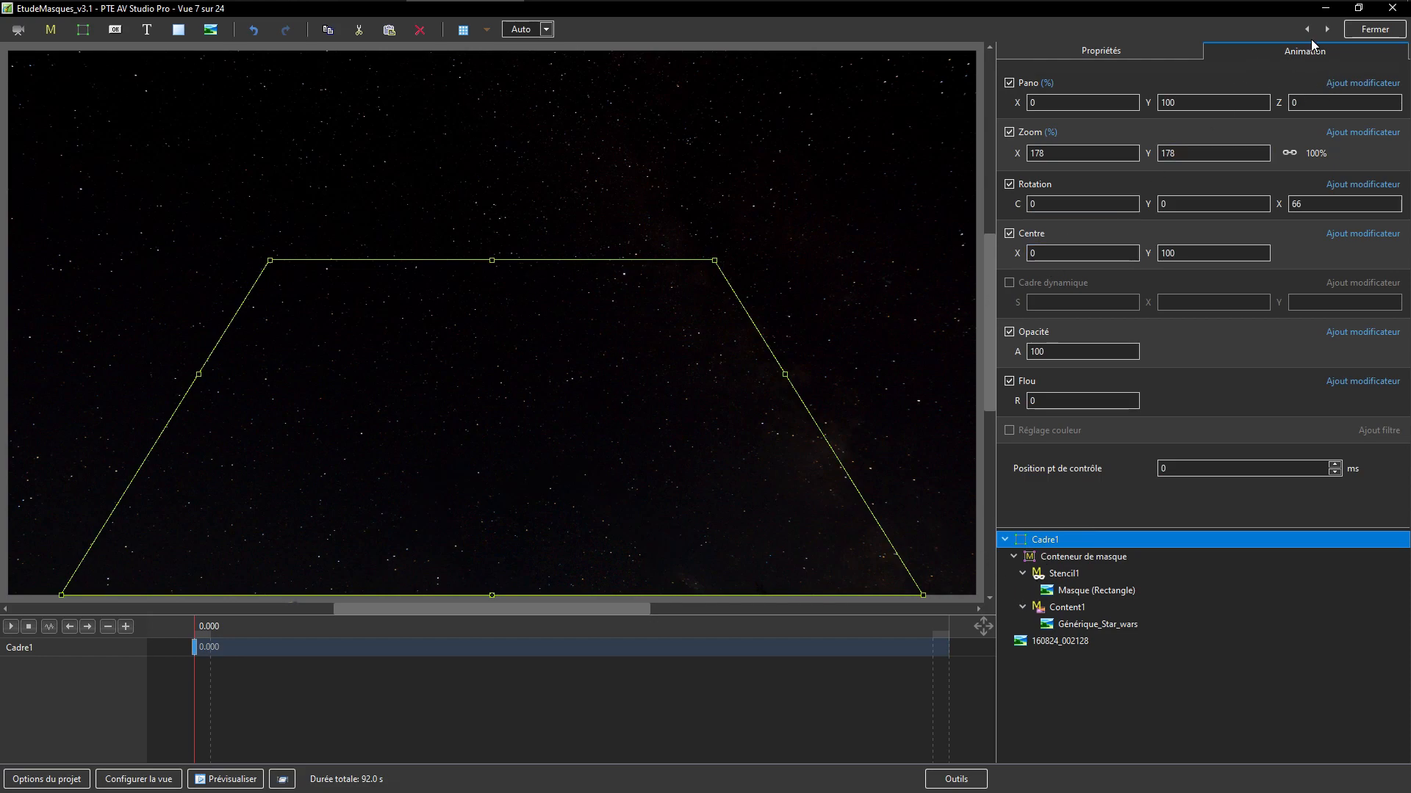
left_click(1327, 30)
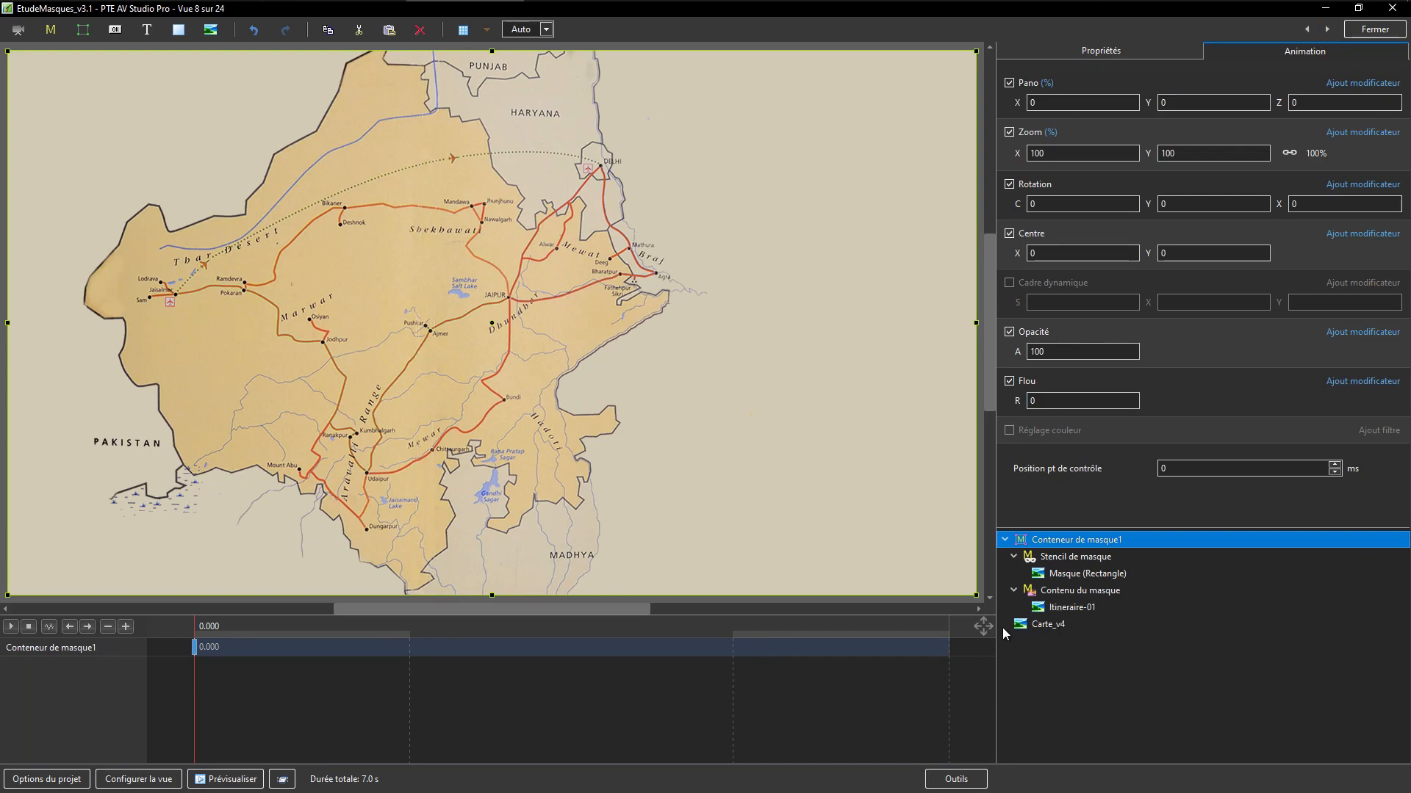
mouse_move(200, 691)
left_mouse_down()
mouse_move(803, 698)
mouse_move(289, 715)
mouse_move(443, 720)
mouse_move(805, 702)
mouse_move(187, 690)
left_mouse_up()
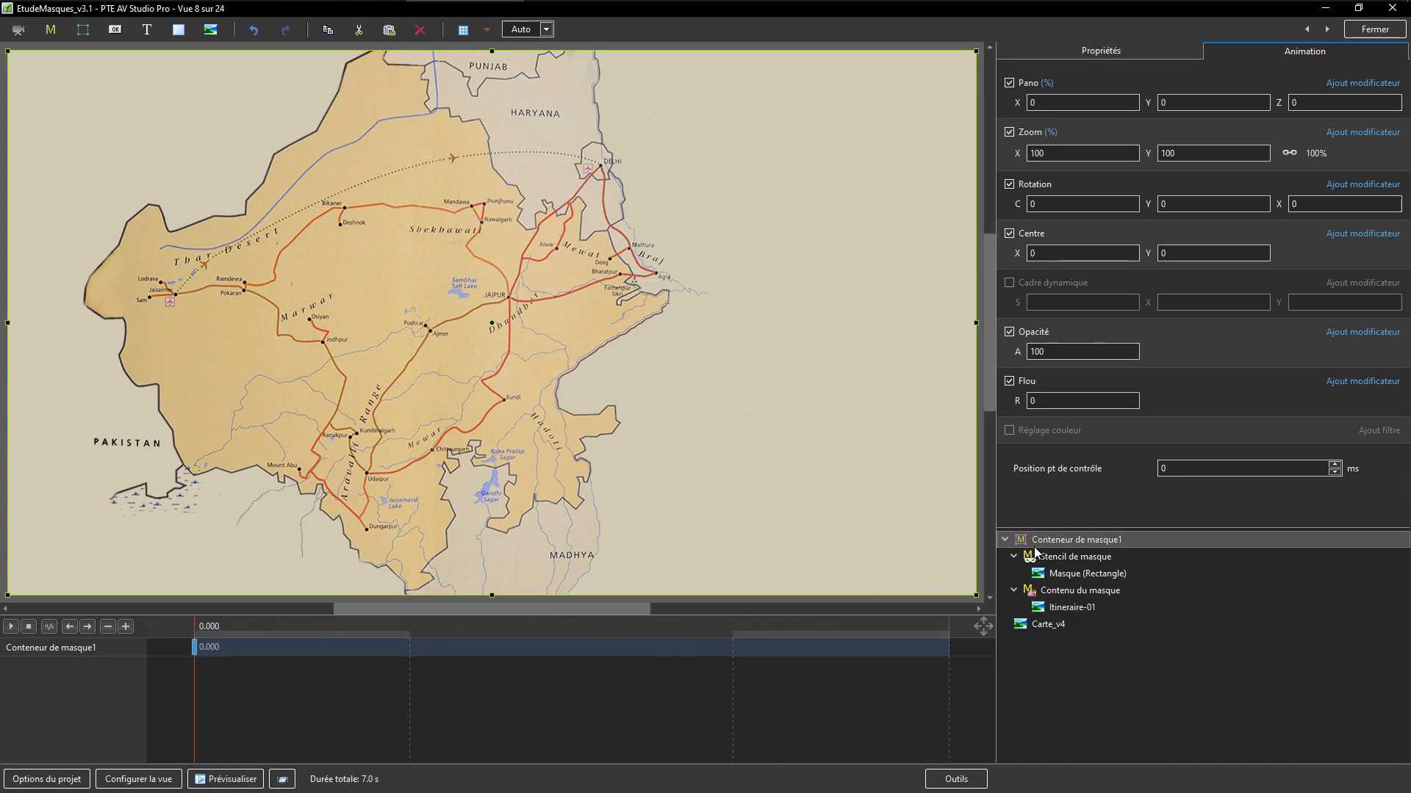
left_click(1061, 540)
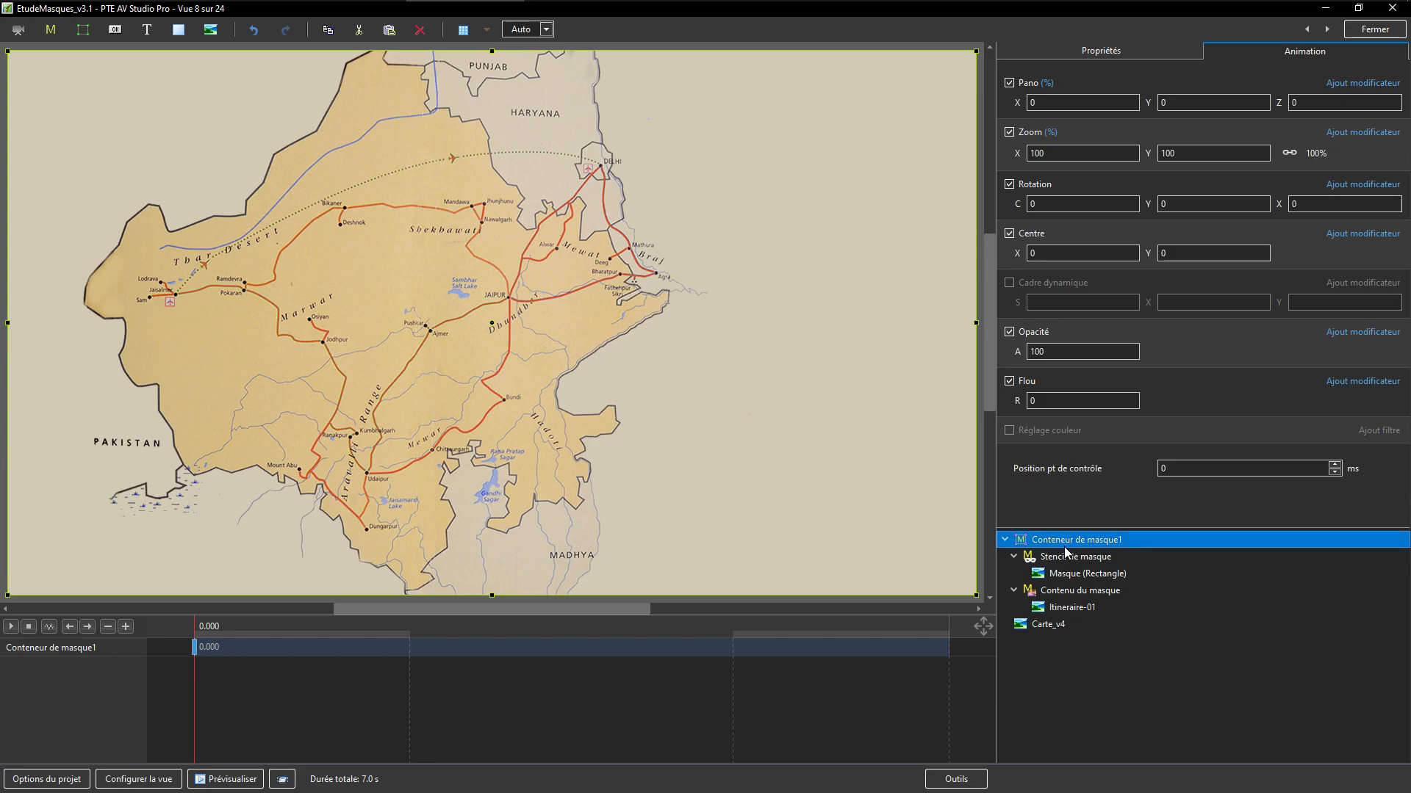
key("Delete")
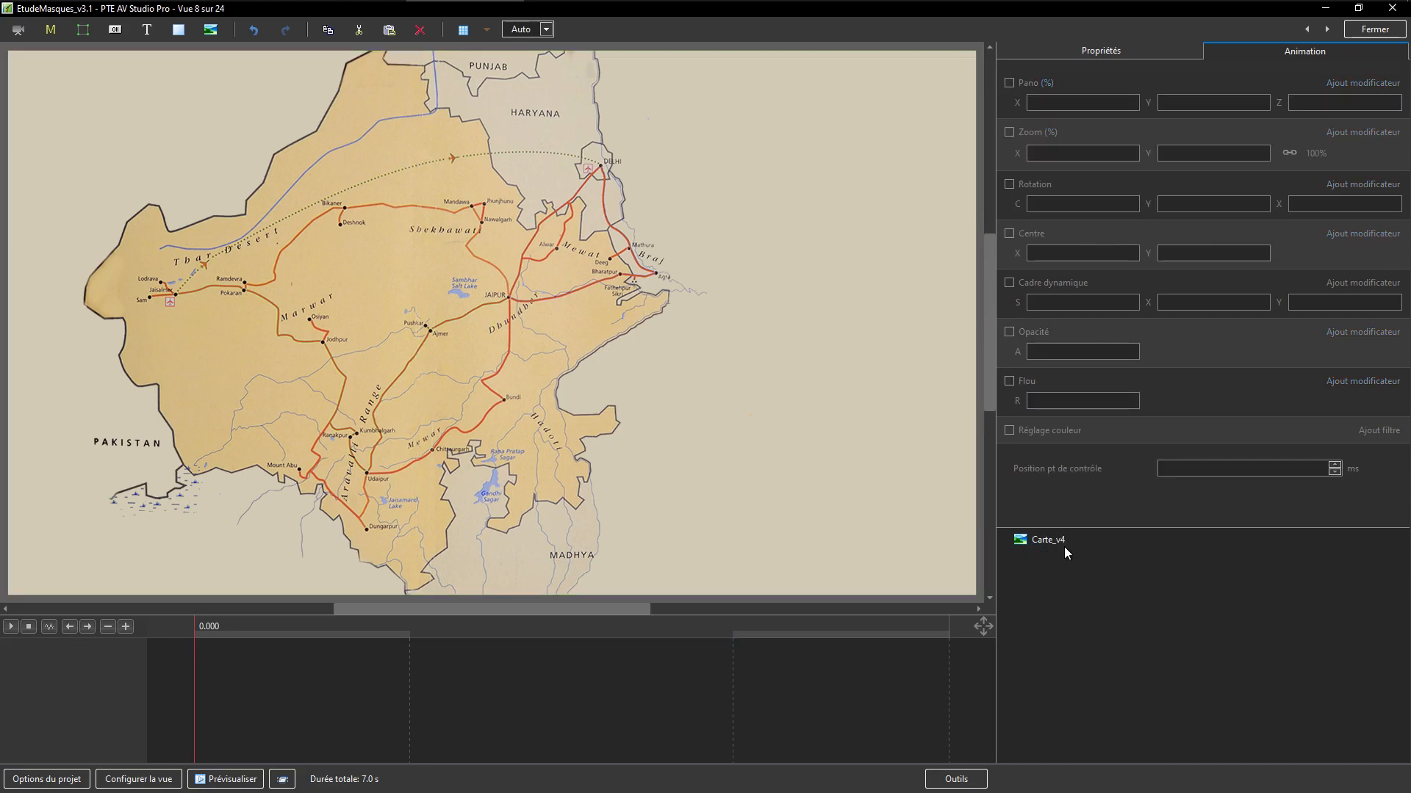
Switch to Photoshop, where Carte_v4.jpg is open, and create a new layer named Calque 1
left_click(1047, 544)
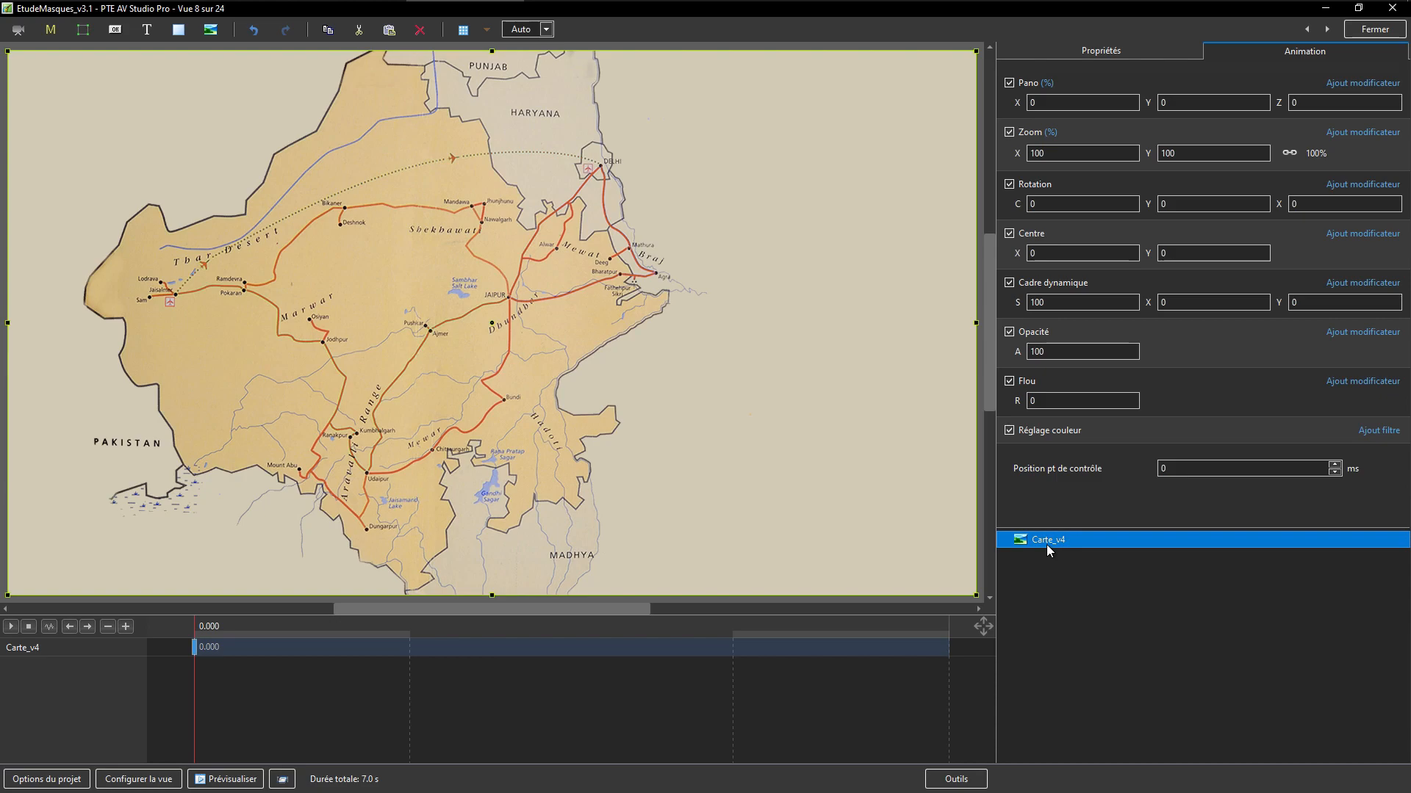
key("alt+Tab")
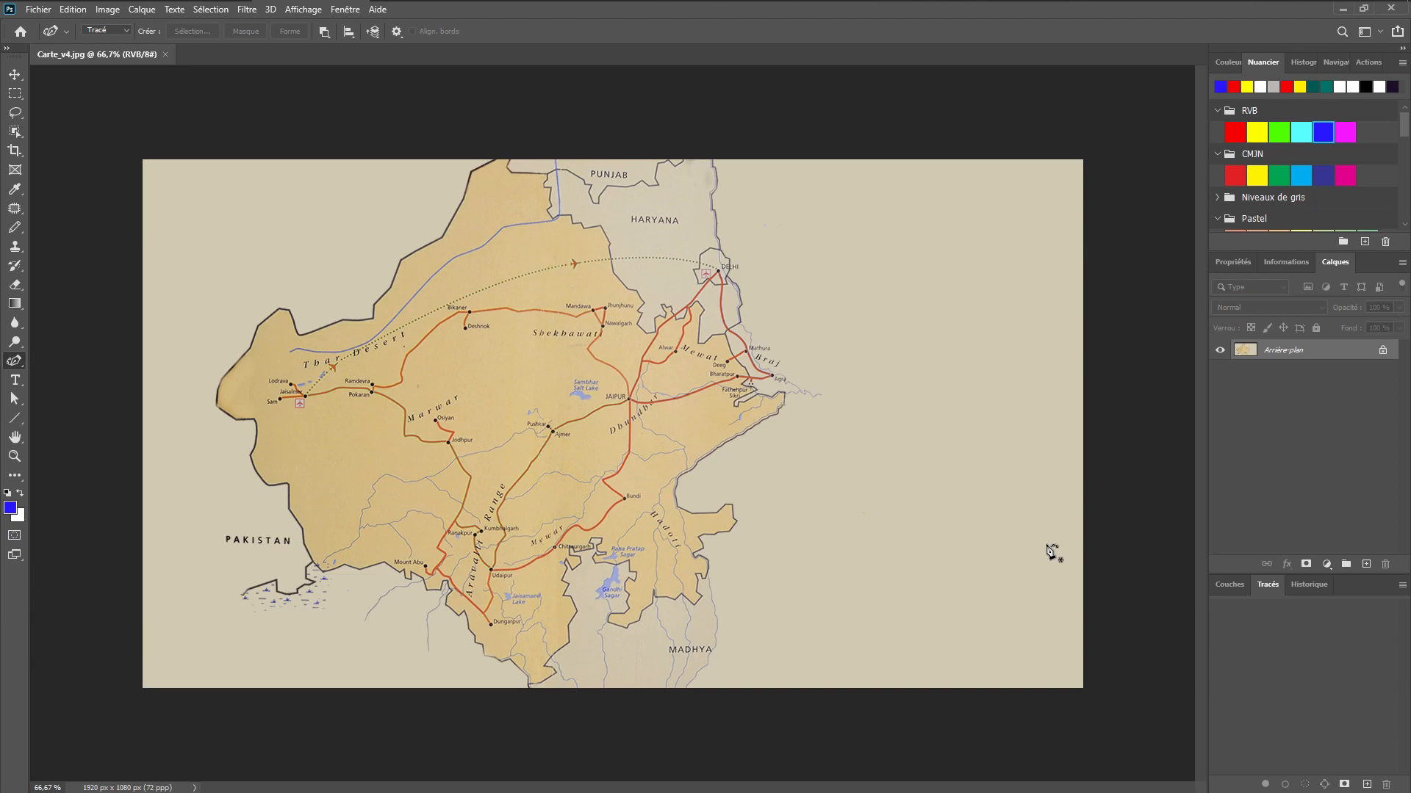
key("ctrl+shift+n")
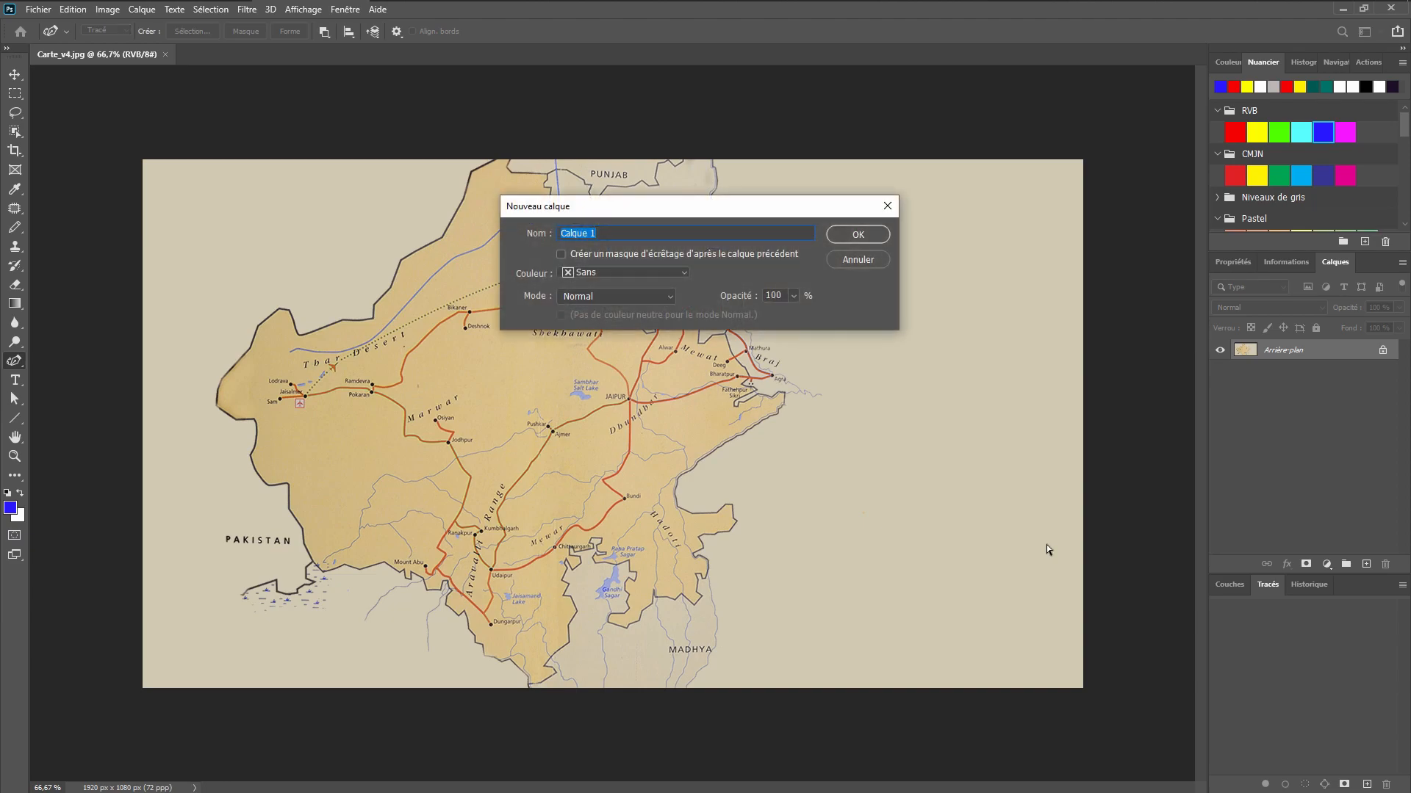
key("Return")
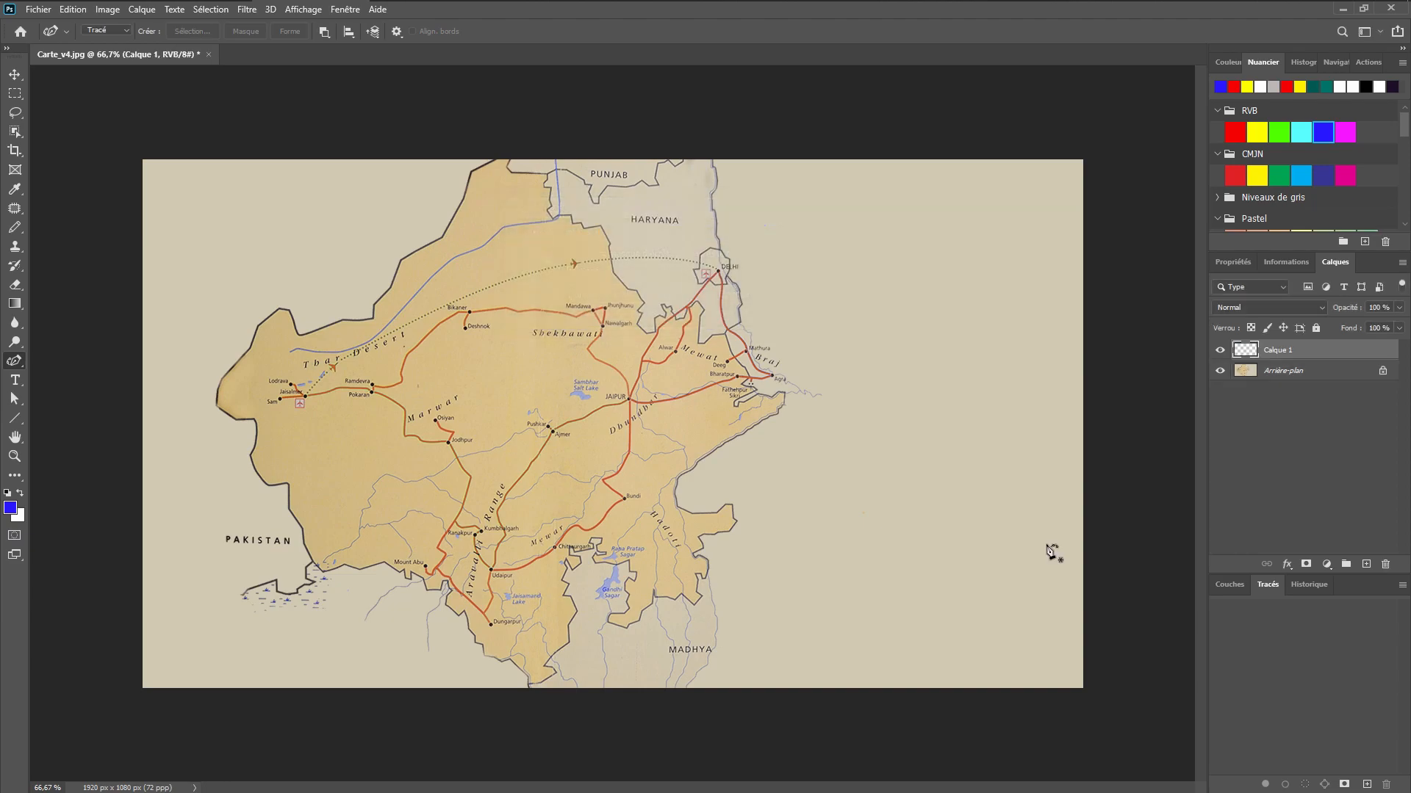
Choose the Pencil tool, set the drawing colour to yellow, and undo the test strokes made on Calque 1
left_click(13, 229)
left_click_drag(862, 316, 948, 312)
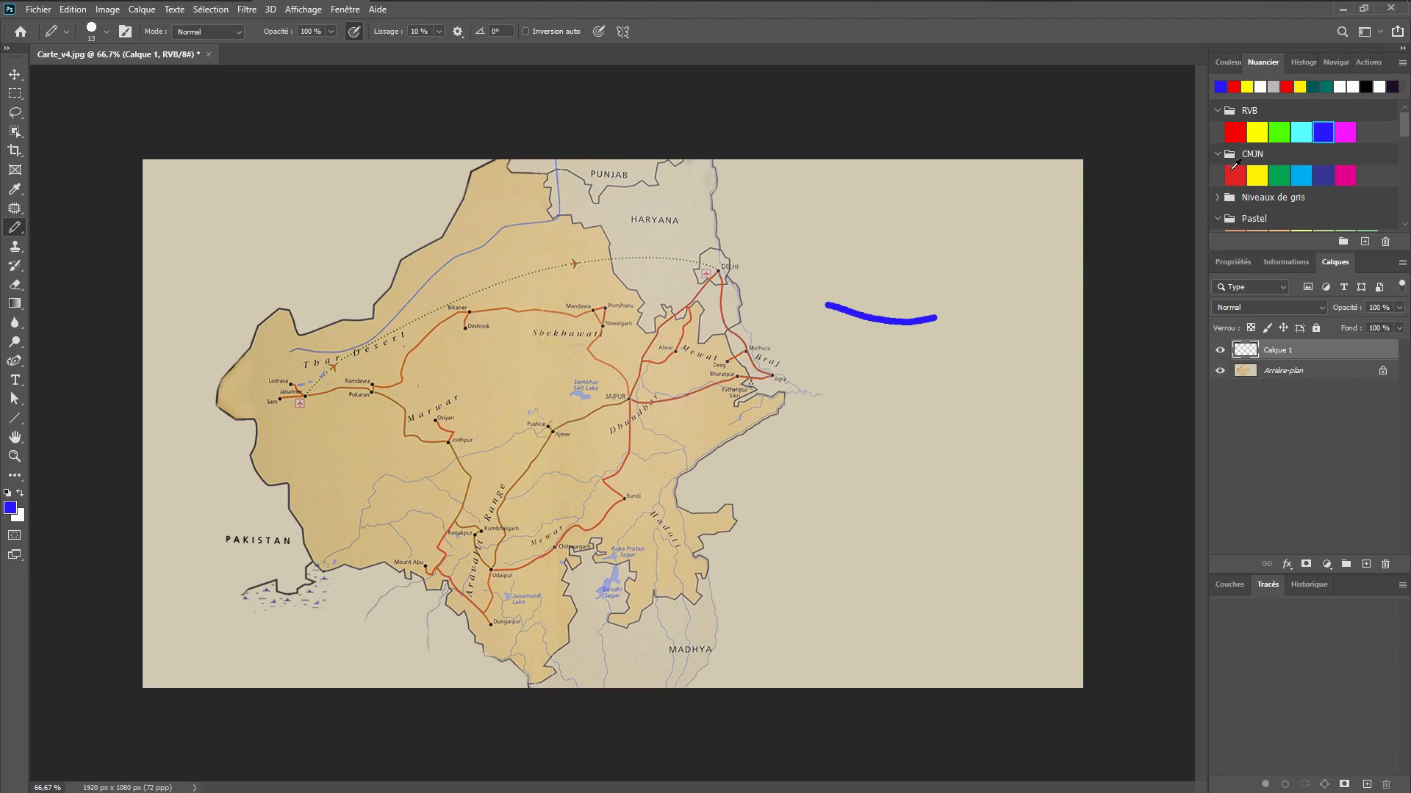
key("ctrl+z")
left_click(1259, 132)
mouse_move(866, 243)
left_mouse_down()
mouse_move(916, 281)
mouse_move(978, 278)
left_mouse_up()
key("ctrl+z")
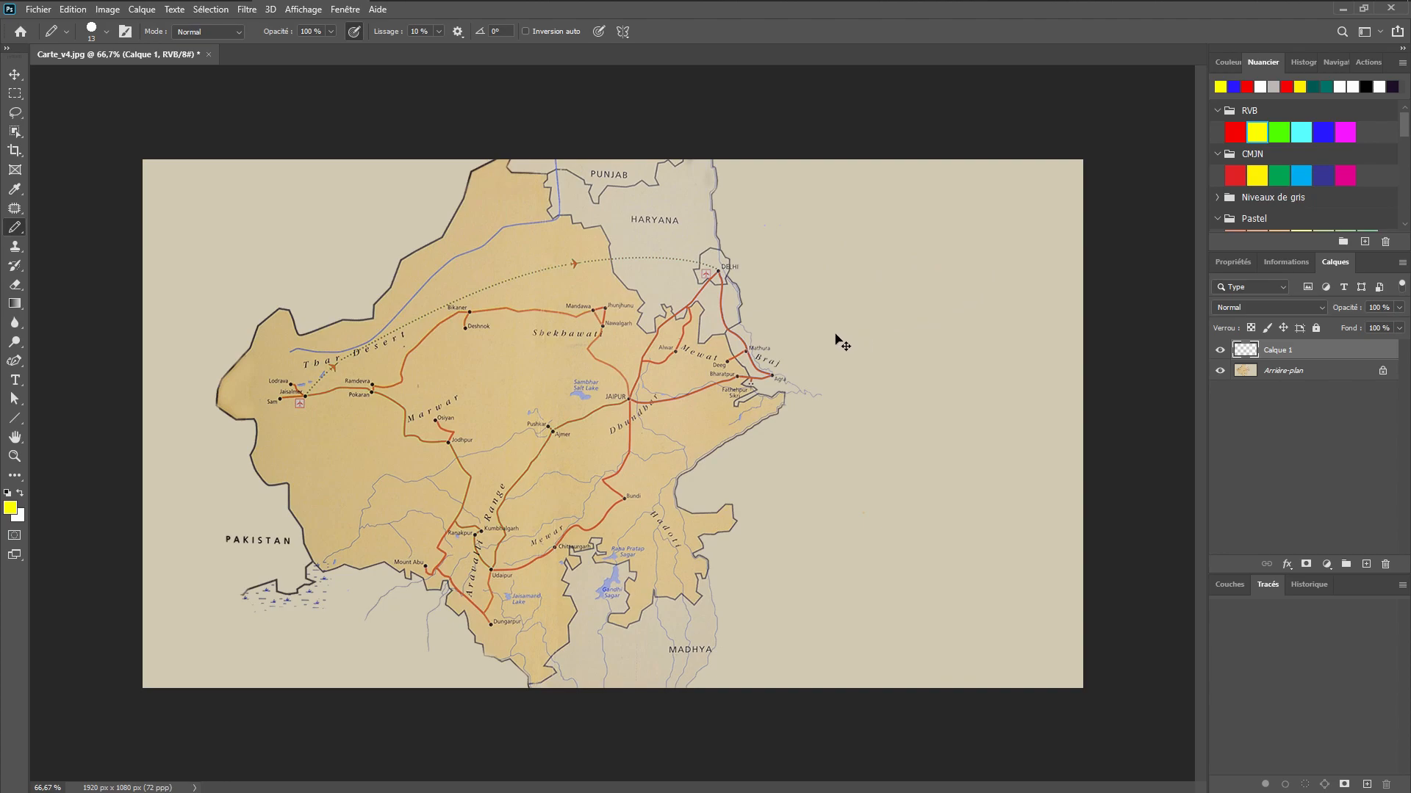
Trace a curved path with the Curvature Pen along the route from Delhi to Mandawa, passing Nawalgarh
left_click(14, 361)
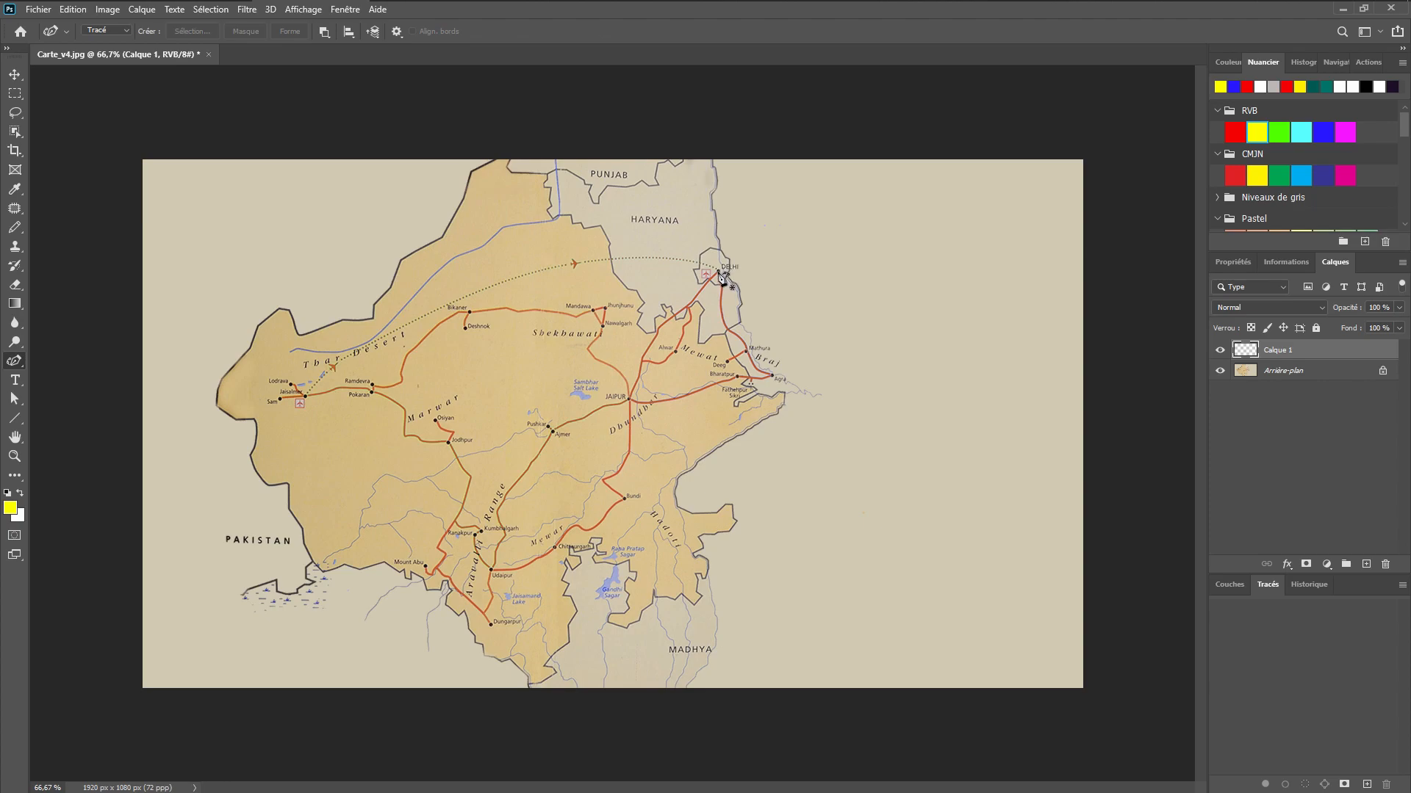
scroll(723, 278, "up", 3)
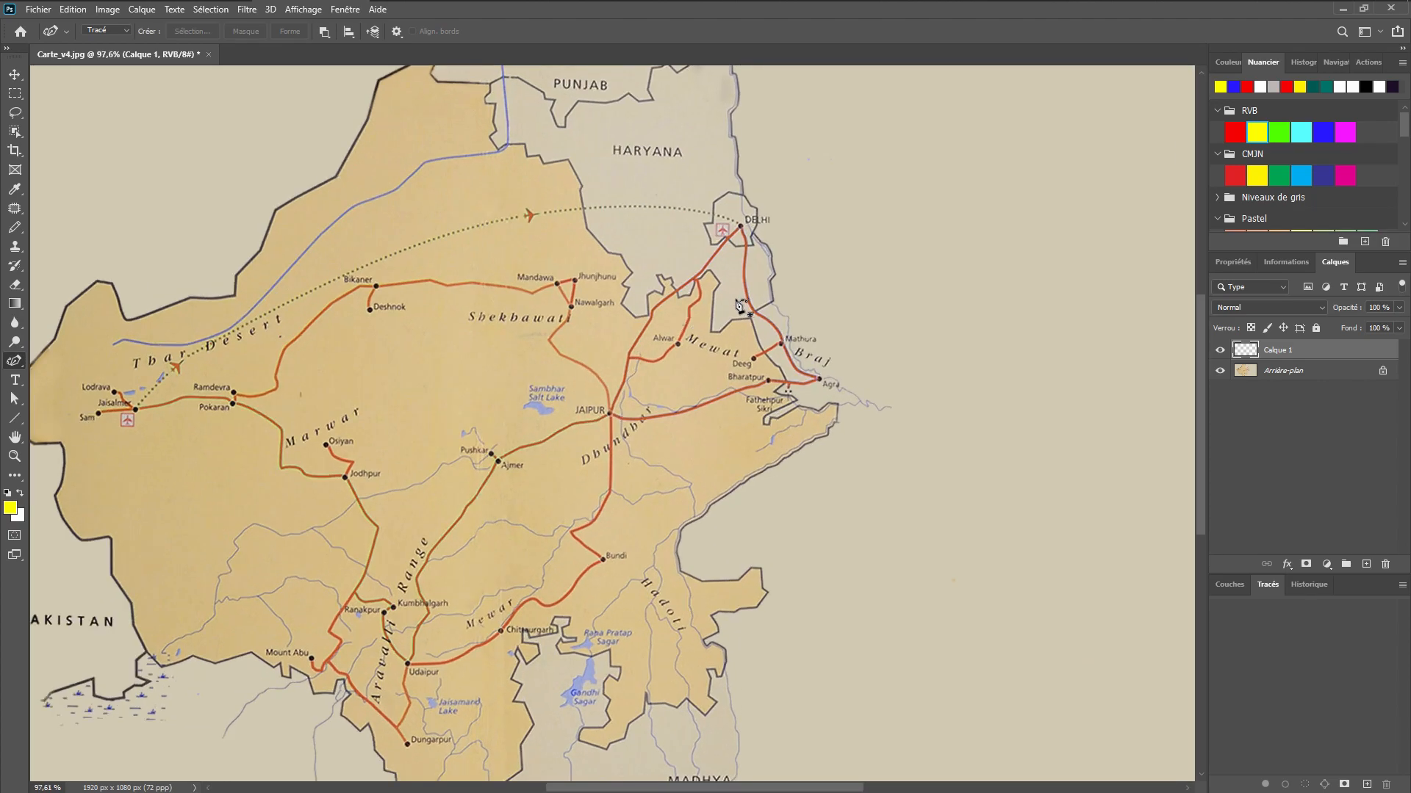
left_click(742, 227)
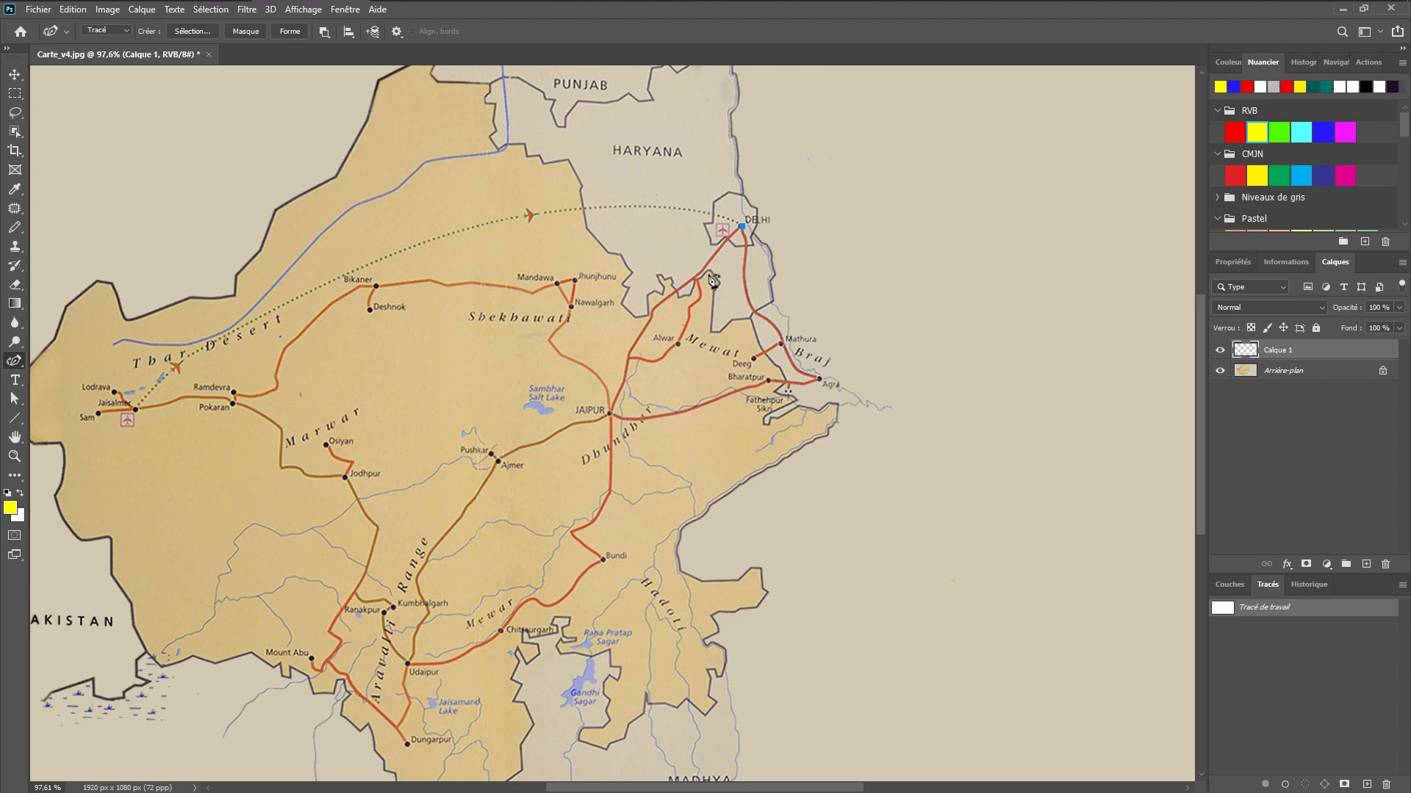
left_click(704, 269)
left_click(653, 308)
left_click(640, 337)
left_click(568, 319)
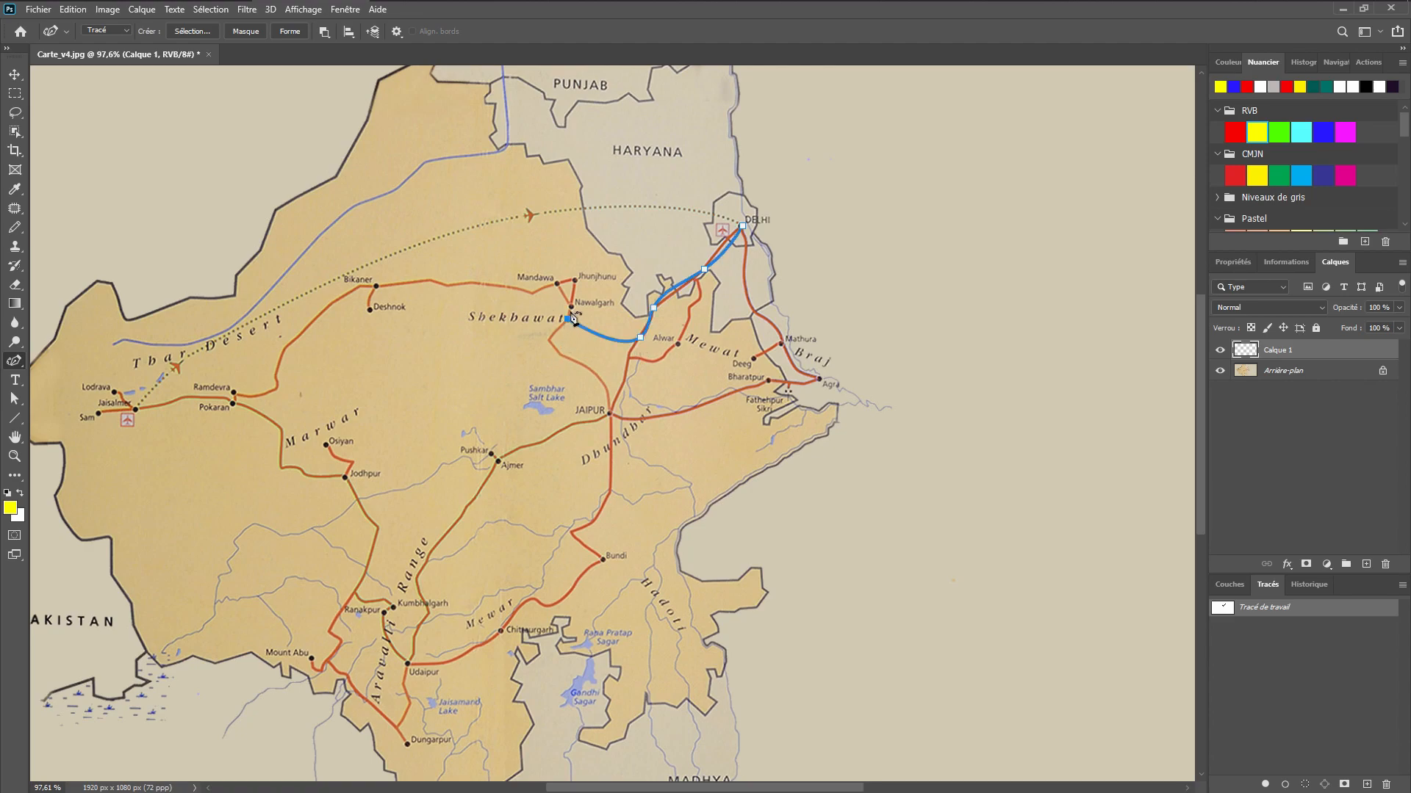
left_click_drag(573, 312, 571, 304)
left_click(559, 282)
Stroke the work path on Calque 1 using the Crayon tool
left_click(1402, 586)
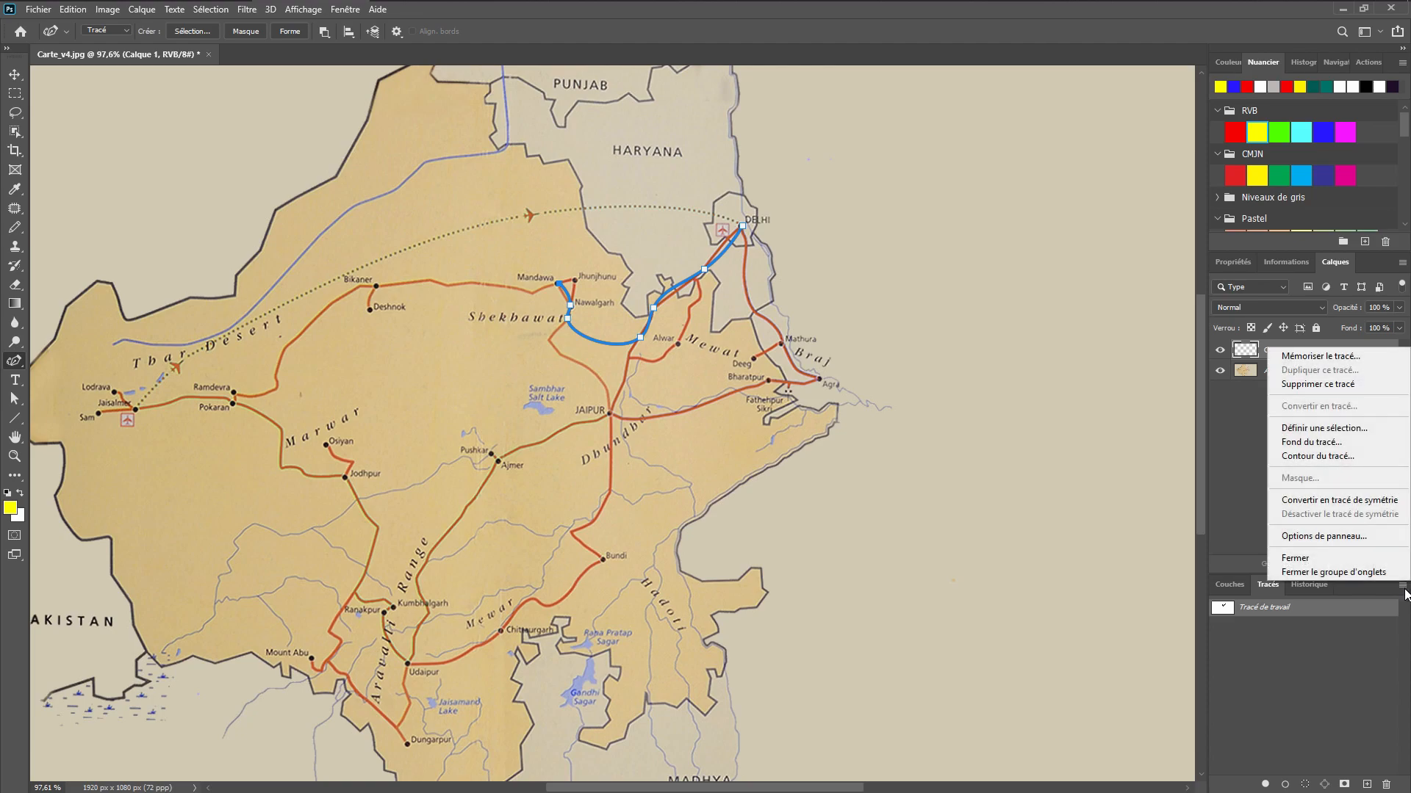
left_click(1321, 456)
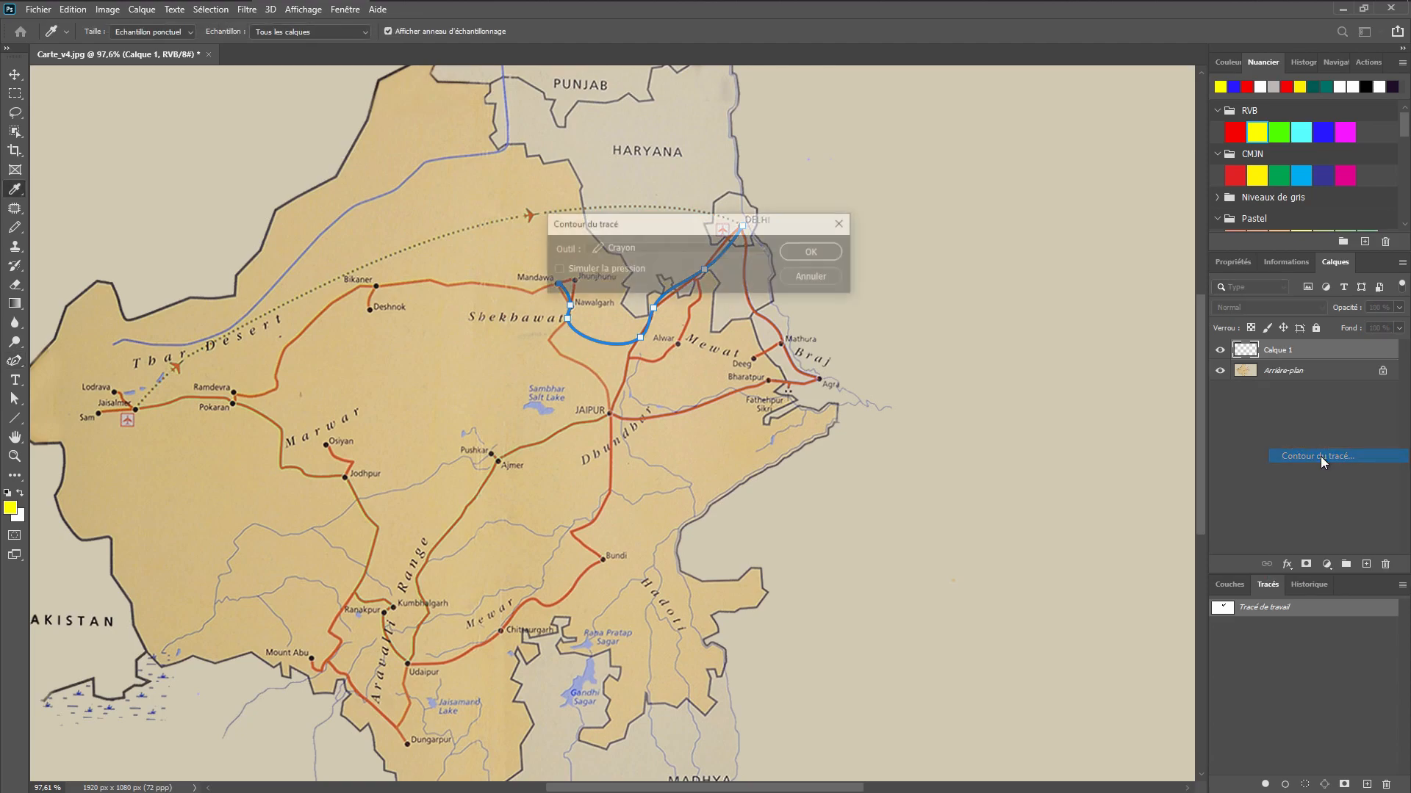
left_click(814, 252)
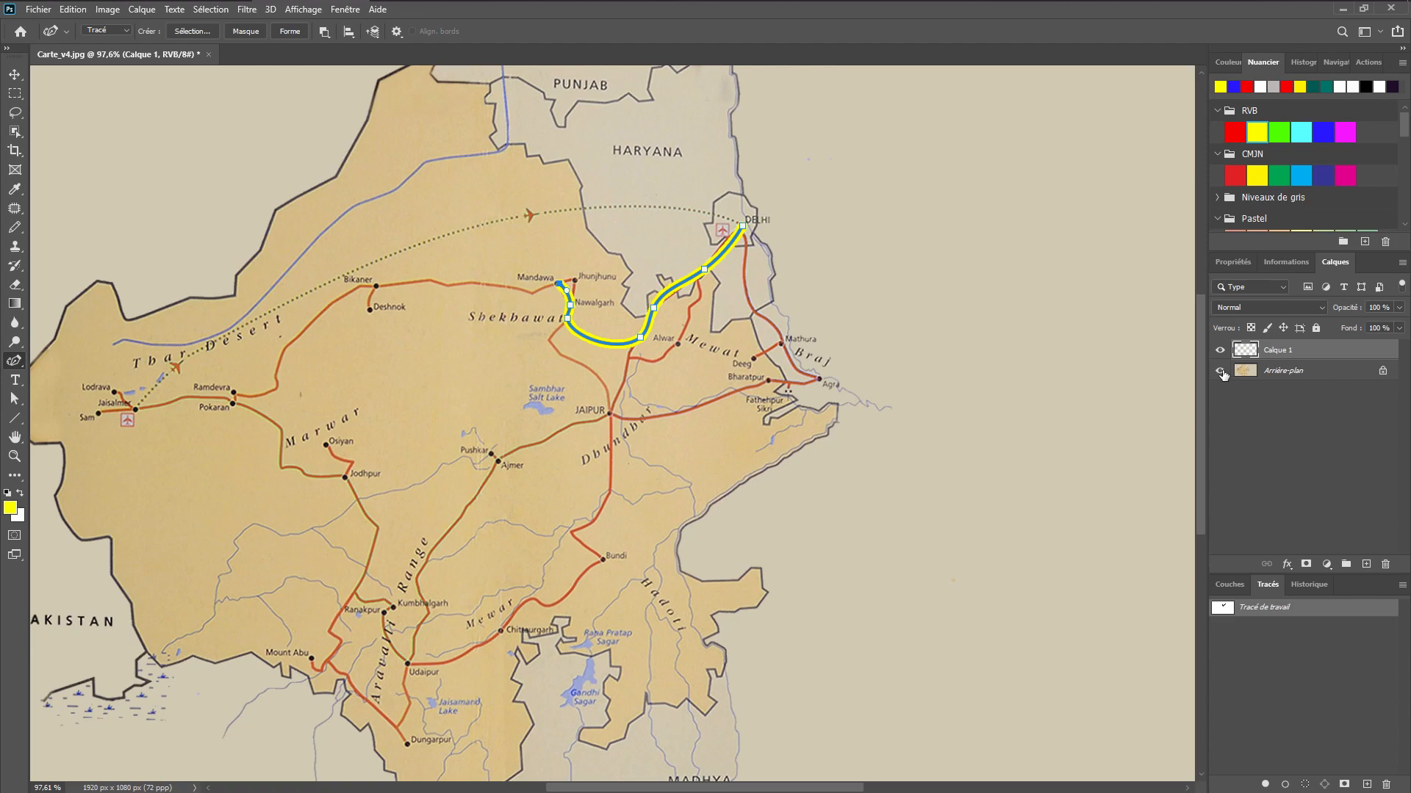
Hide the Arrière-plan layer and delete the work path, leaving only the yellow route displayed
left_click(1221, 372)
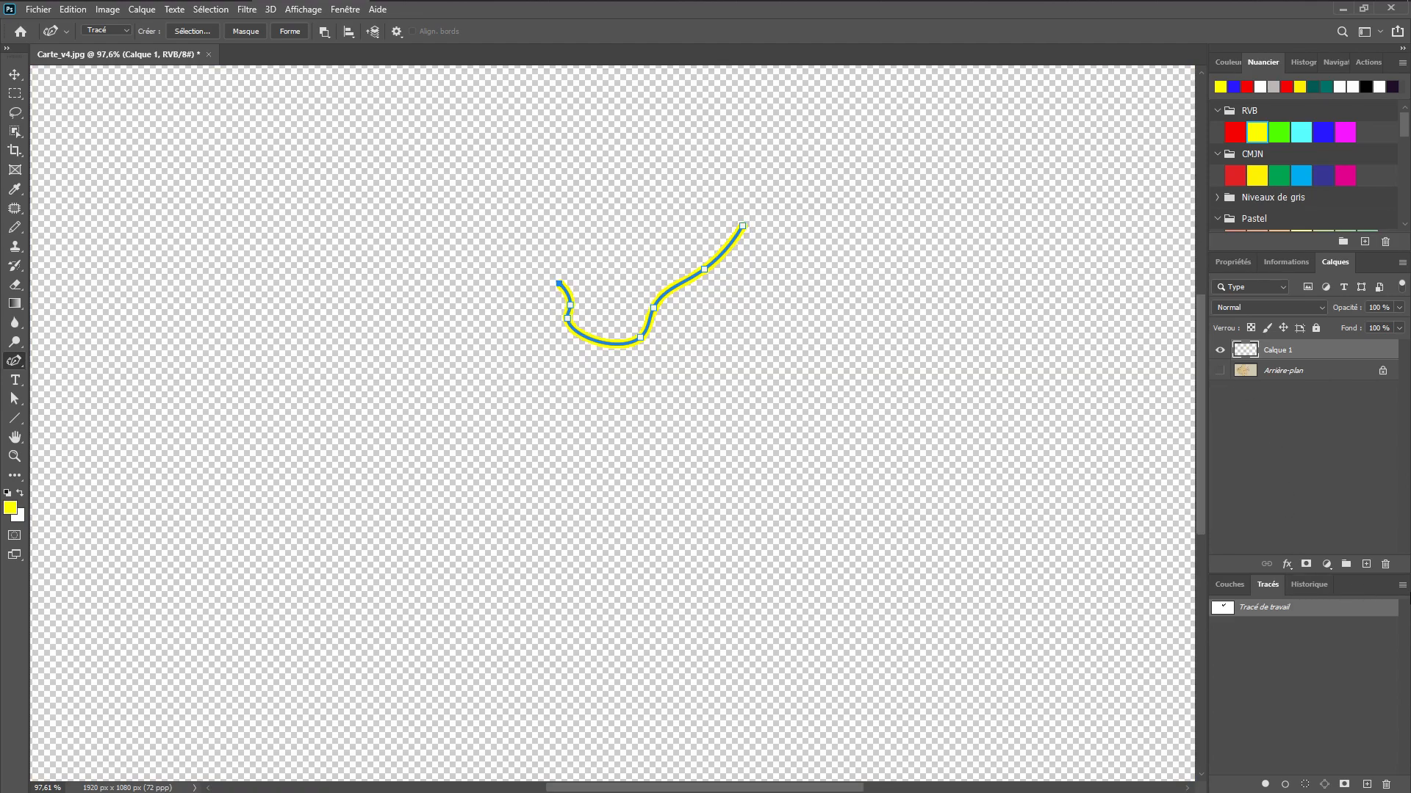
left_click(1402, 586)
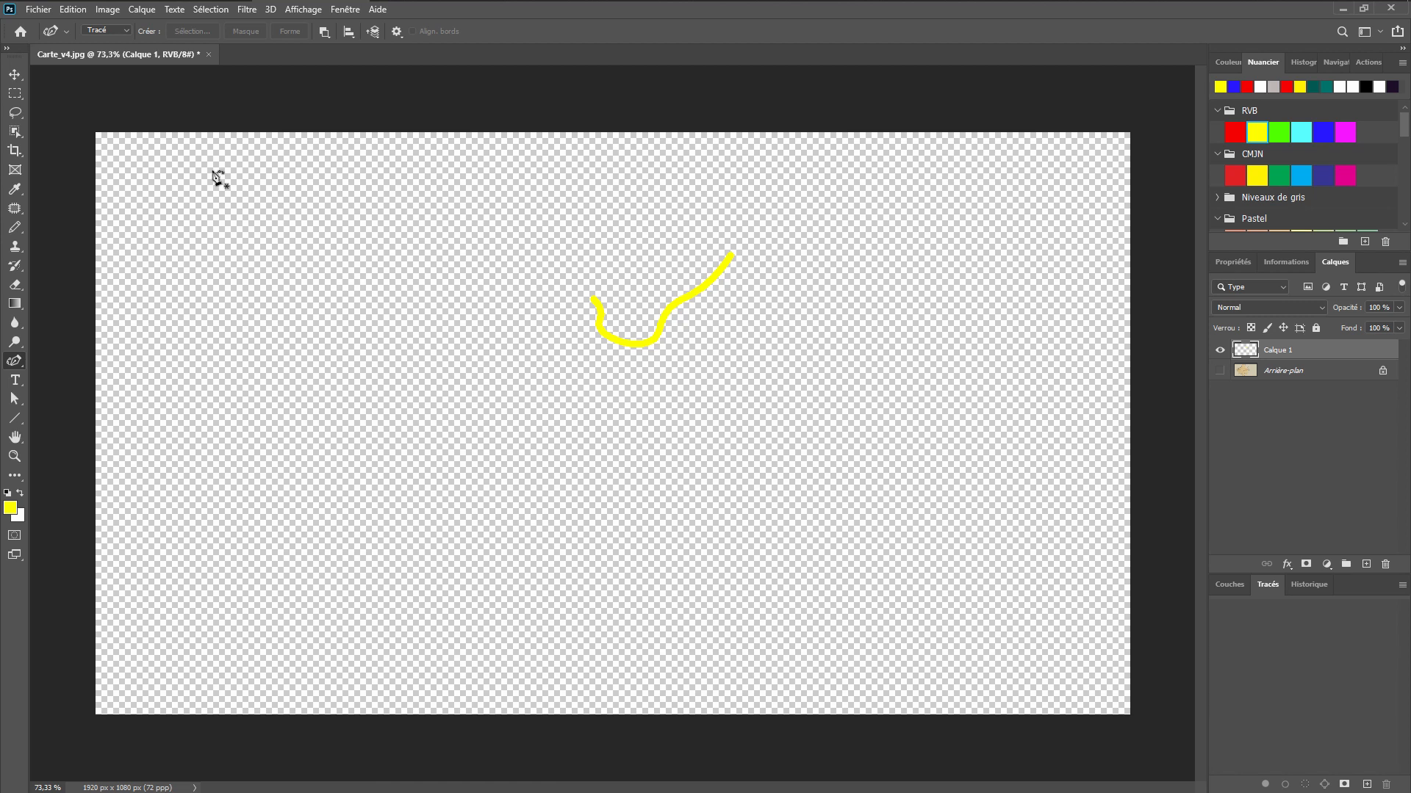
left_click(1220, 371)
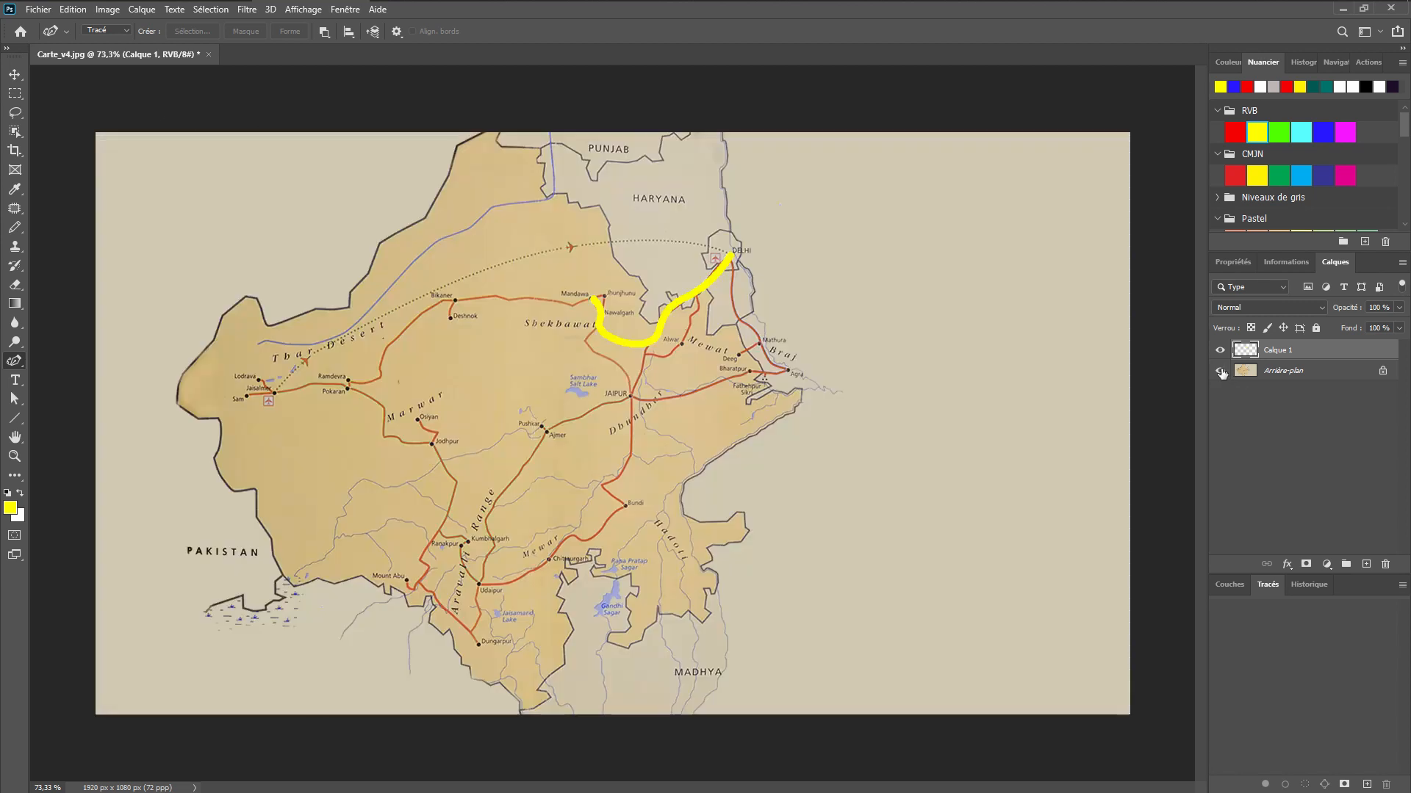
left_click(1220, 371)
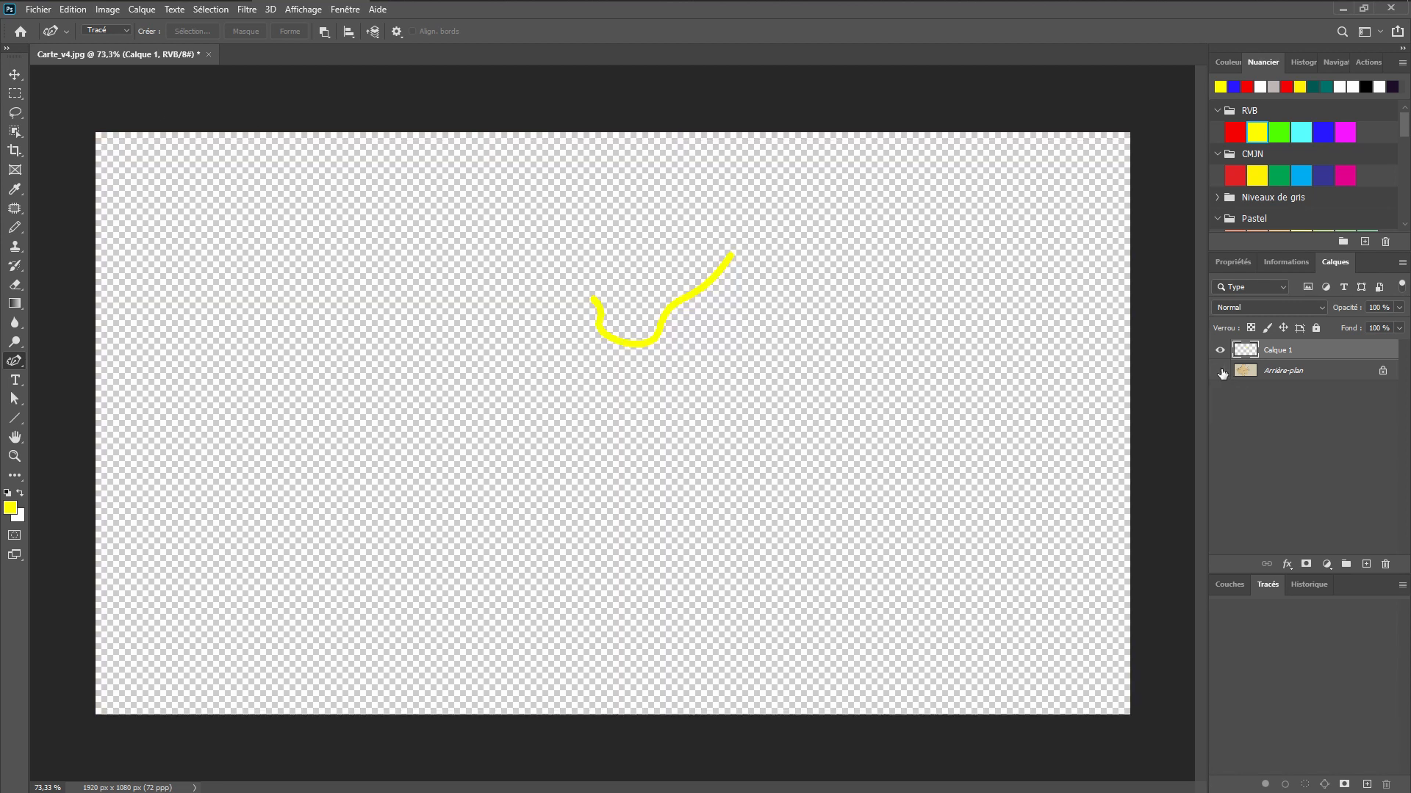
left_click(1221, 372)
left_click(1220, 372)
Export the yellow route as a transparent PNG, replacing the existing Trace_v1.png in the Courant folder
key("ctrl+alt+shift+w")
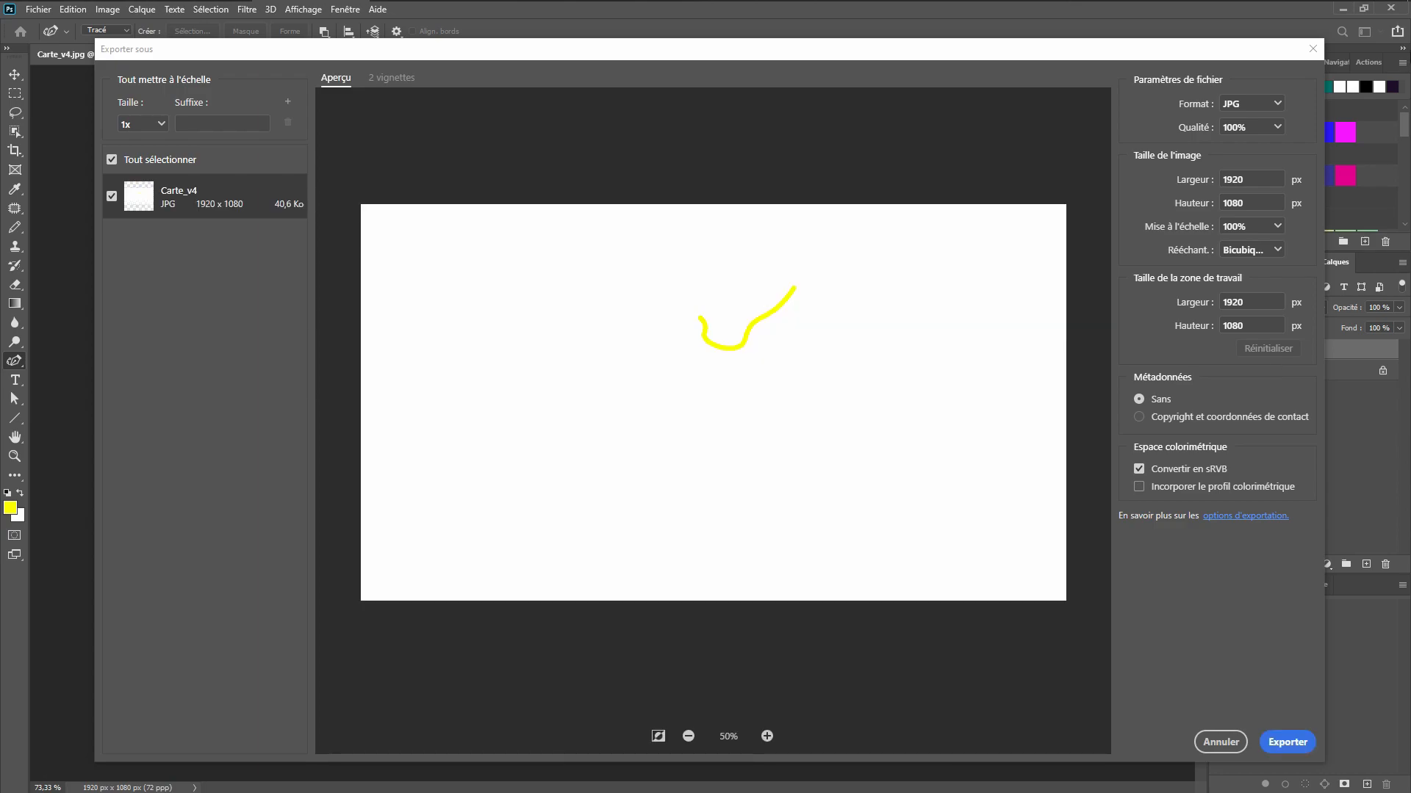
left_click(1277, 106)
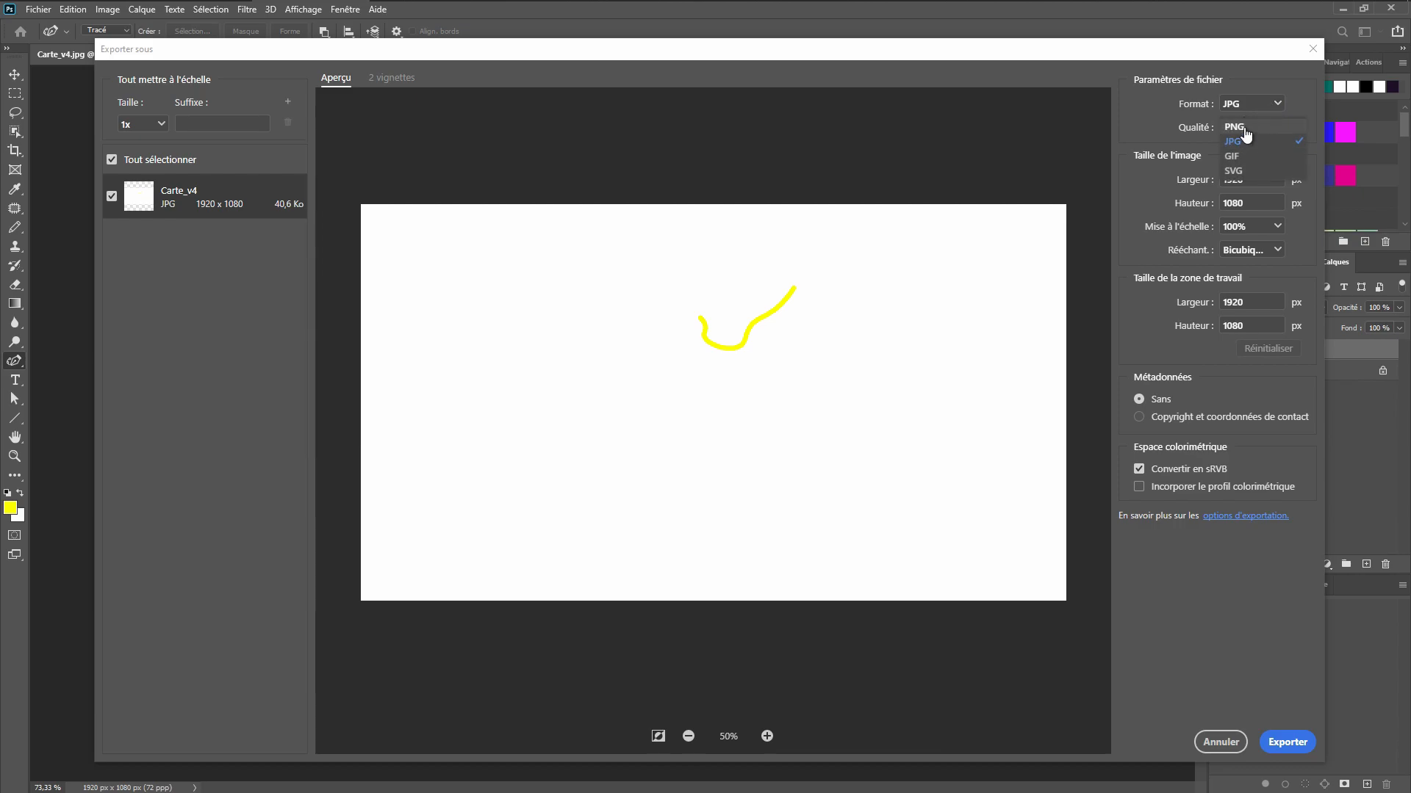
left_click(1247, 127)
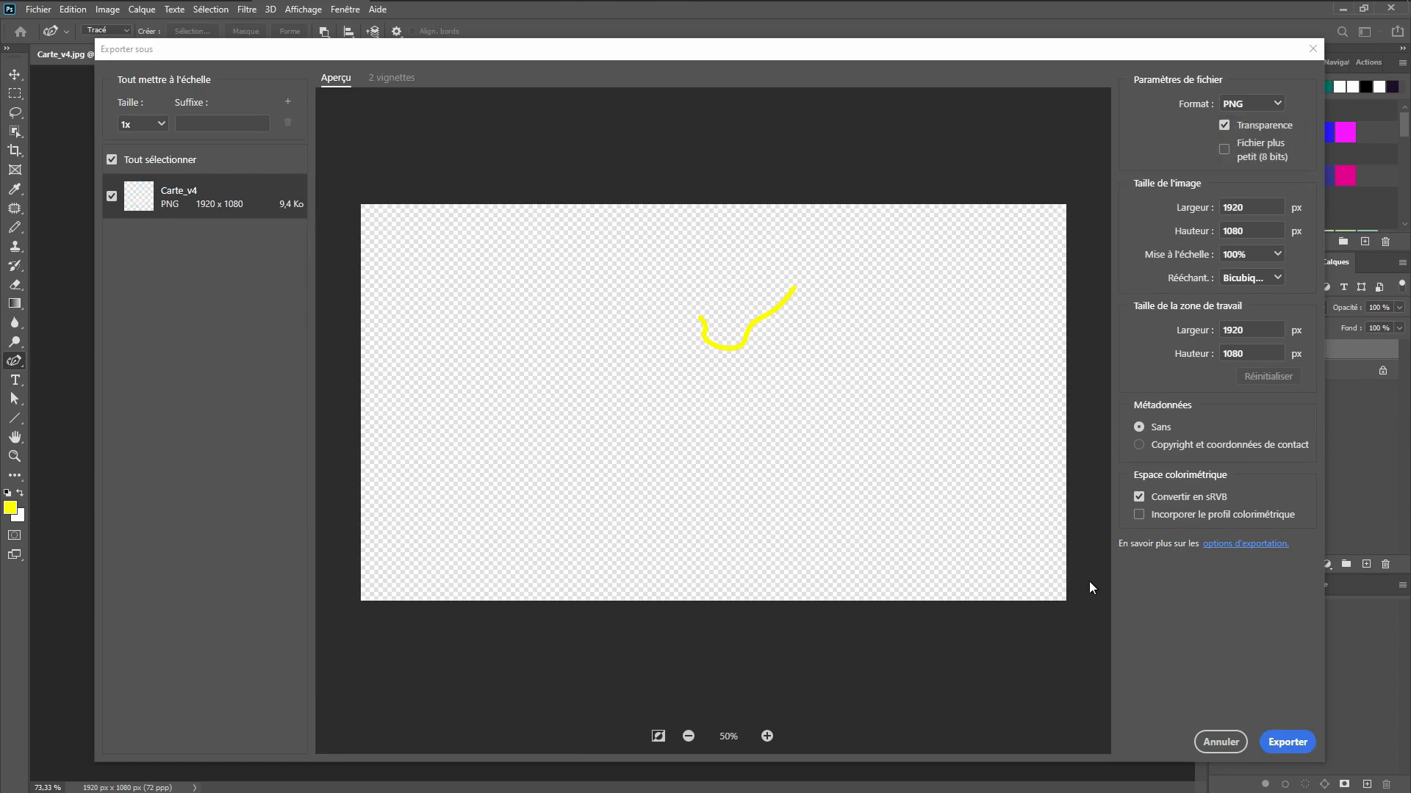
left_click(1287, 742)
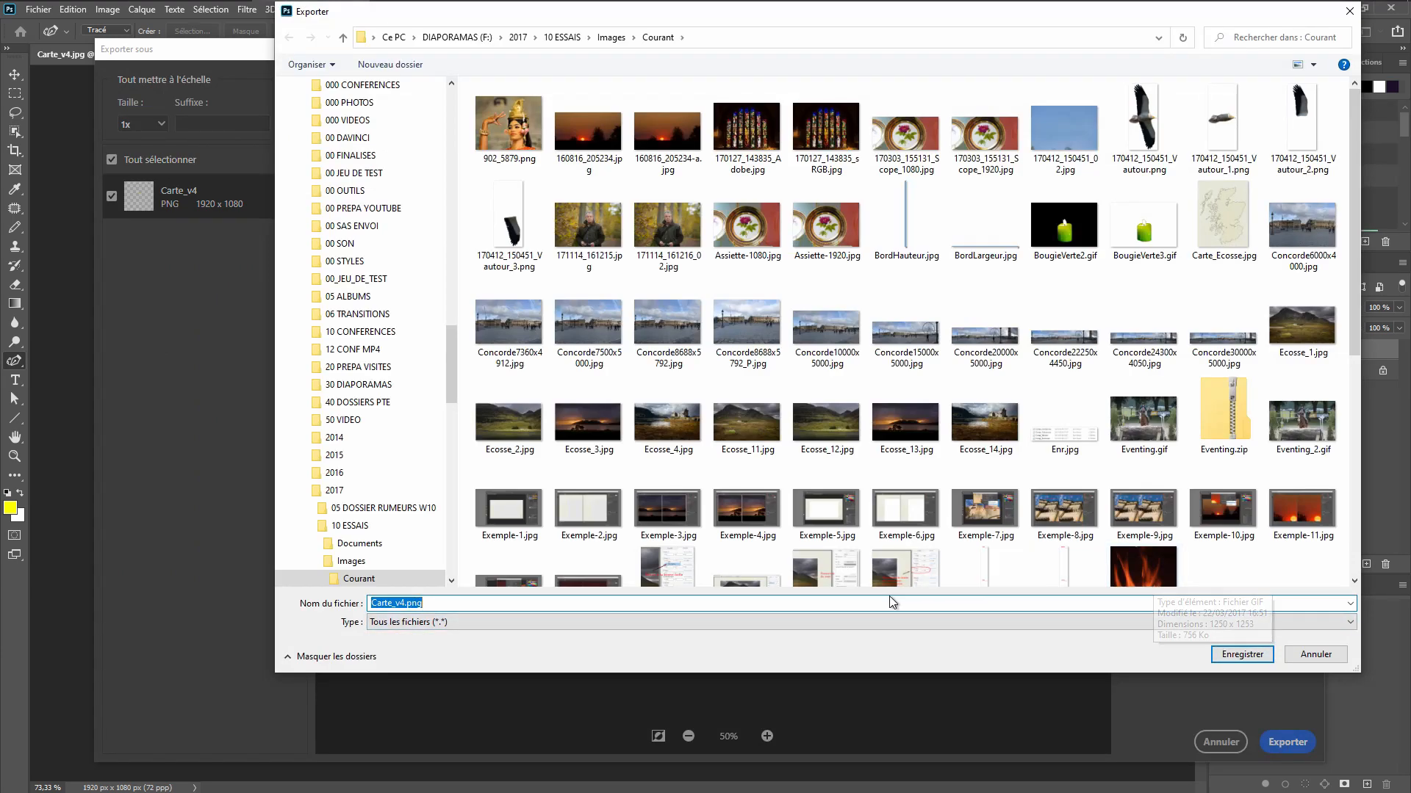
left_click_drag(1359, 320, 1393, 552)
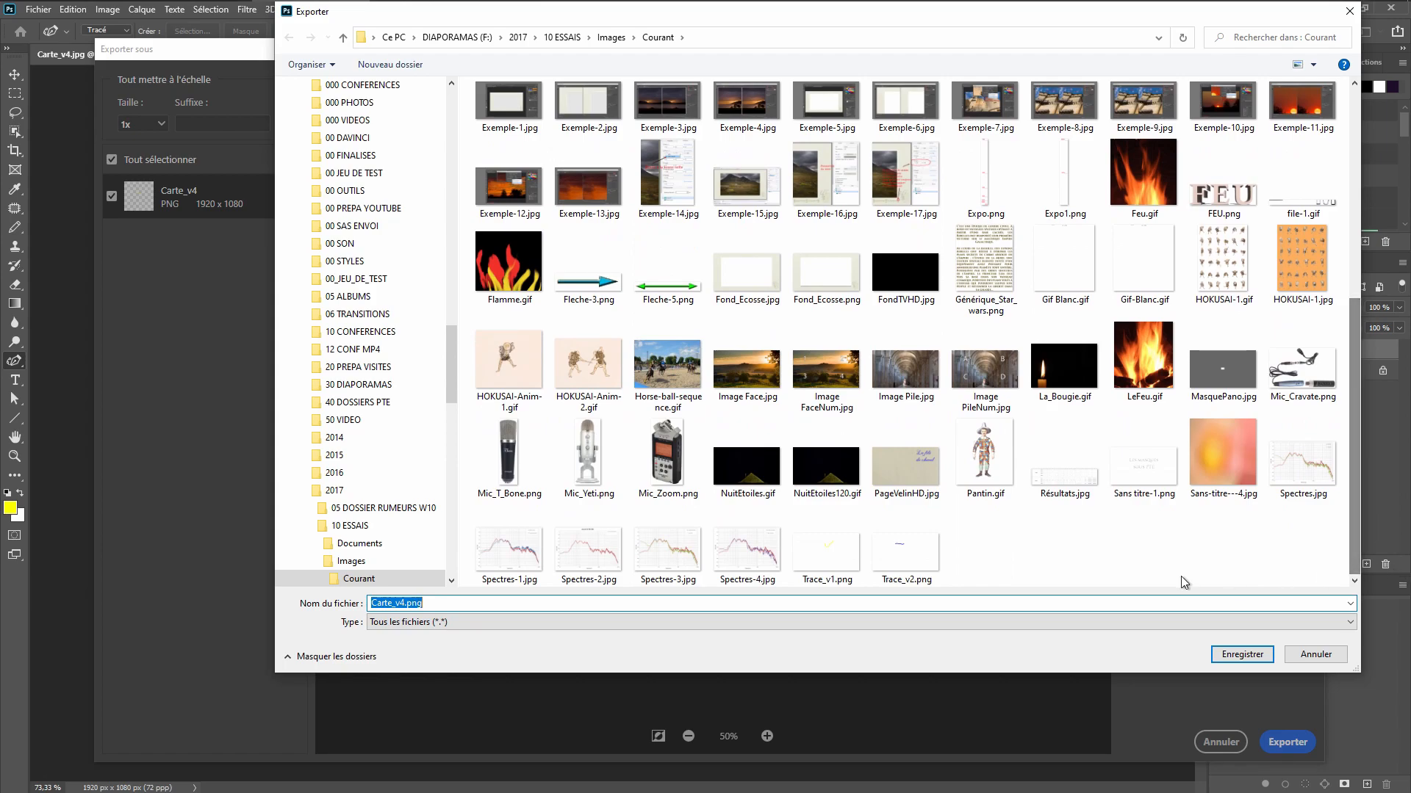
left_click(808, 557)
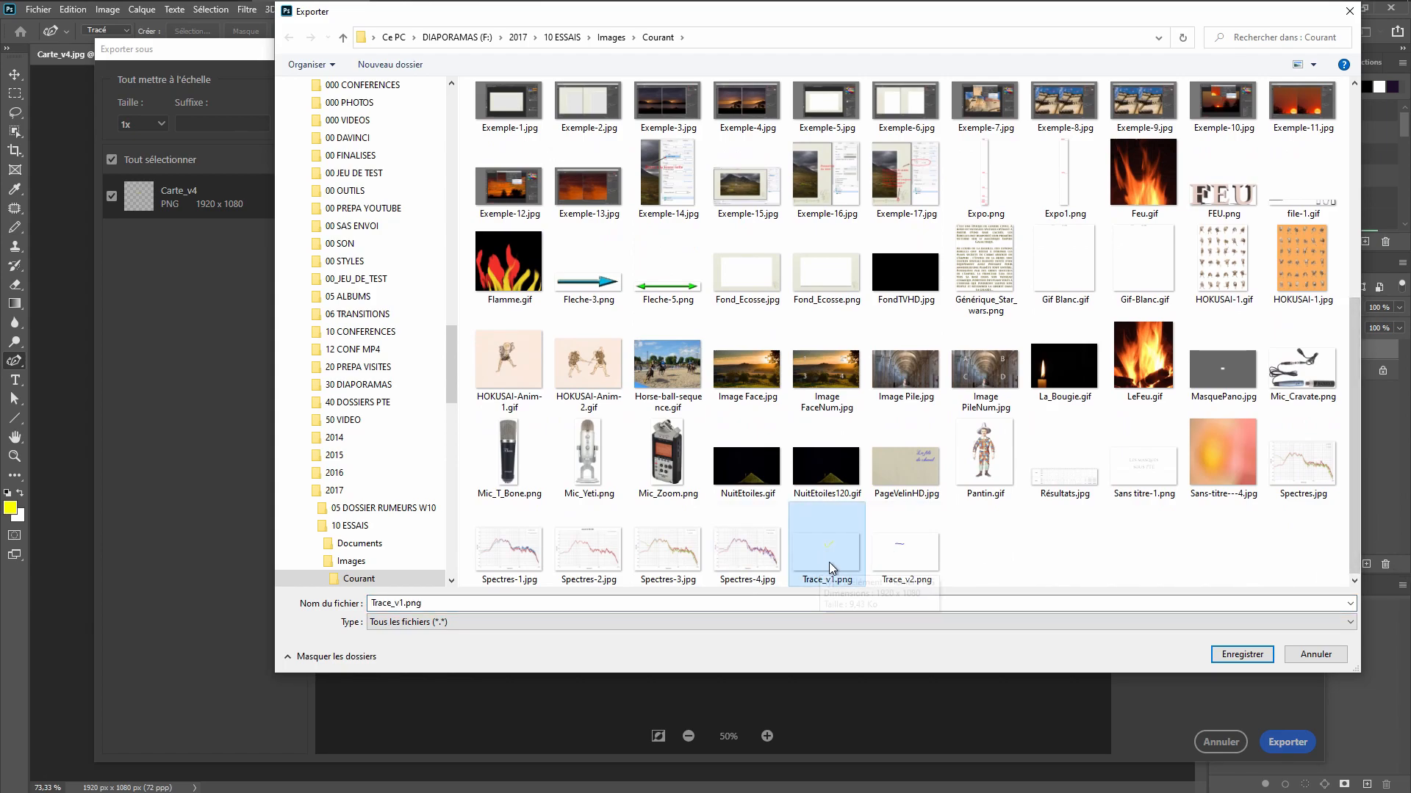
left_click(1243, 656)
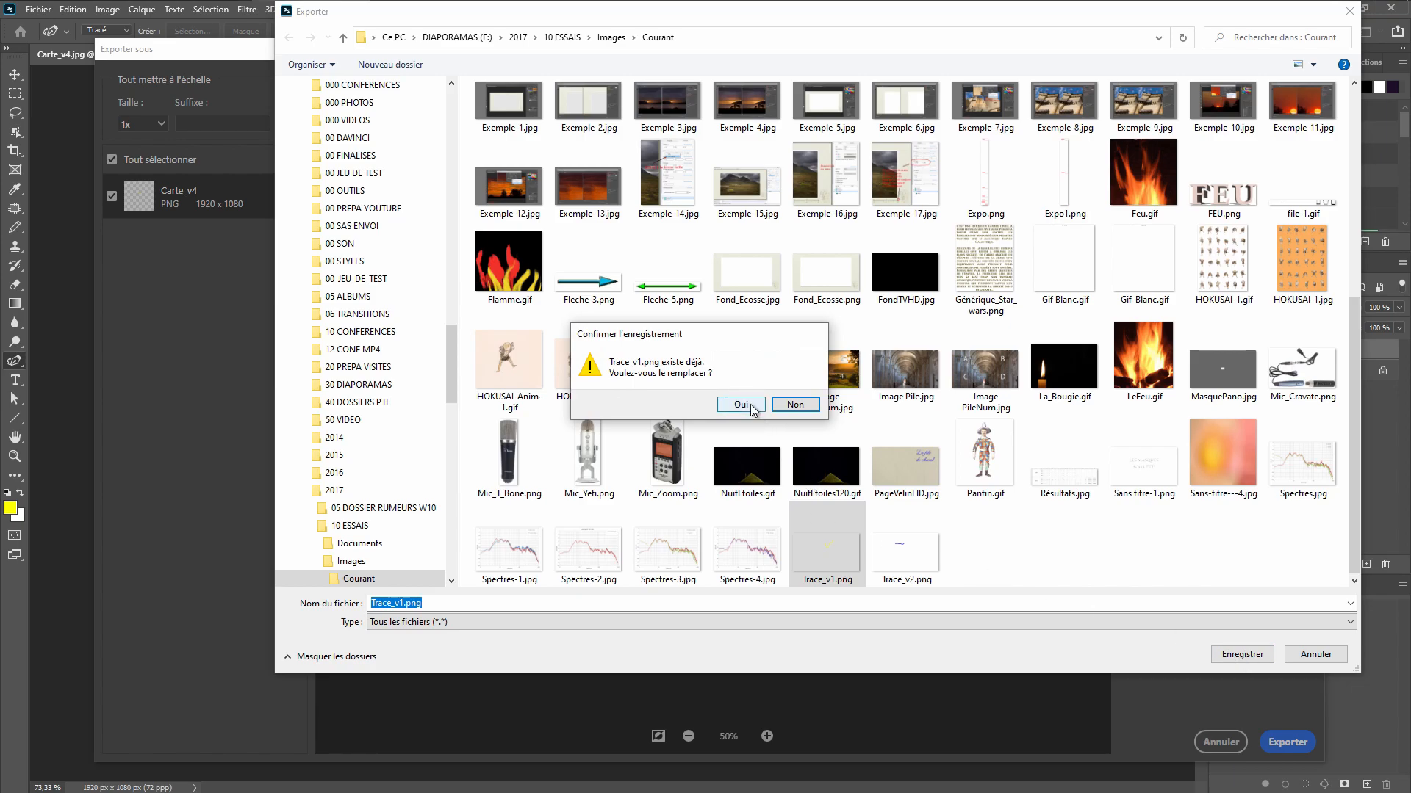
left_click(751, 408)
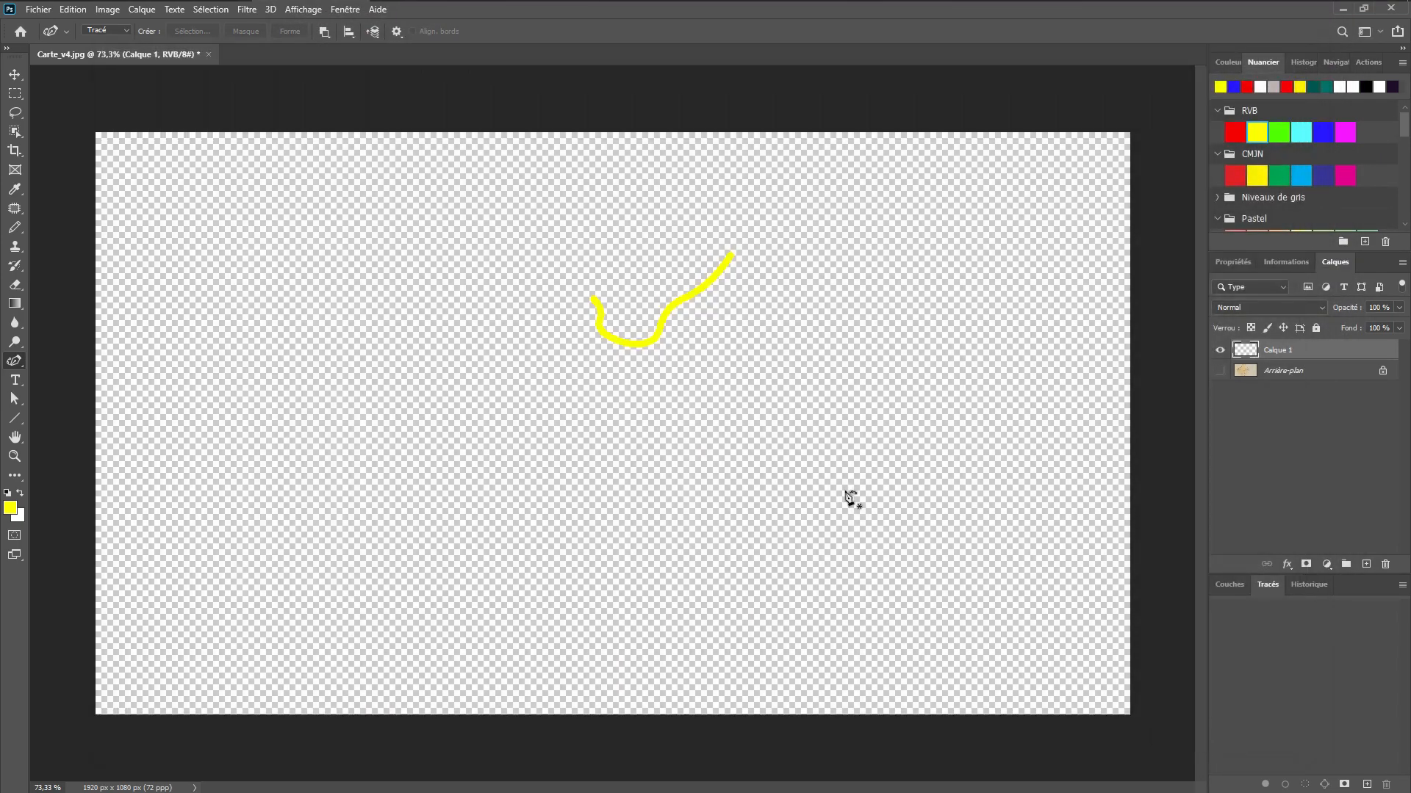
Show the Arrière-plan map, hide Calque 1, and create a new layer named Calque 2
left_click(1220, 371)
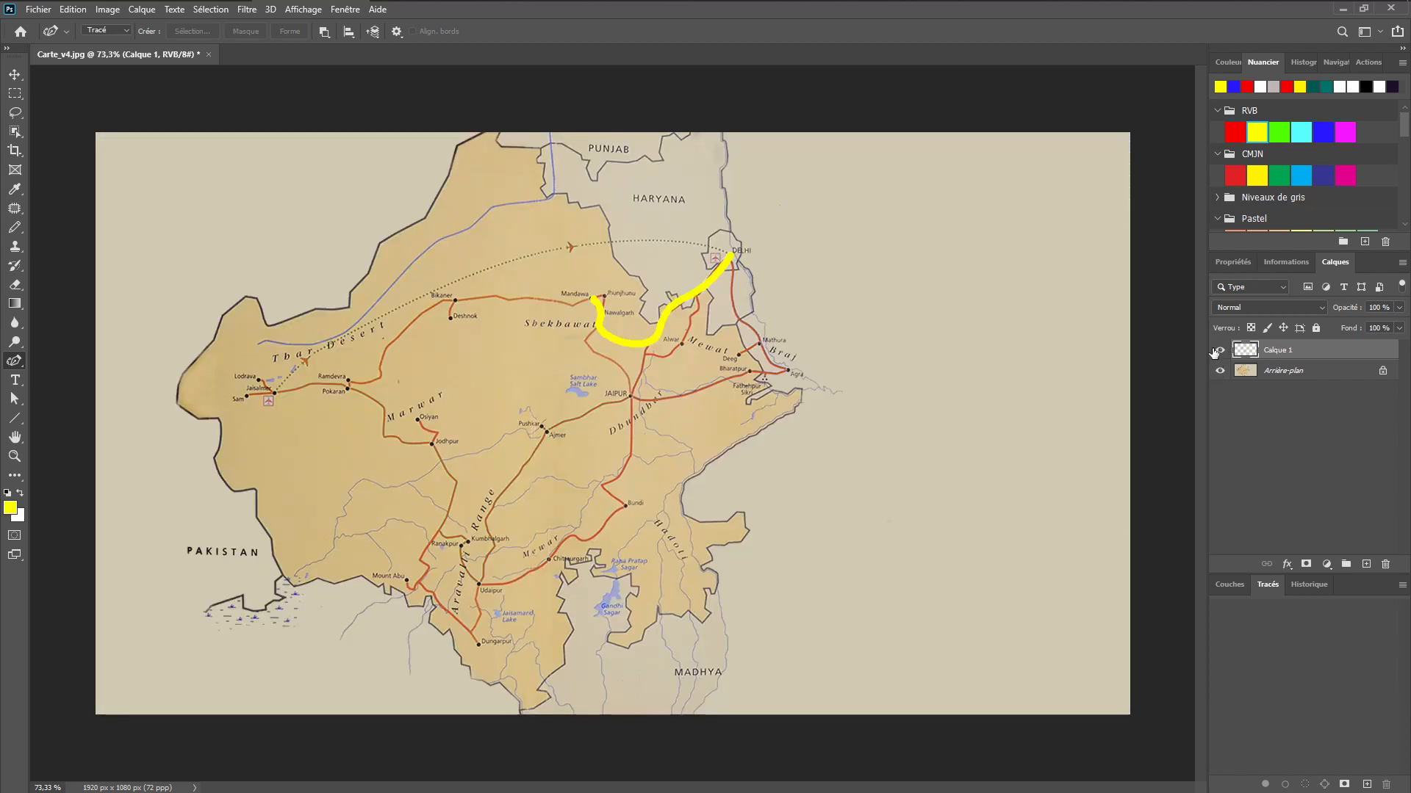
left_click(1220, 351)
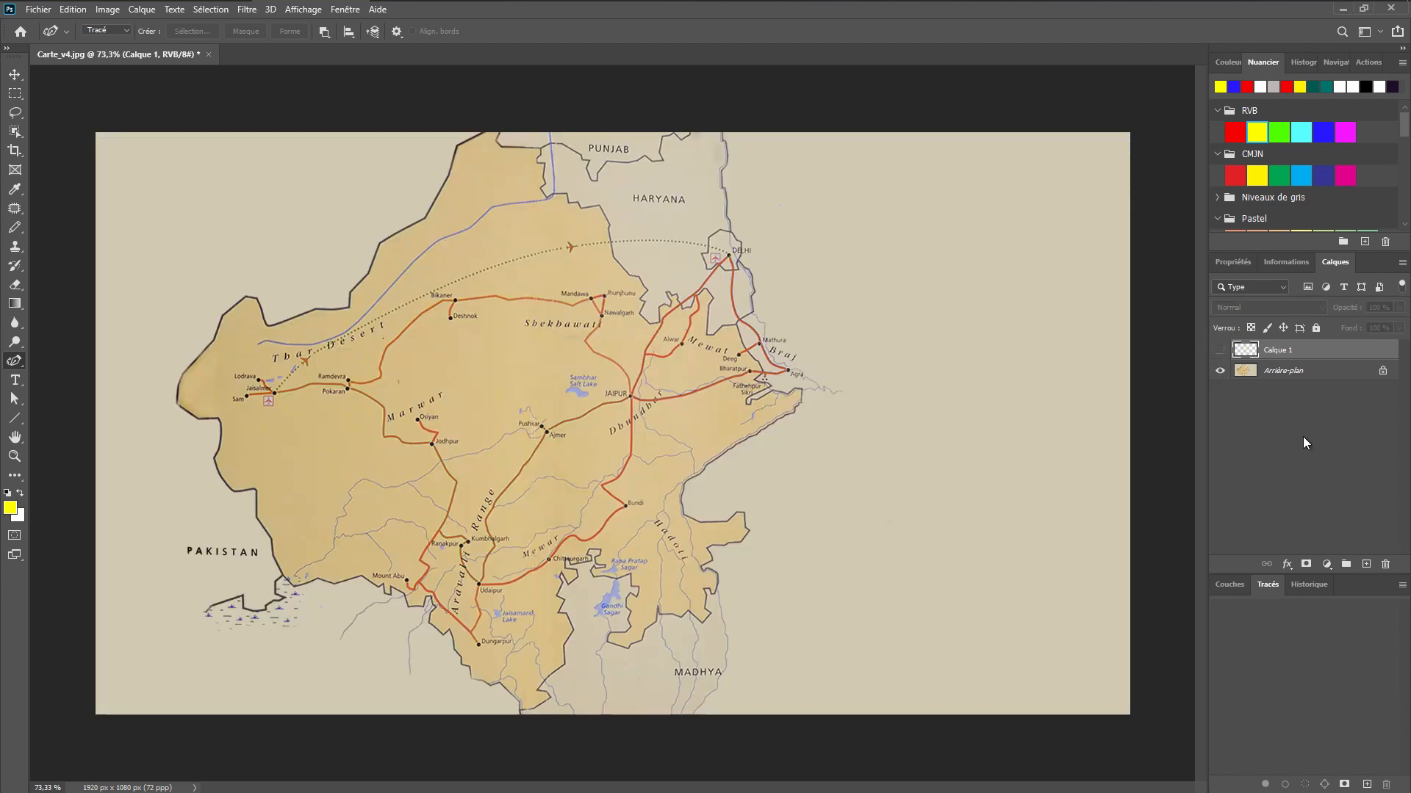
key("ctrl+shift+n")
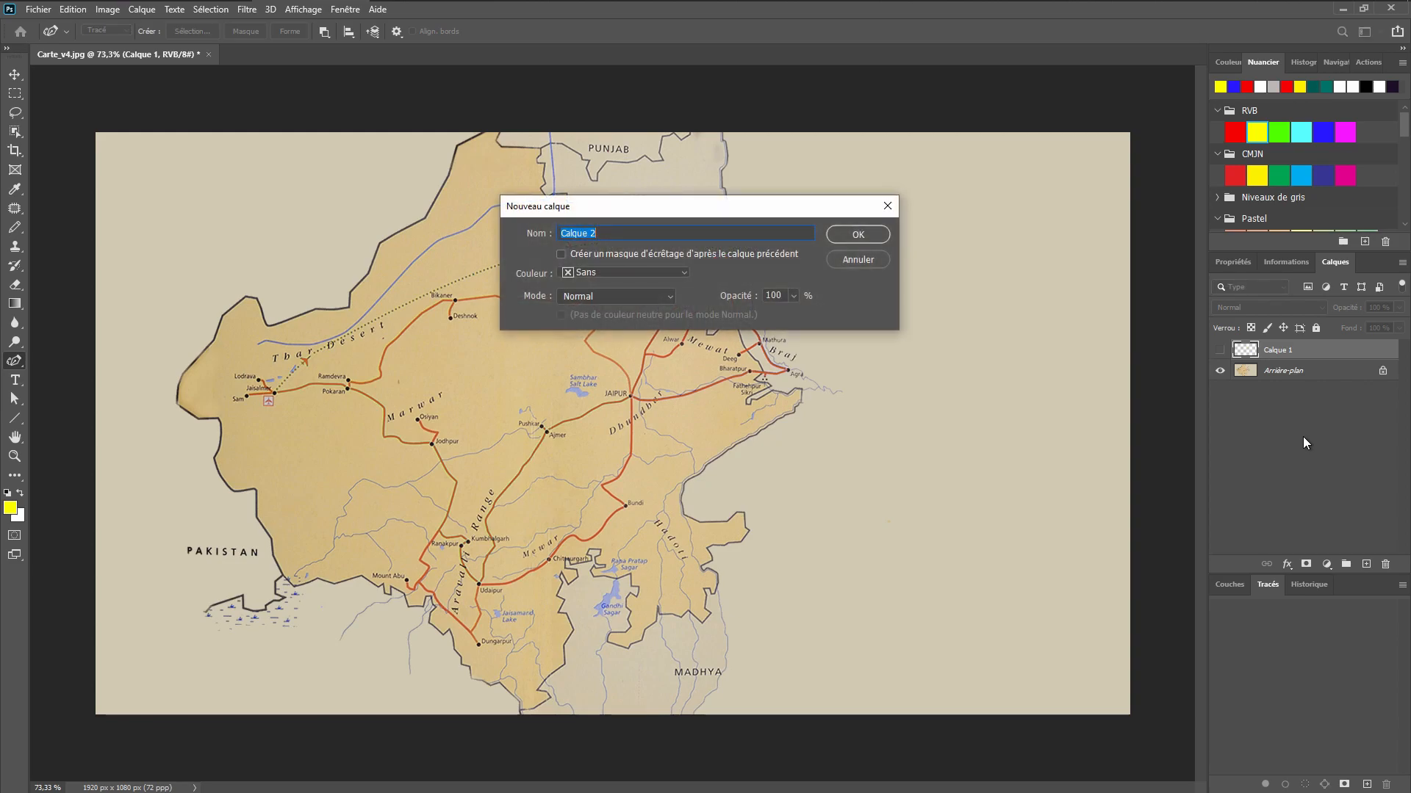
key("Return")
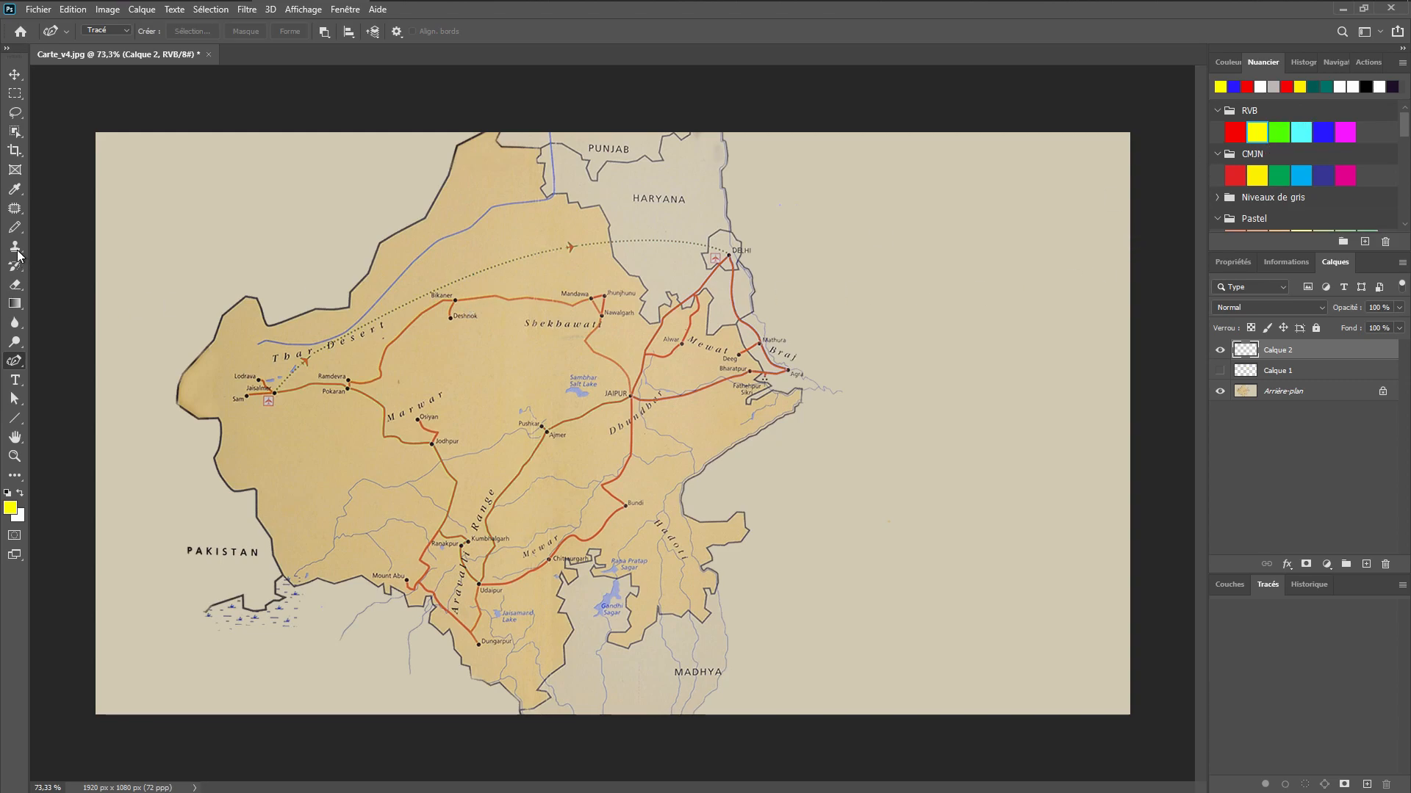
Set the Pencil's colour to cyan and trace a path with the Curvature Pen along the route from Mandawa to Bikaner
left_click(15, 228)
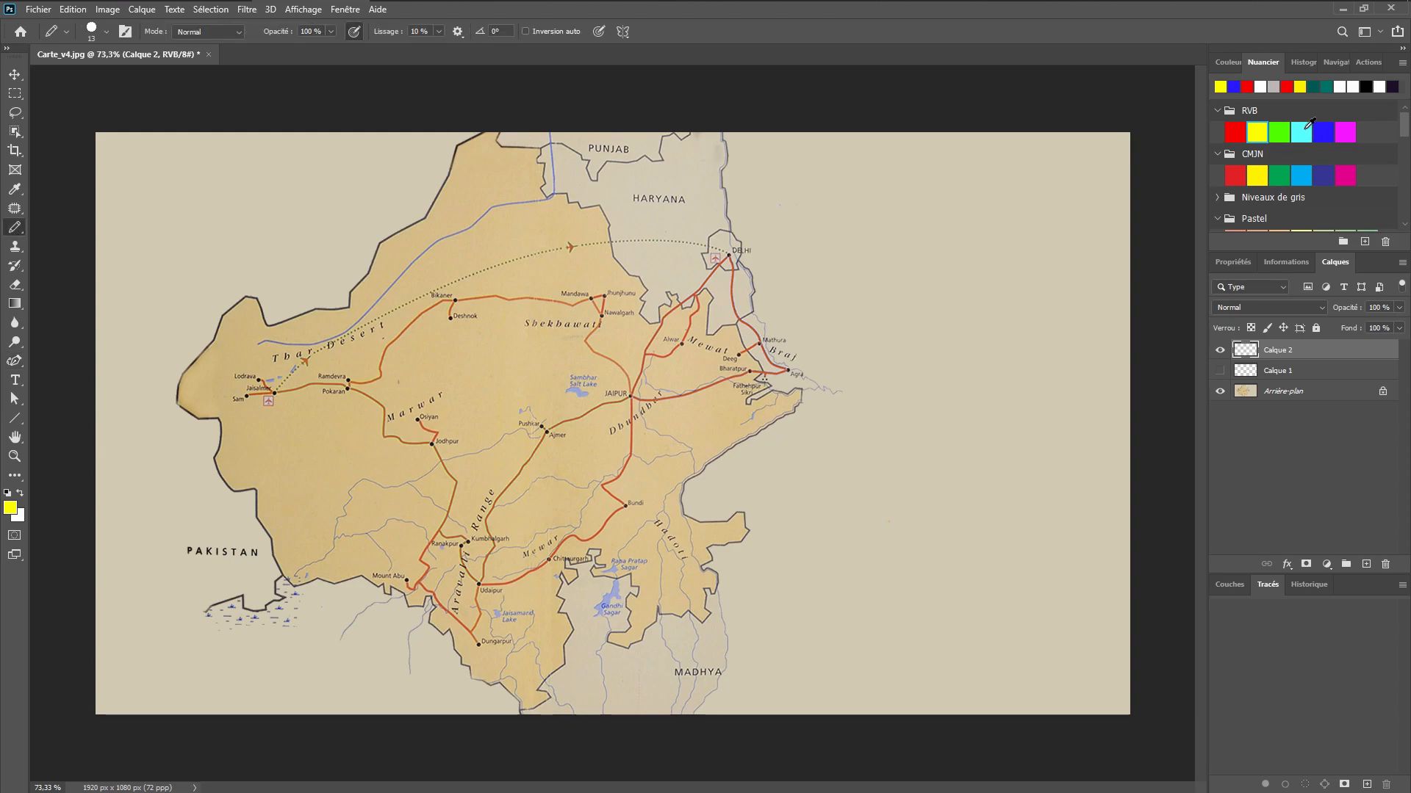
left_click(1304, 131)
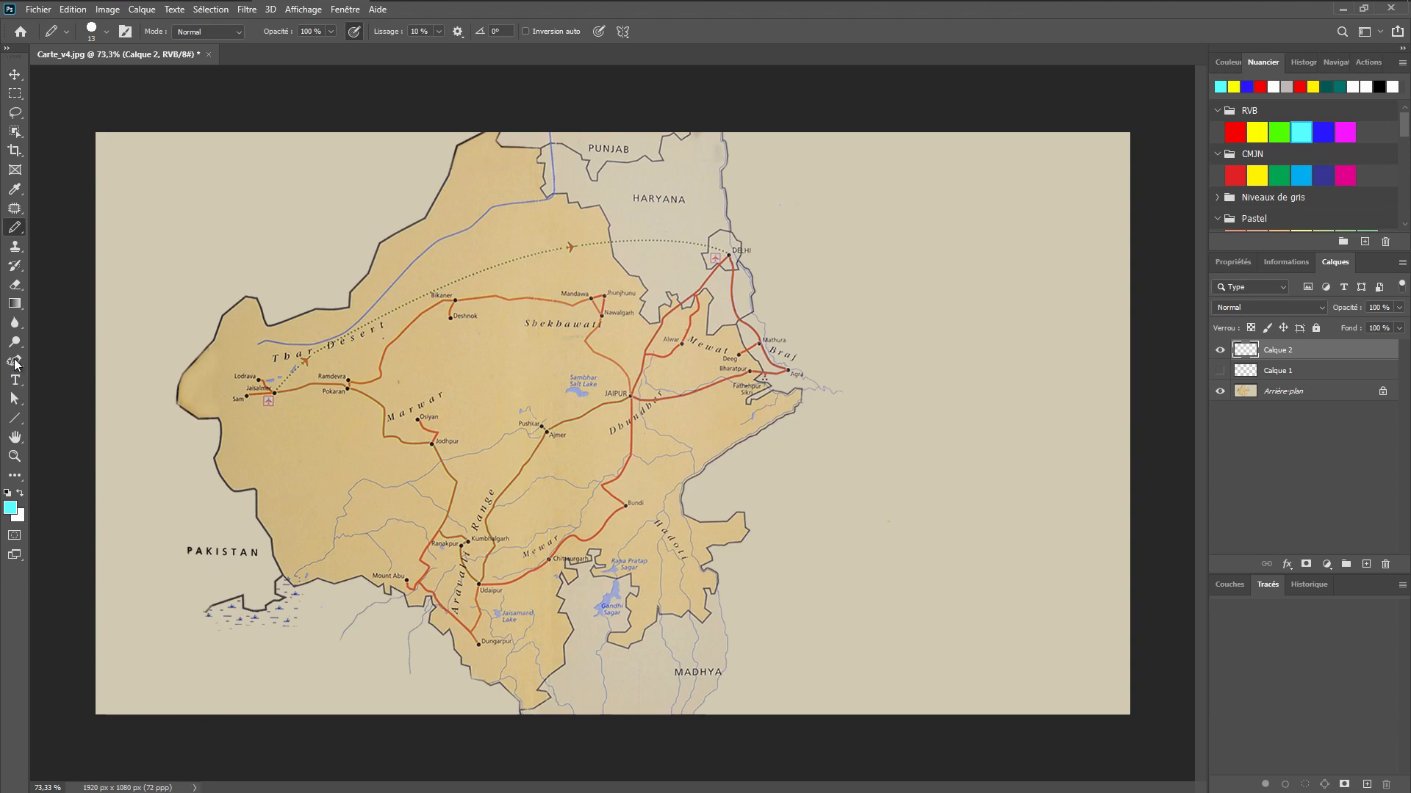
left_click(15, 362)
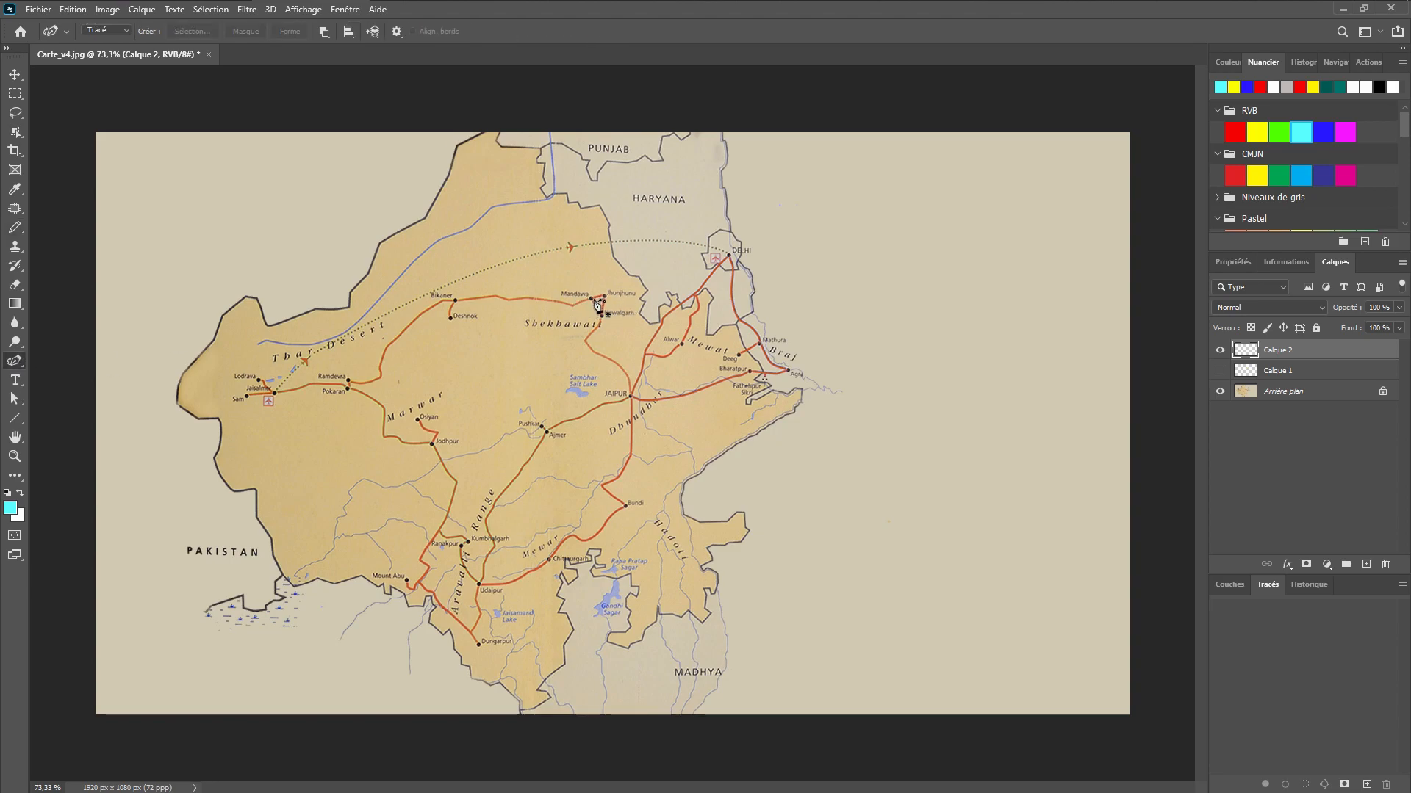
scroll(595, 304, "up", 3)
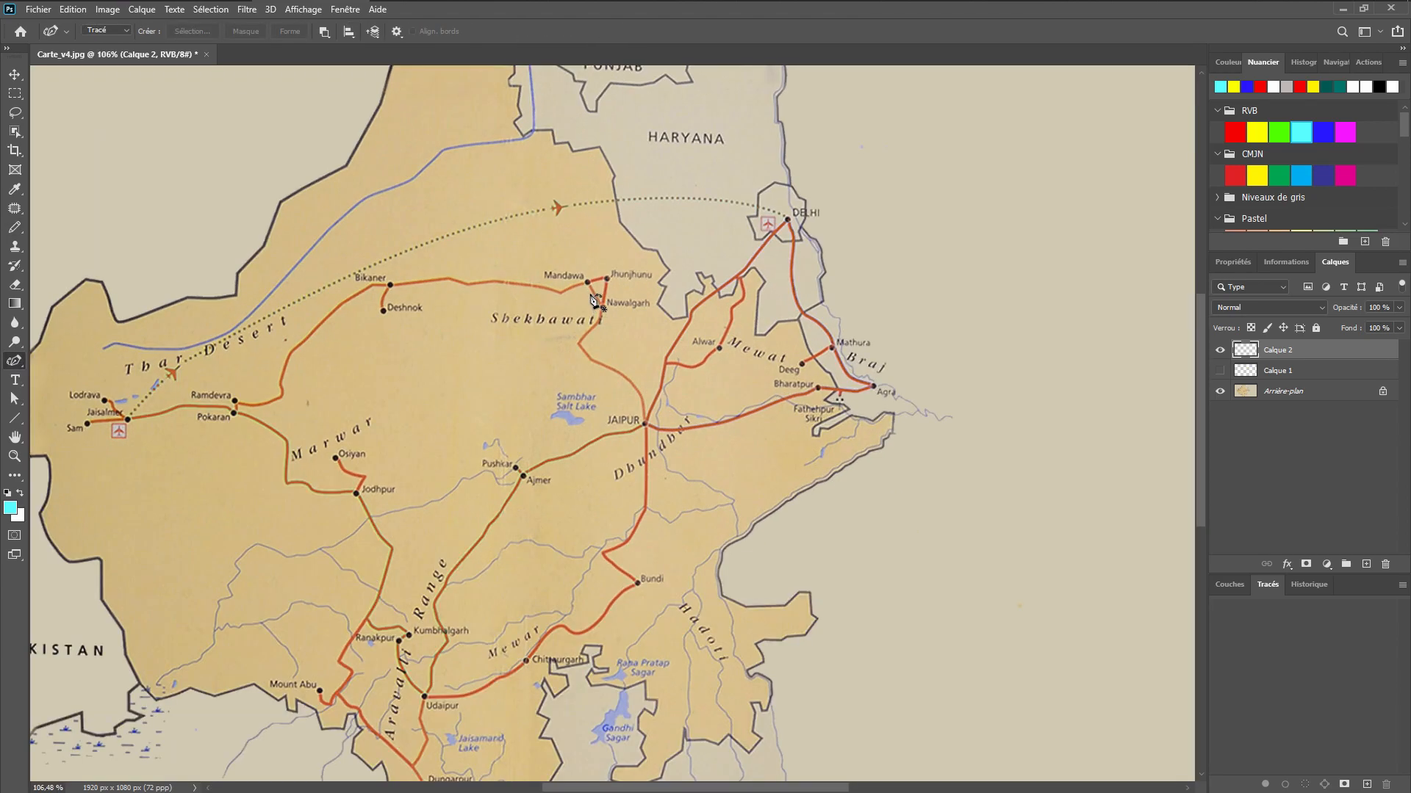
left_click(587, 282)
left_click(559, 293)
left_click(497, 280)
left_click(469, 284)
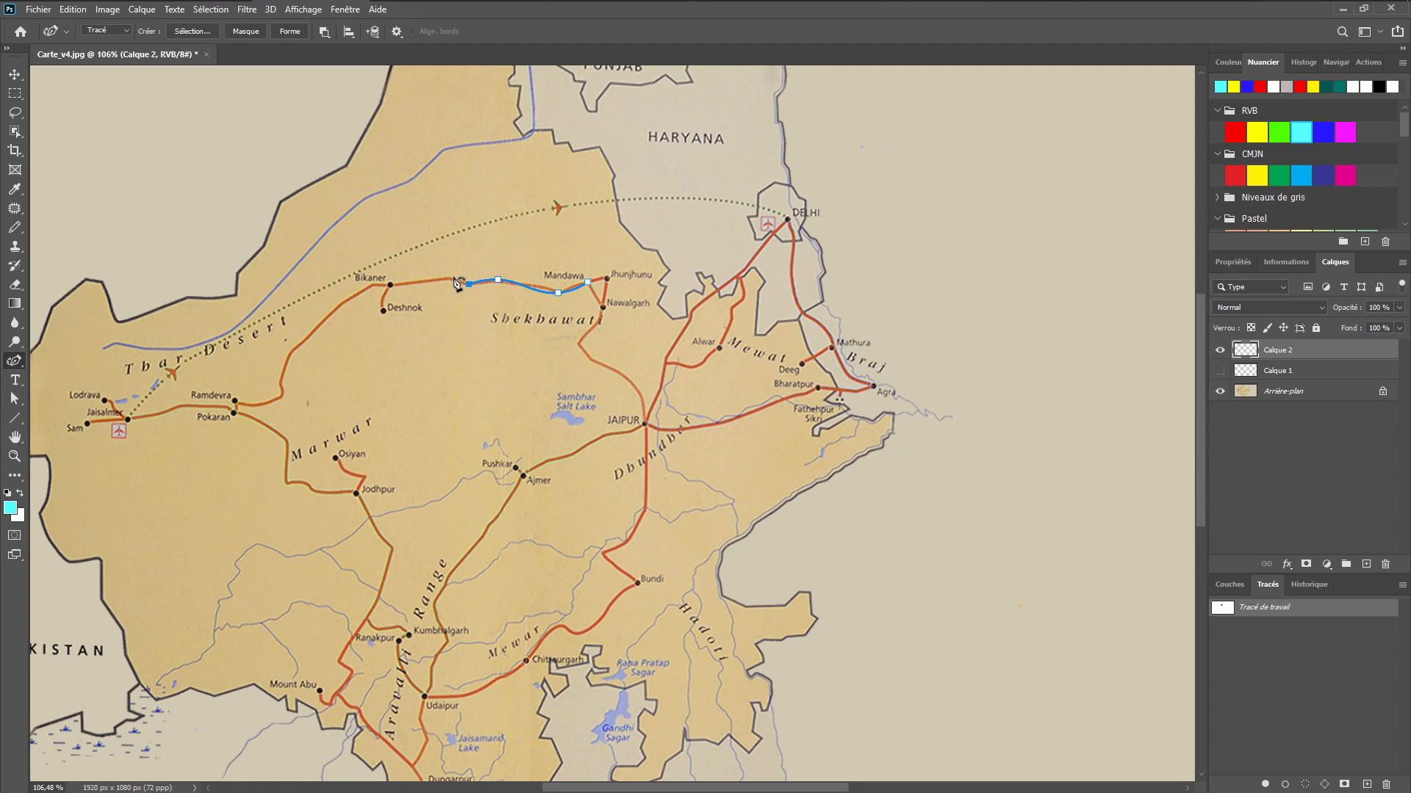
left_click(451, 277)
left_click(390, 285)
left_click(452, 277, "alt")
Stroke the Mandawa to Bikaner work path on Calque 2 using the Crayon tool
left_click(1402, 584)
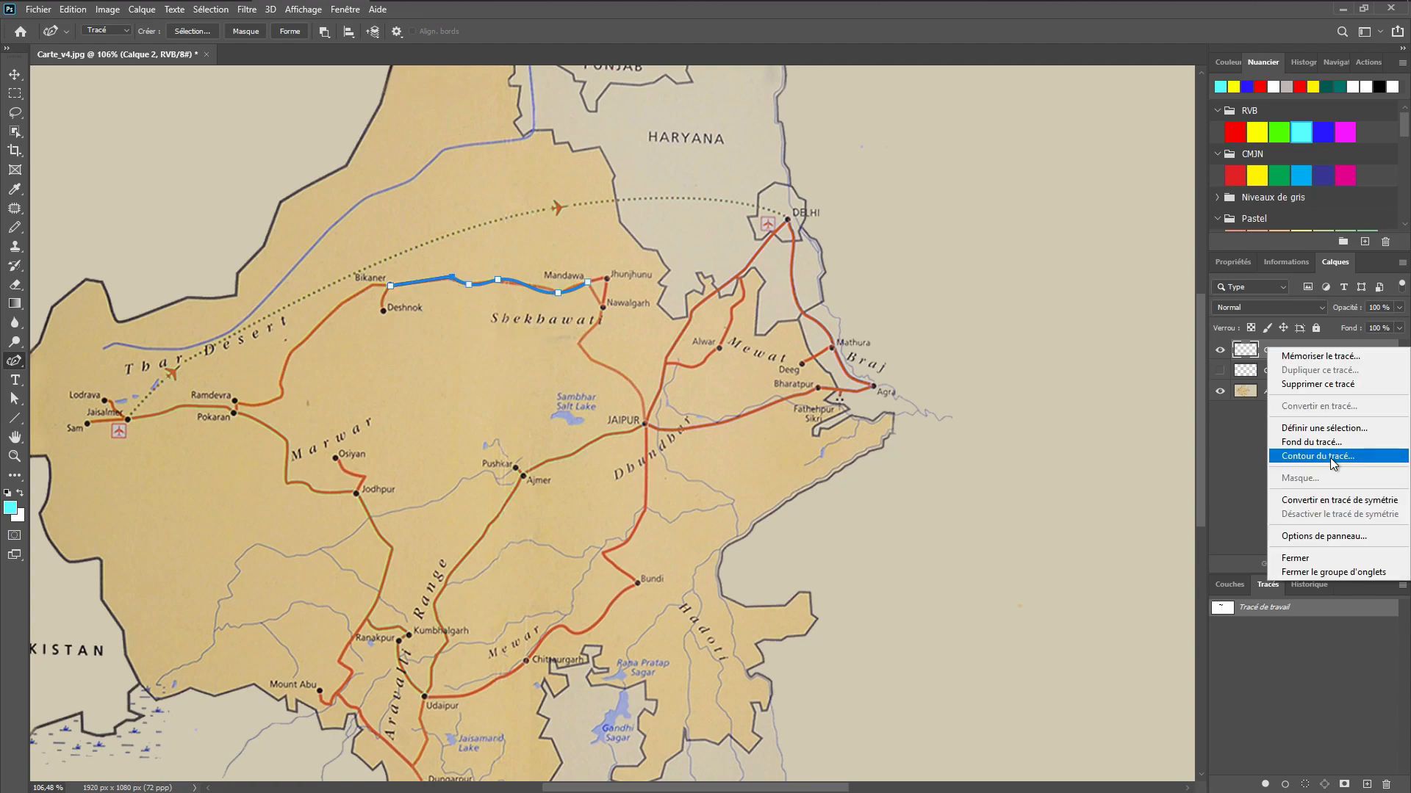
left_click(1366, 457)
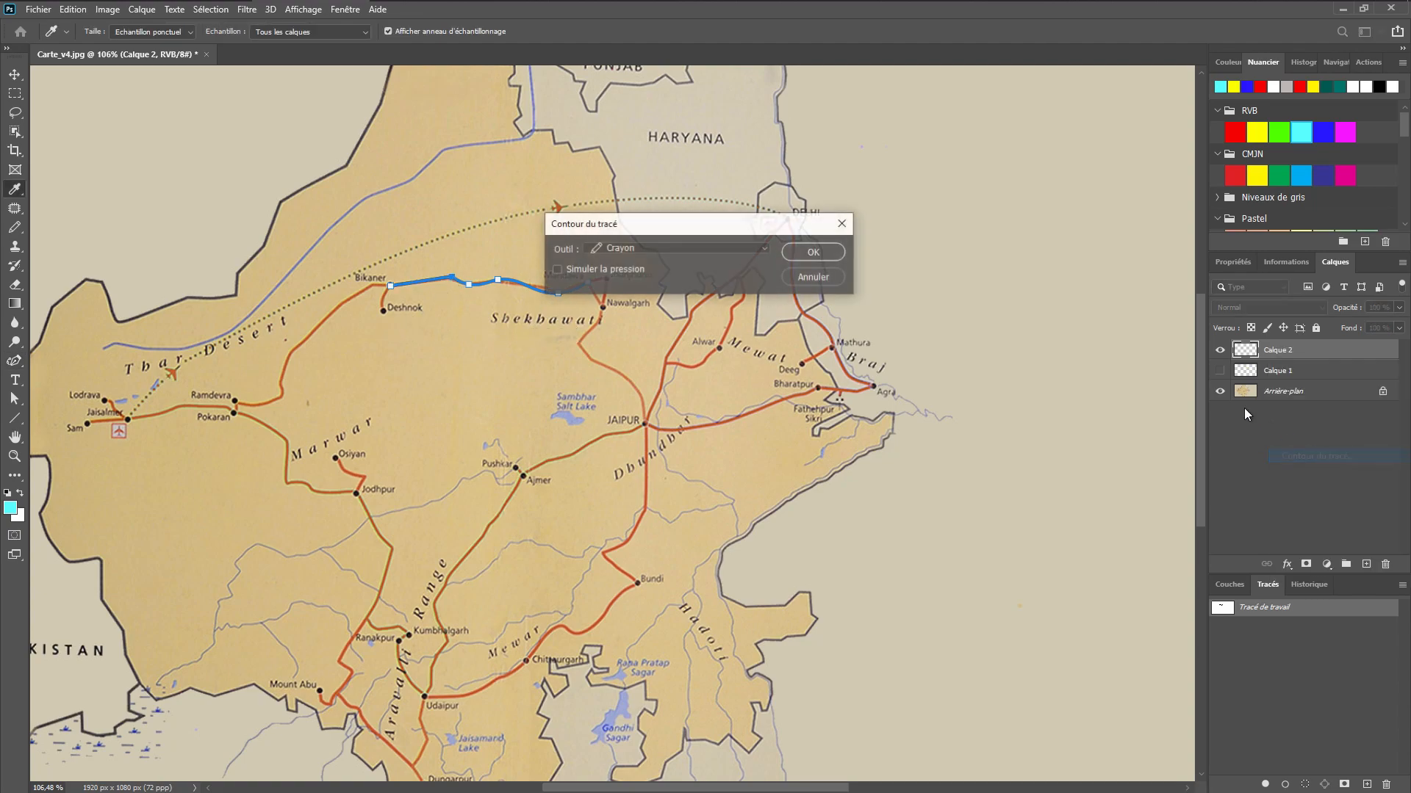
left_click(814, 252)
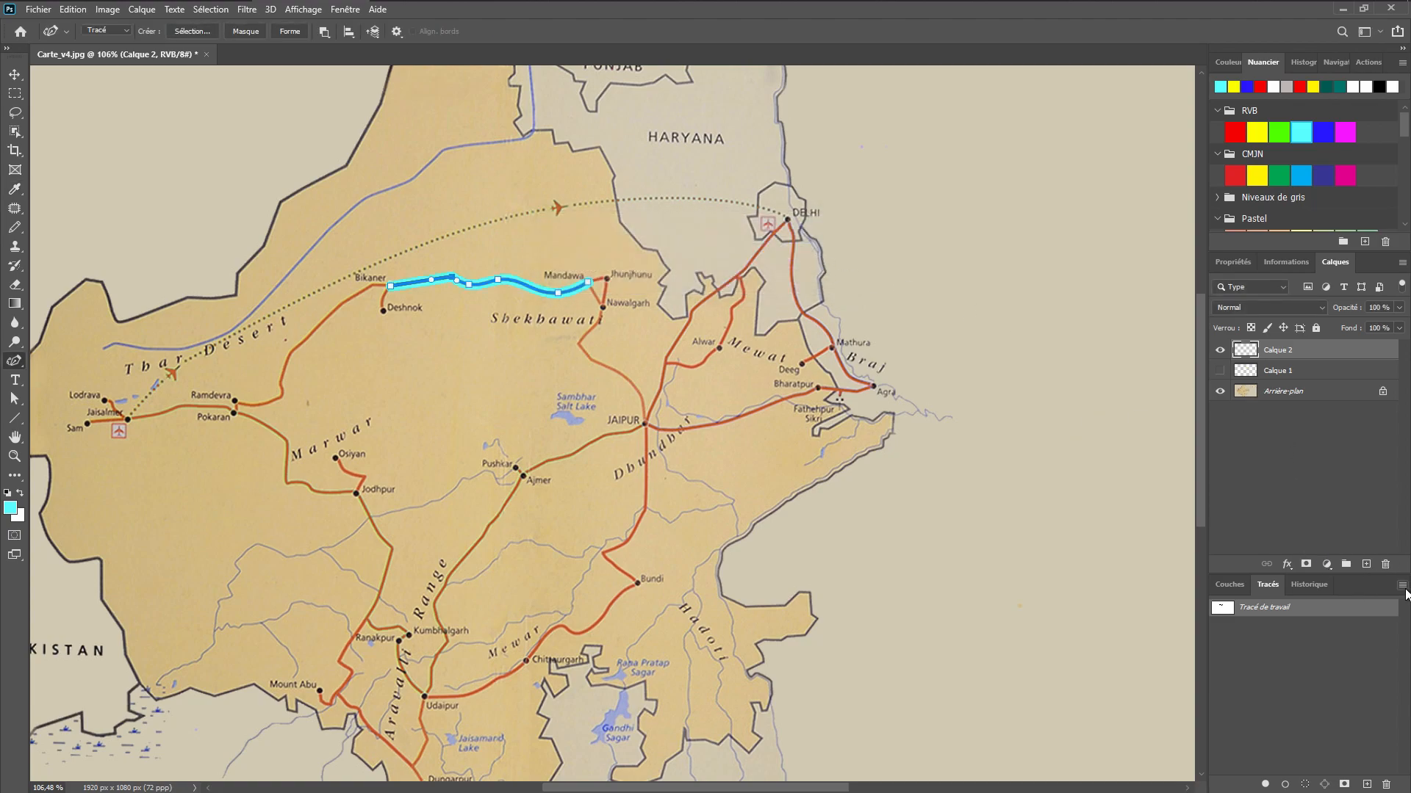
Delete the work path and hide the Arrière-plan layer so only the cyan route is displayed
left_click(1402, 586)
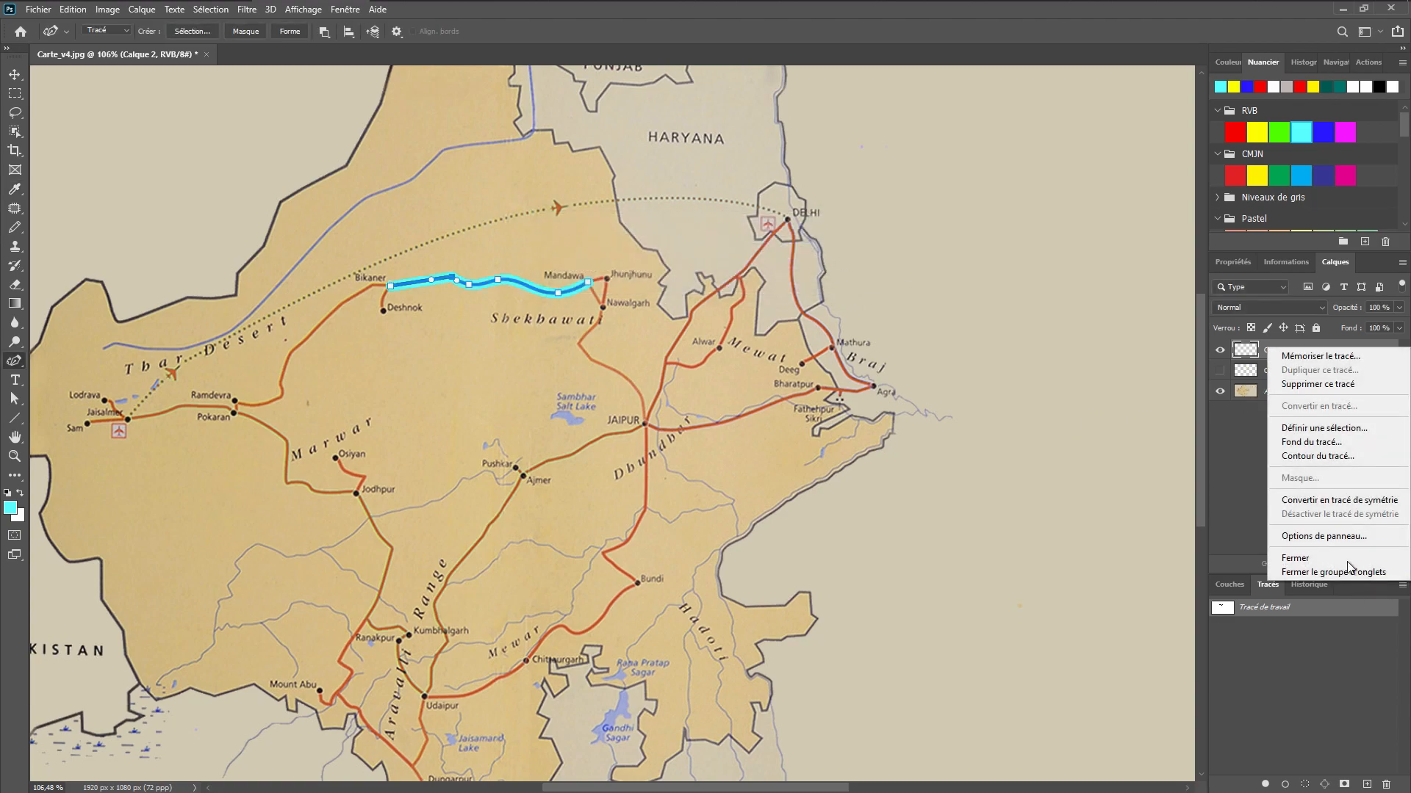
left_click(1313, 394)
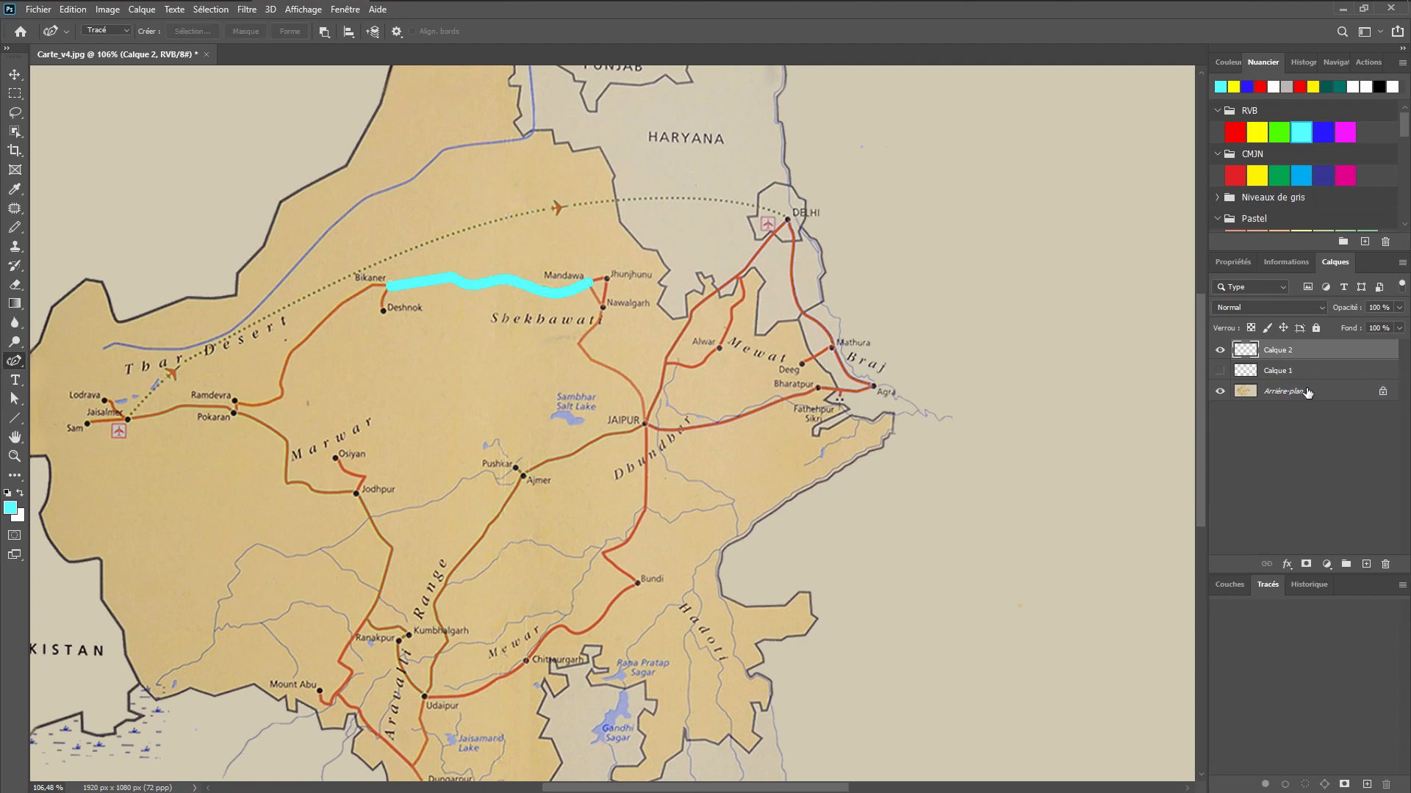
left_click(1218, 392)
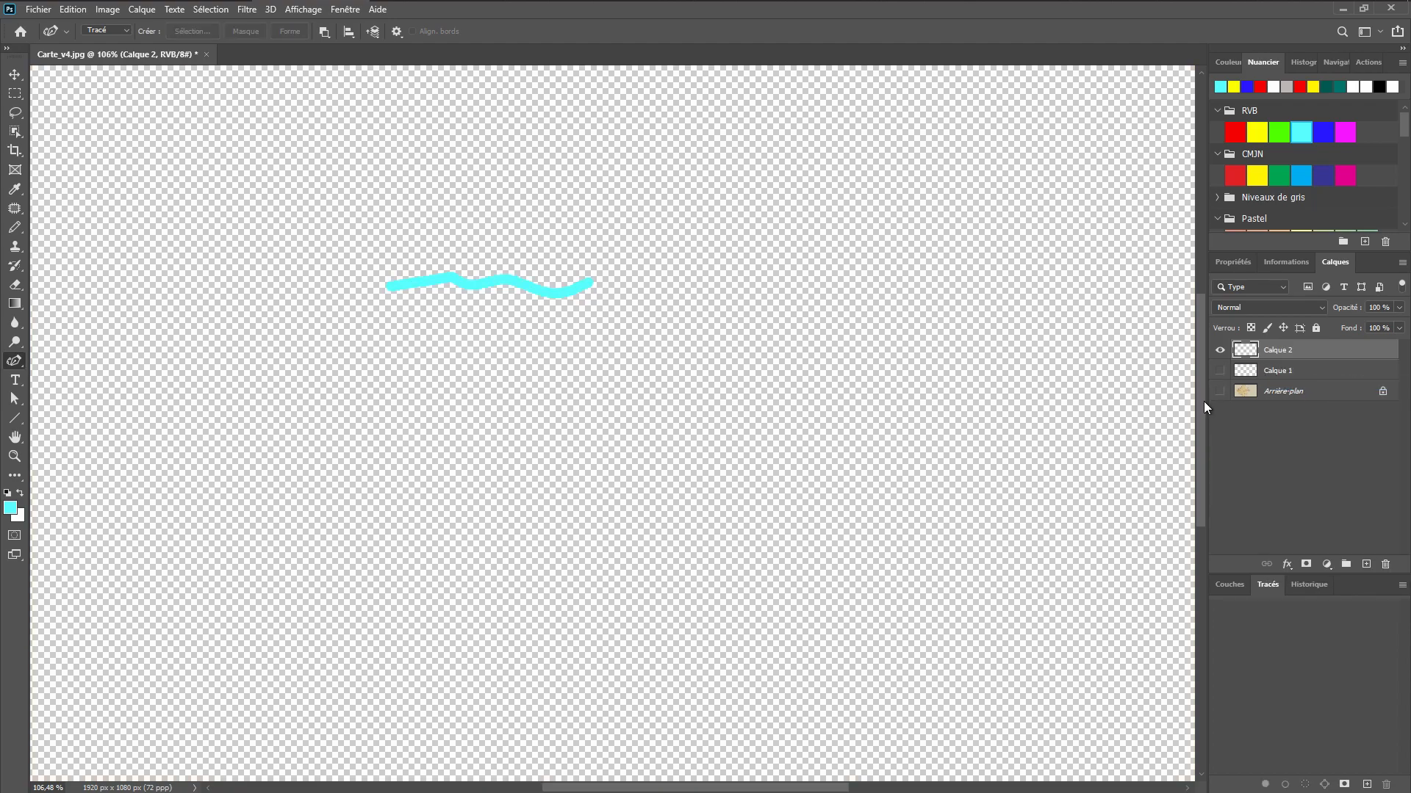
Export the cyan route as a transparent PNG, replacing the existing Trace_v2.png in the Courant folder
key("ctrl+alt+shift+w")
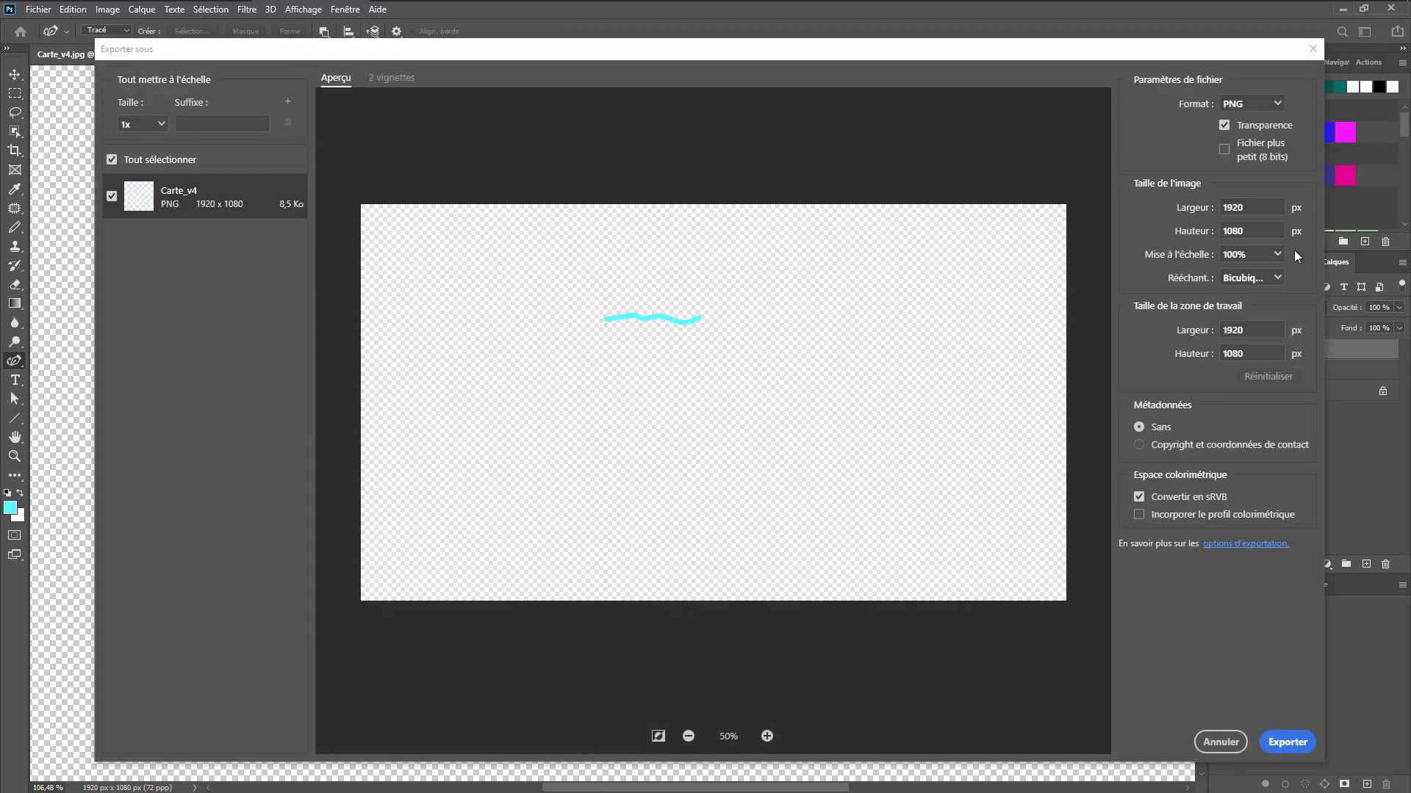
left_click(1286, 742)
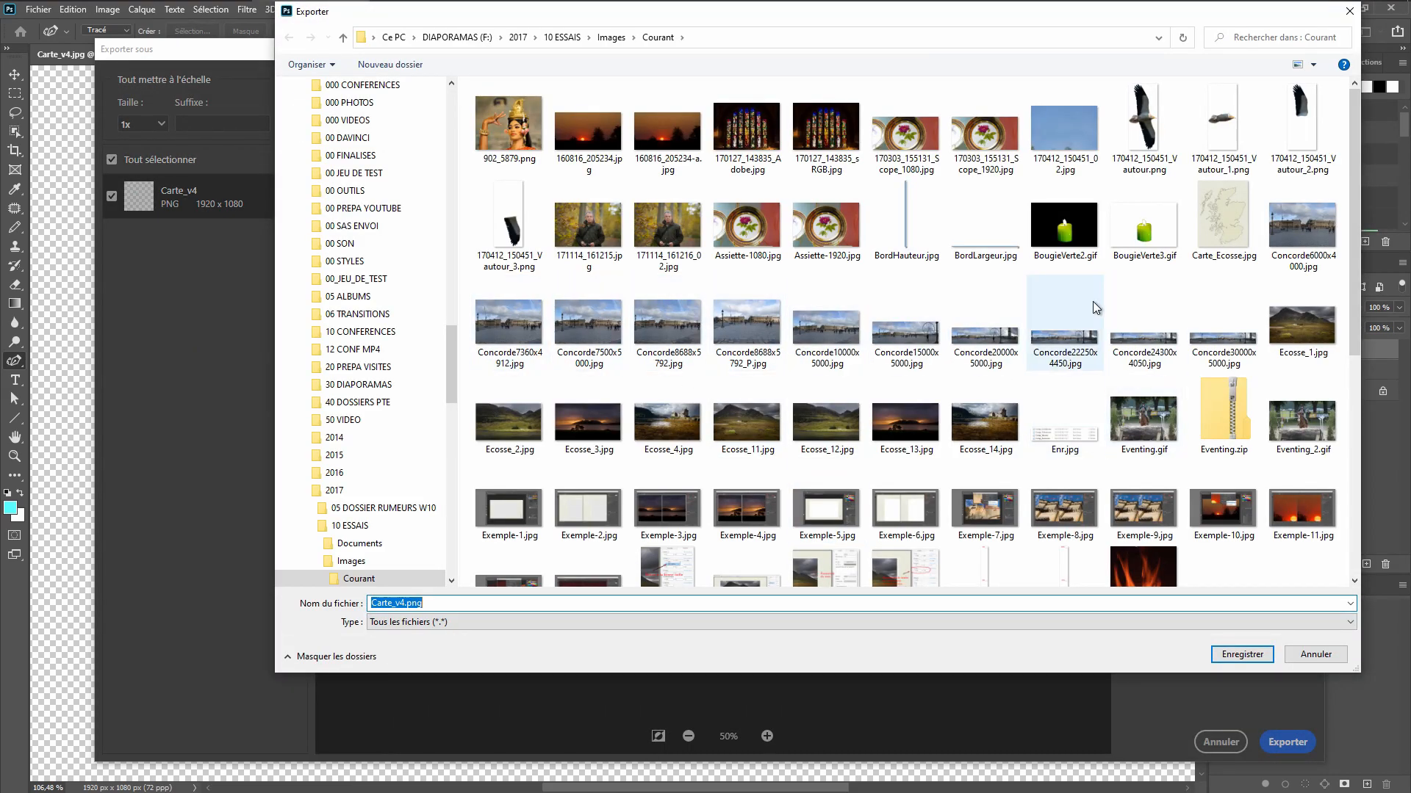
scroll(1105, 507, "down", 5)
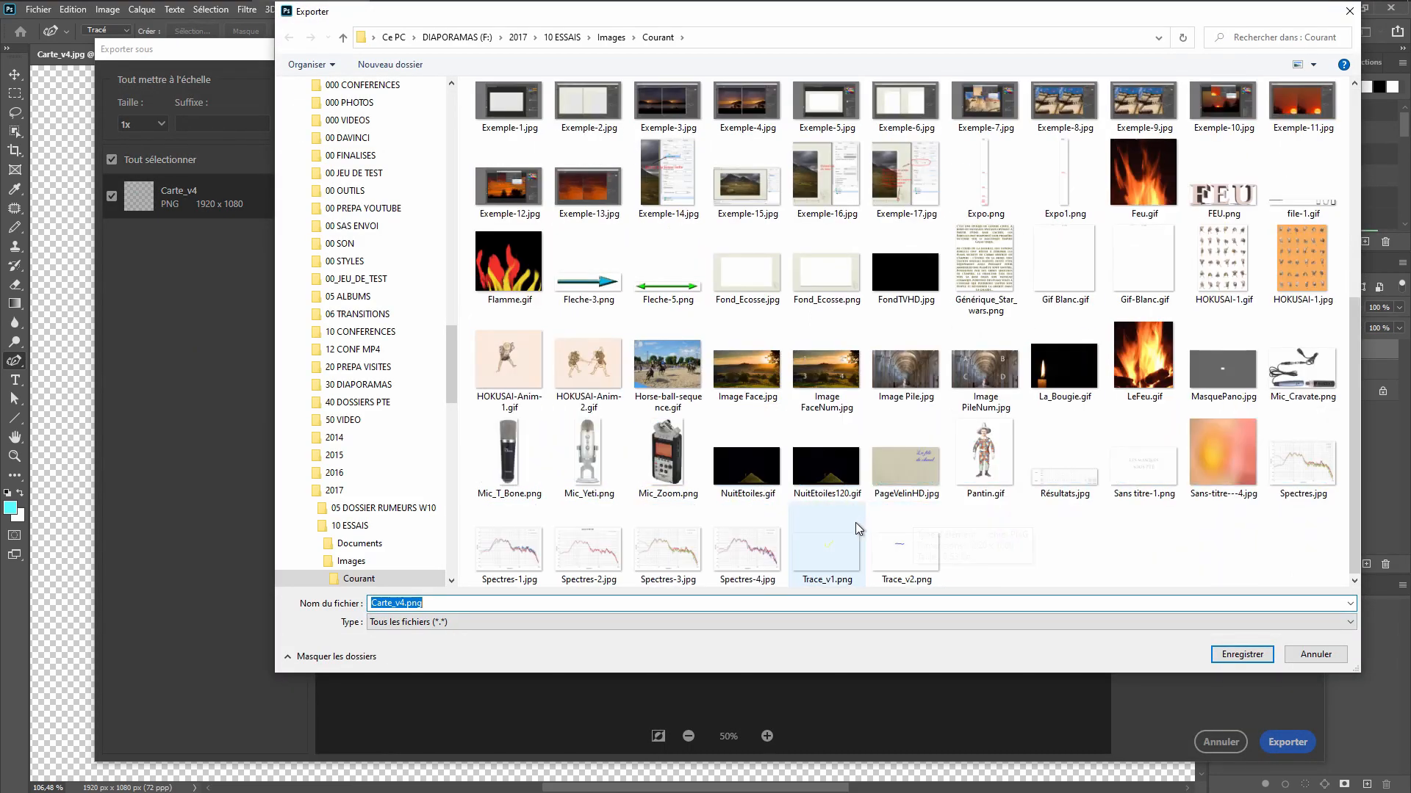
left_click(904, 554)
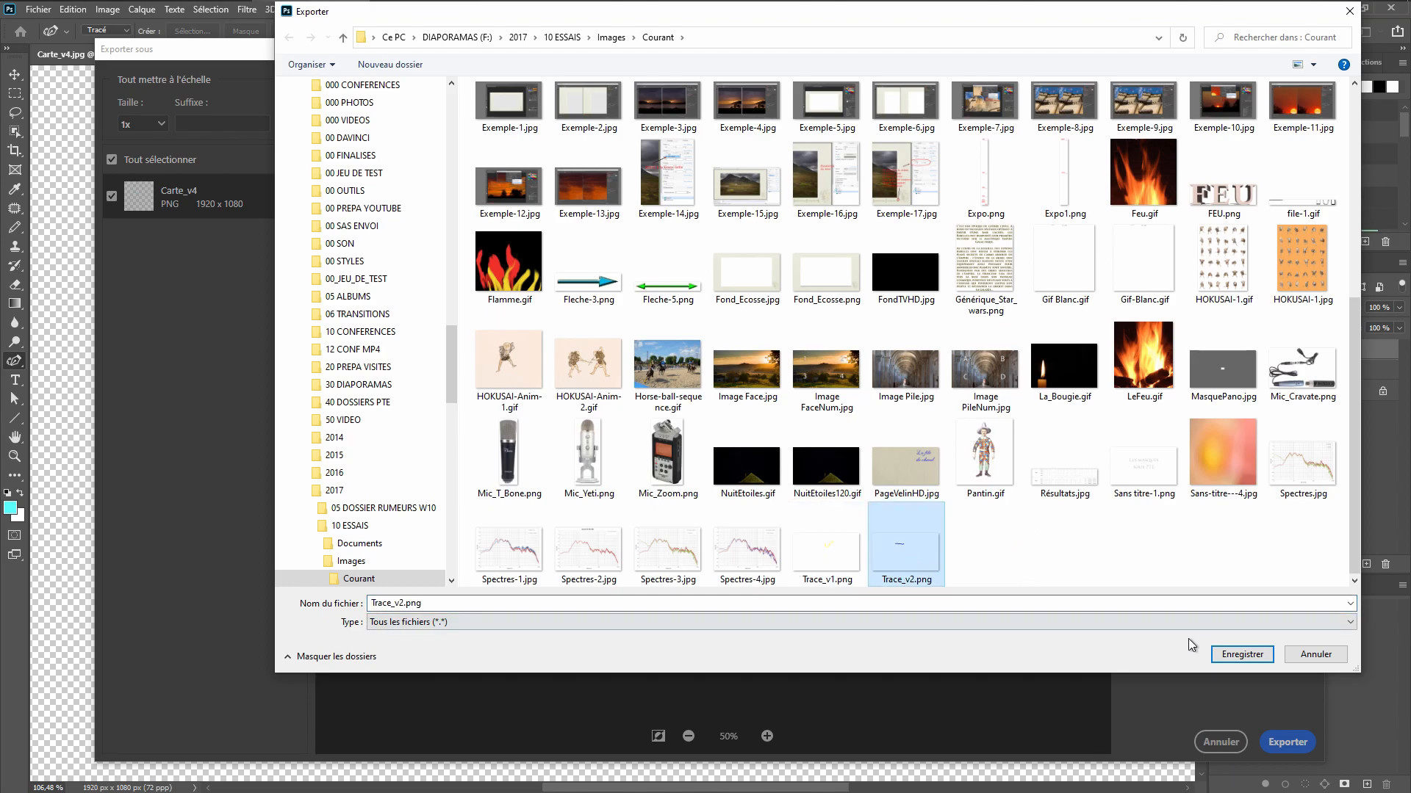
left_click(1232, 662)
left_click(738, 404)
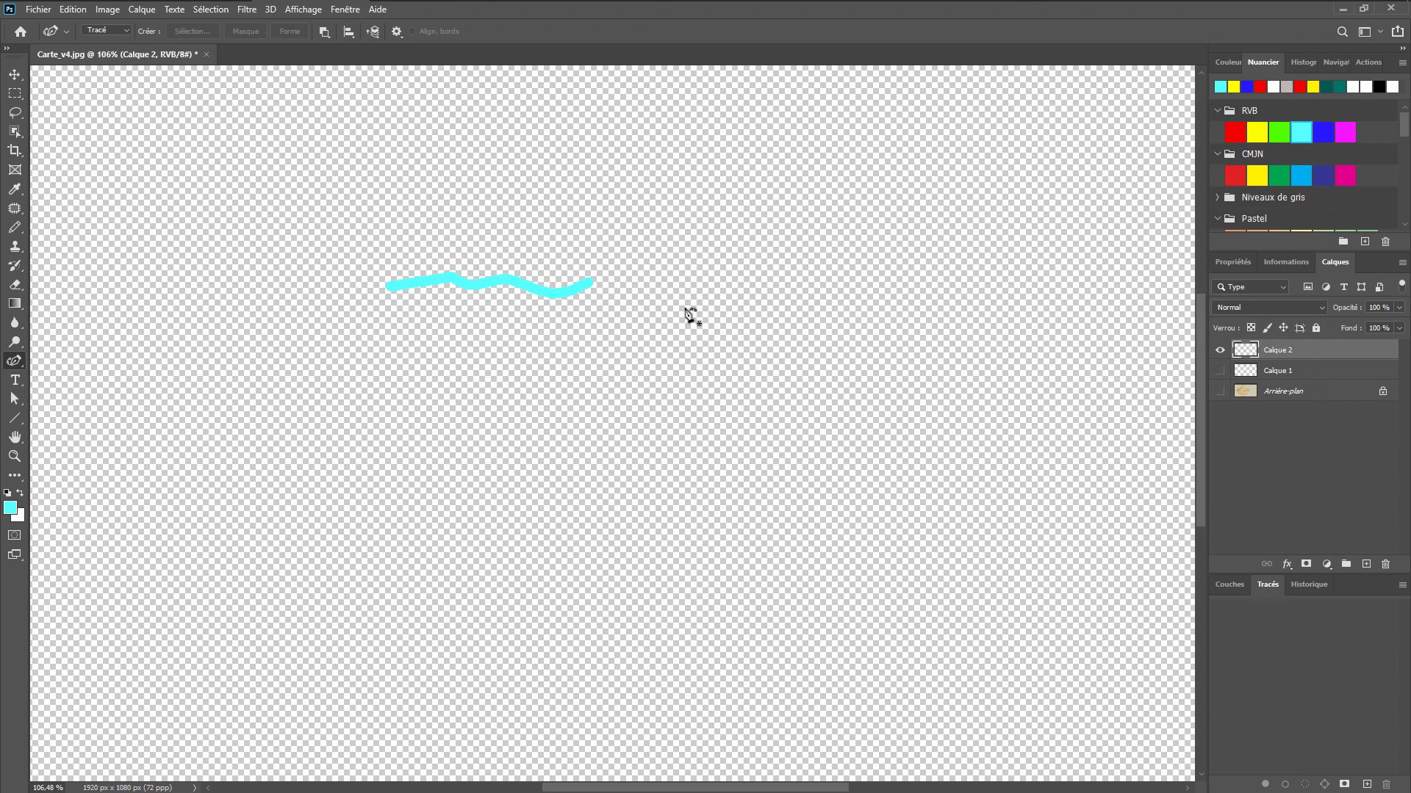
Switch to PTE AV Studio Pro, deselect Carte_v4, and start adding a mask template of type Rectangle
key("alt+Tab")
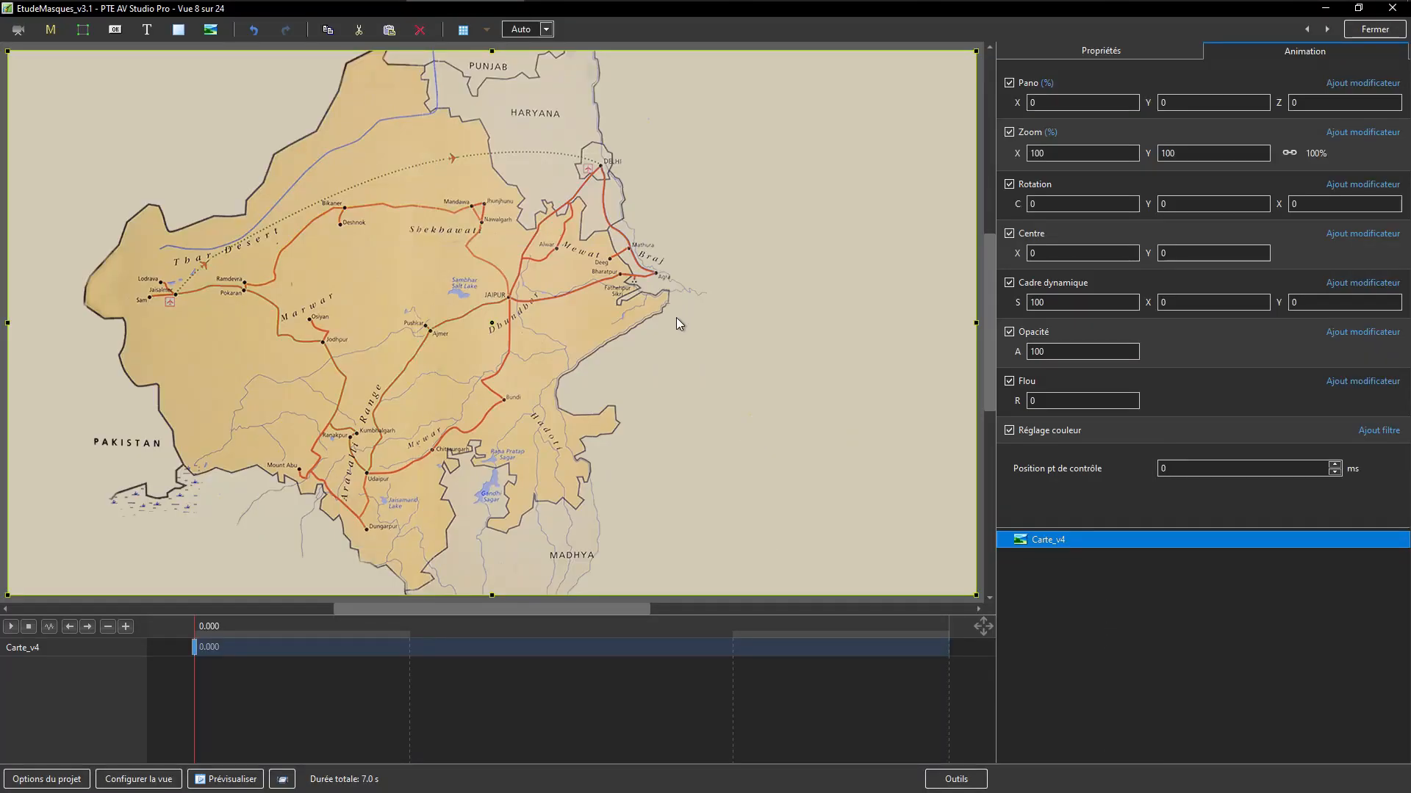
left_click(1056, 598)
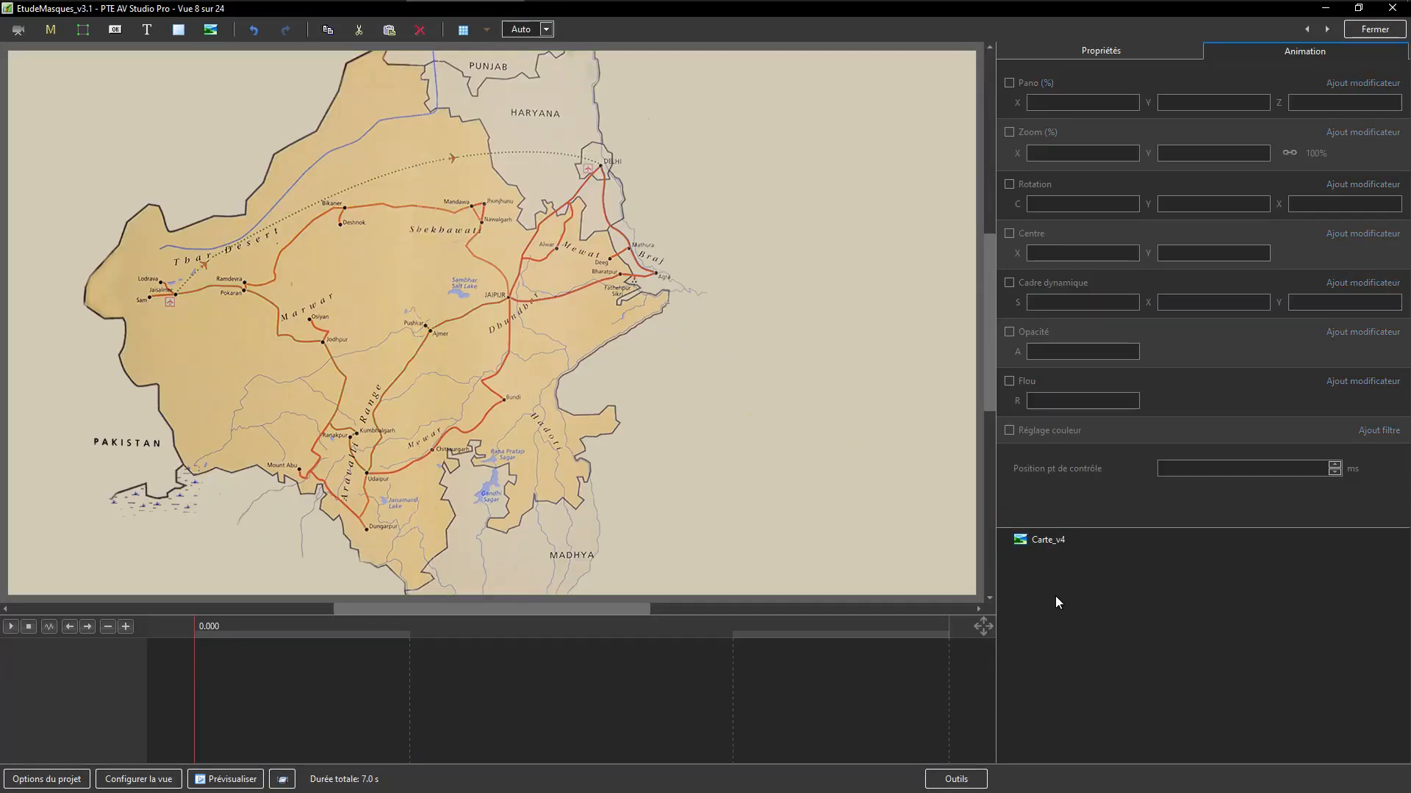
left_click(53, 32)
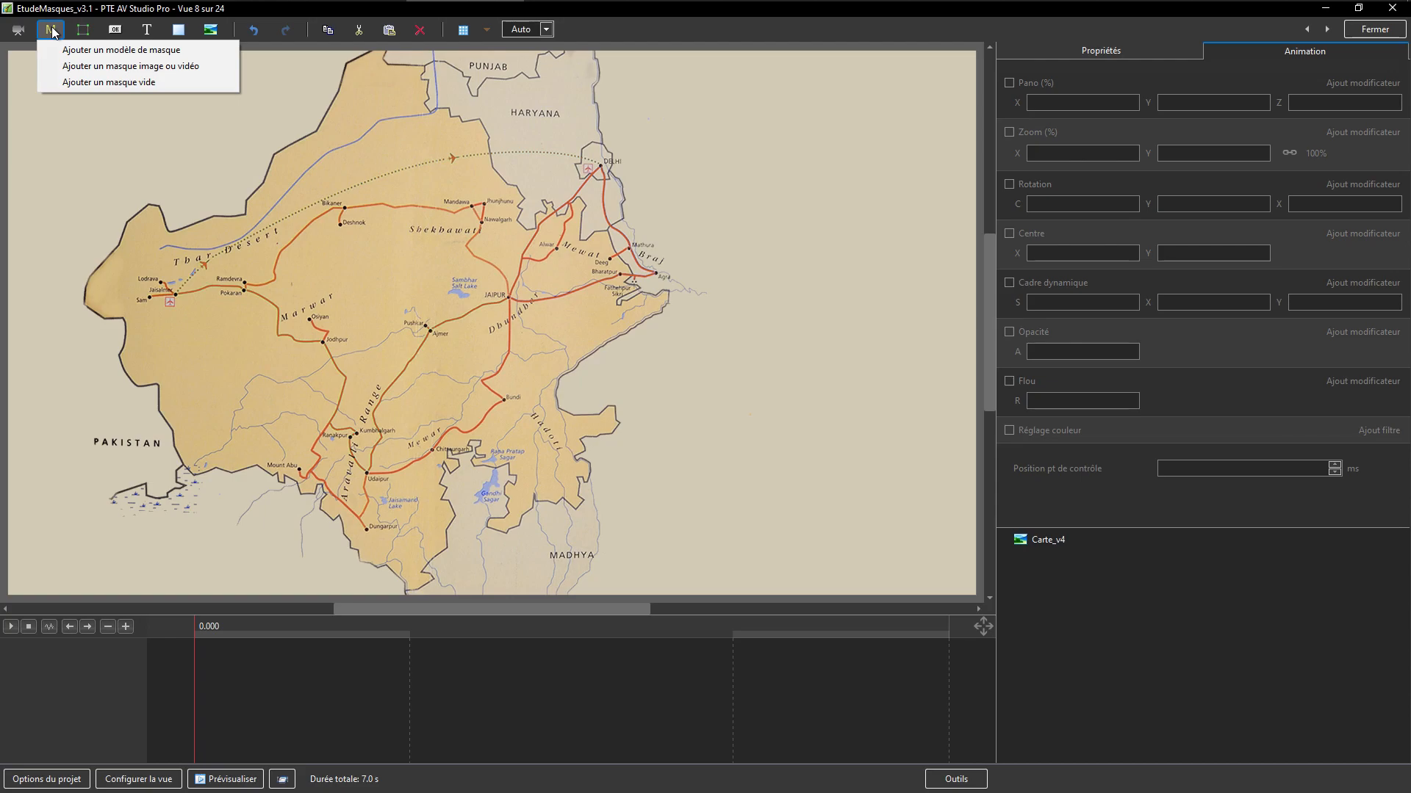
left_click(94, 50)
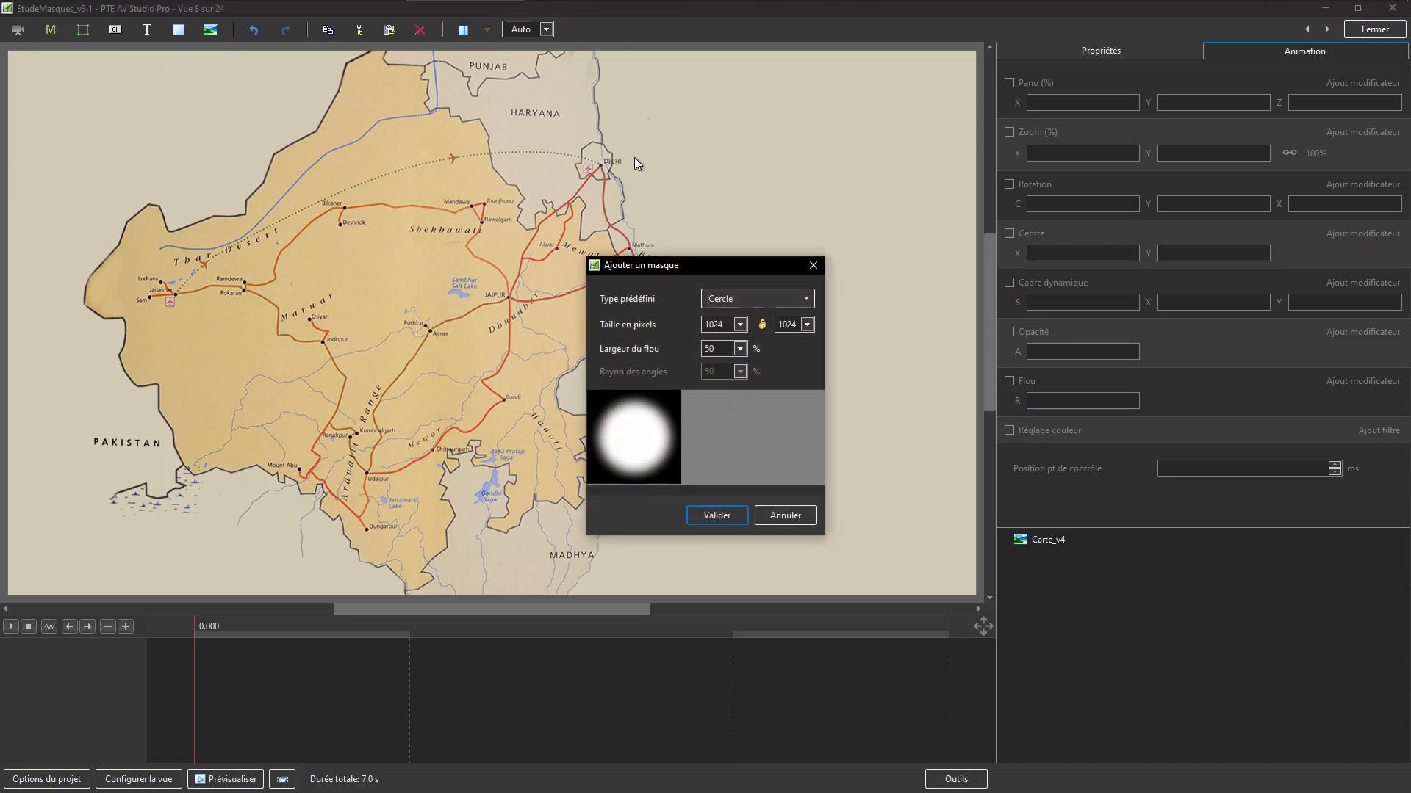
left_click(807, 301)
left_click(739, 317)
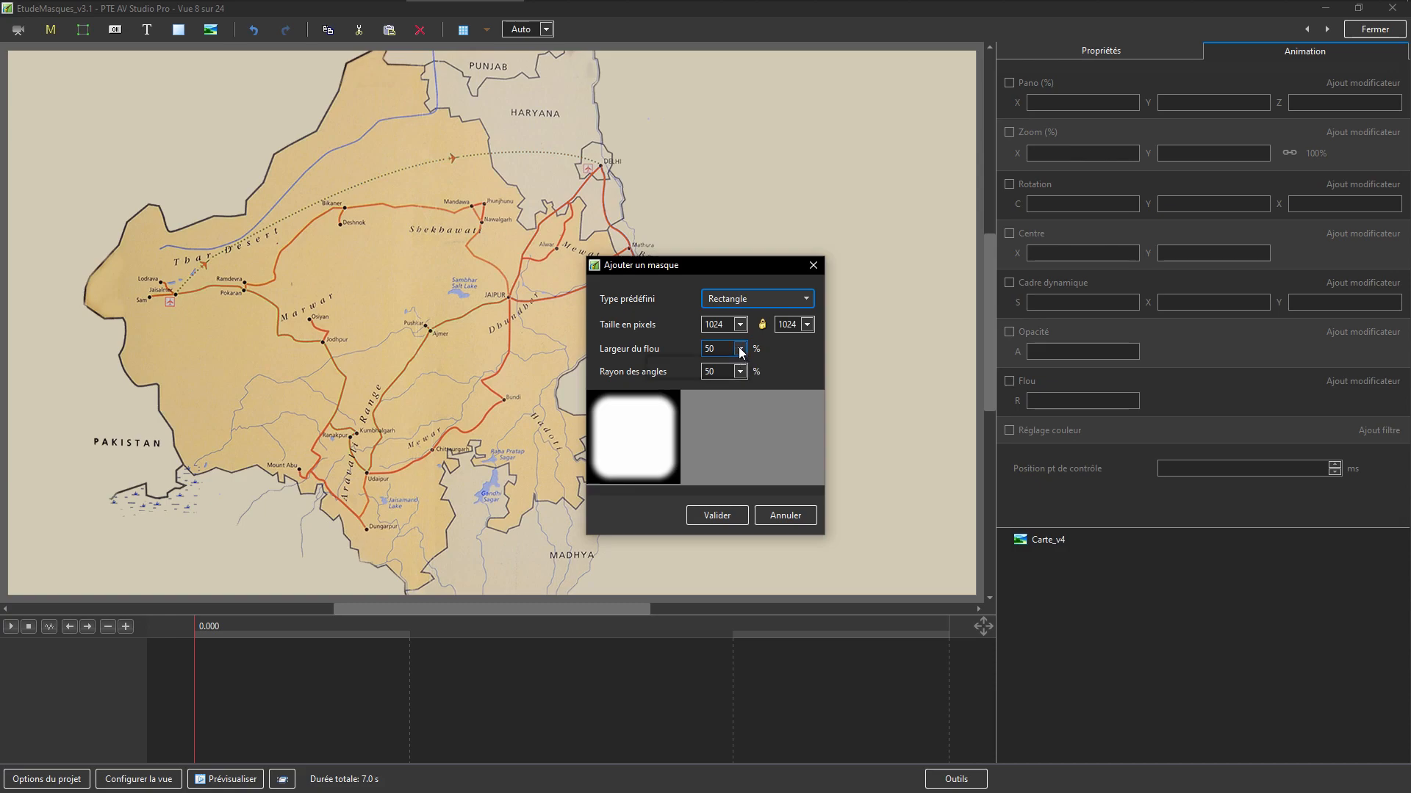
Create the rectangle mask with 0% blur width and the smallest corner radius, and scale Masque (Rectangle) down to about 65%
left_click(740, 352)
left_click_drag(709, 368, 608, 379)
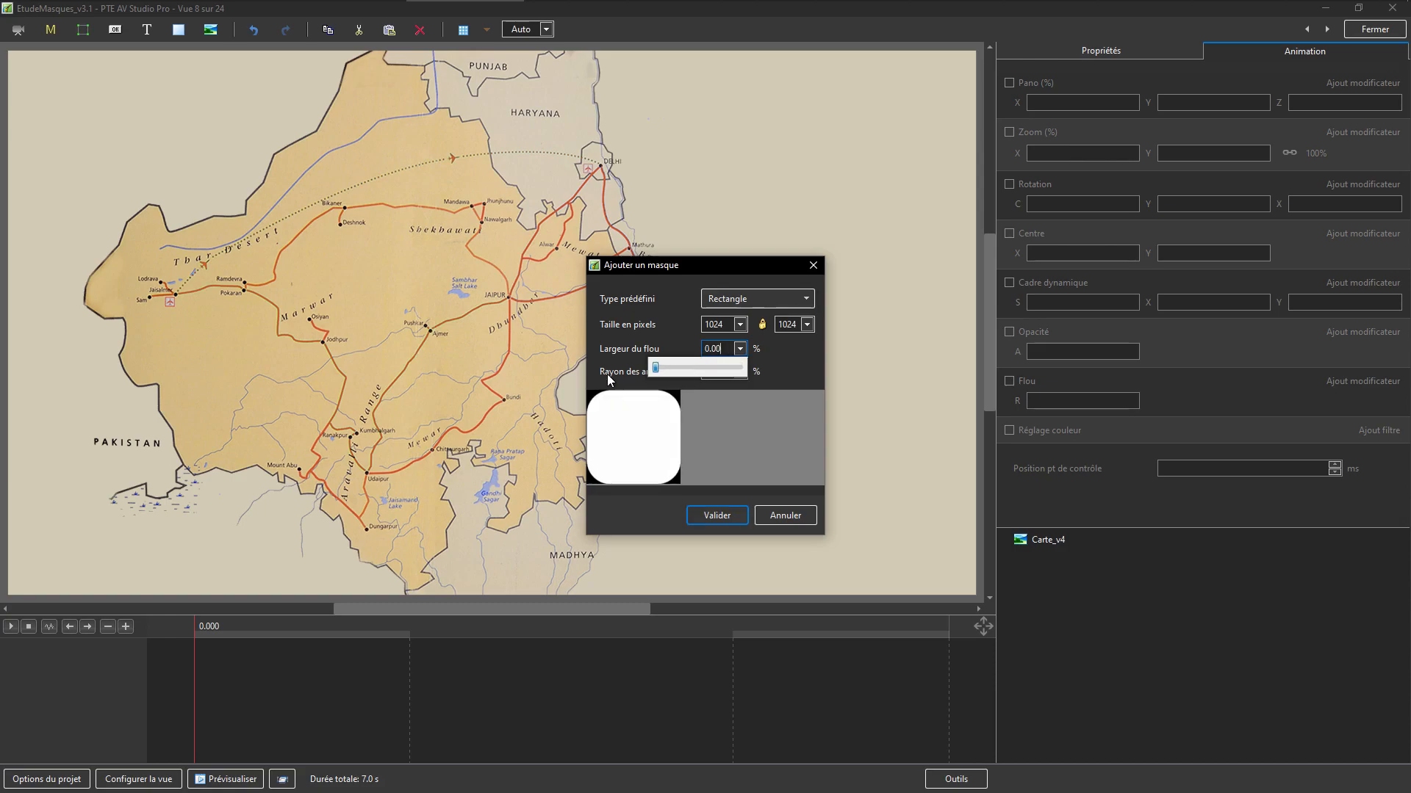
left_click(765, 372)
left_click(740, 371)
left_click_drag(698, 394, 648, 388)
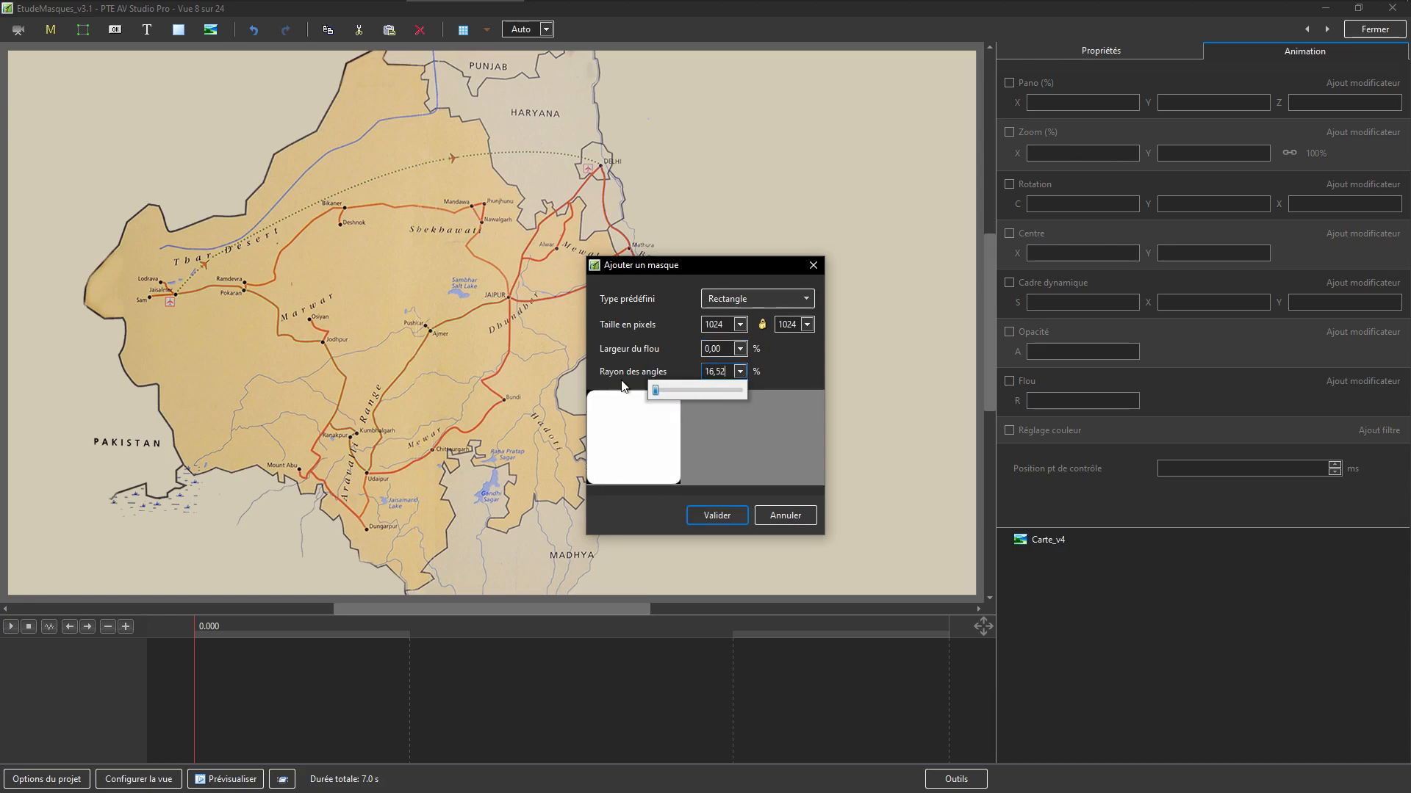
left_click(716, 514)
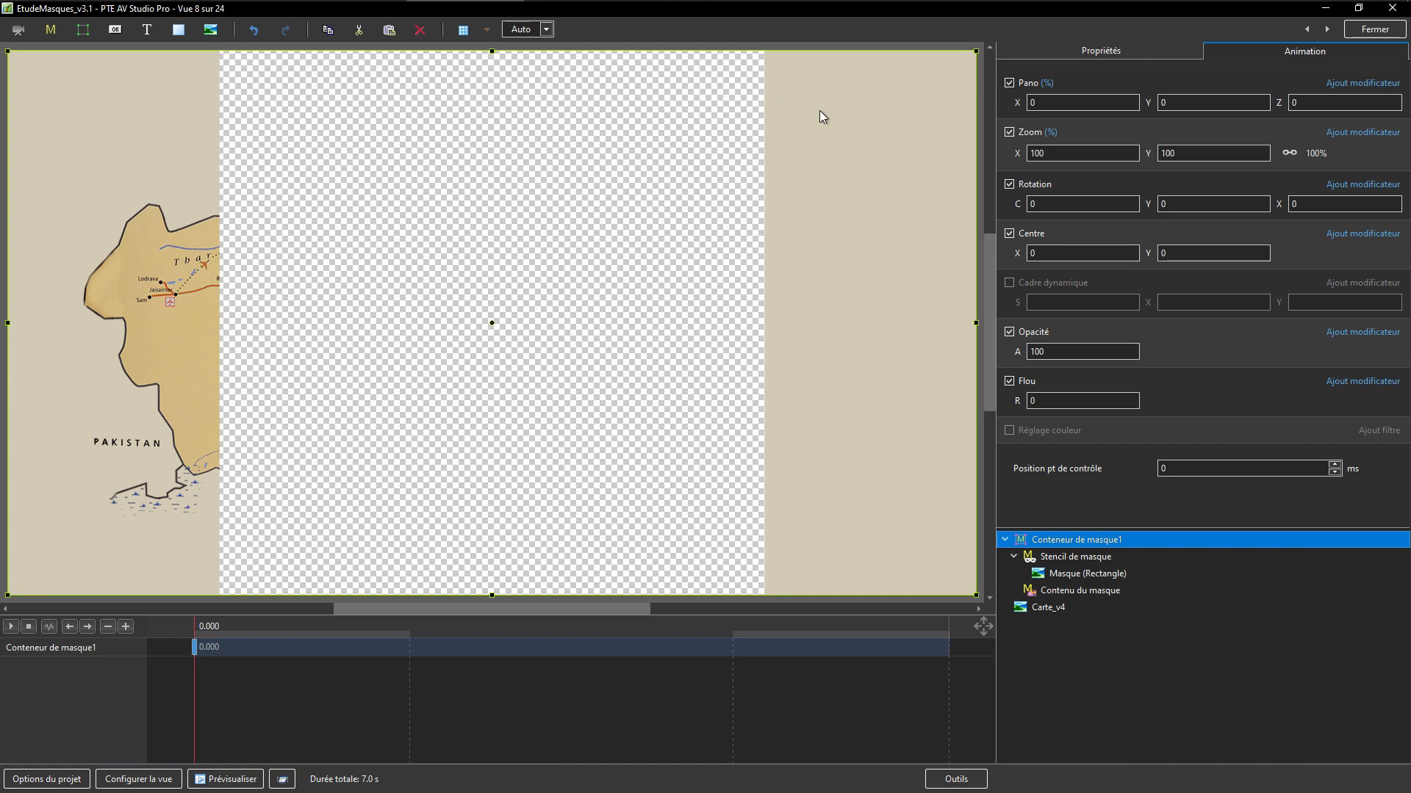
left_click(1078, 575)
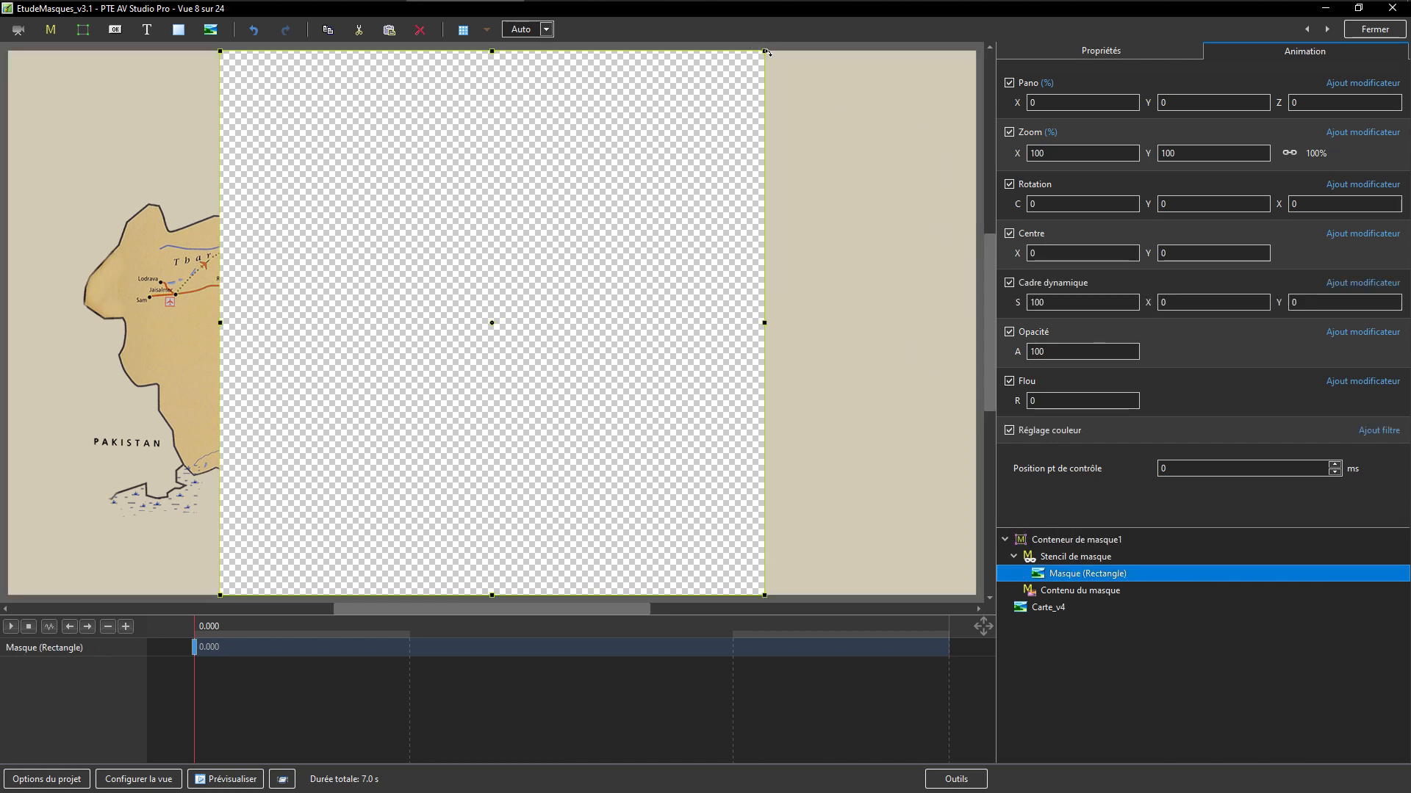
left_click_drag(762, 51, 667, 179)
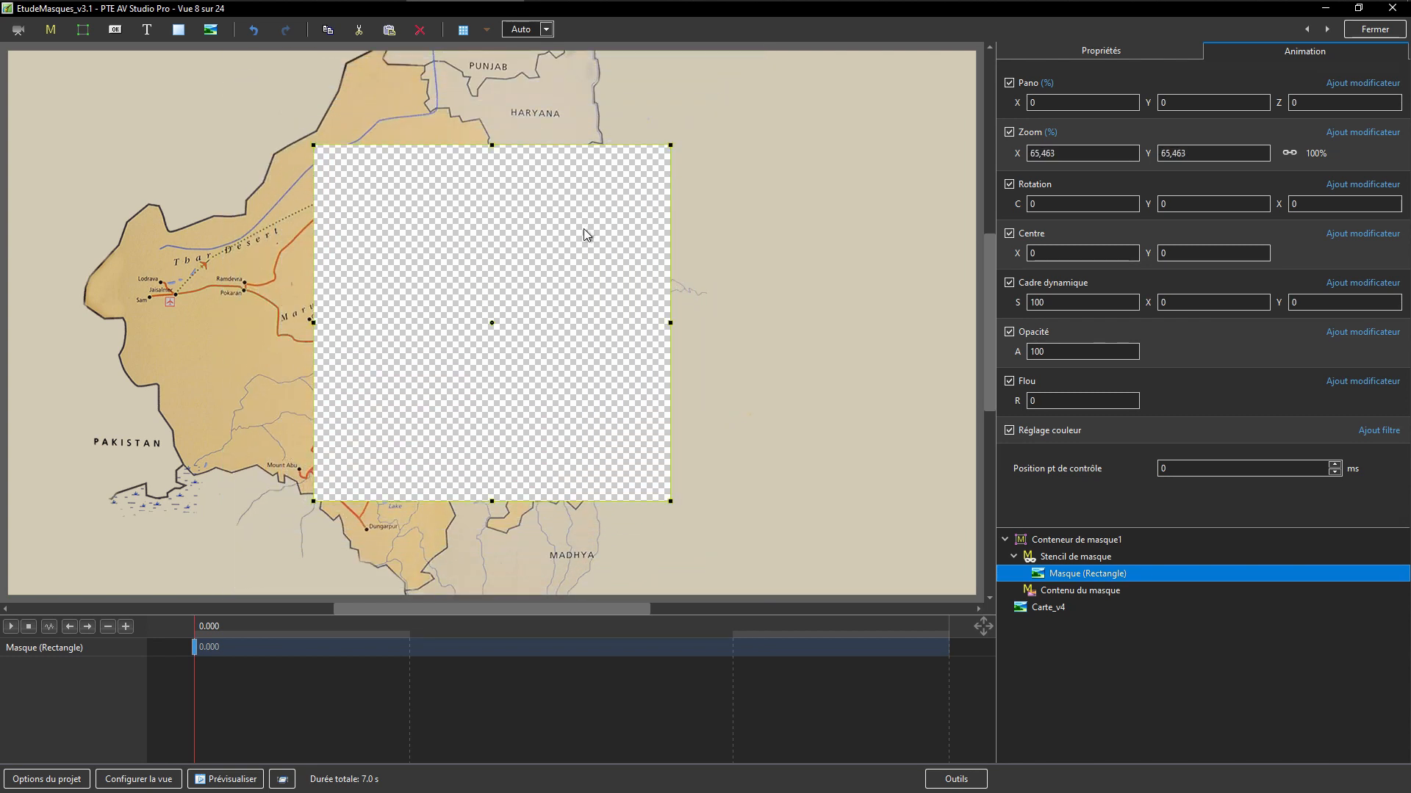
Add Trace_v1.png from the Courant folder to Contenu du masque
left_click(1071, 592)
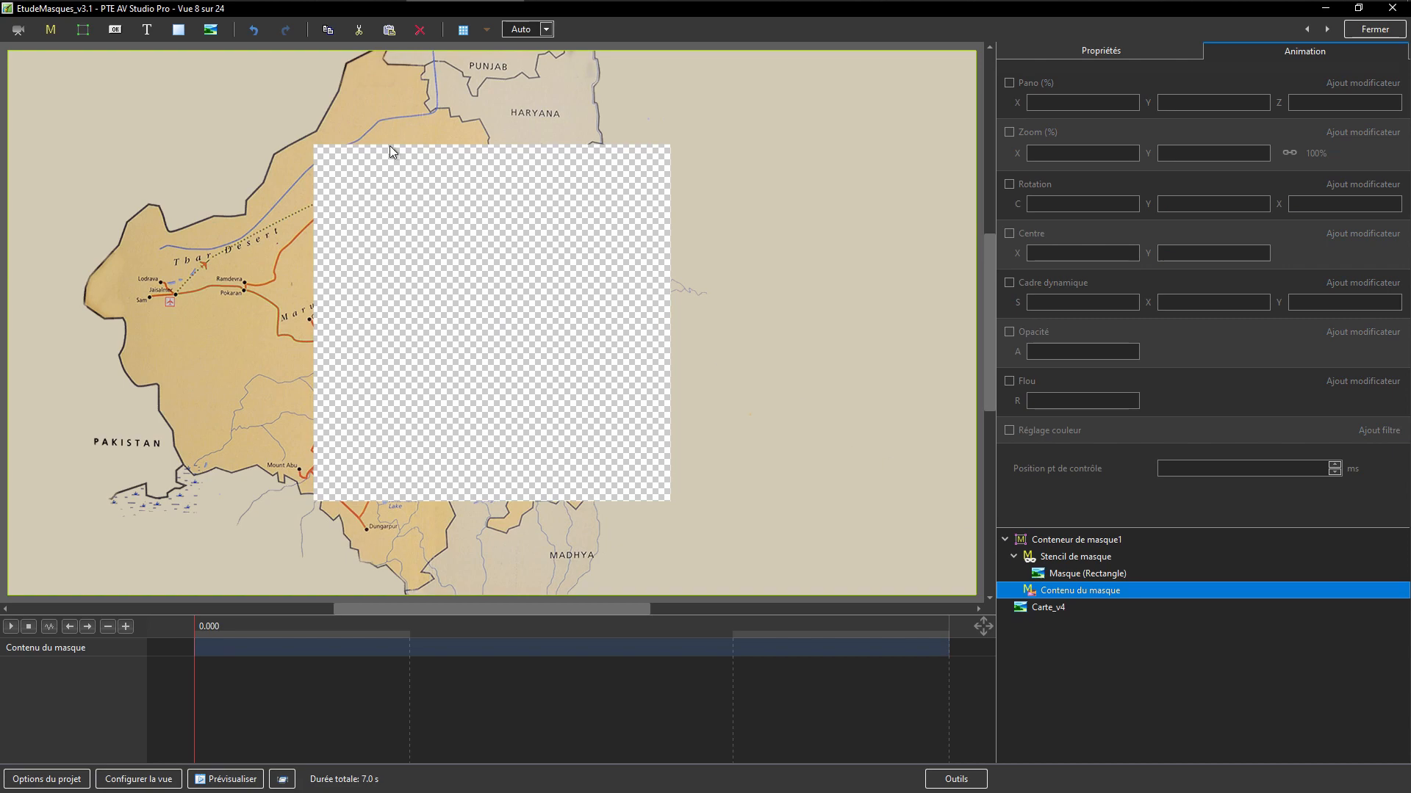
left_click(211, 30)
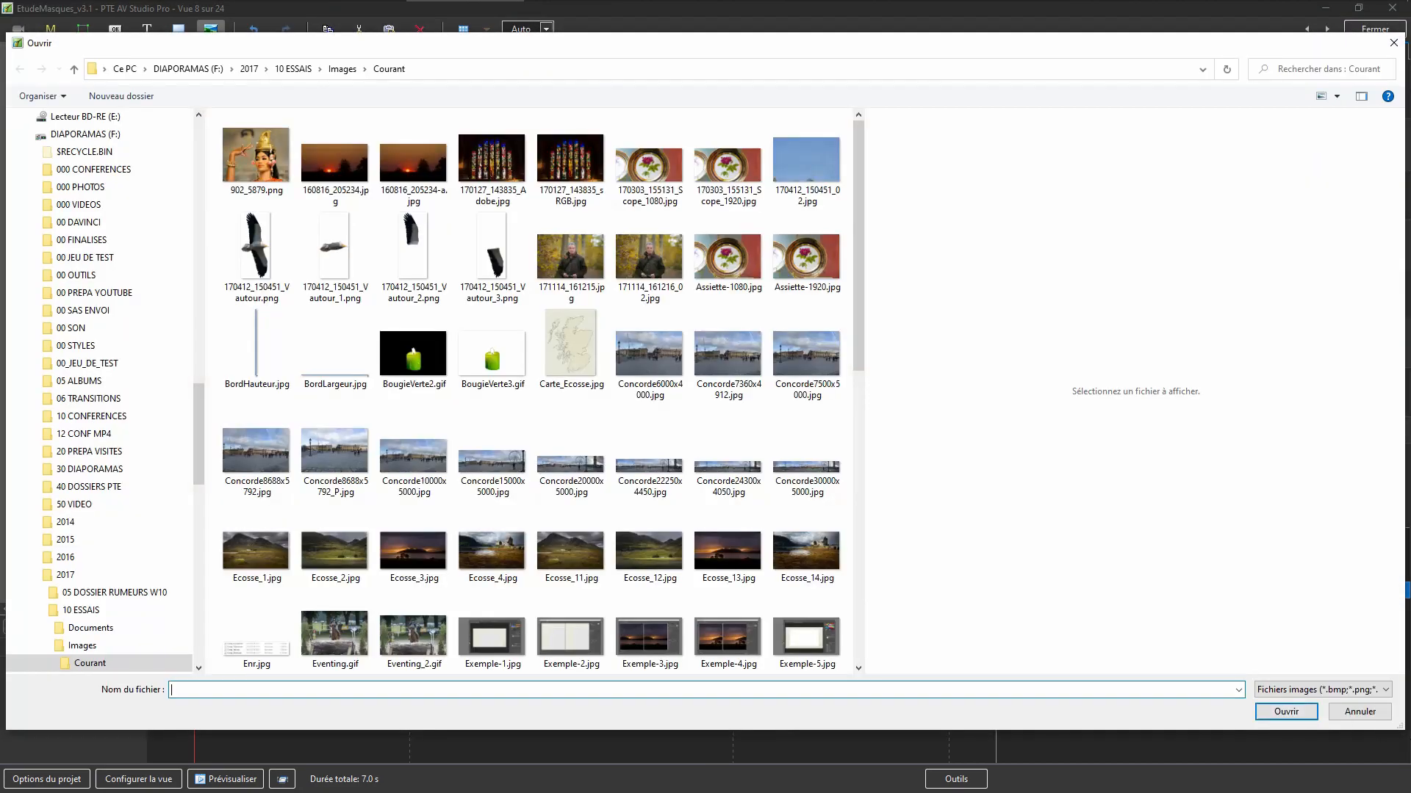
left_click_drag(858, 303, 848, 687)
left_click(738, 638)
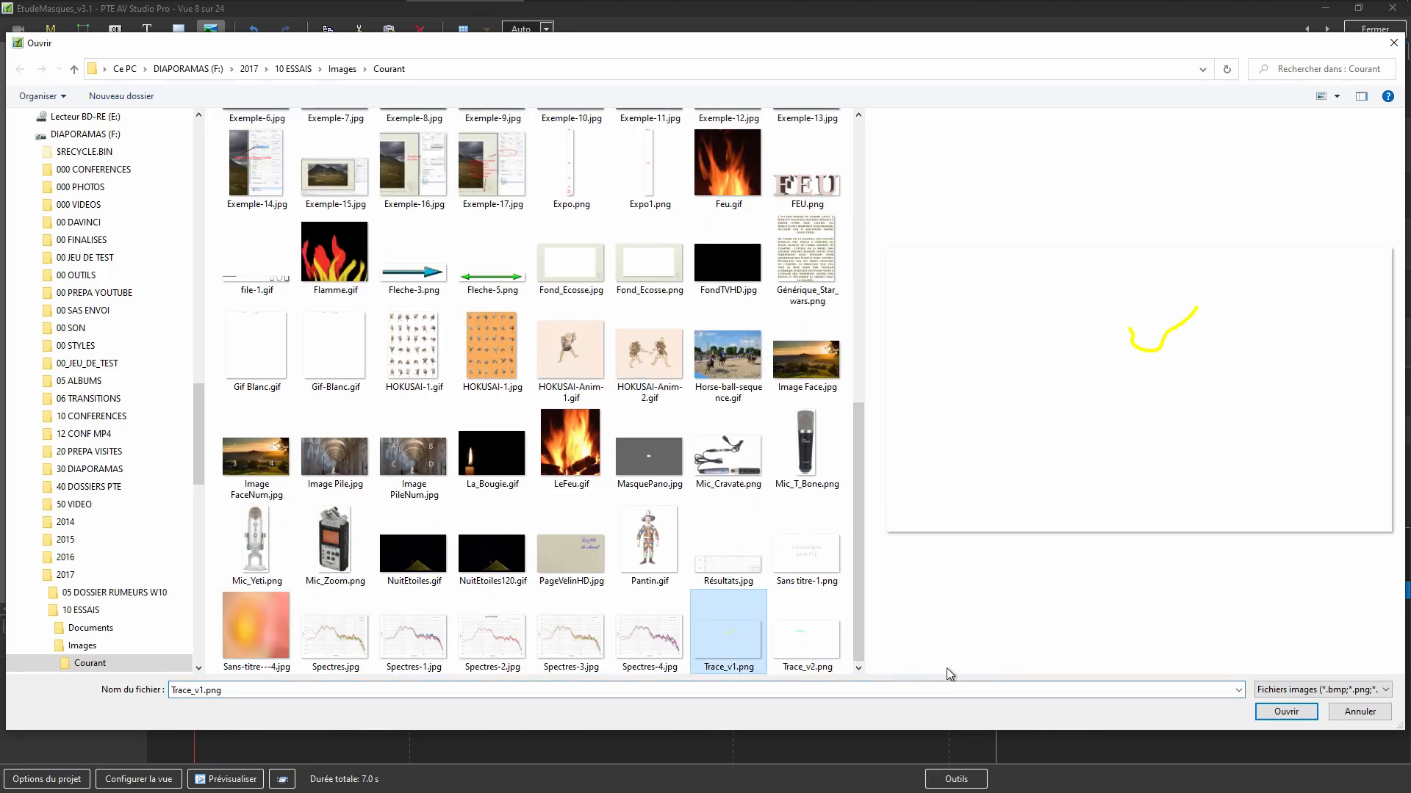
left_click(1296, 711)
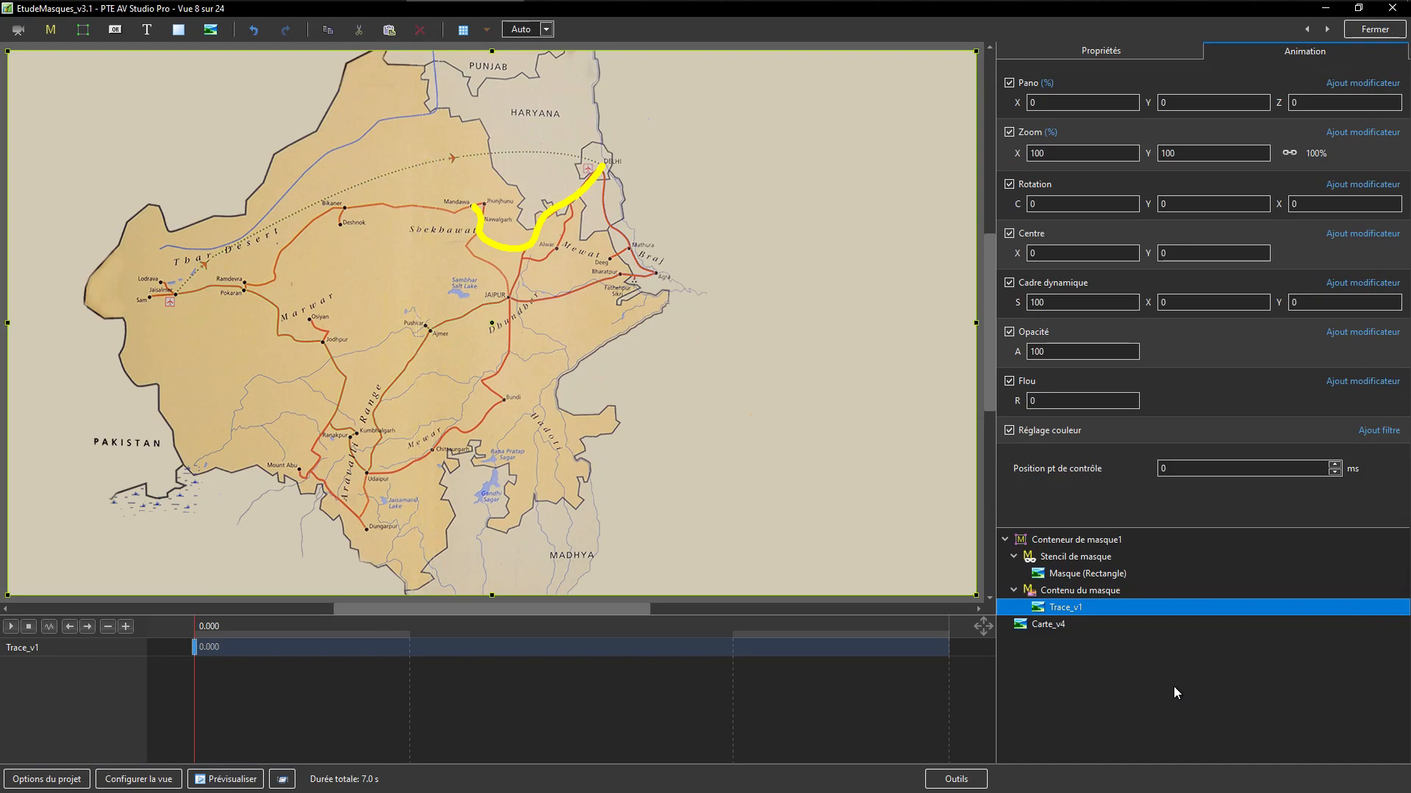
Shrink Masque (Rectangle) to about 27.7 by 20.3% zoom around the yellow route, and place it just east of Delhi at about 48.4% horizontal pan
left_click(1074, 575)
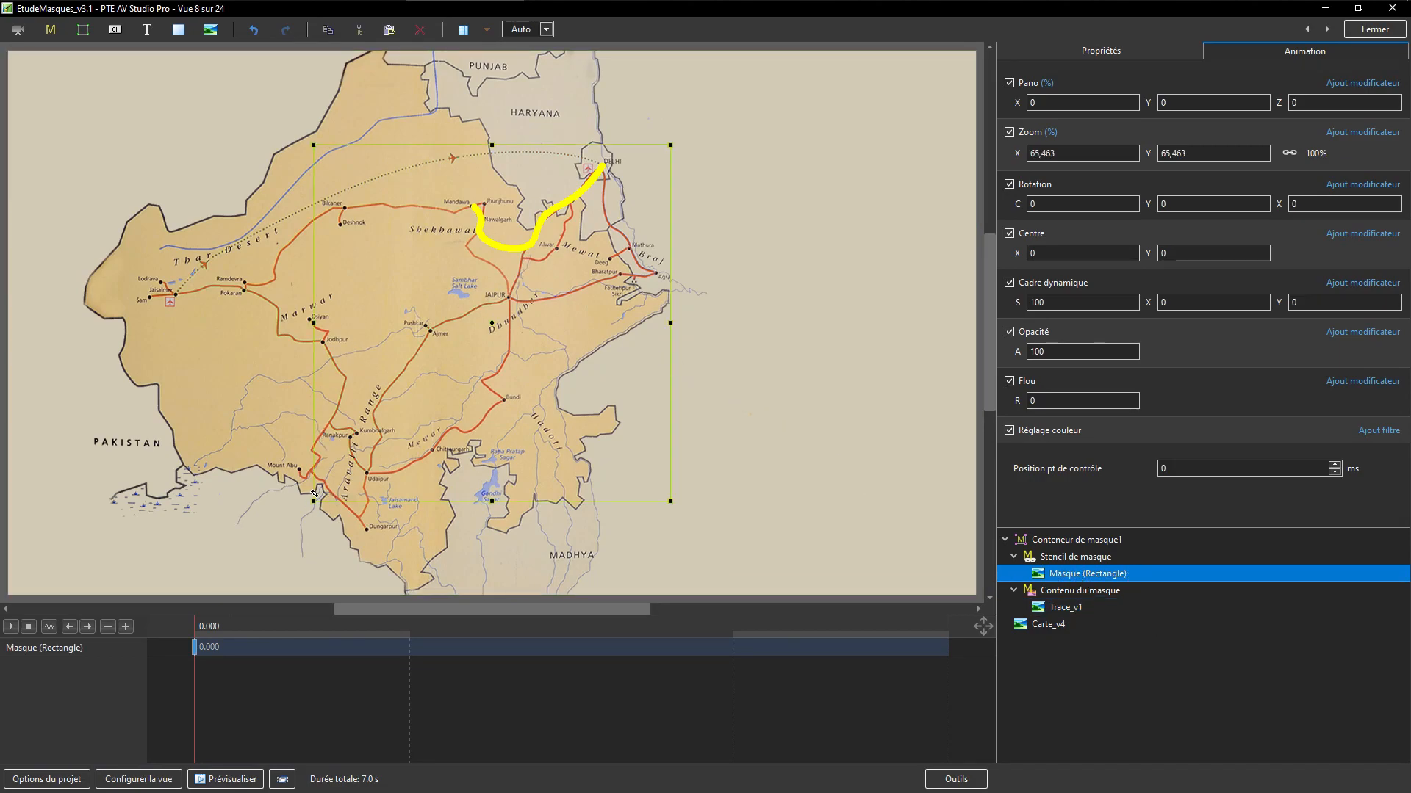
mouse_move(314, 494)
left_mouse_down()
mouse_move(390, 440)
mouse_move(353, 471)
left_mouse_up()
left_click_drag(519, 381, 528, 358)
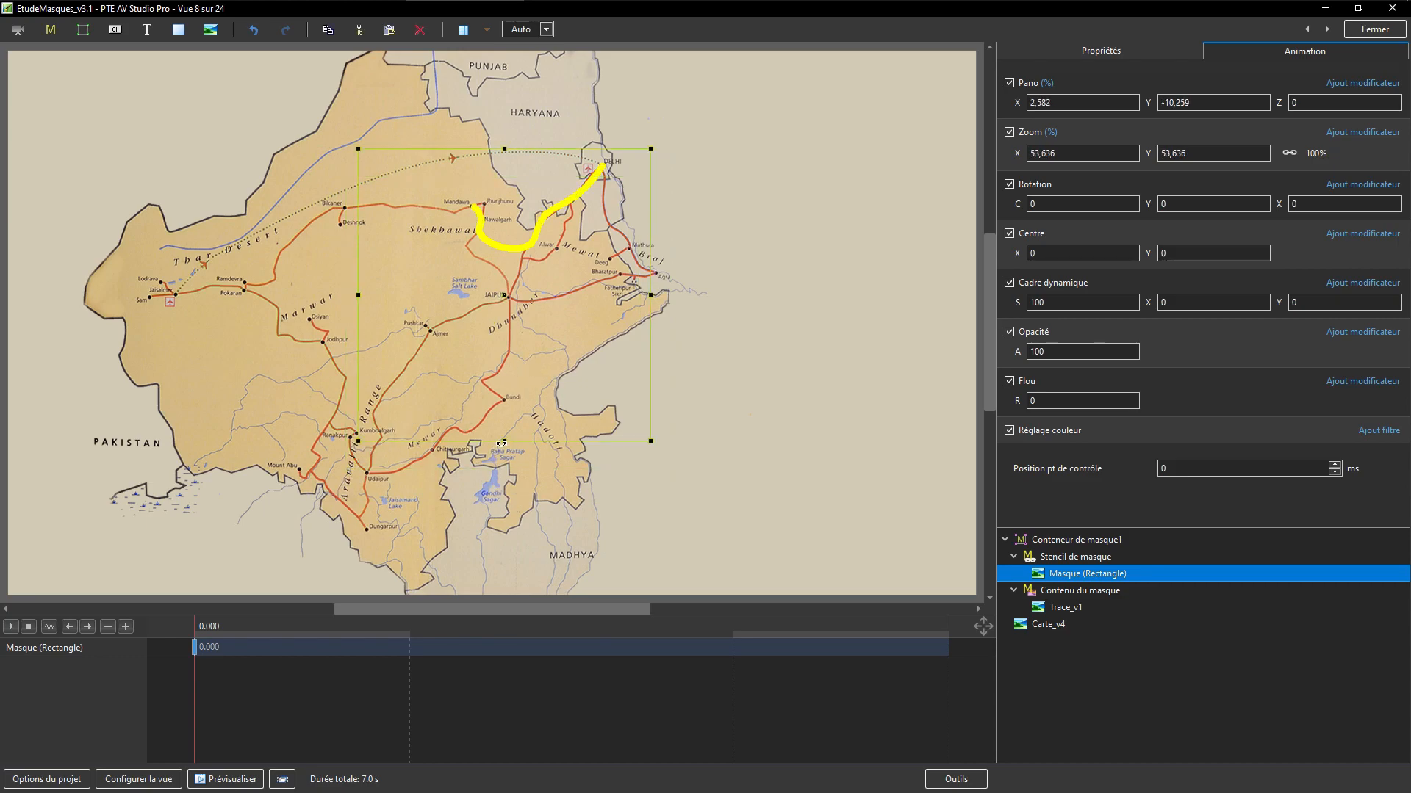
left_click_drag(504, 440, 519, 261)
left_click_drag(358, 204, 457, 218)
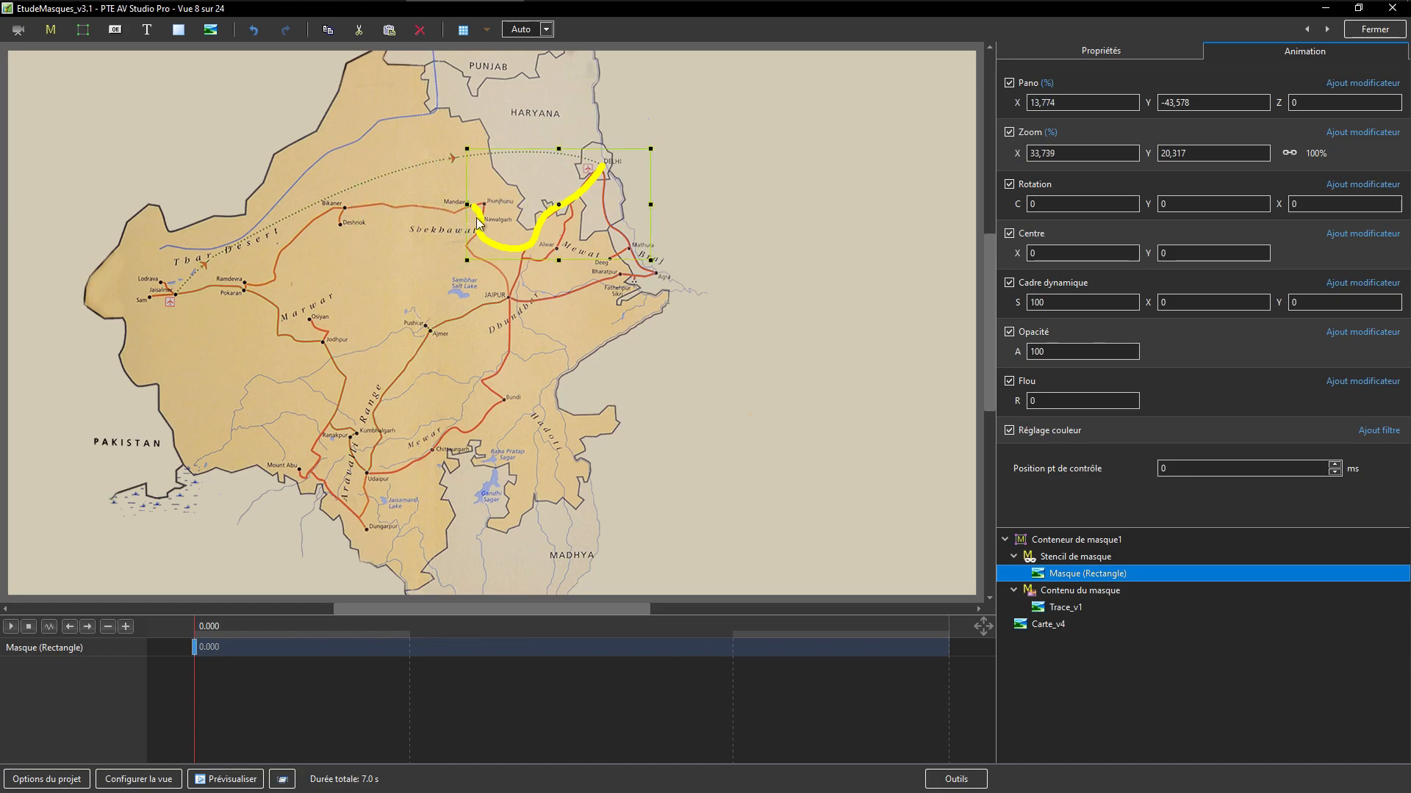
left_click_drag(650, 204, 621, 204)
left_click_drag(560, 235, 743, 249)
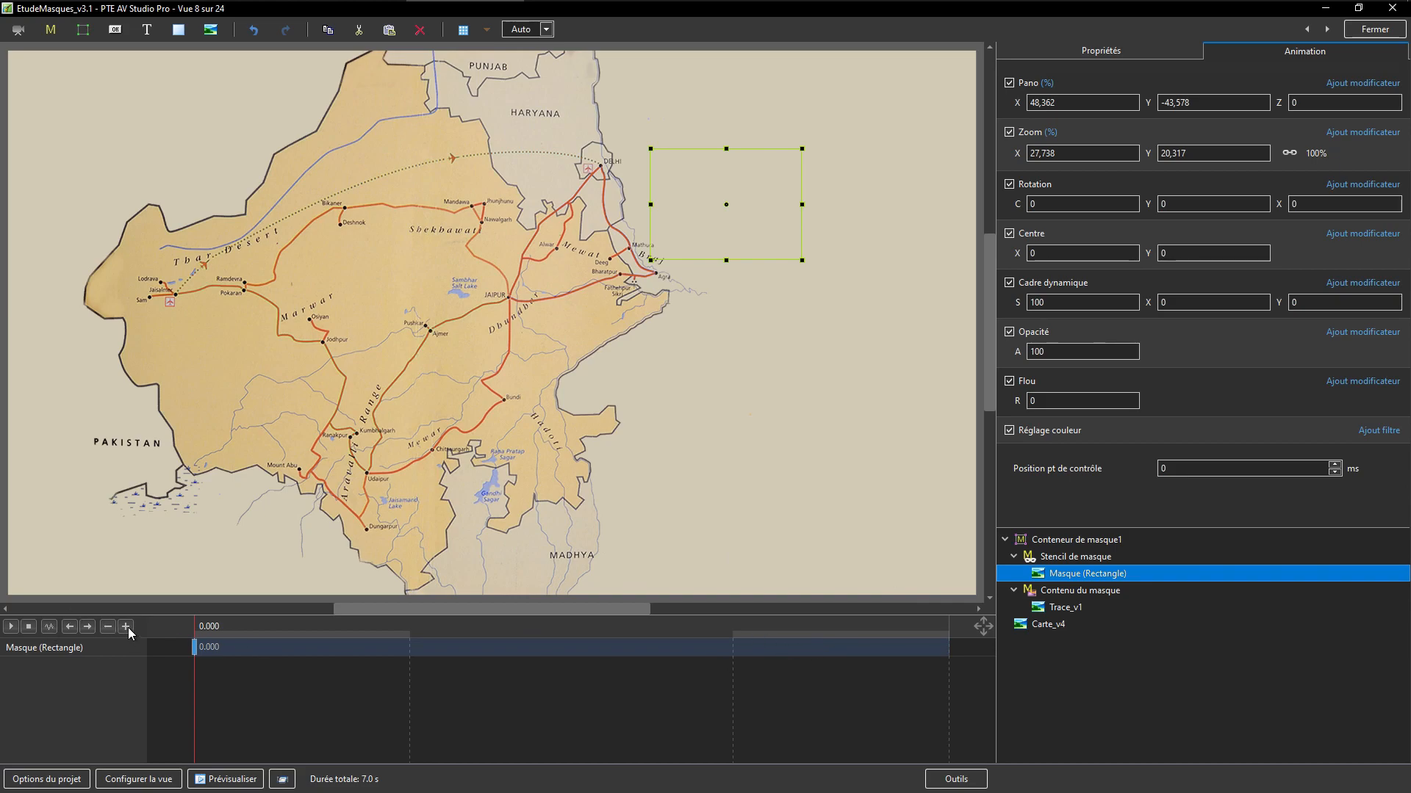
Move the rectangle mask's first keyframe to 2.000 s and add a second keyframe at about 3.606 s
left_click(200, 650)
left_click_drag(201, 650, 407, 667)
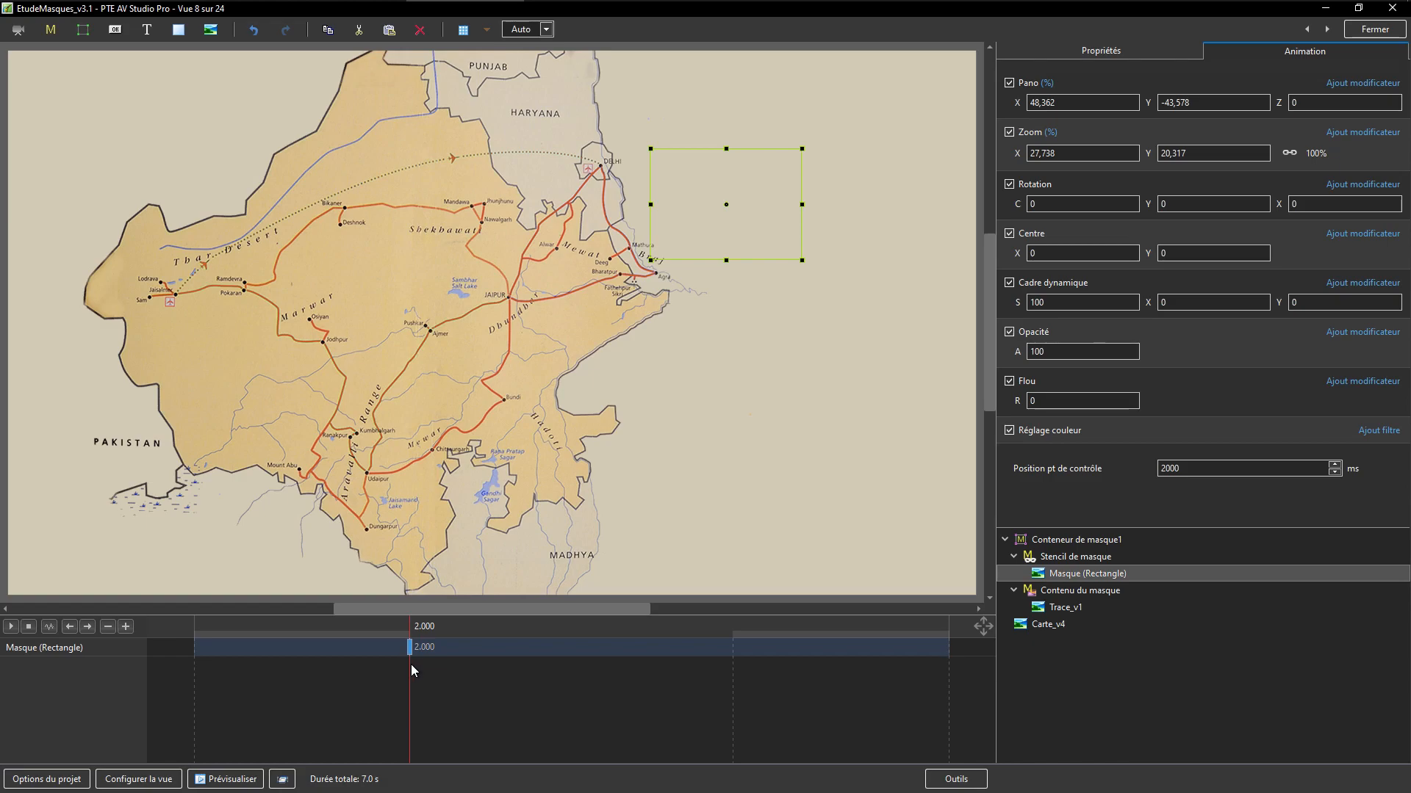
left_click(126, 627)
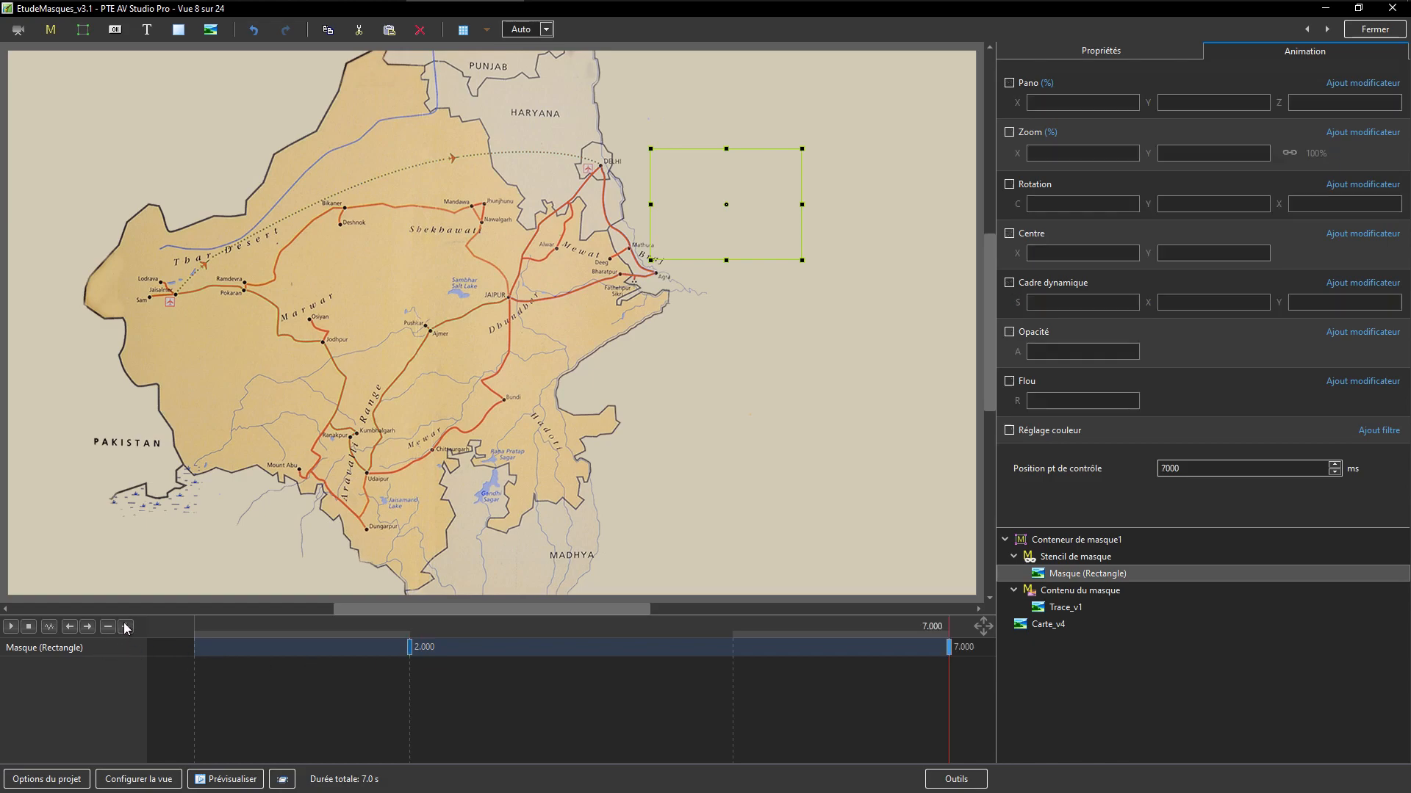
left_click_drag(948, 648, 603, 654)
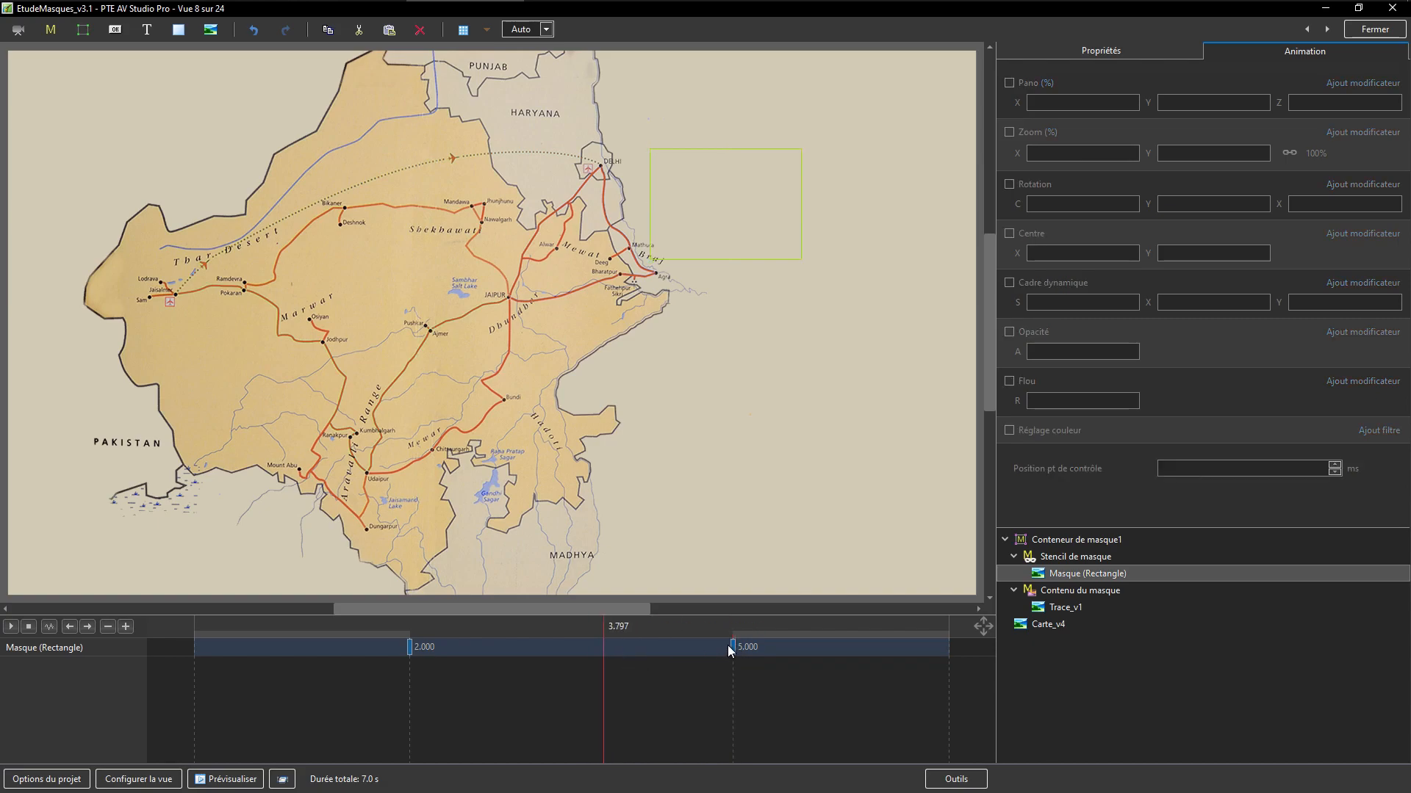
left_click_drag(732, 647, 582, 654)
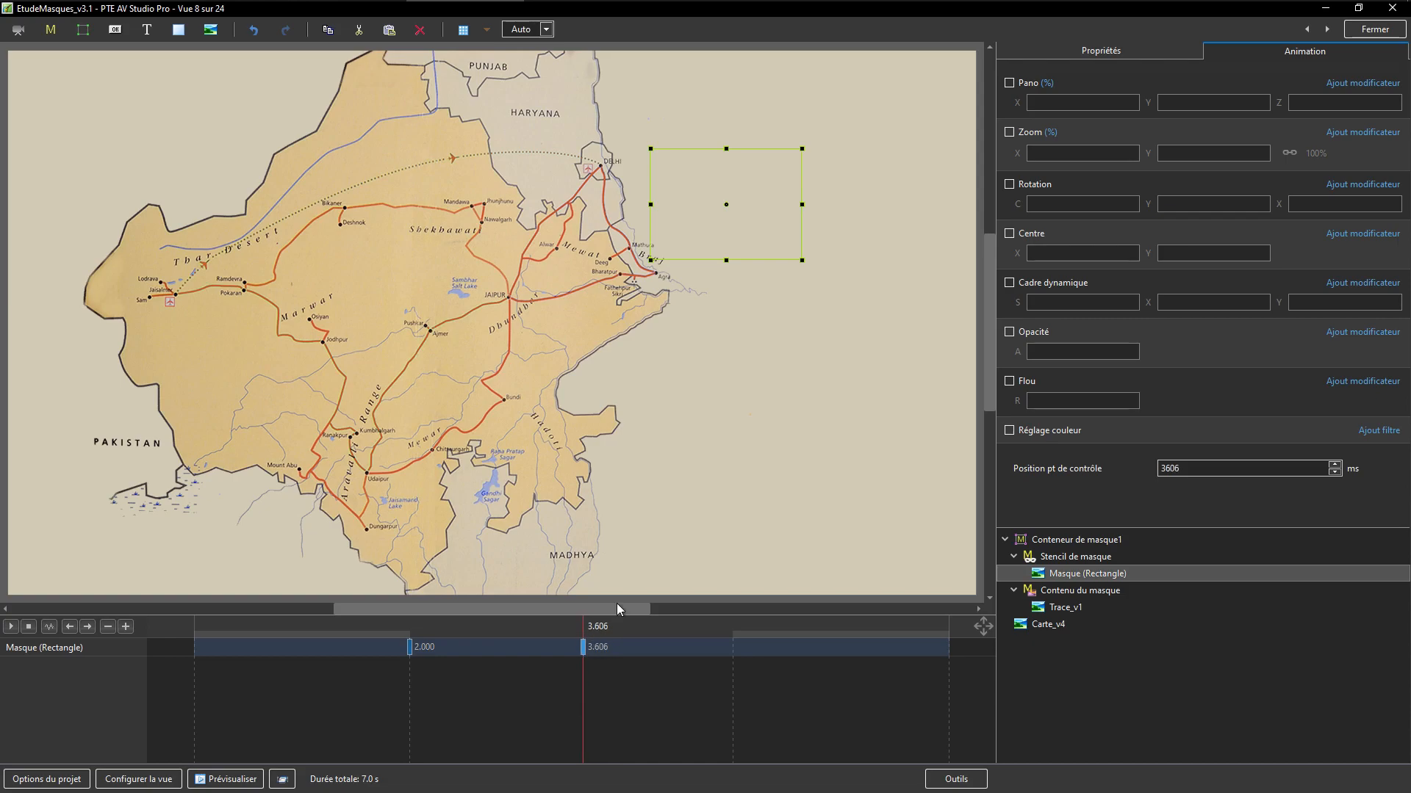
At the second keyframe, shift the mask west over the yellow route to about 9.3% horizontal pan, and play the animation from before the first keyframe
mouse_move(707, 226)
left_mouse_down()
mouse_move(500, 246)
mouse_move(518, 249)
left_mouse_up()
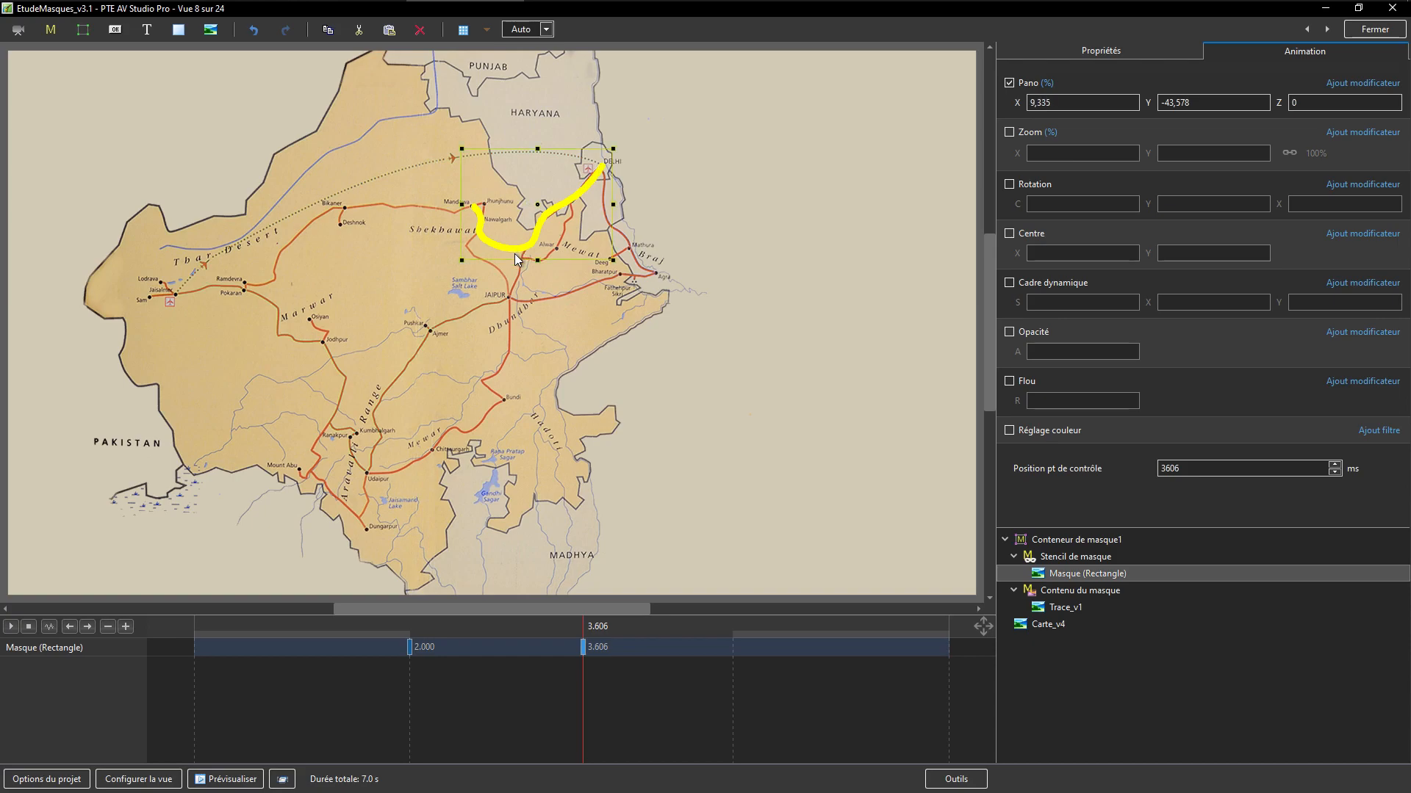
left_click(390, 626)
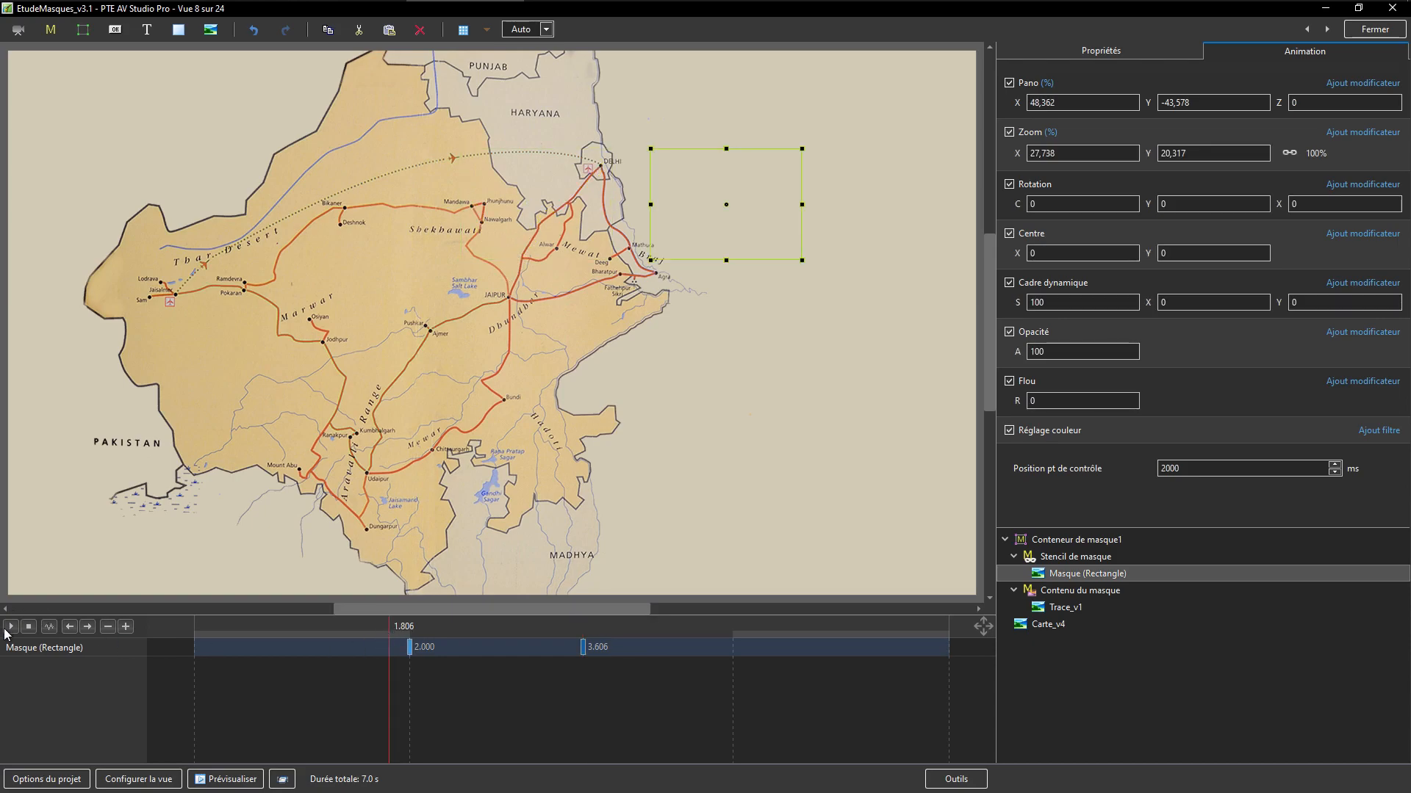
left_click(9, 629)
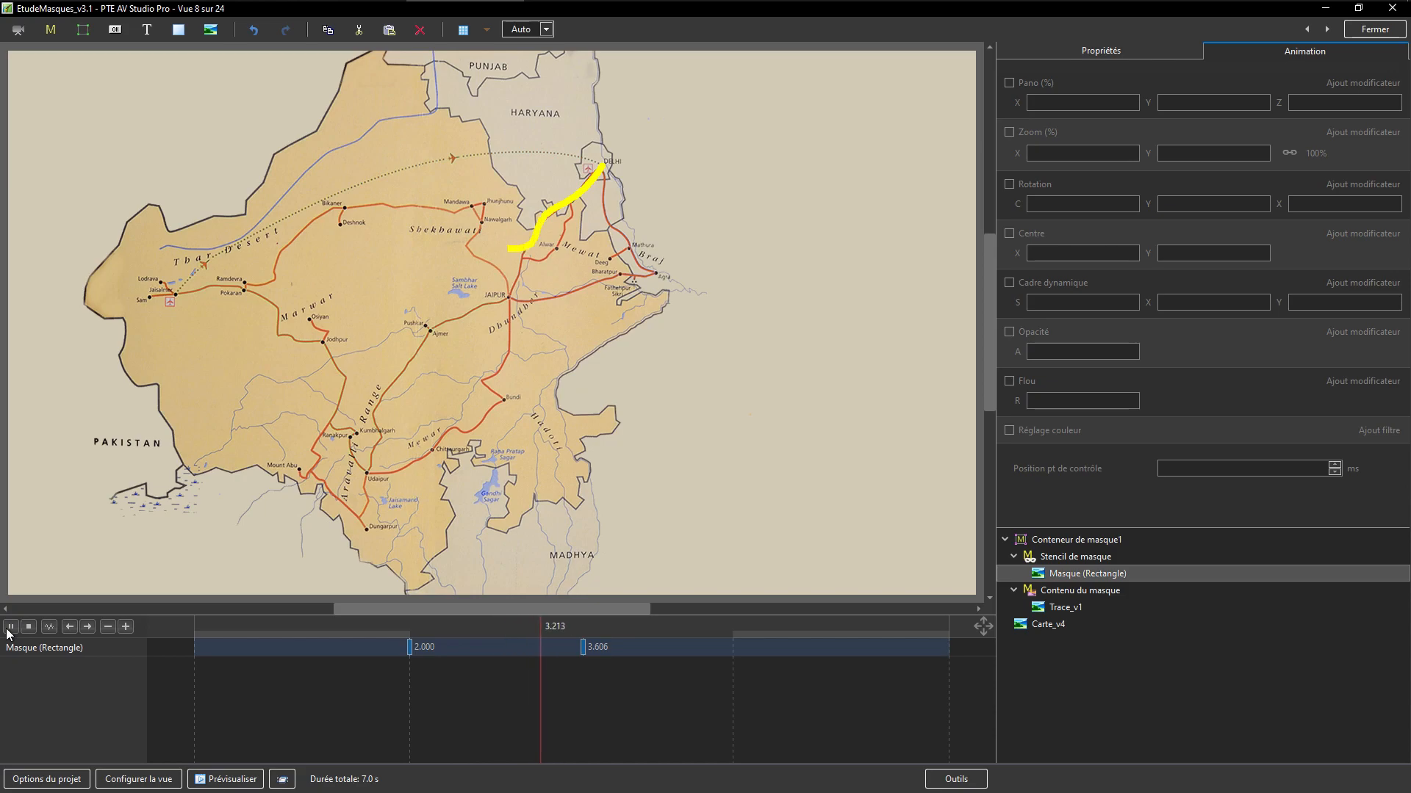
key("space")
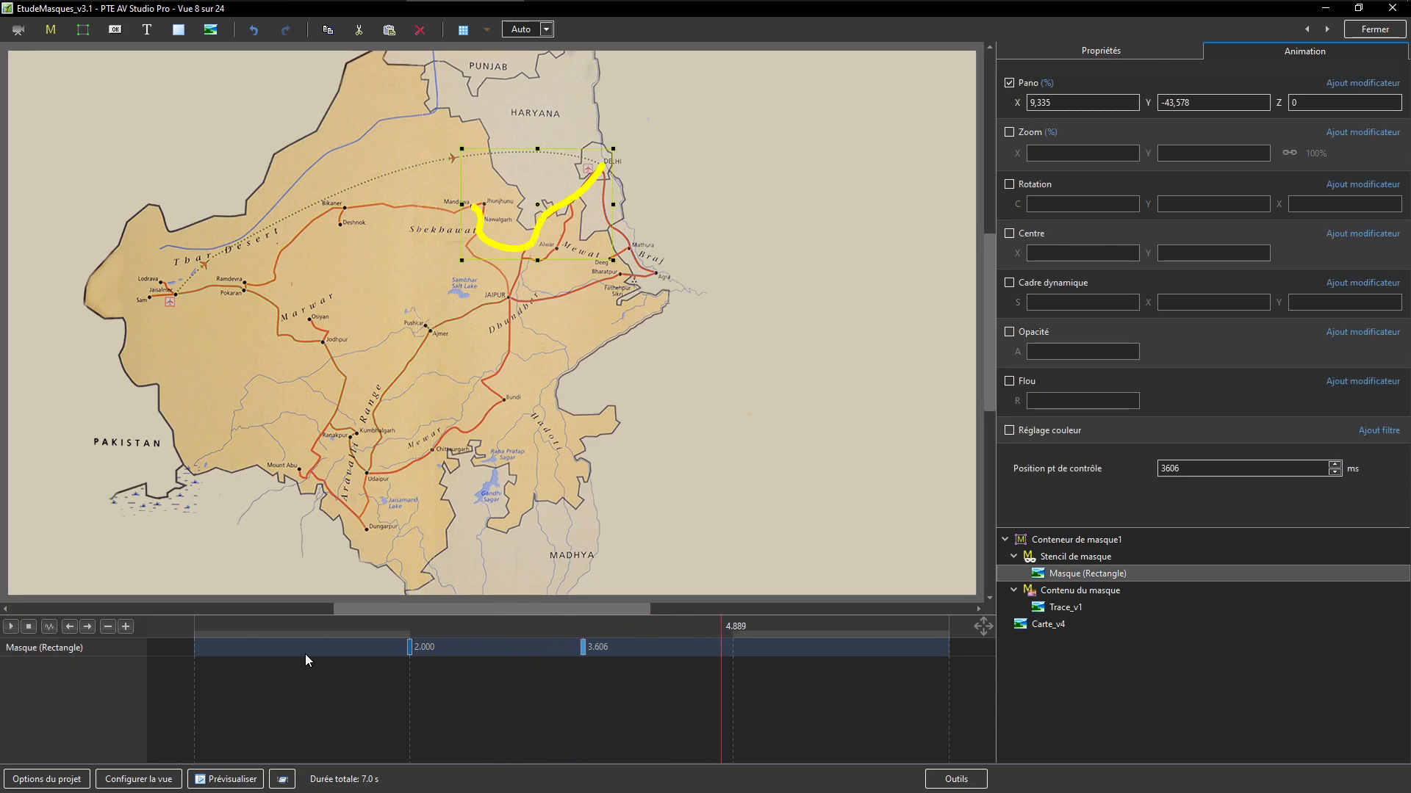
Close the object editor, duplicate slide 8 Carte_v4, and open the copy for object editing
left_click(1377, 33)
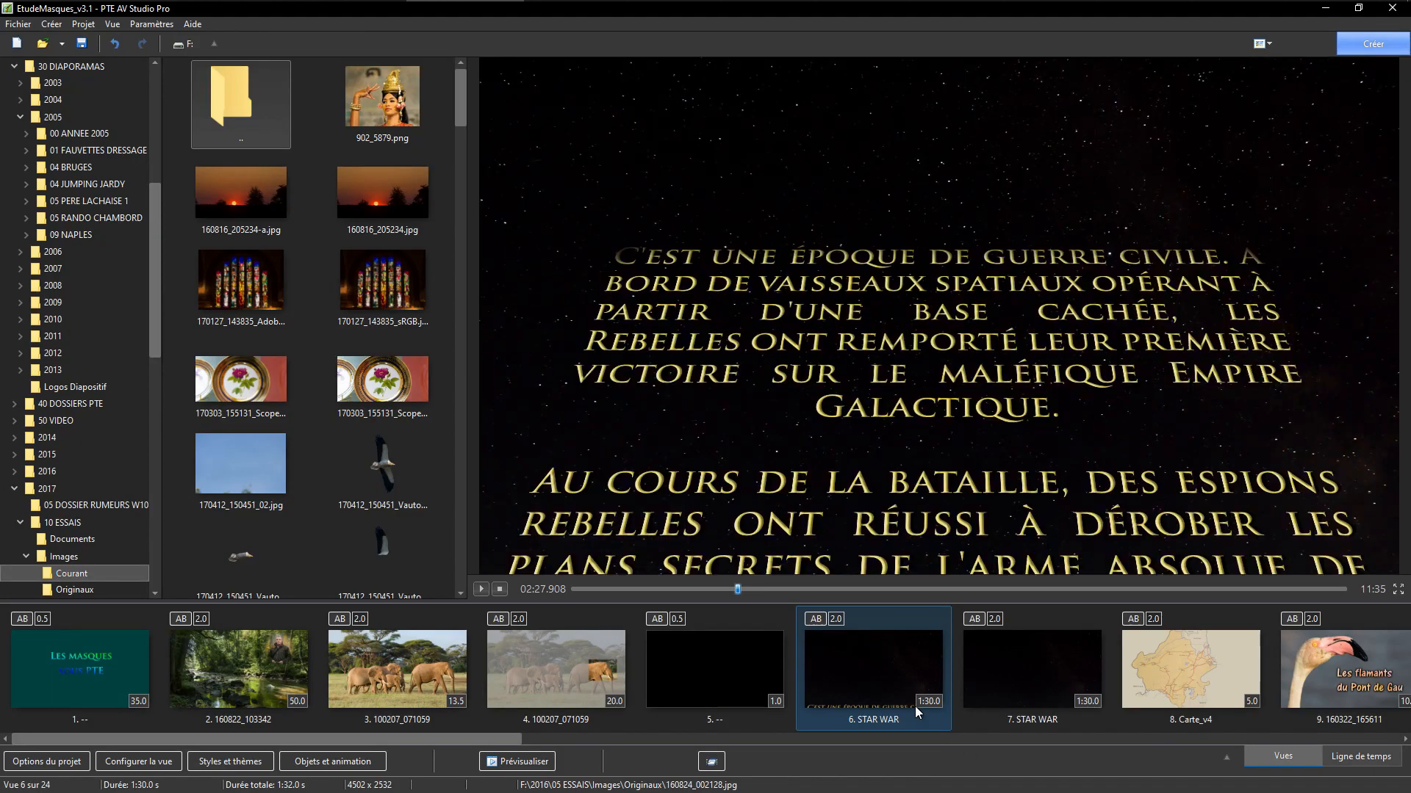
left_click(1202, 676)
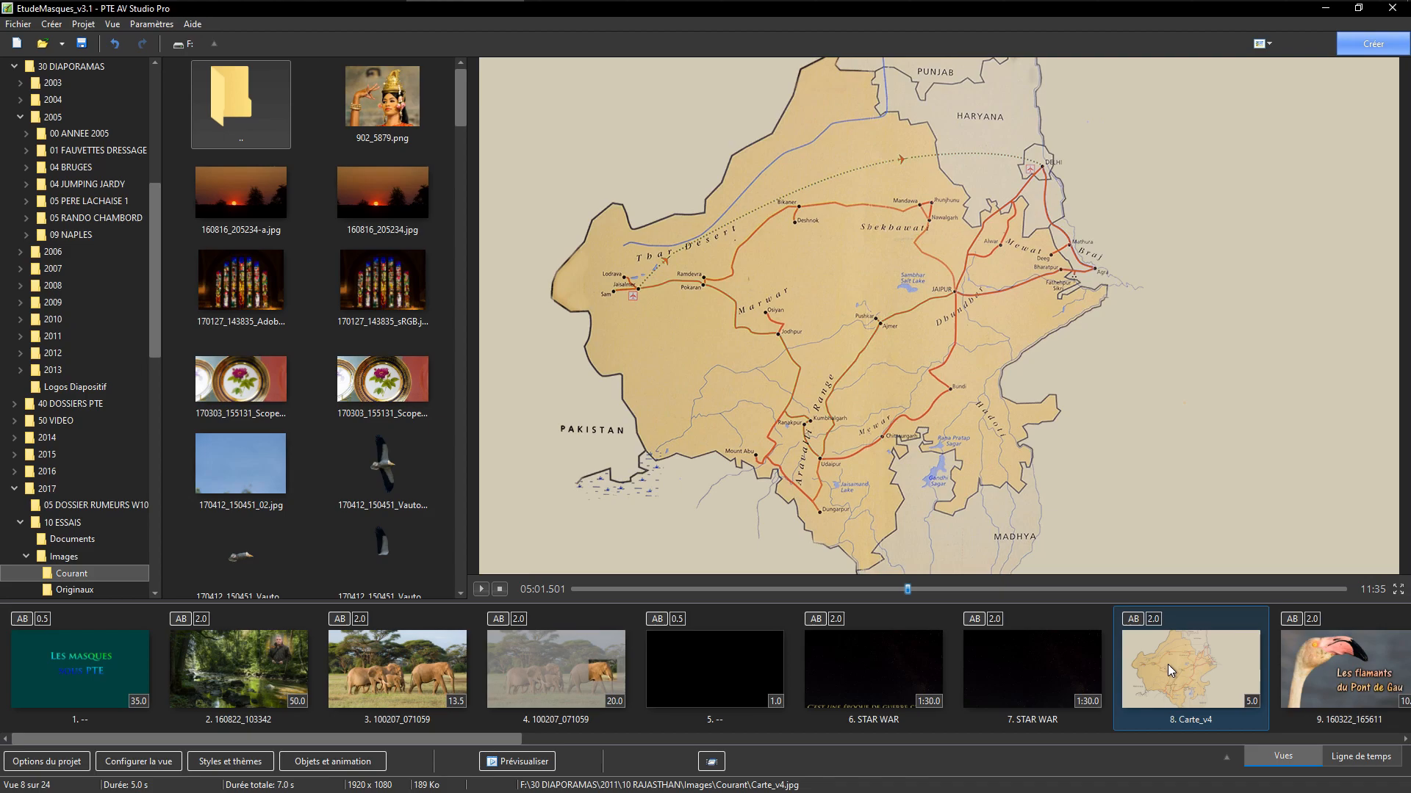
key("ctrl+d")
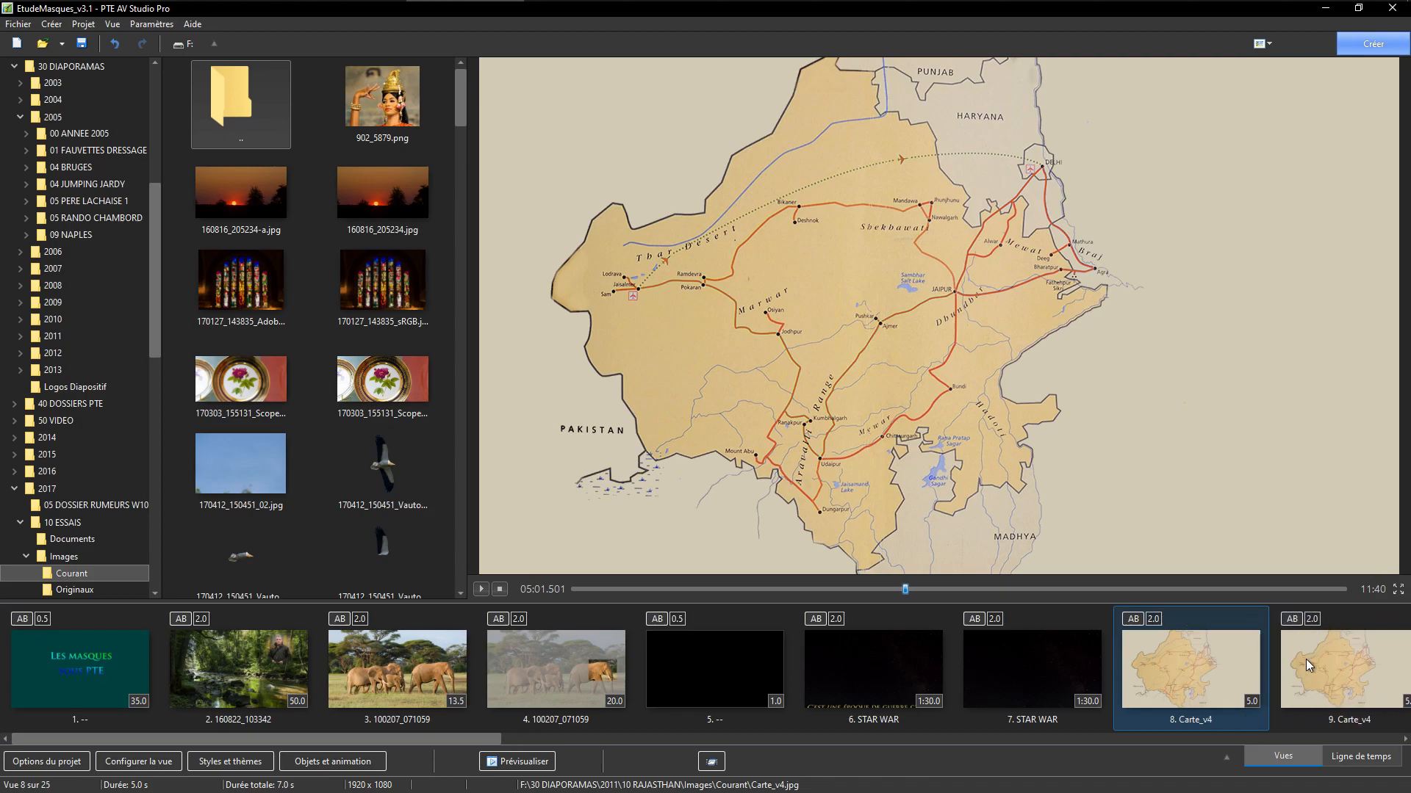
double_click(1367, 660)
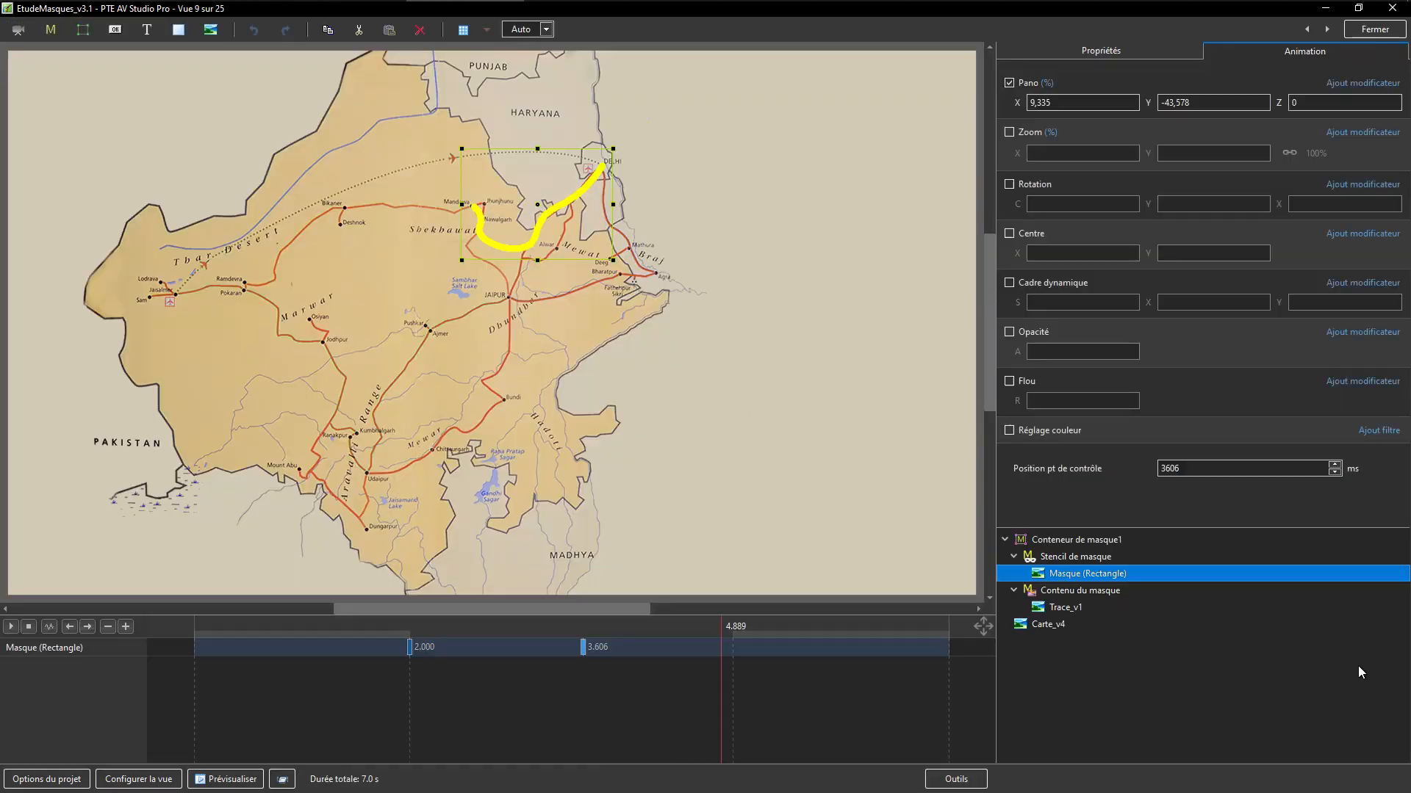
Cut Trace_v1 from the mask content, paste it outside the mask container, and set the time cursor to about 1.909 s
left_click(1063, 610)
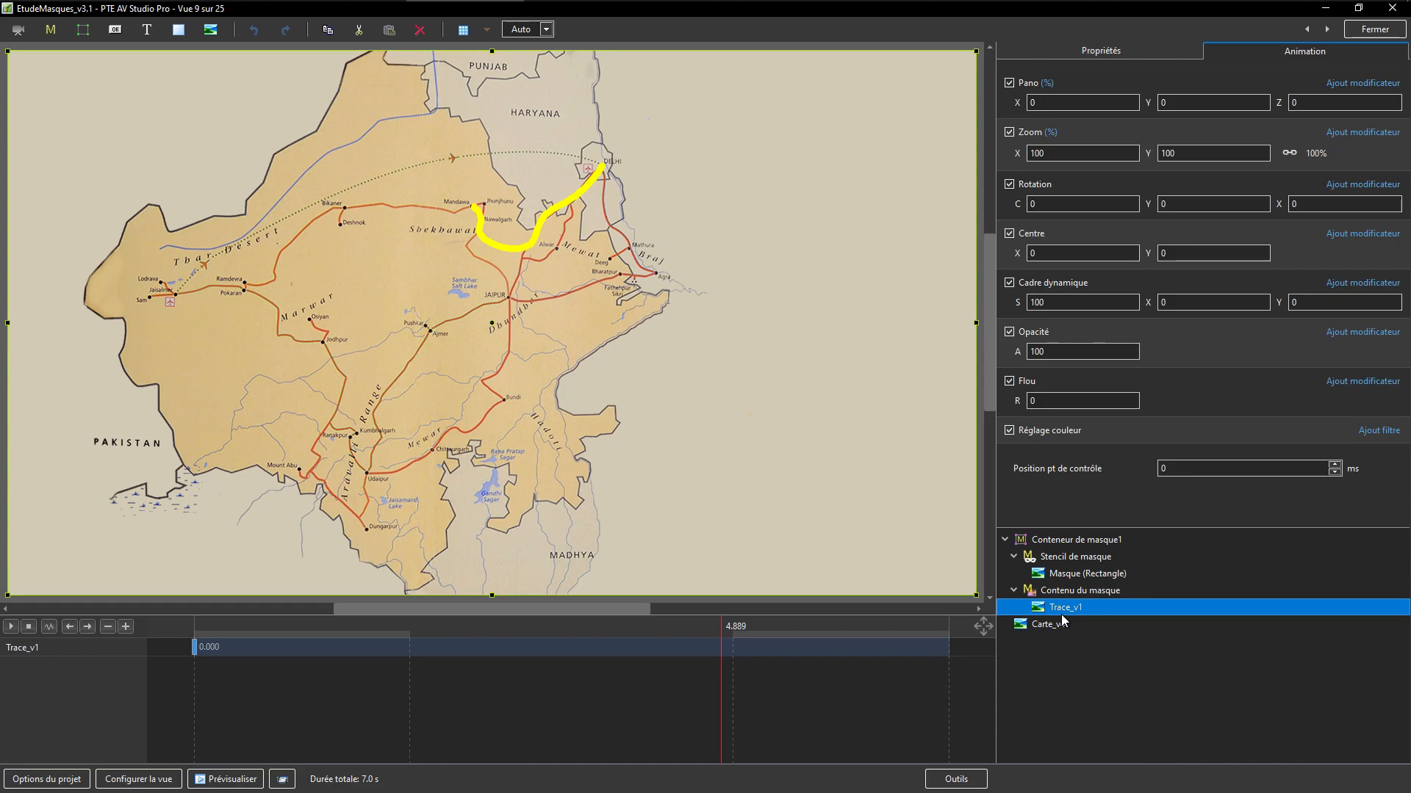
key("Delete")
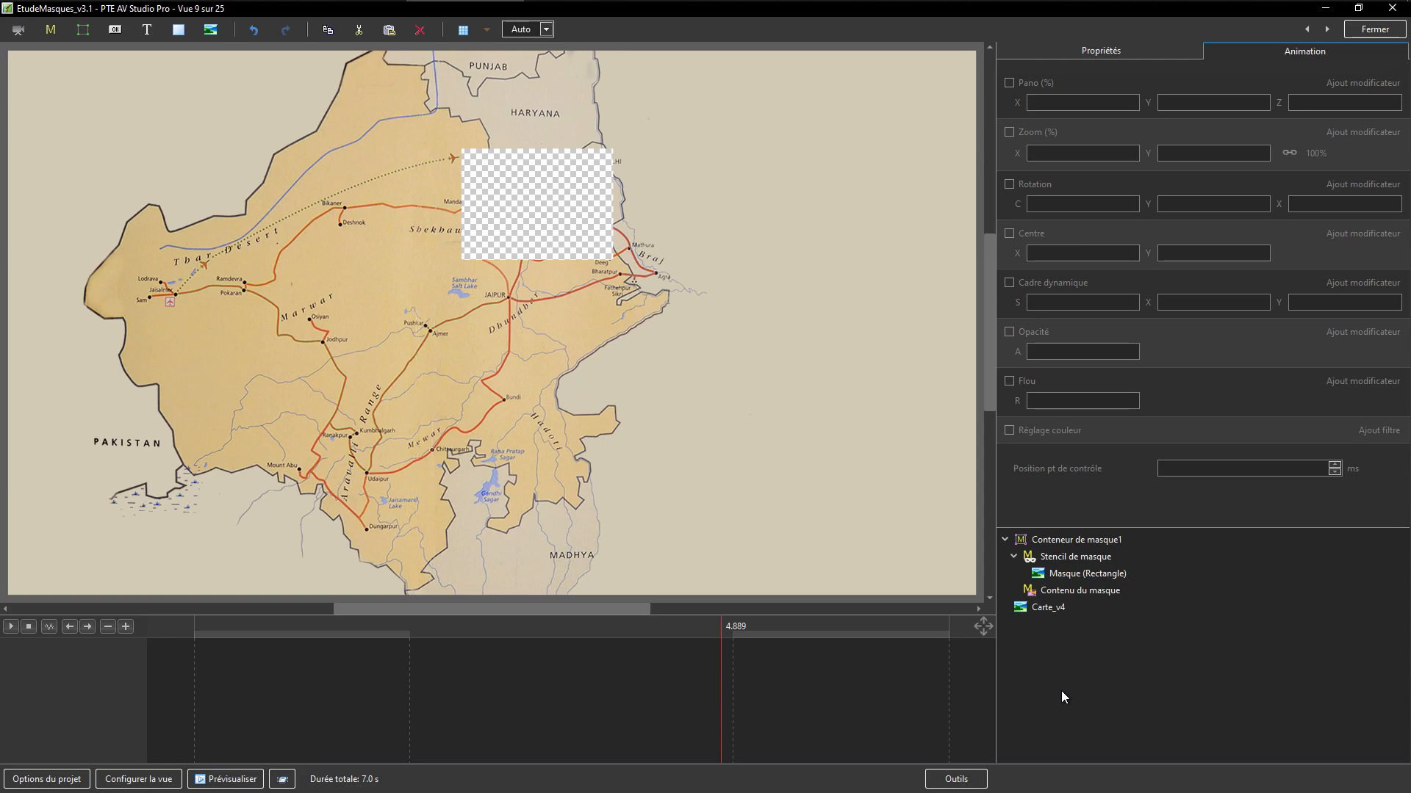
key("ctrl+z")
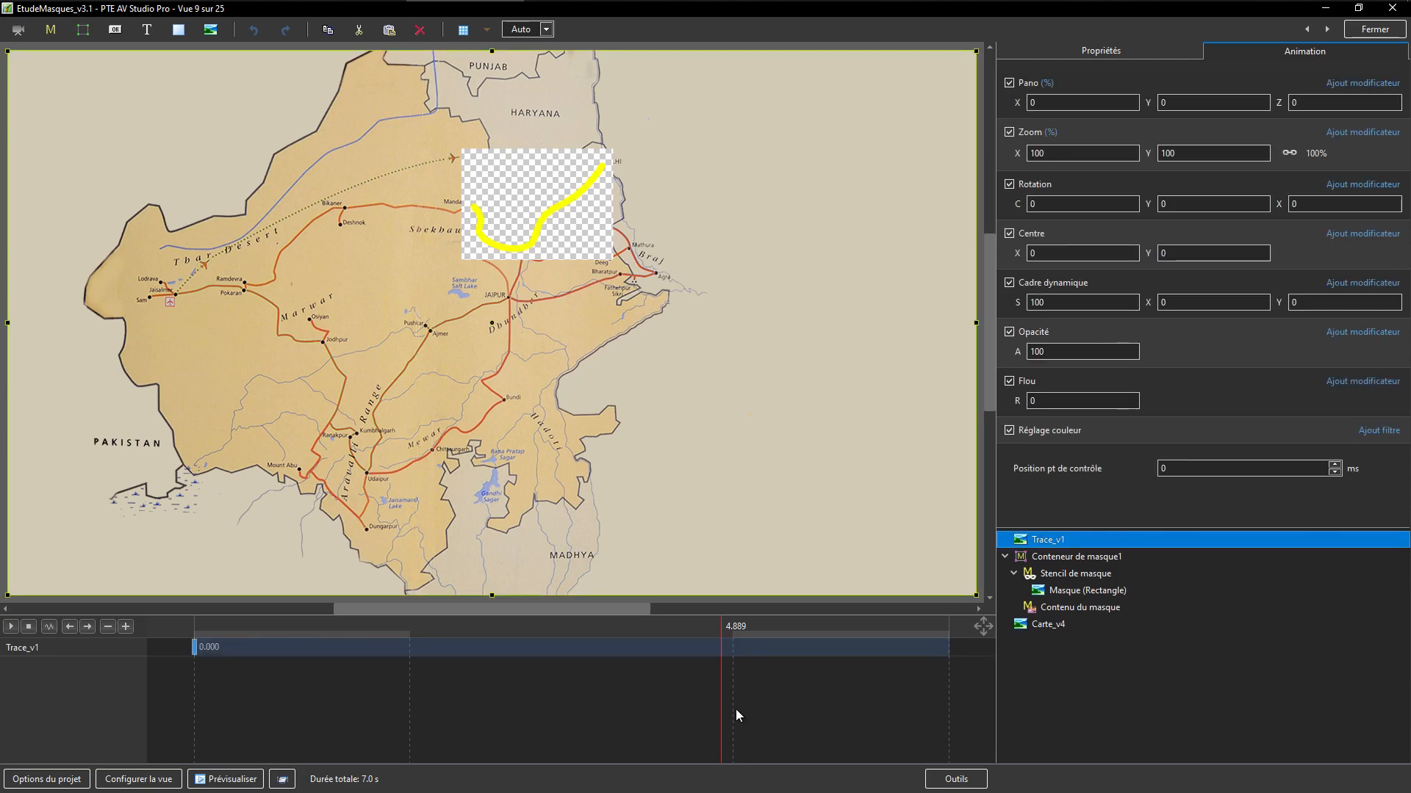
mouse_move(720, 699)
left_mouse_down()
mouse_move(367, 707)
mouse_move(580, 707)
mouse_move(390, 721)
mouse_move(607, 724)
mouse_move(332, 723)
mouse_move(650, 736)
mouse_move(400, 723)
left_mouse_up()
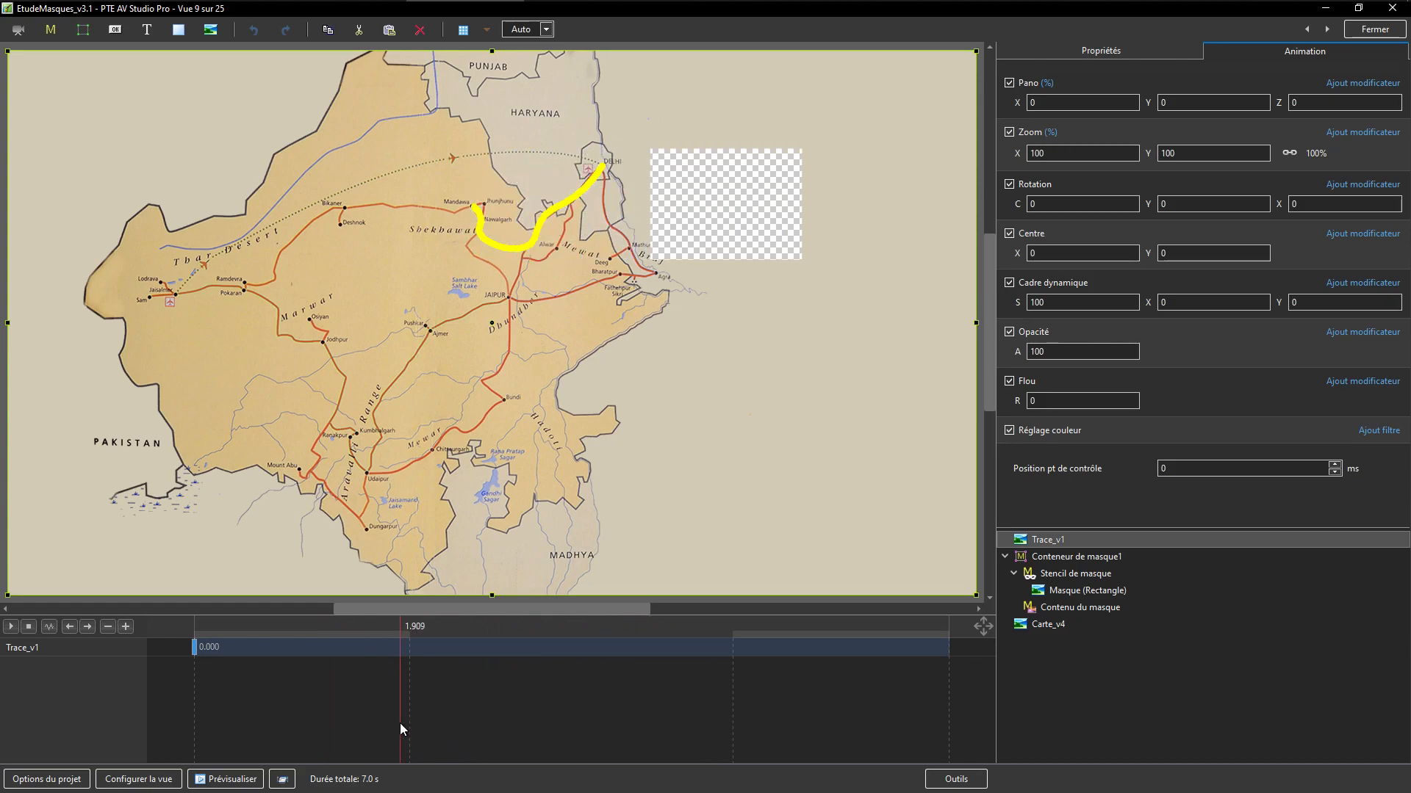
Add Trace_v2.png from the Courant folder to Contenu du masque
left_click(1063, 610)
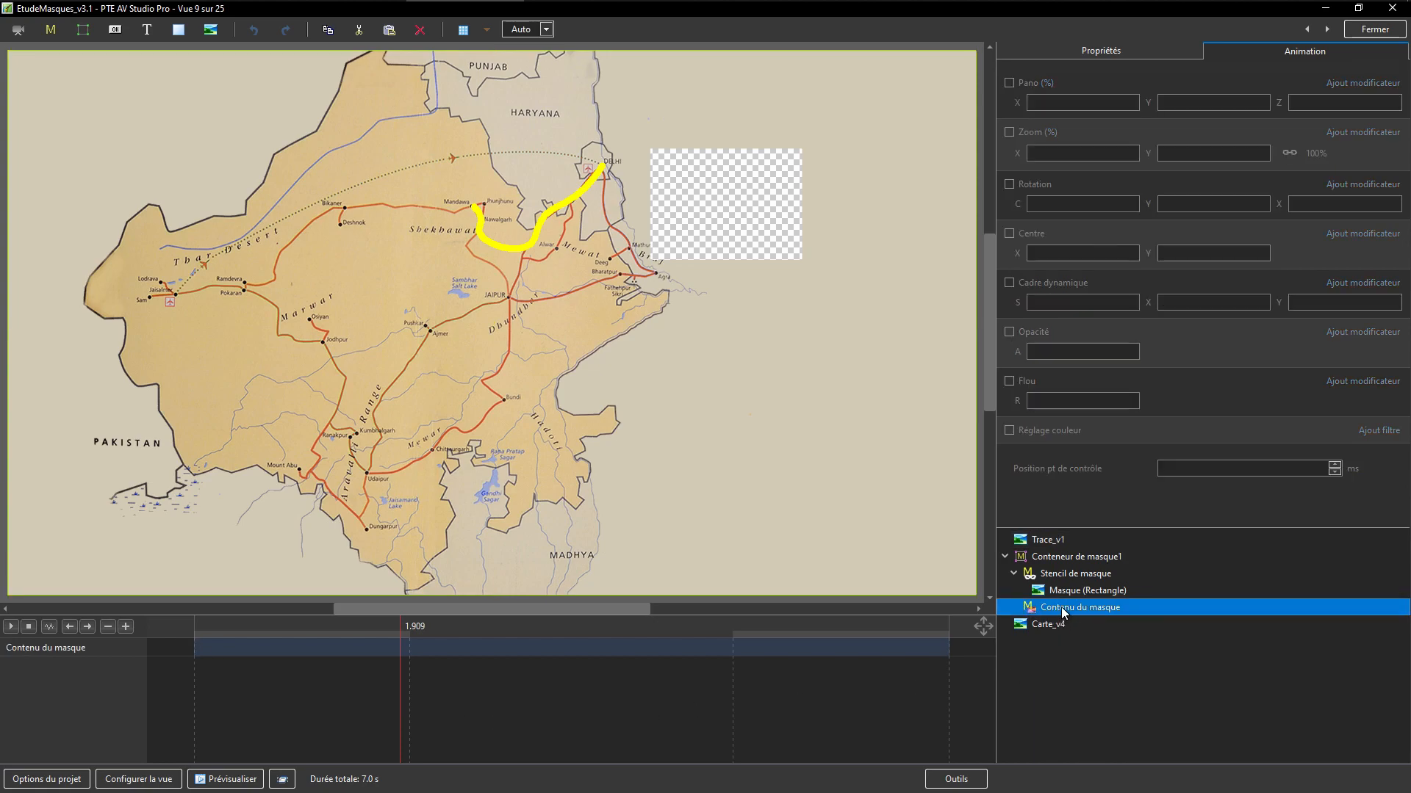
left_click(211, 29)
left_click_drag(859, 314, 852, 653)
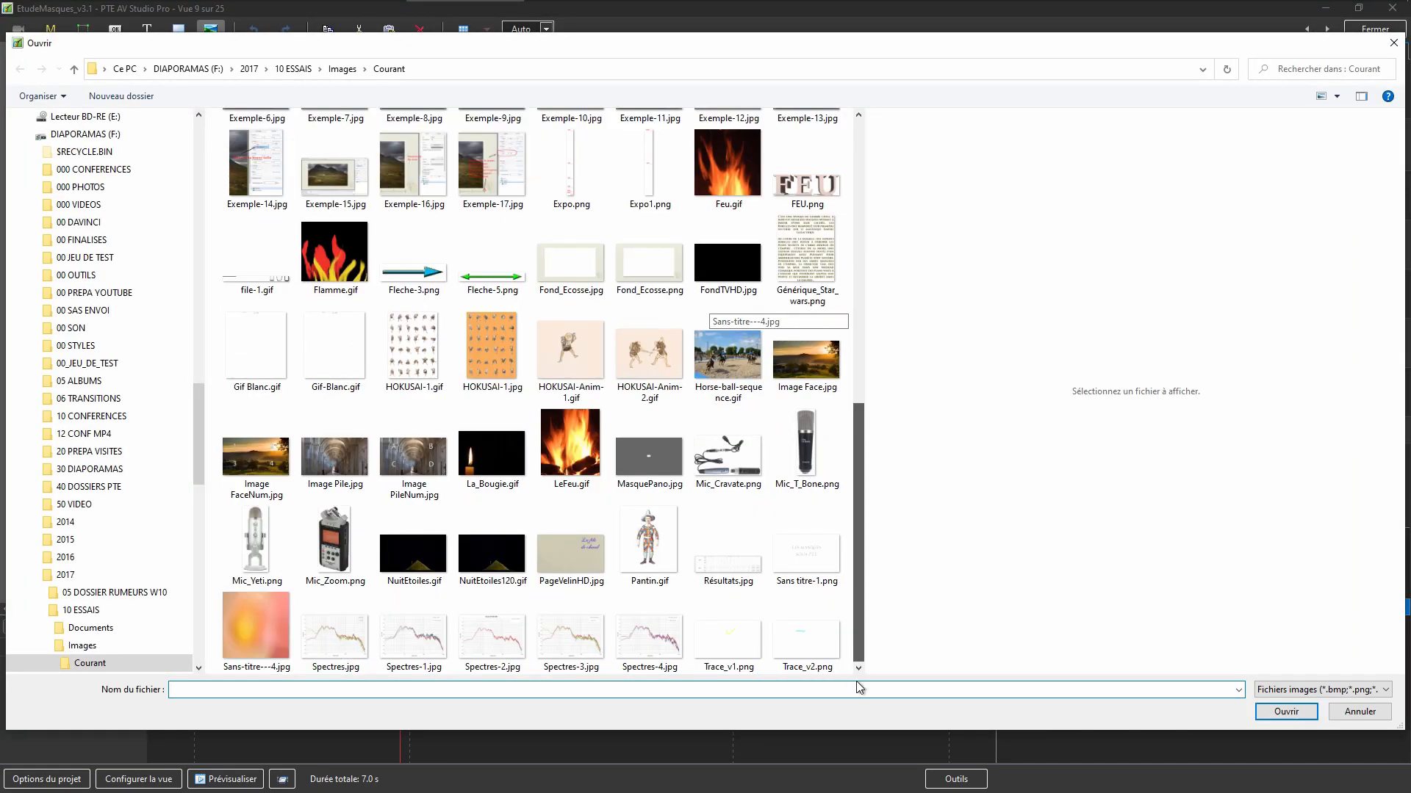
left_click(808, 654)
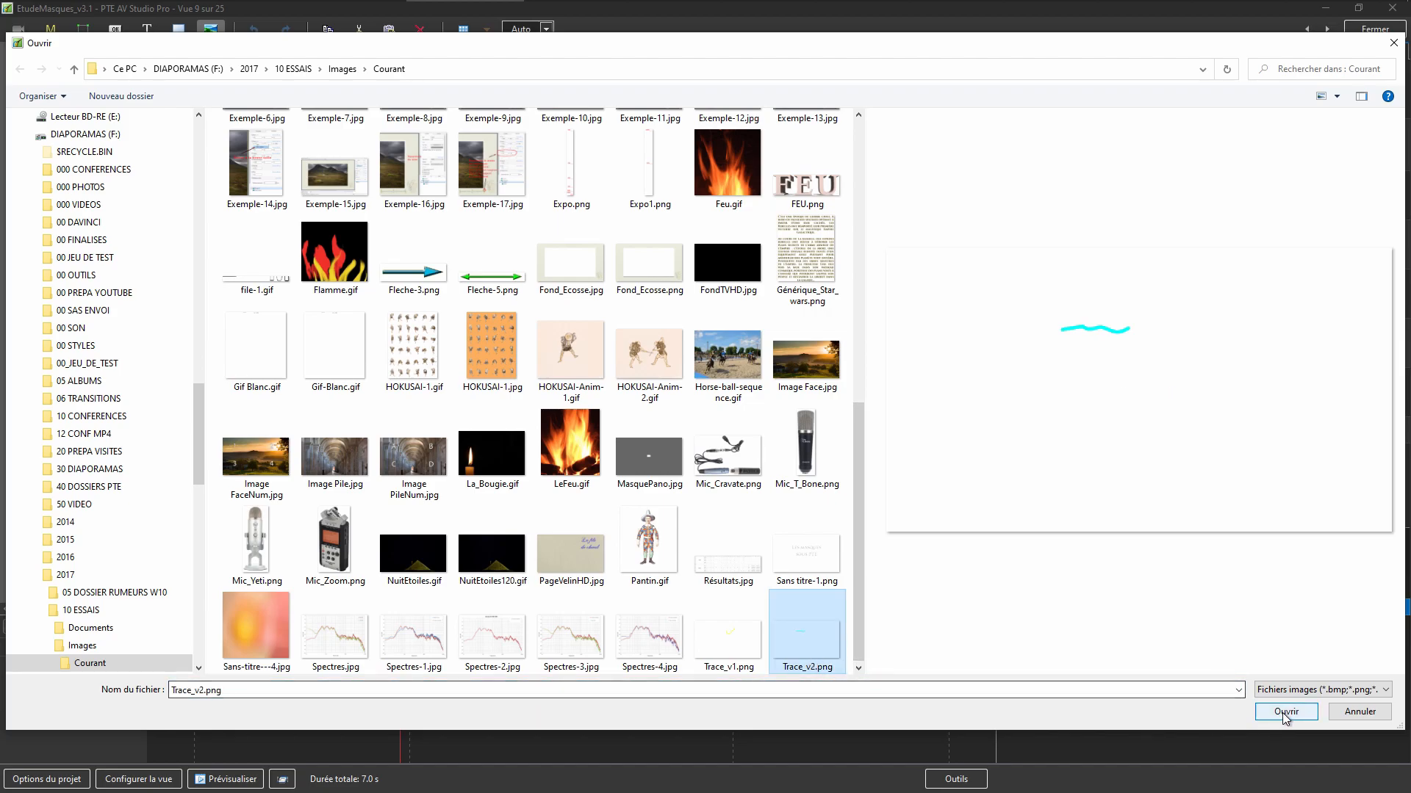
left_click(1283, 712)
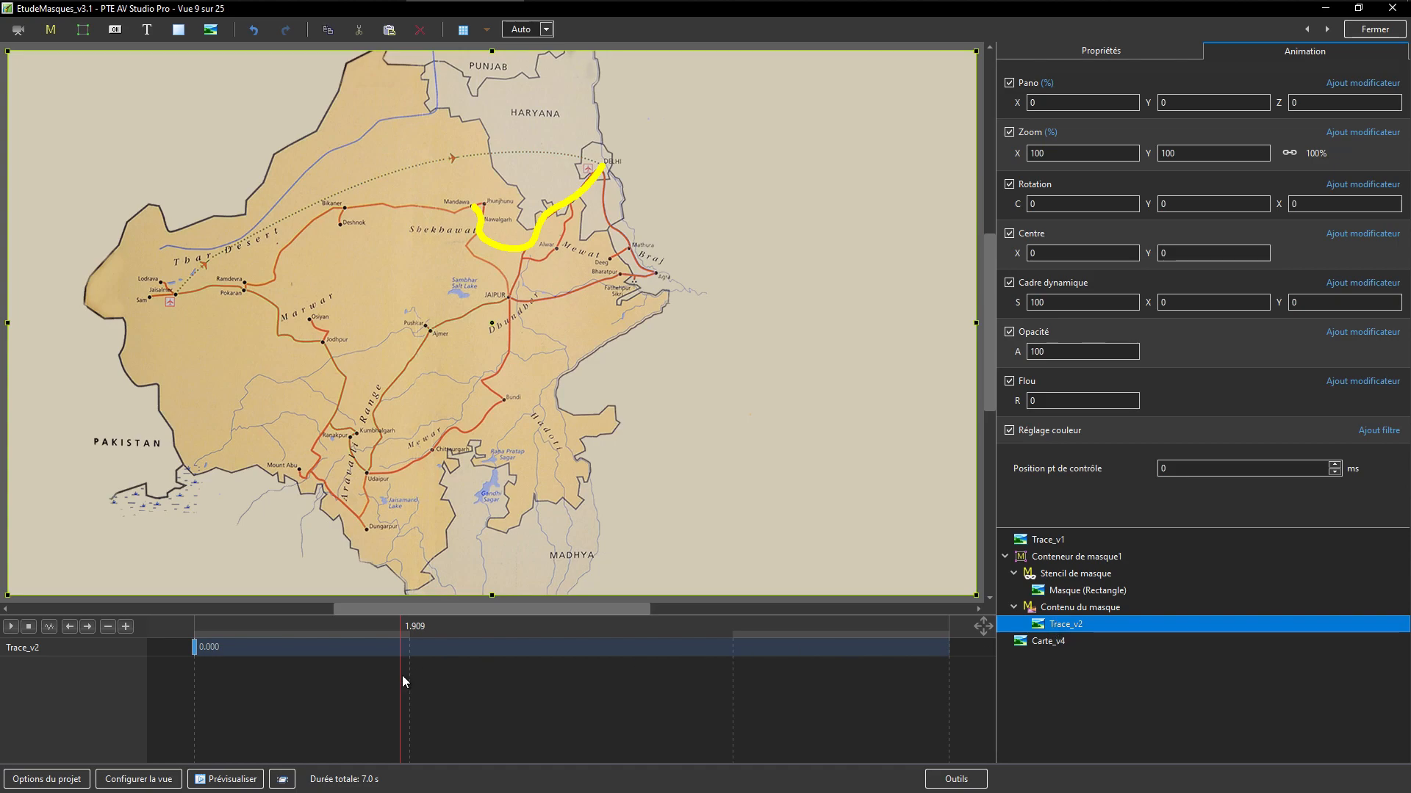
Shift the rectangle mask's horizontal pan to about 14% at the 2.000 keyframe and about -18.6% at the 3.606 keyframe, over the cyan route
left_click(1078, 593)
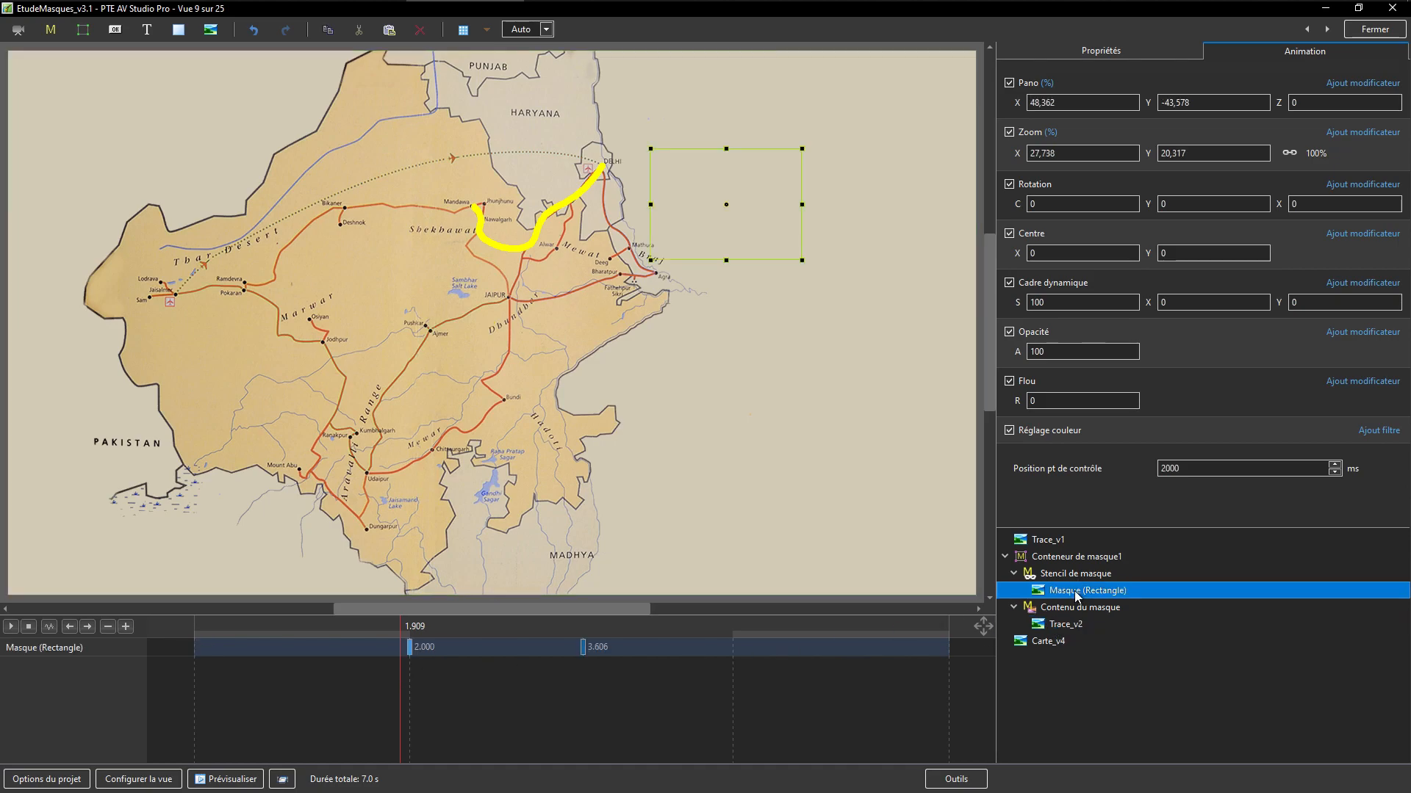
mouse_move(670, 209)
left_mouse_down()
mouse_move(343, 222)
mouse_move(514, 246)
left_mouse_up()
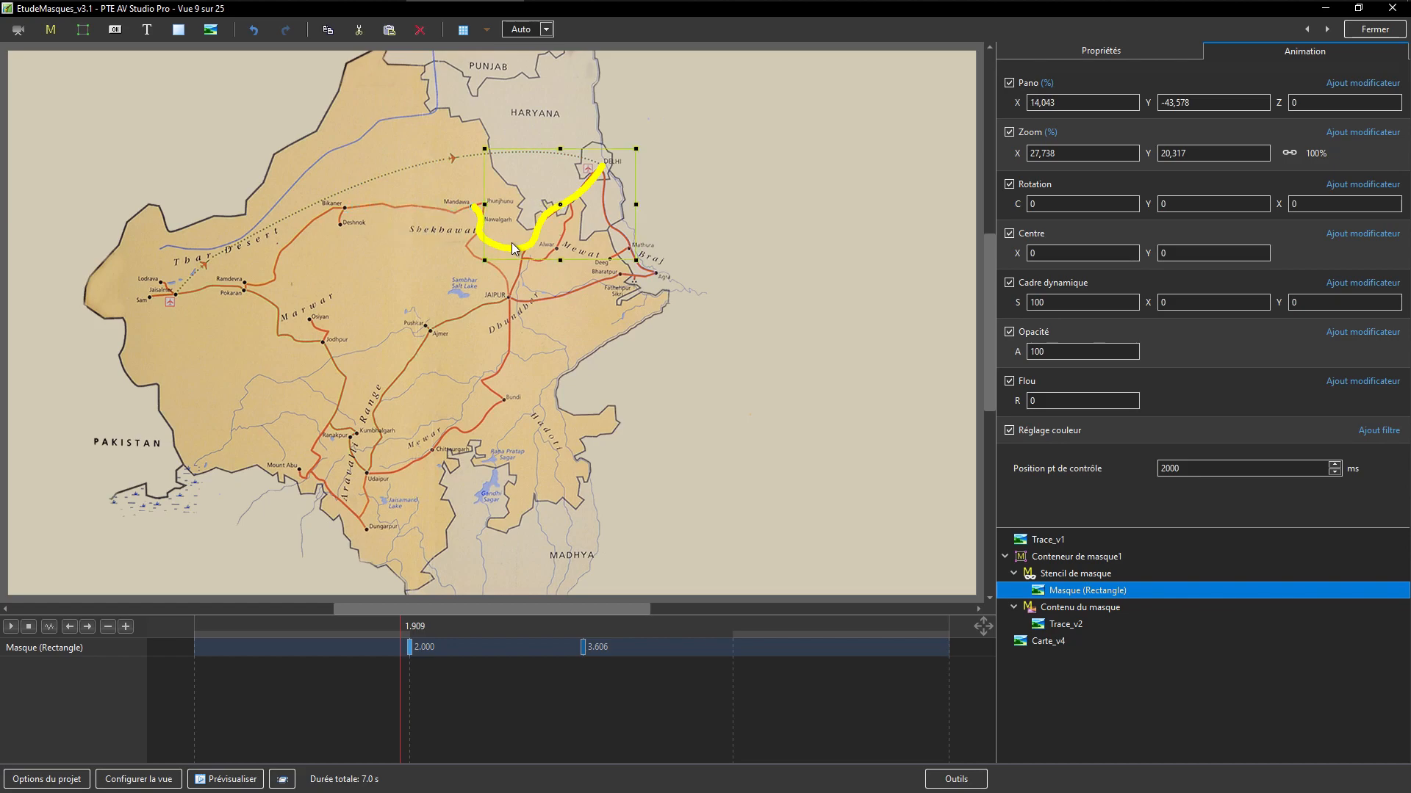
left_click(583, 647)
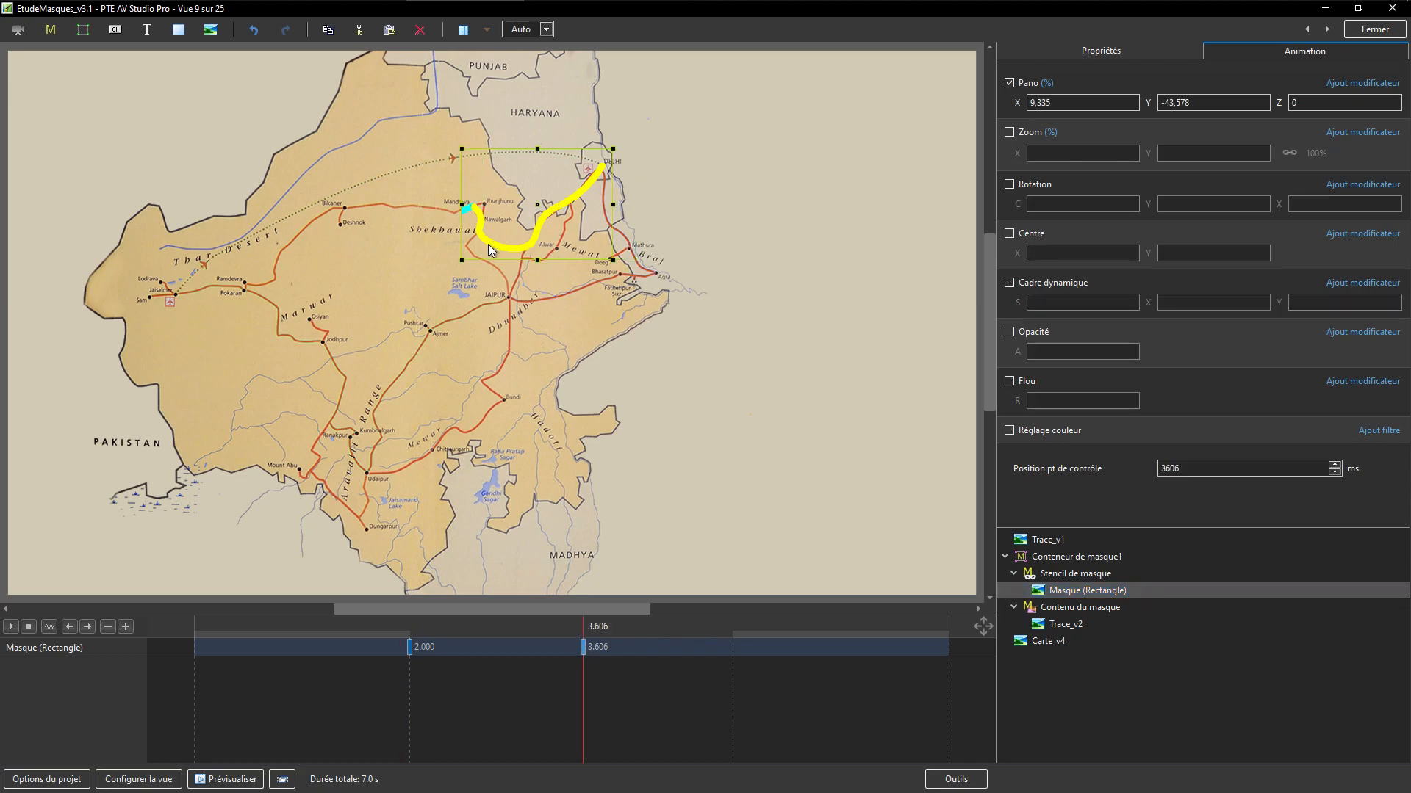
left_click_drag(509, 207, 369, 211)
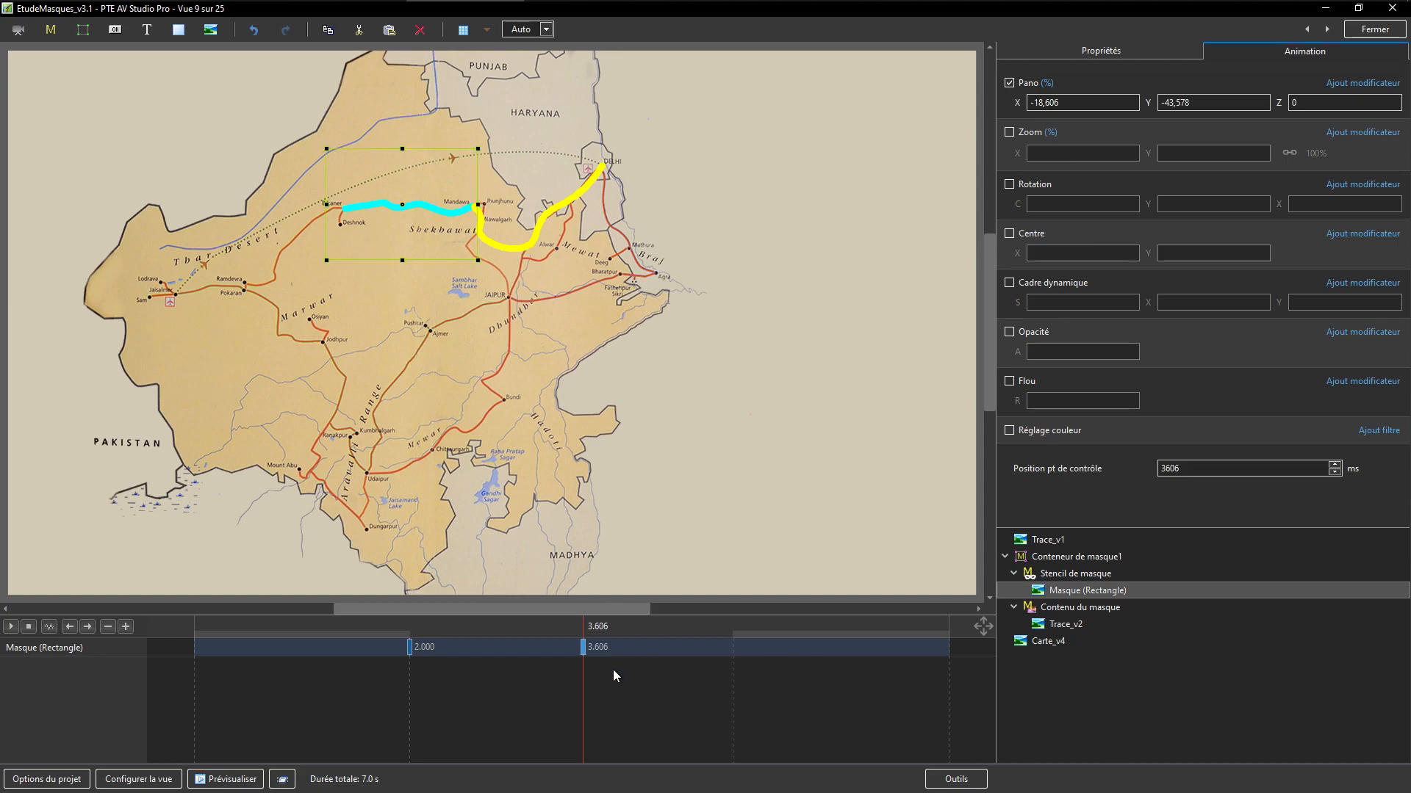
Play the slide's animation from the start, pause it, and inspect the Trace_v2 and Trace_v1 objects
left_click_drag(581, 691, 150, 681)
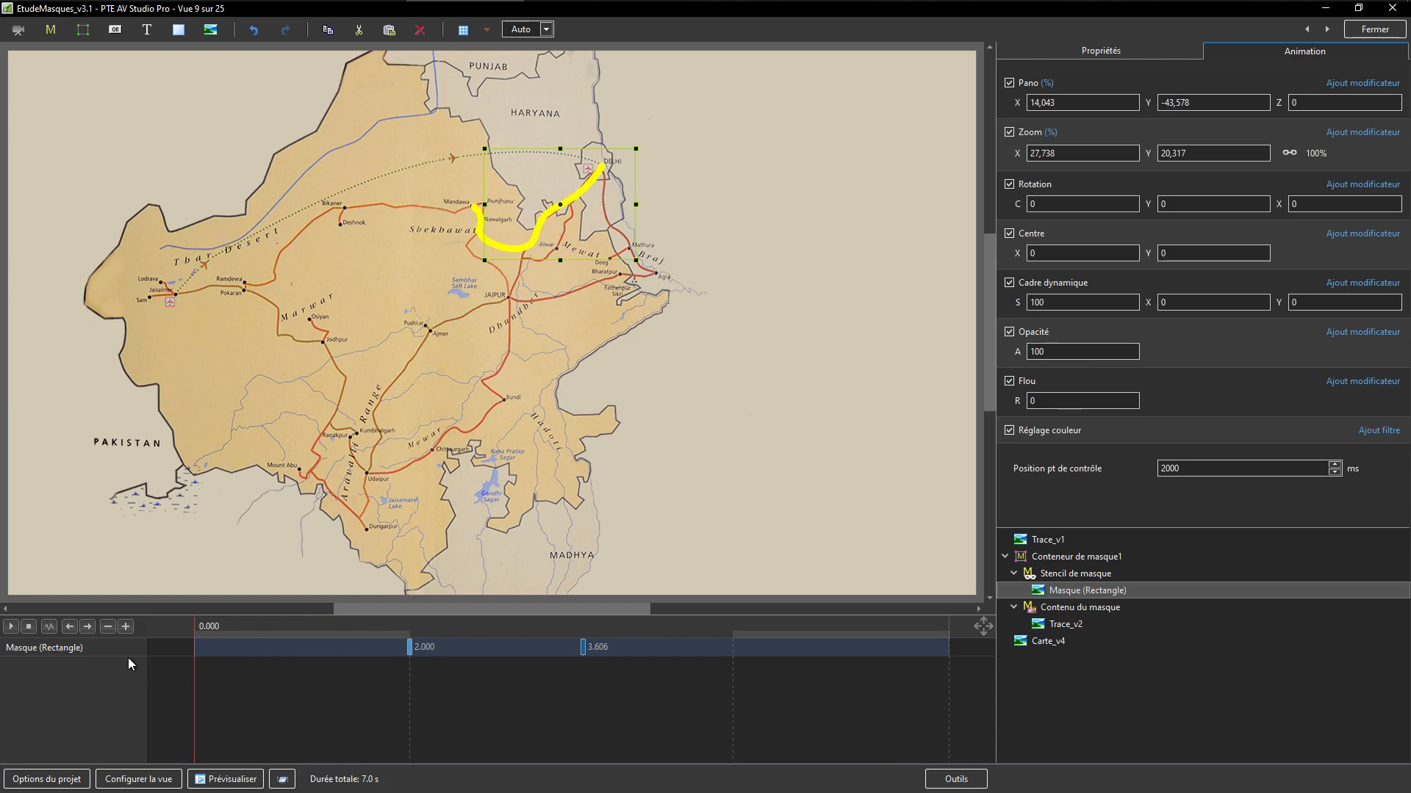
left_click(11, 627)
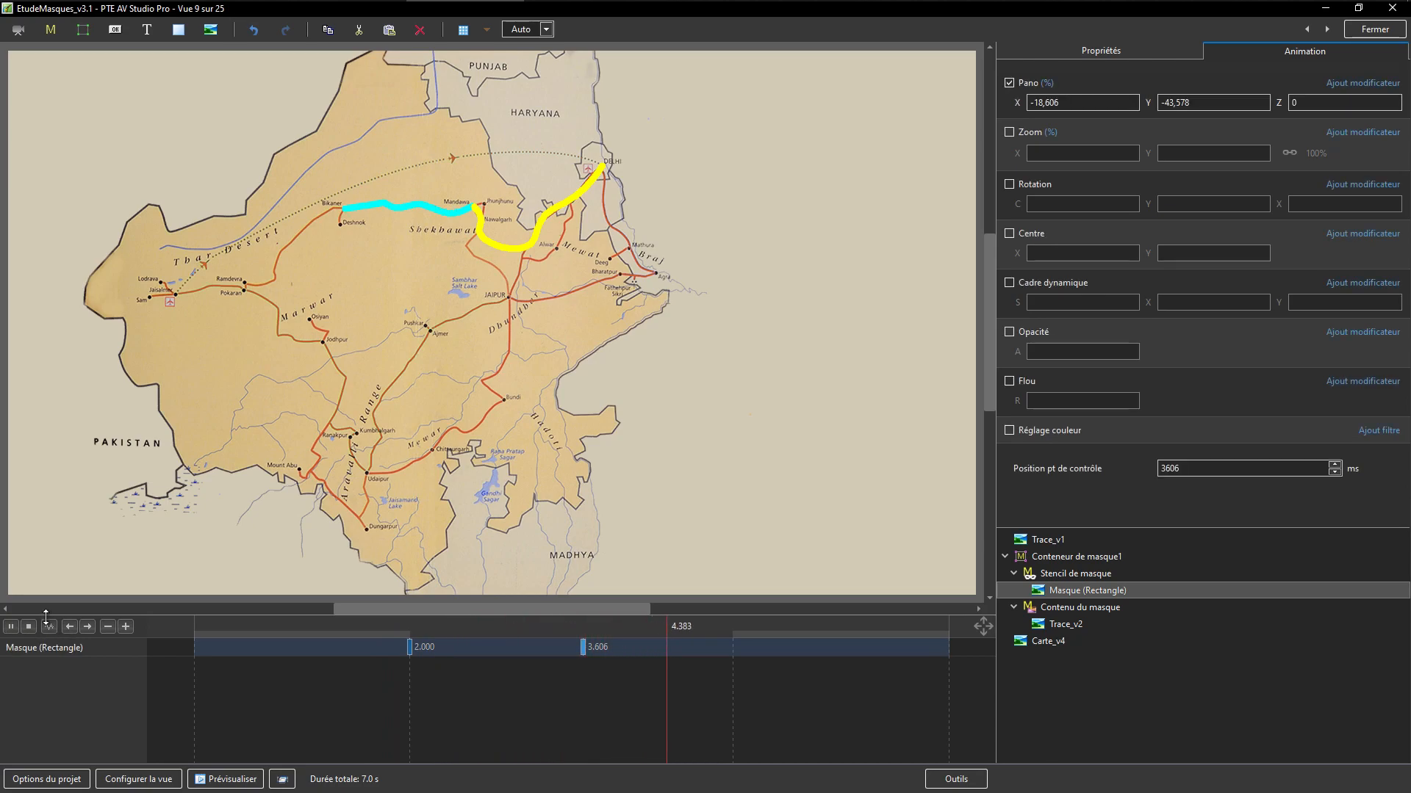
key("space")
left_click(1051, 627)
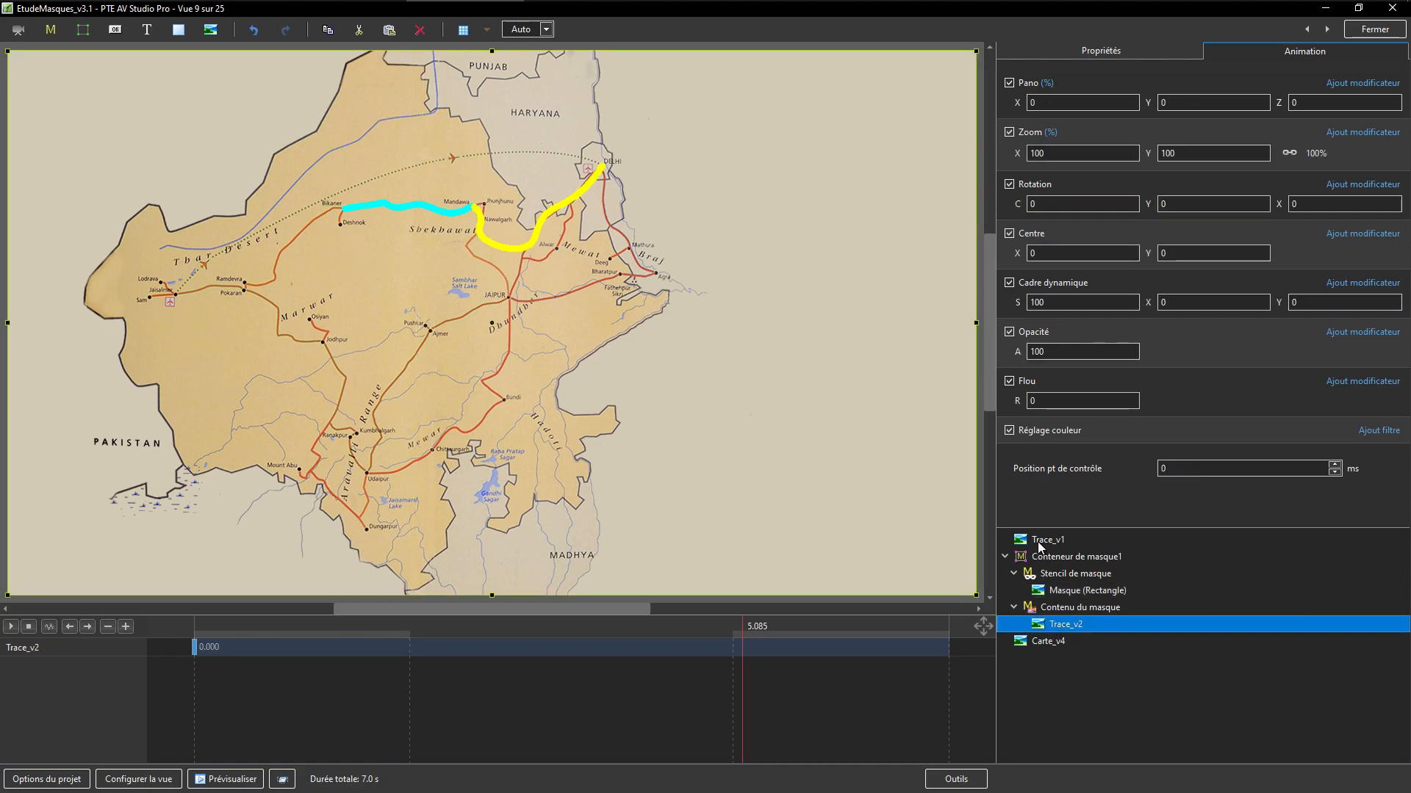
left_click(1040, 543)
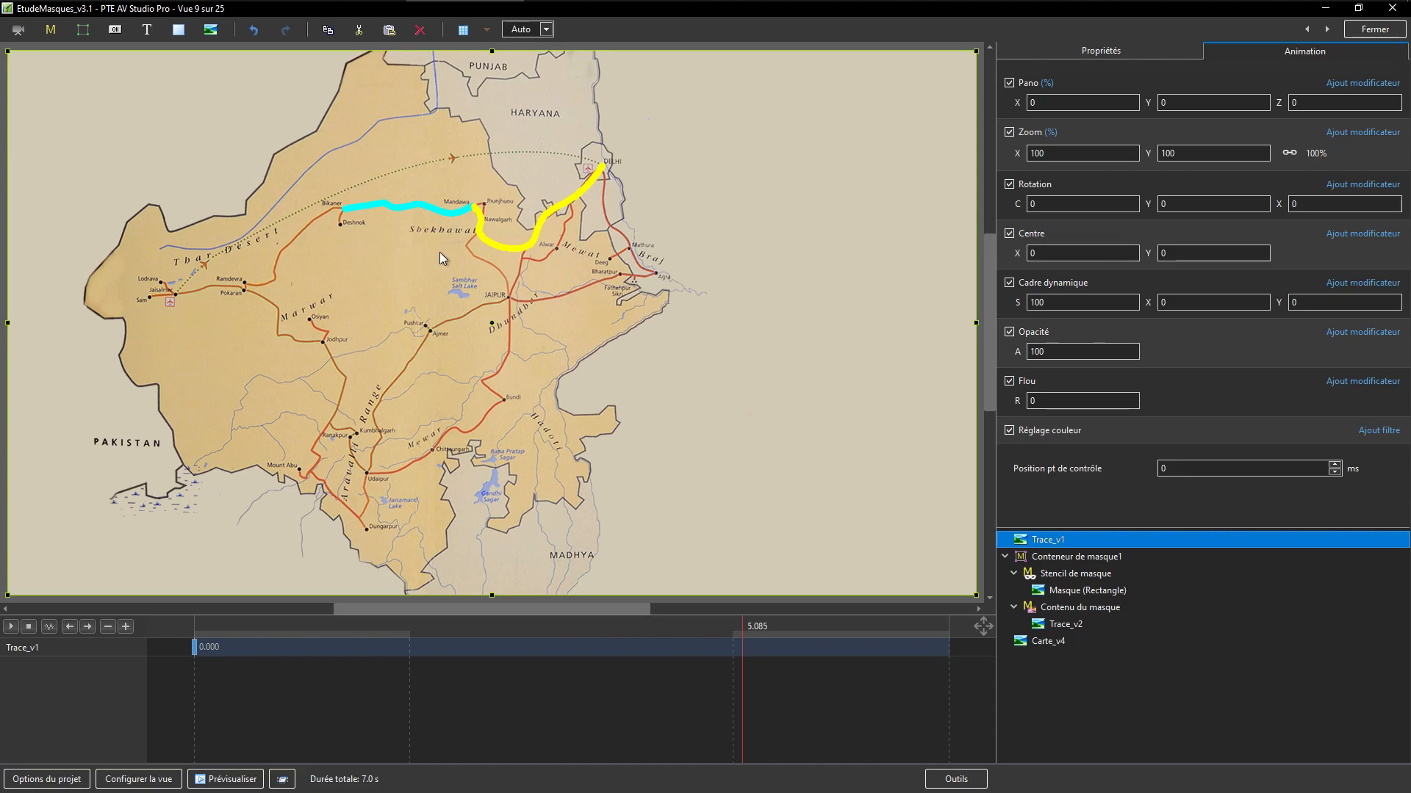
Close the object editor and open slide 10, the flamingo title view 160322_165611, for object editing
left_click(1374, 29)
scroll(1249, 676, "down", 5)
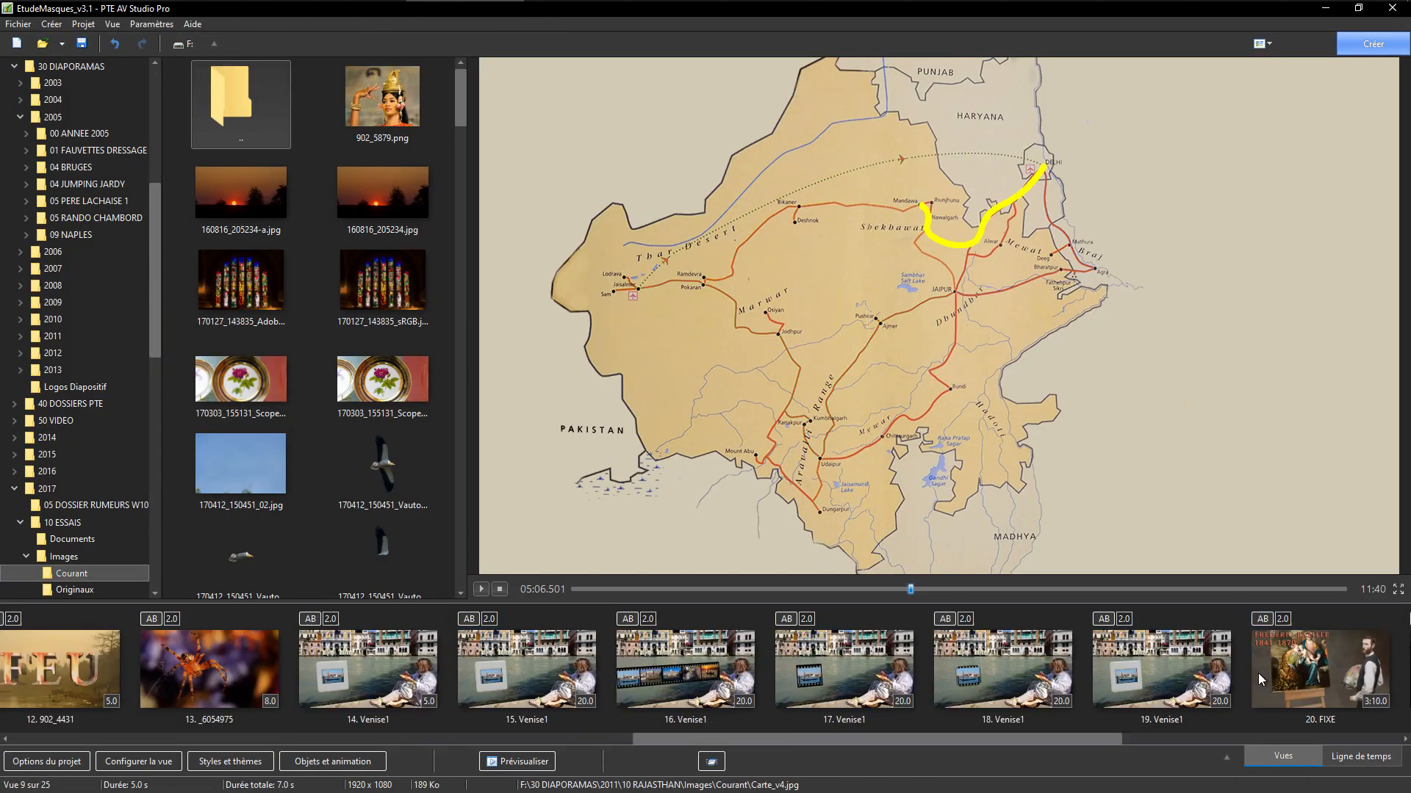
scroll(989, 677, "up", 5)
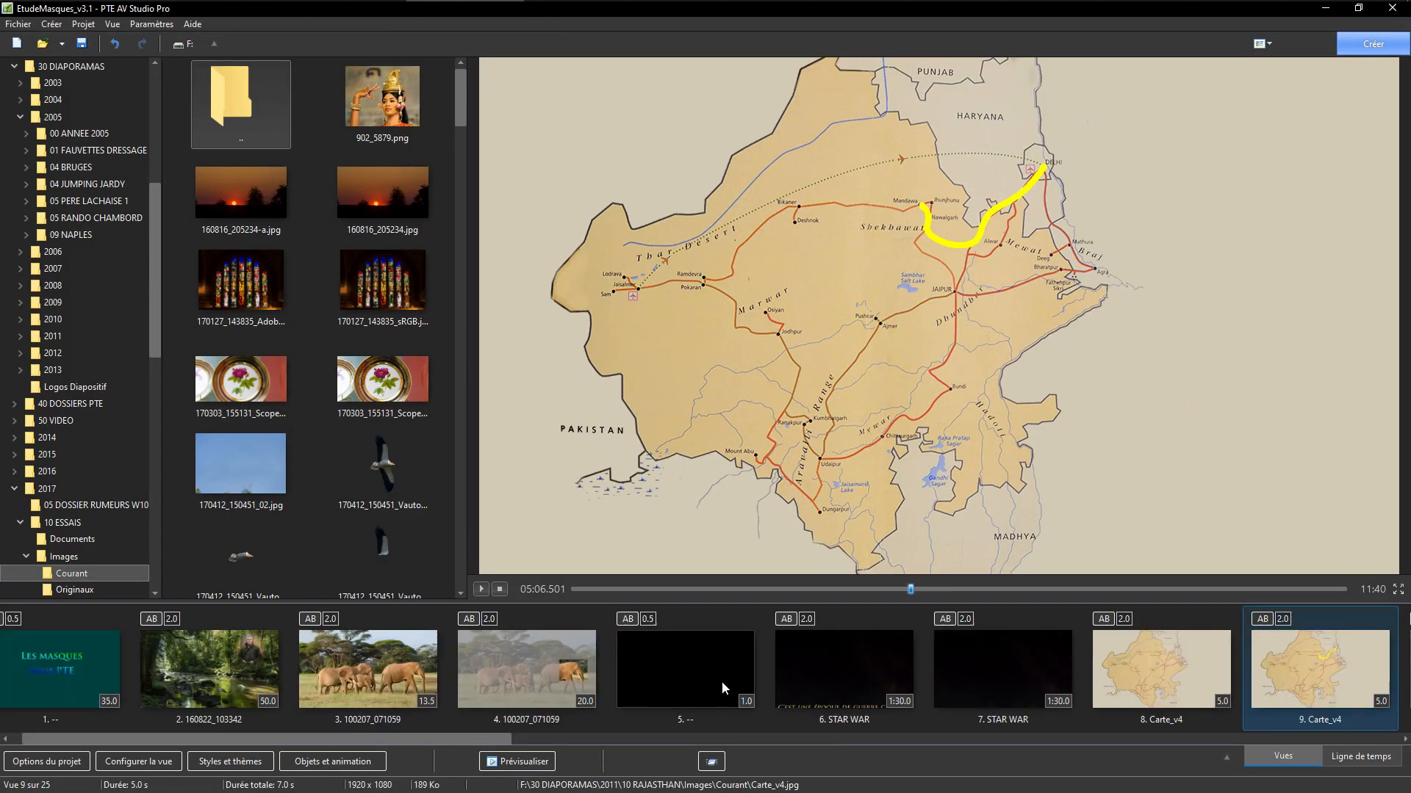
scroll(722, 682, "down", 1)
scroll(721, 682, "down", 2)
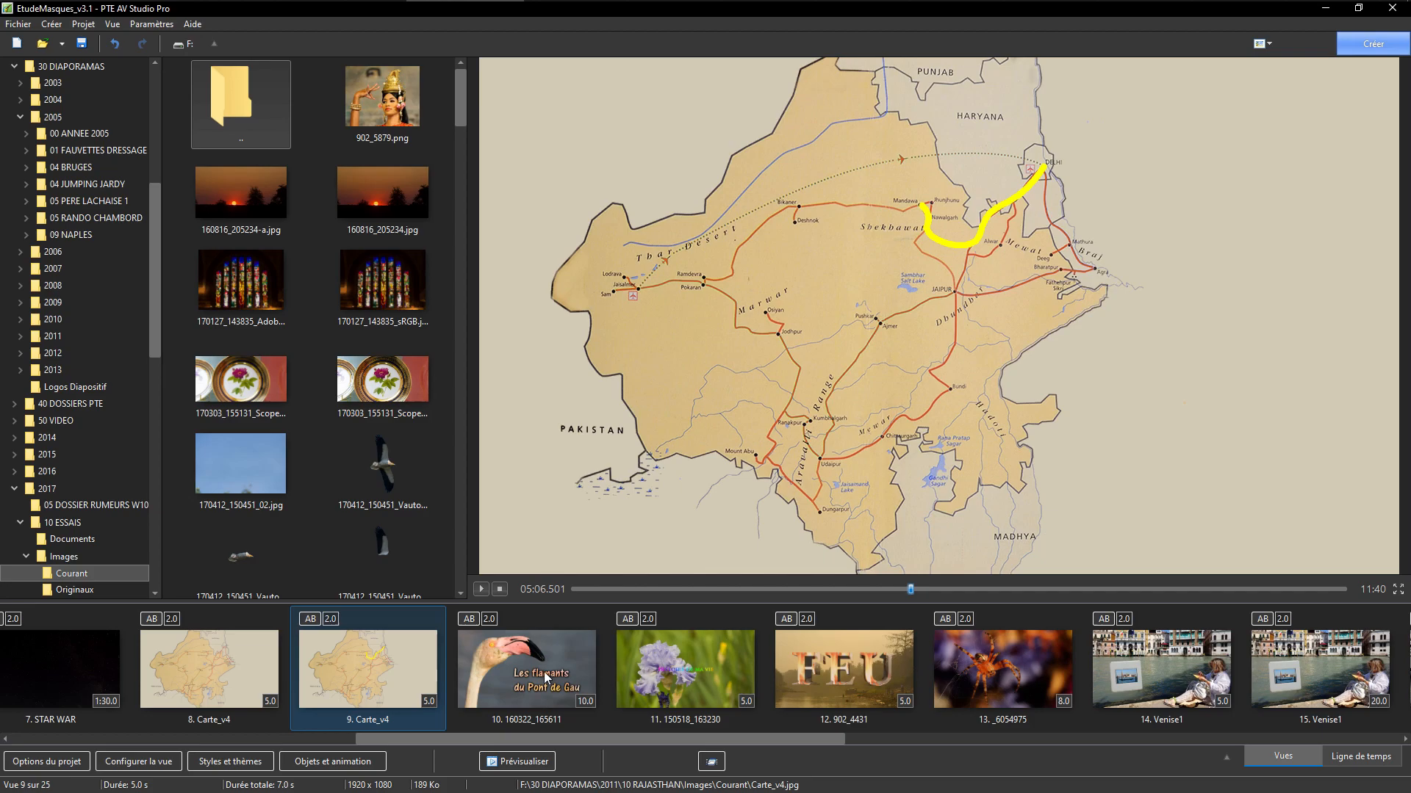
left_click(513, 679)
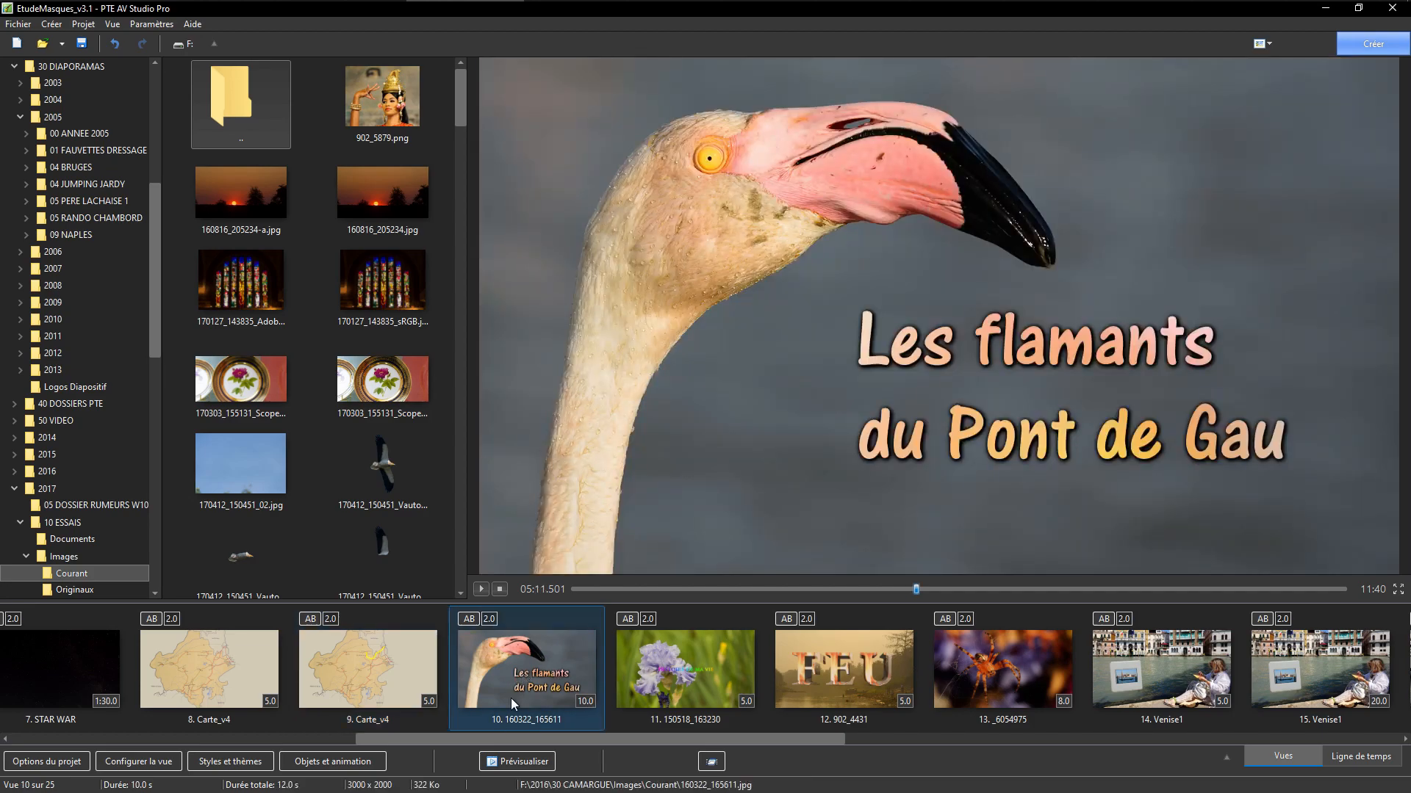
double_click(531, 666)
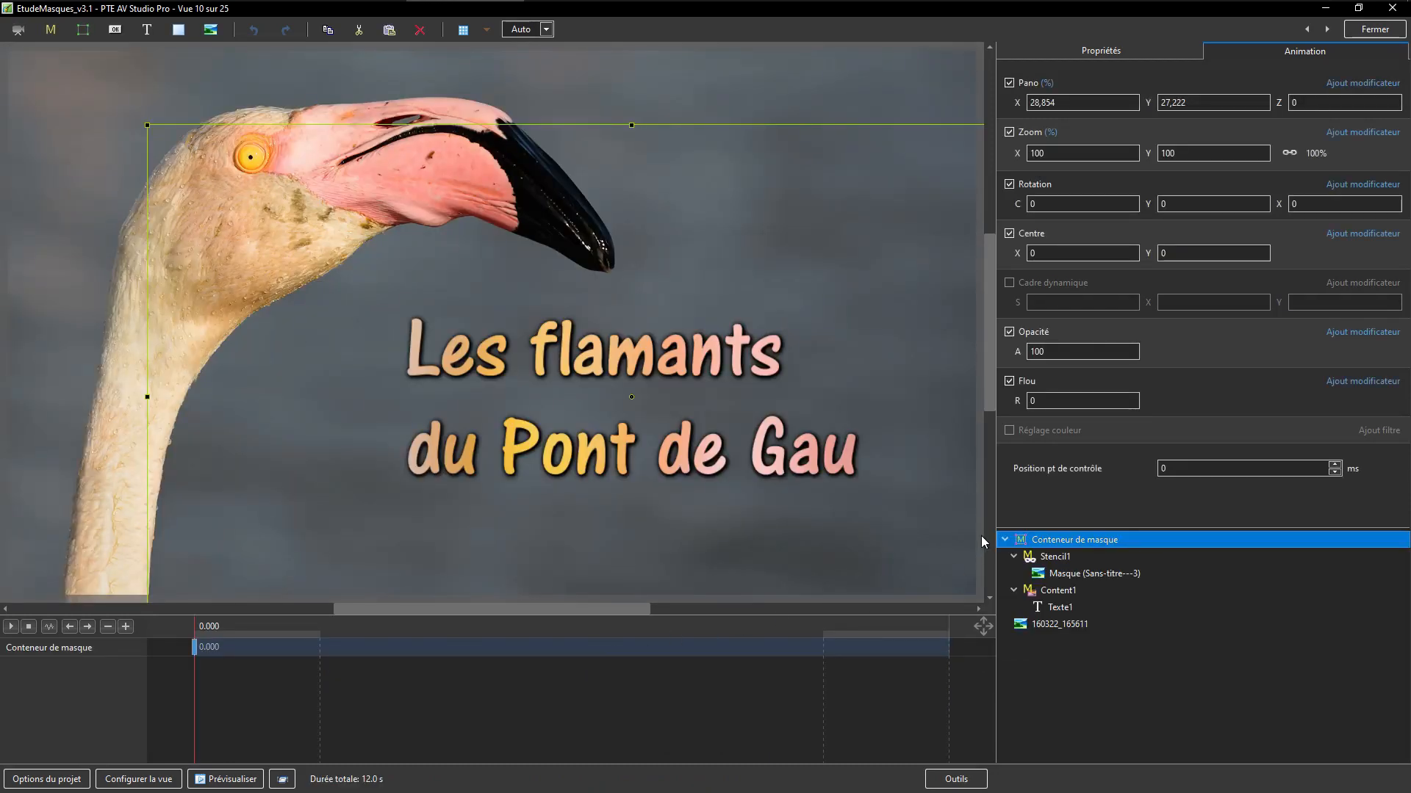
Paste a copy of Texte1 outside the mask container, move it above the coloured title, and show its properties
left_click(1060, 580)
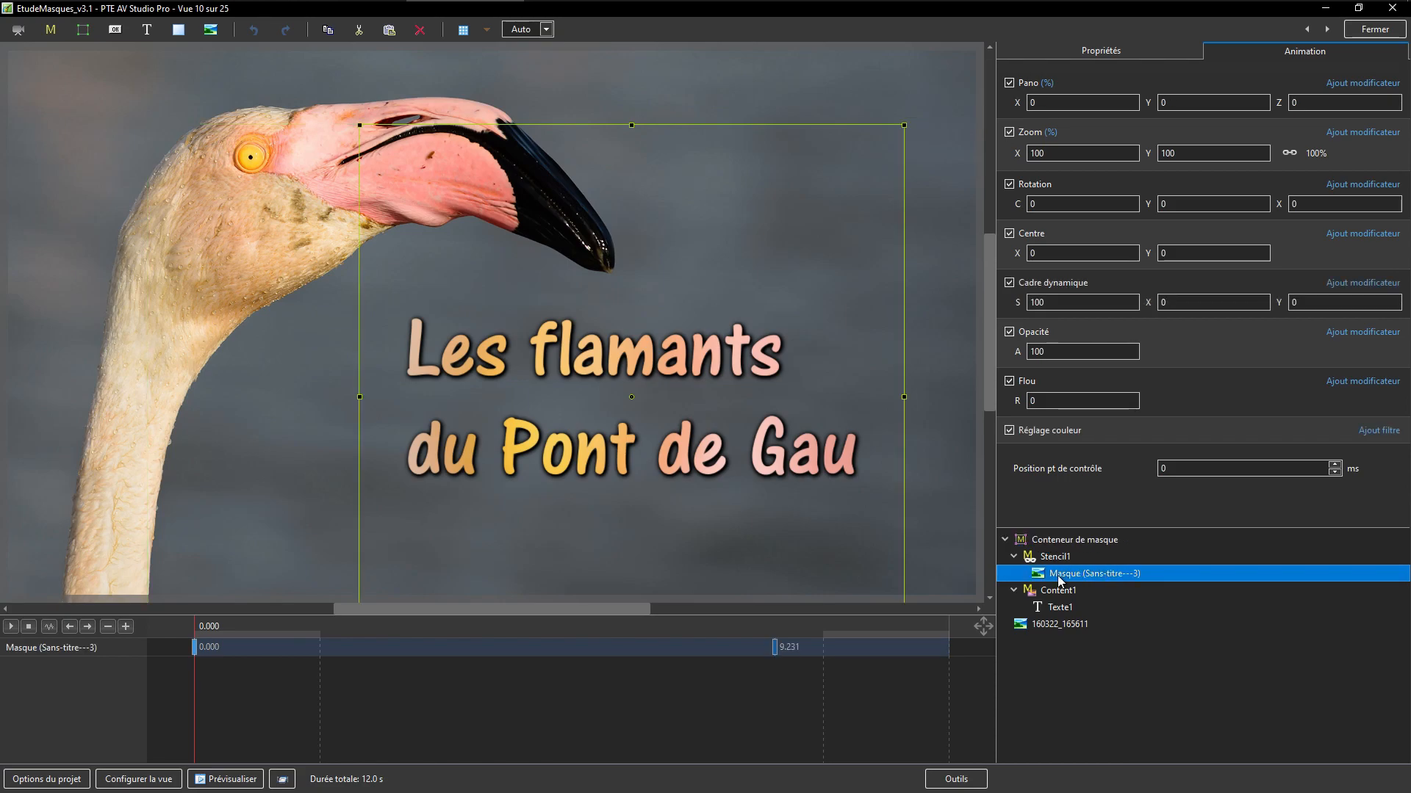
left_click(1048, 608)
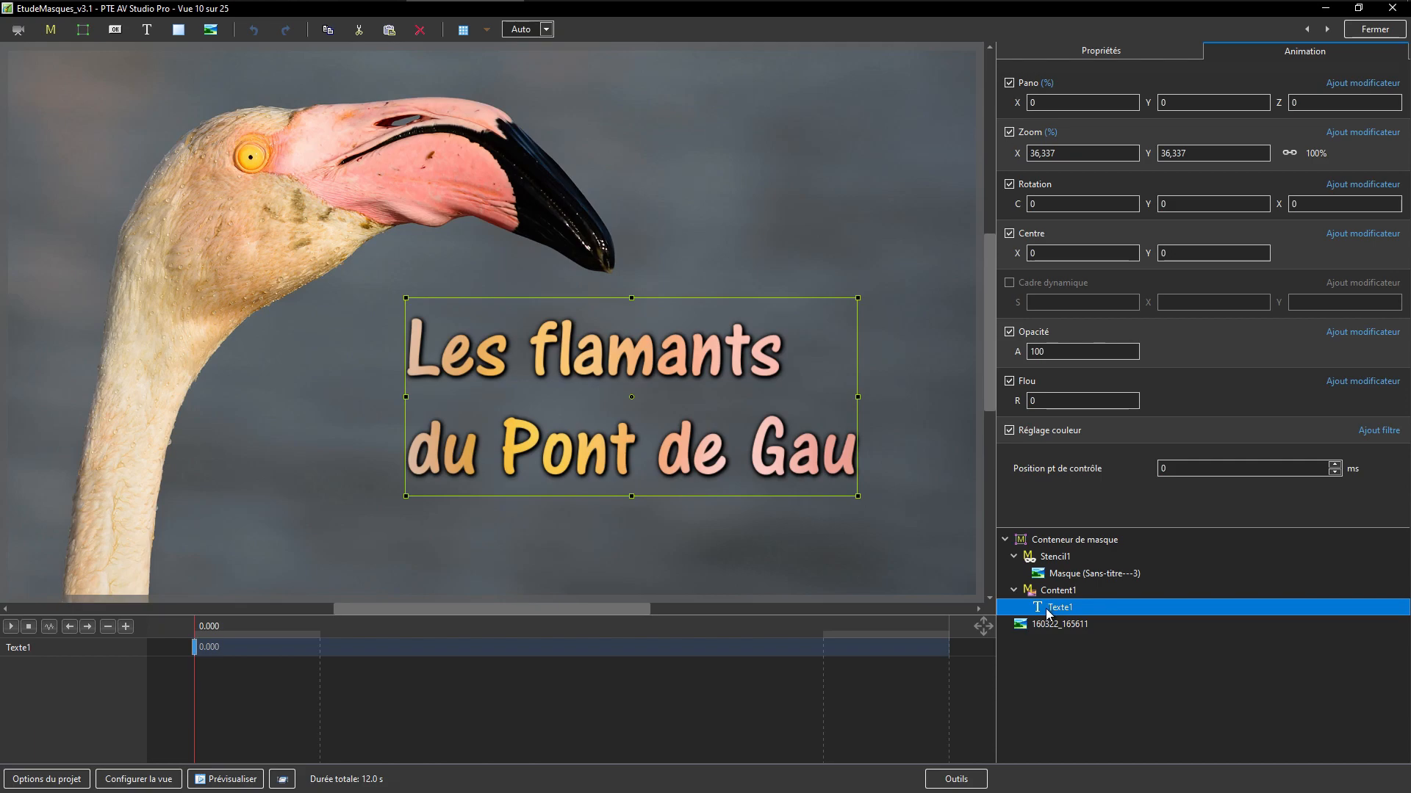
left_click(1055, 700)
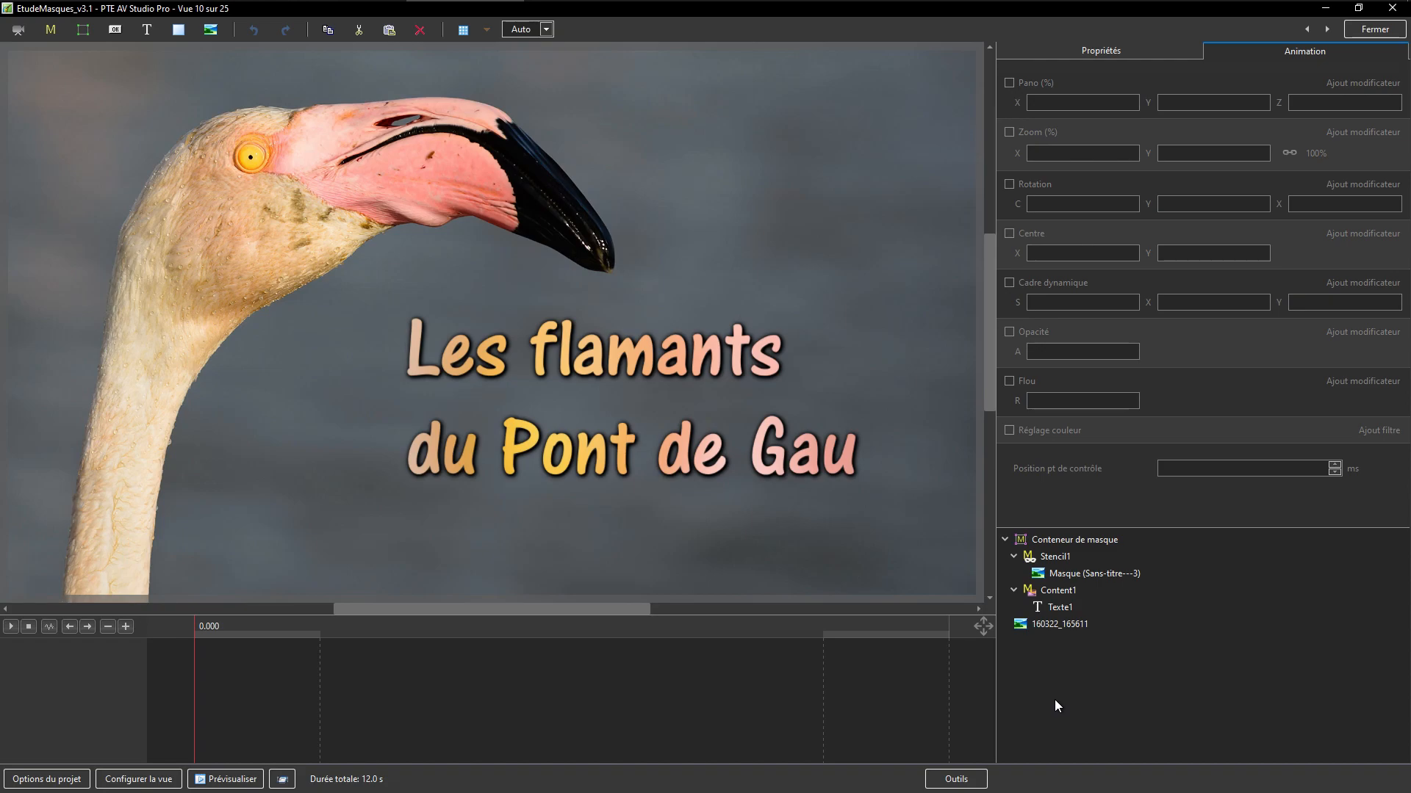
key("ctrl+v")
left_click_drag(586, 261, 784, 108)
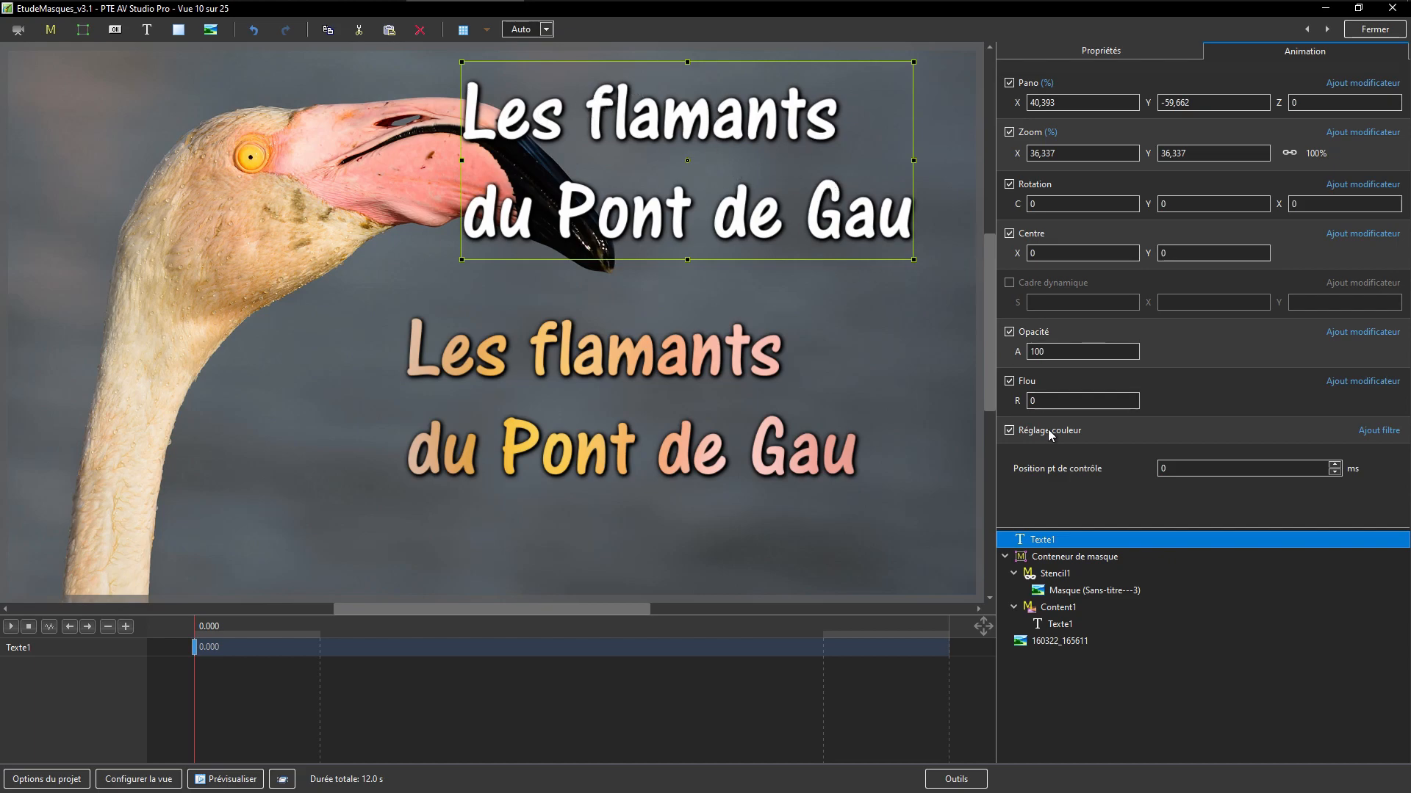
left_click(1122, 54)
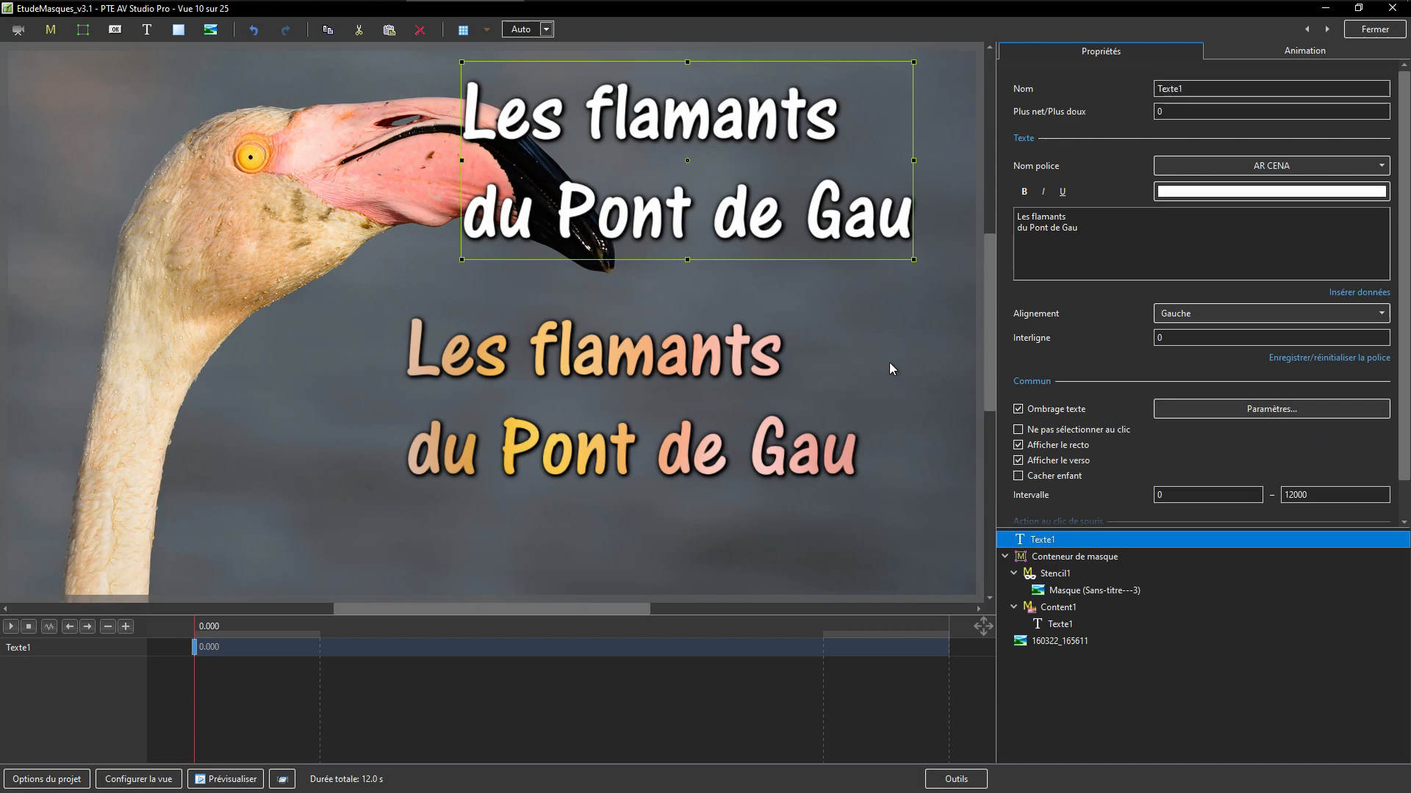
Paste a copy of the Masque (Sans-titre---3) image outside the container, move it around over the titles, and delete both pasted copies
left_click(1063, 591)
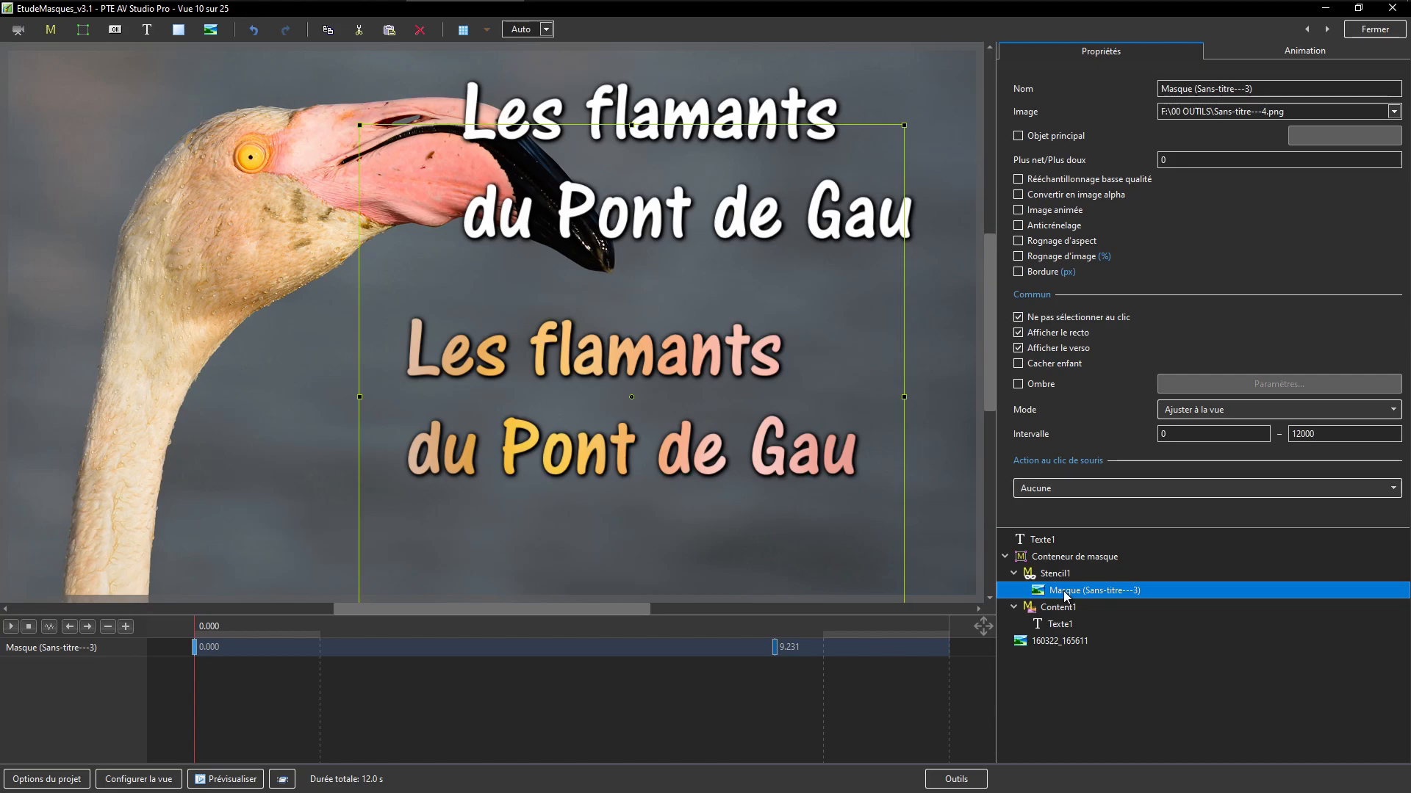
left_click(1056, 685)
key("ctrl+v")
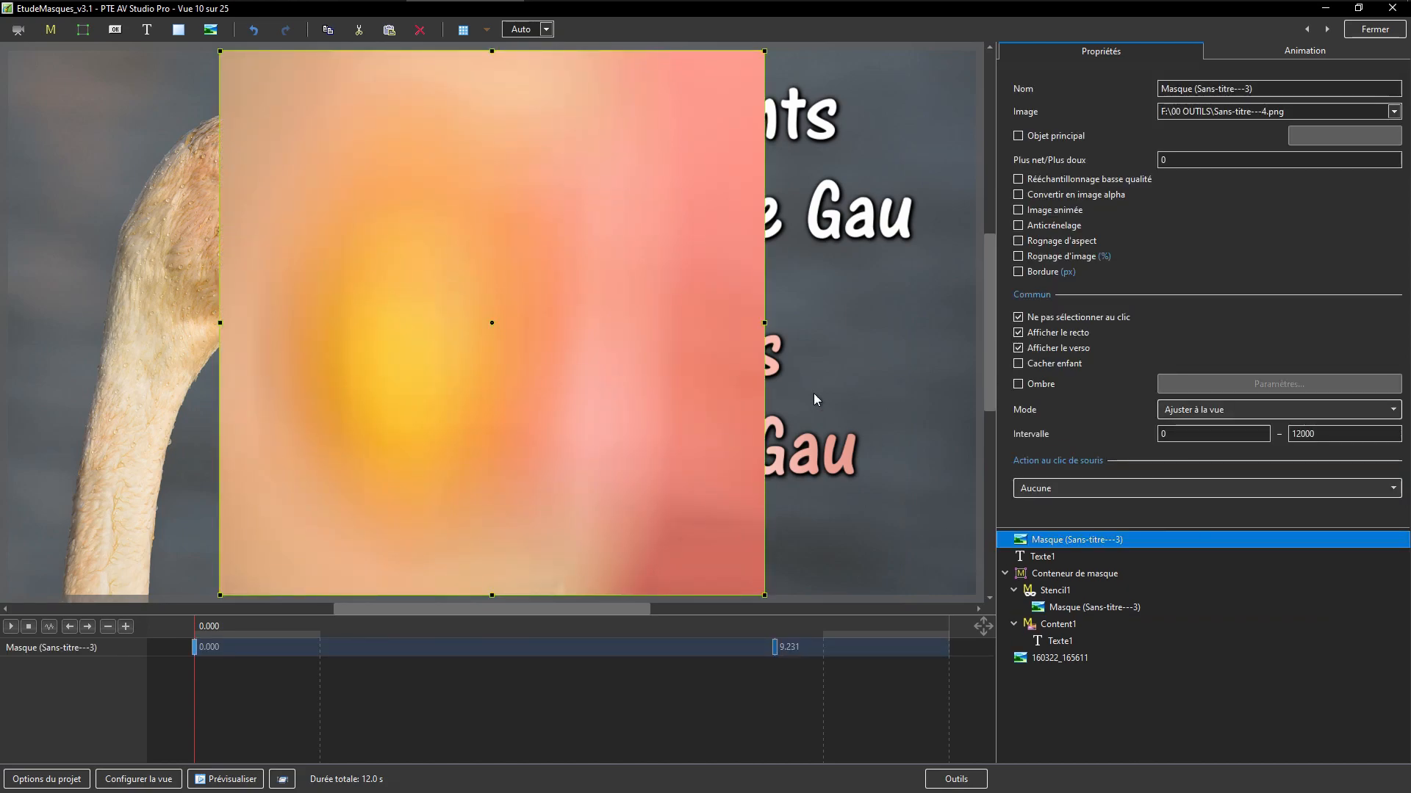
left_click_drag(565, 168, 759, 169)
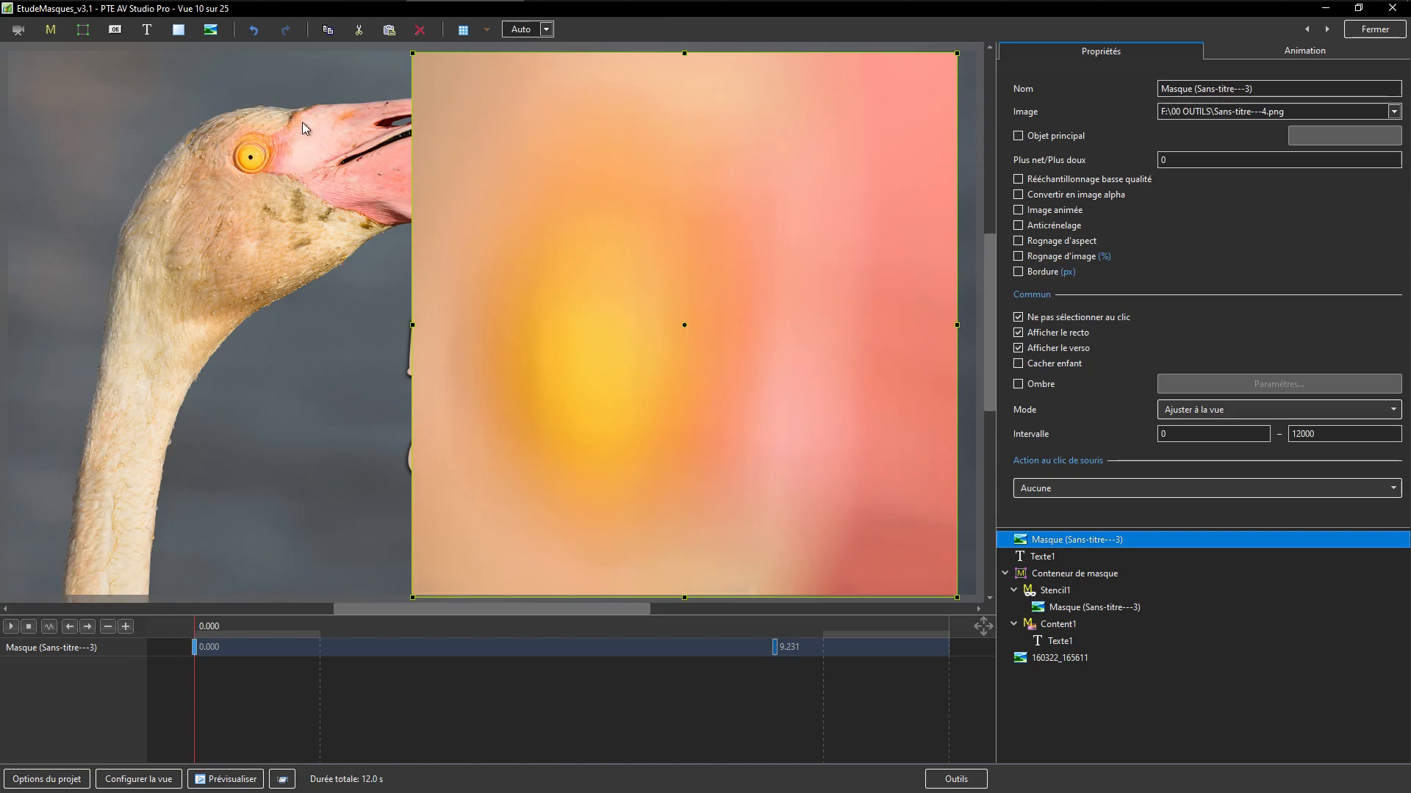
left_click_drag(668, 262, 504, 235)
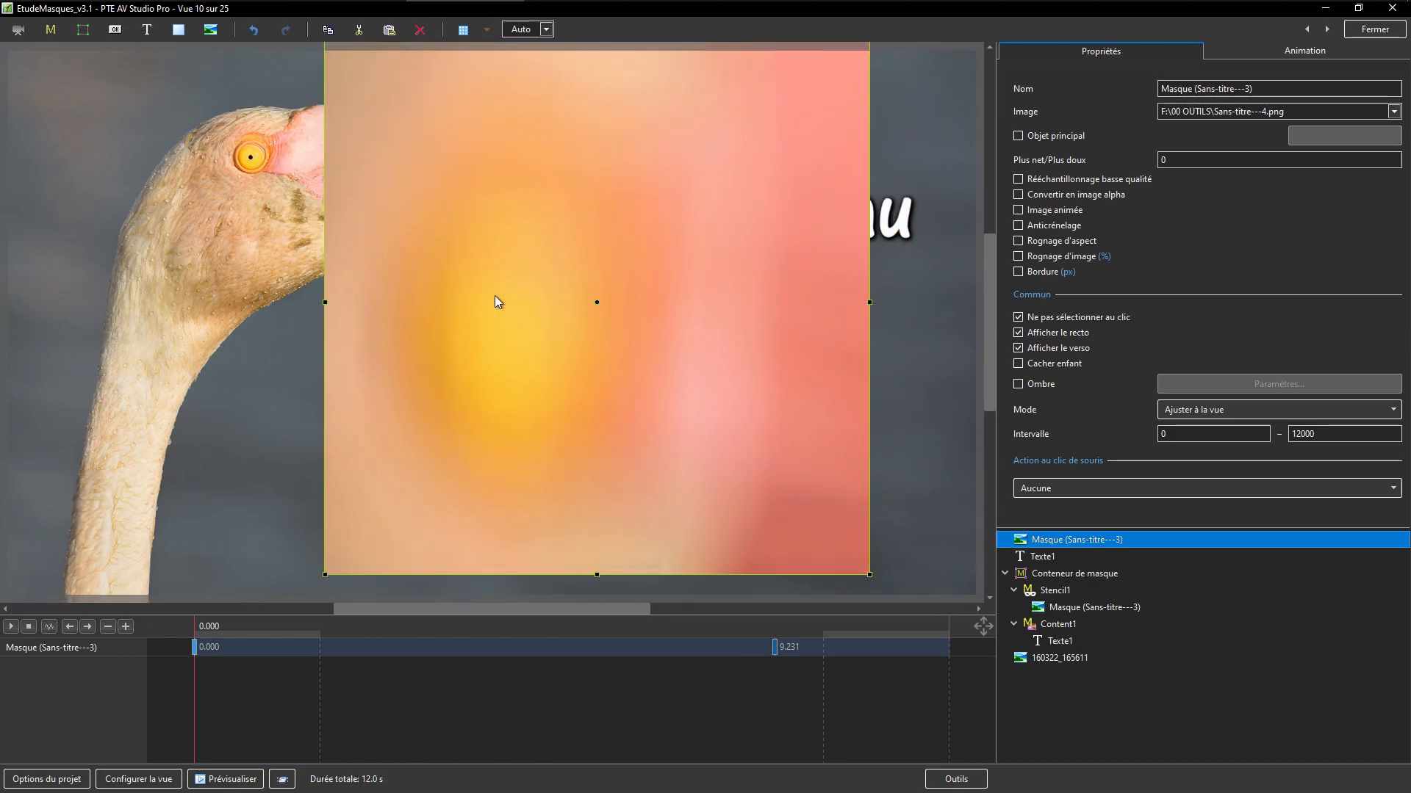
left_click_drag(487, 297, 412, 342)
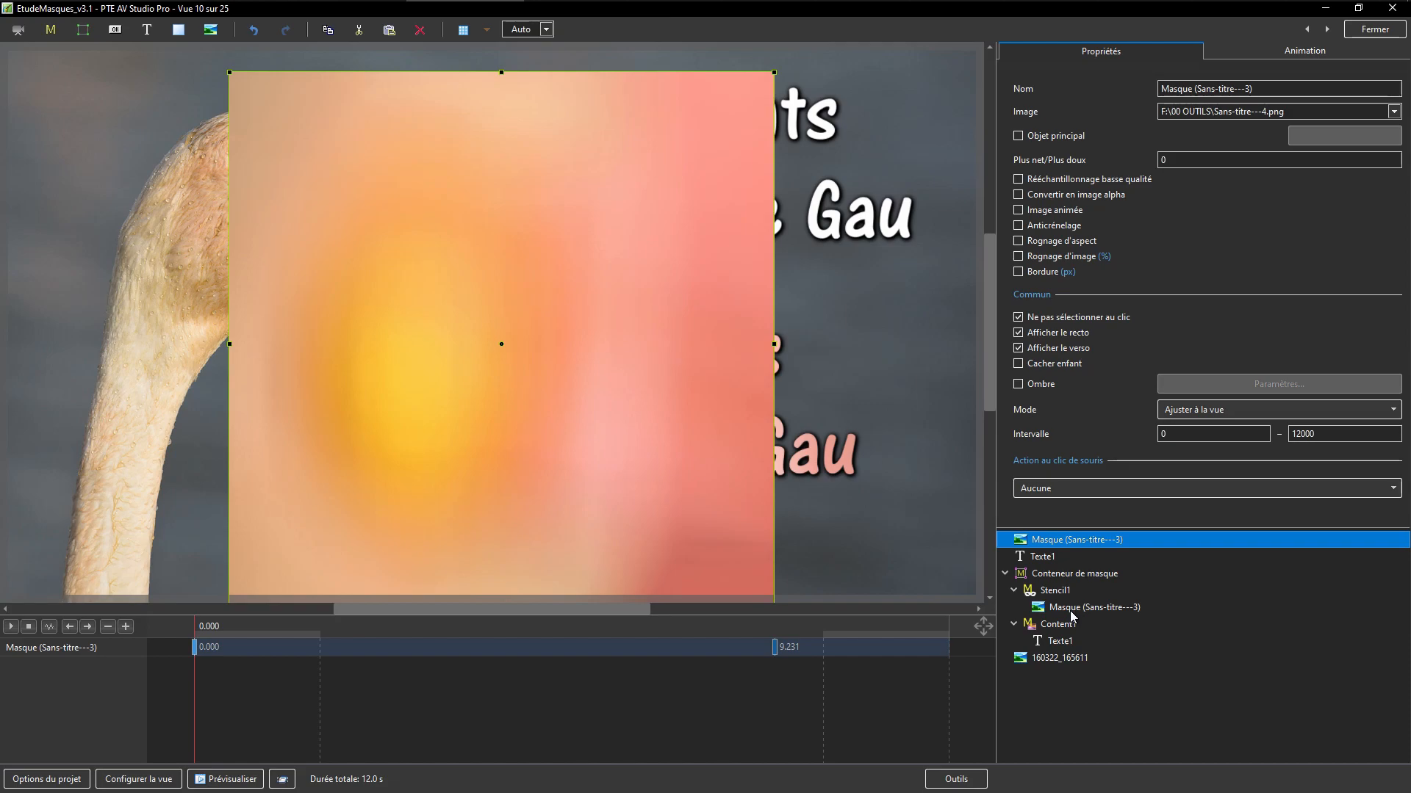
left_click_drag(605, 382, 662, 348)
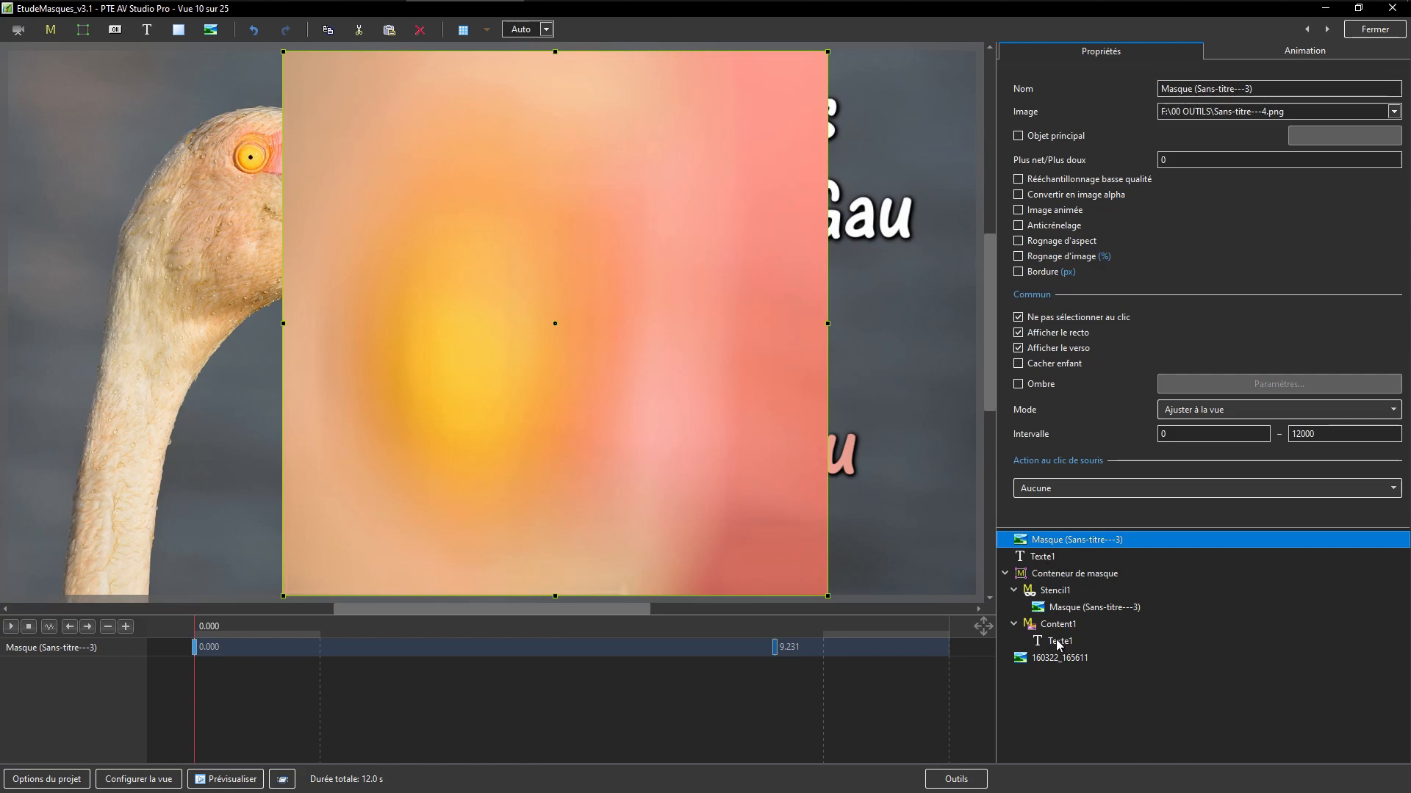
left_click(1042, 558, "ctrl")
key("Delete")
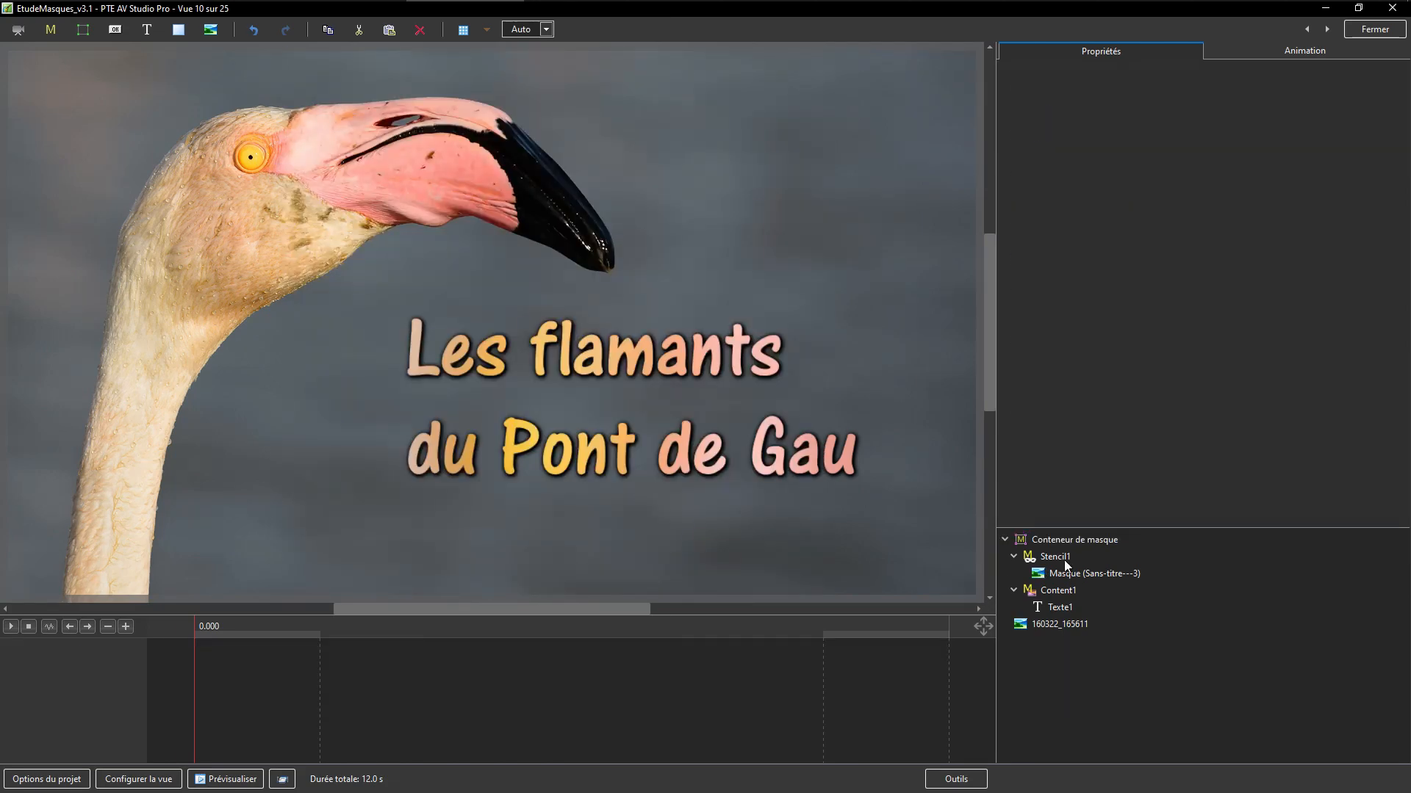
Select Masque (Sans-titre---3) in the stencil and play the title animation from the start
left_click(1067, 574)
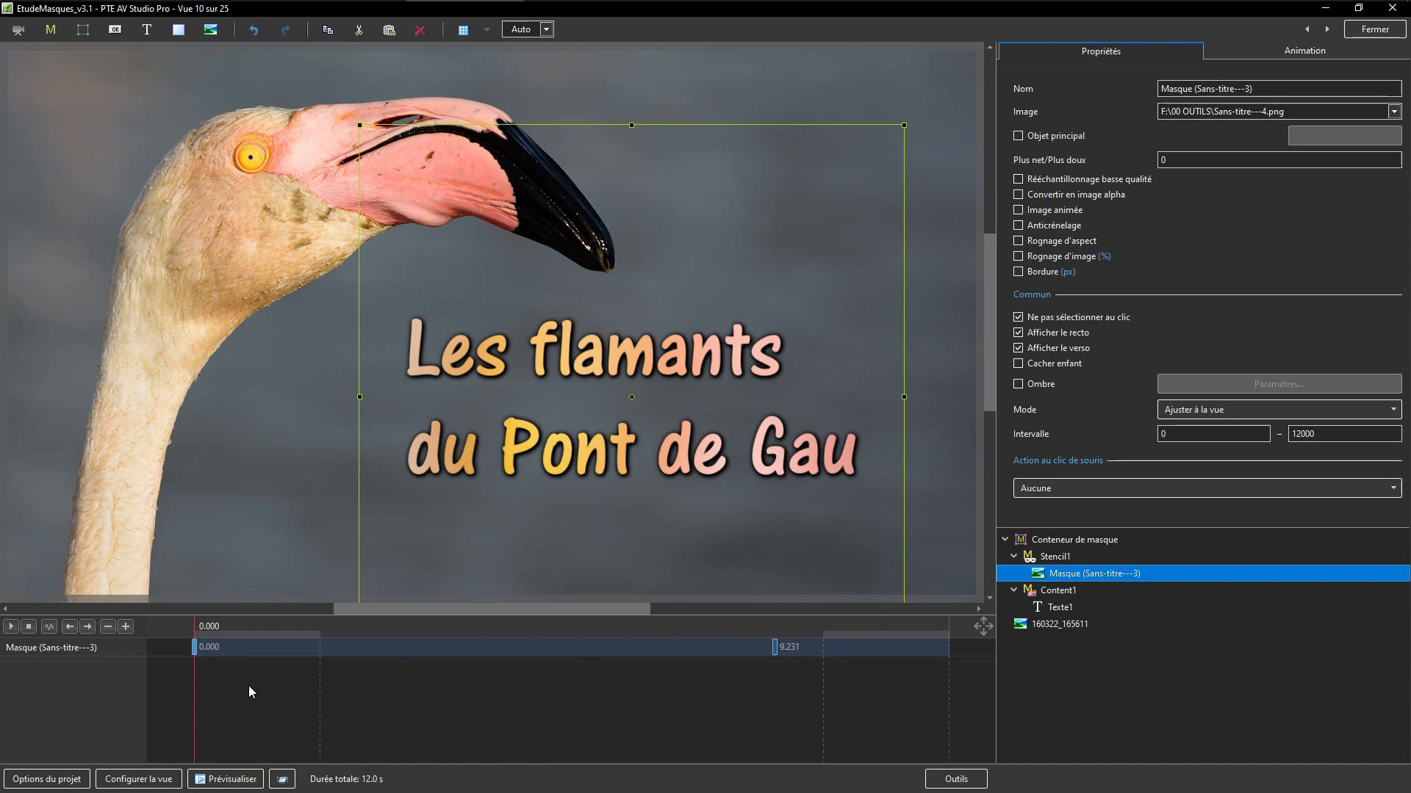
mouse_move(186, 696)
left_mouse_down()
mouse_move(468, 731)
mouse_move(804, 726)
mouse_move(453, 738)
mouse_move(170, 715)
left_mouse_up()
left_click(13, 626)
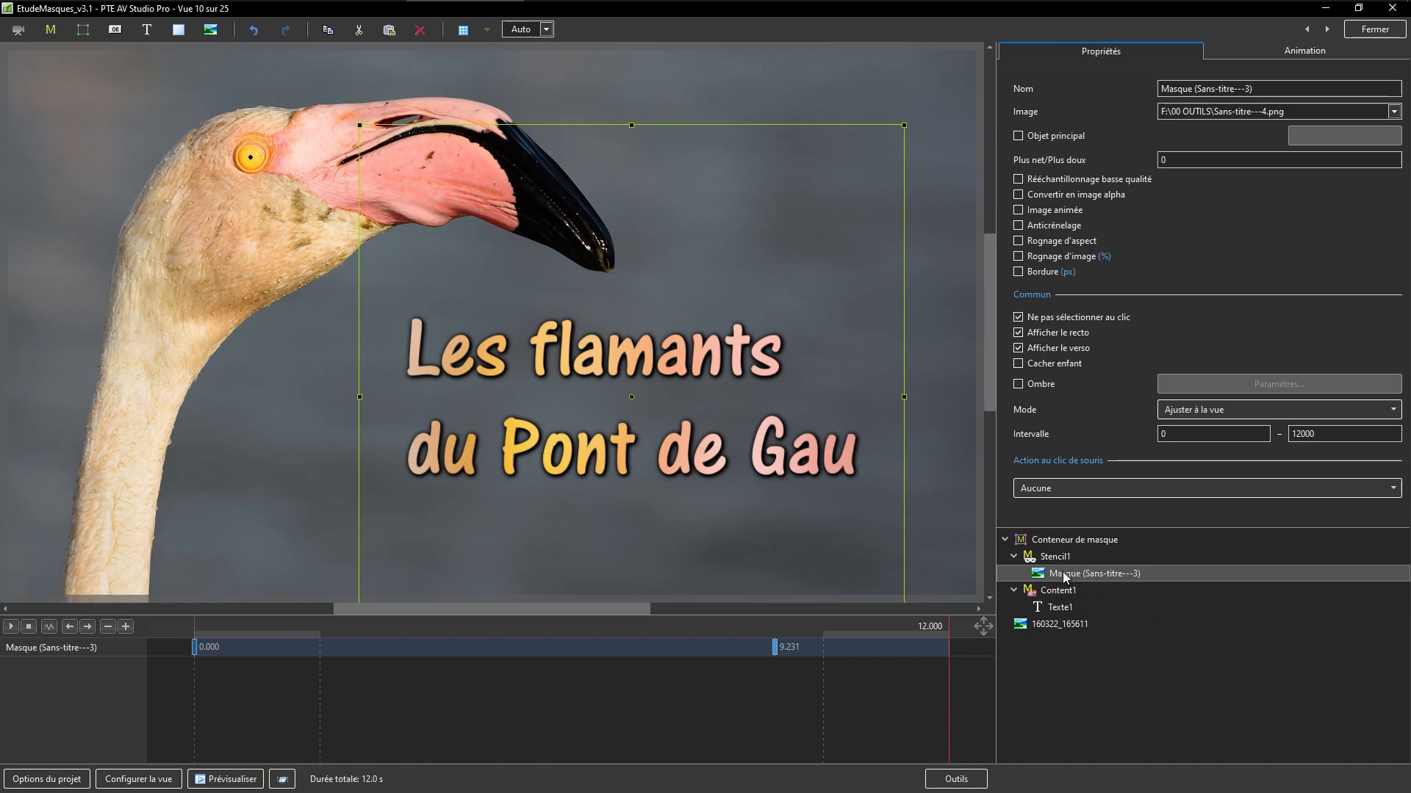
Switch to slide 11 and enlarge the Sans-titre---2 image in the mask content, undoing the last resize
left_click(1327, 30)
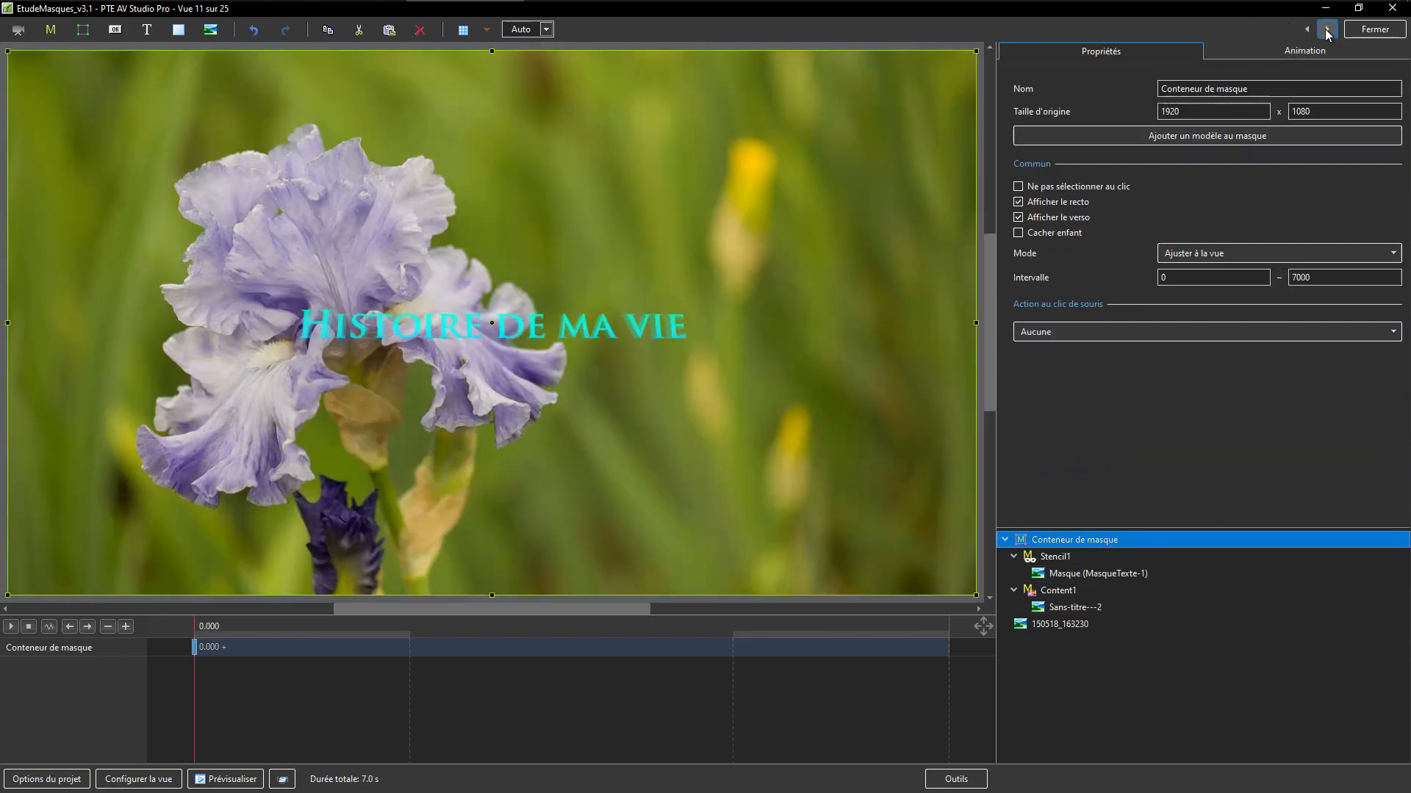
left_click(1062, 610)
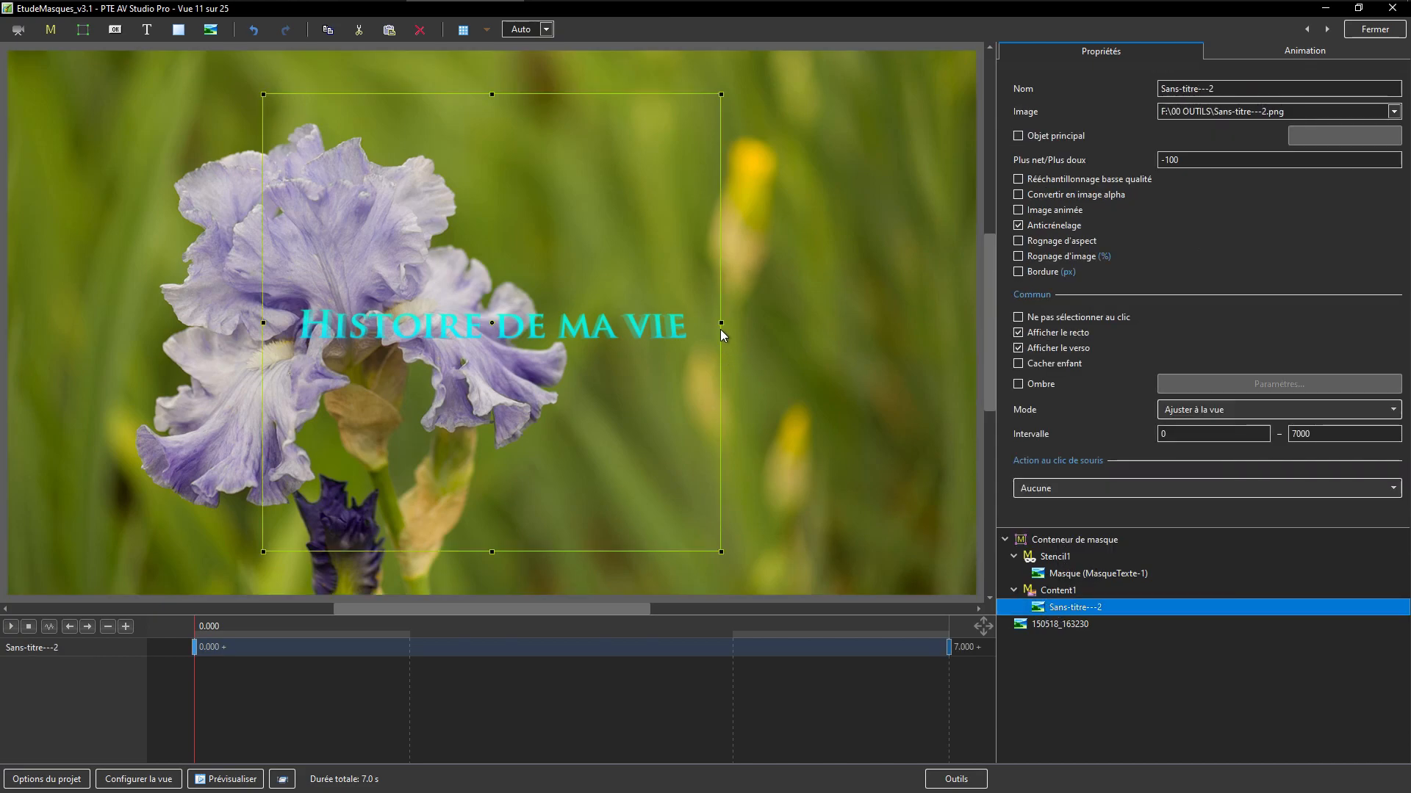
left_click_drag(719, 324, 893, 326)
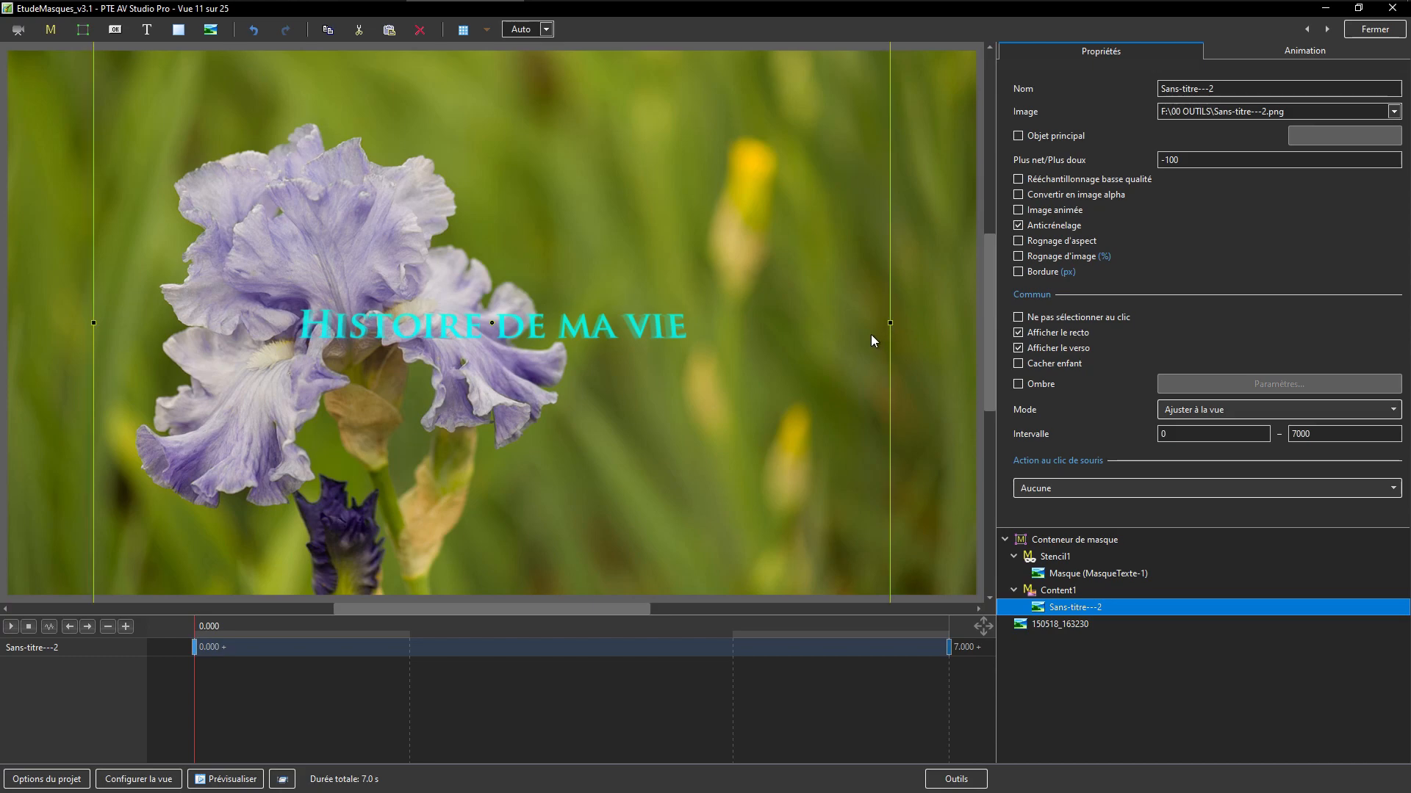
key("ctrl+z")
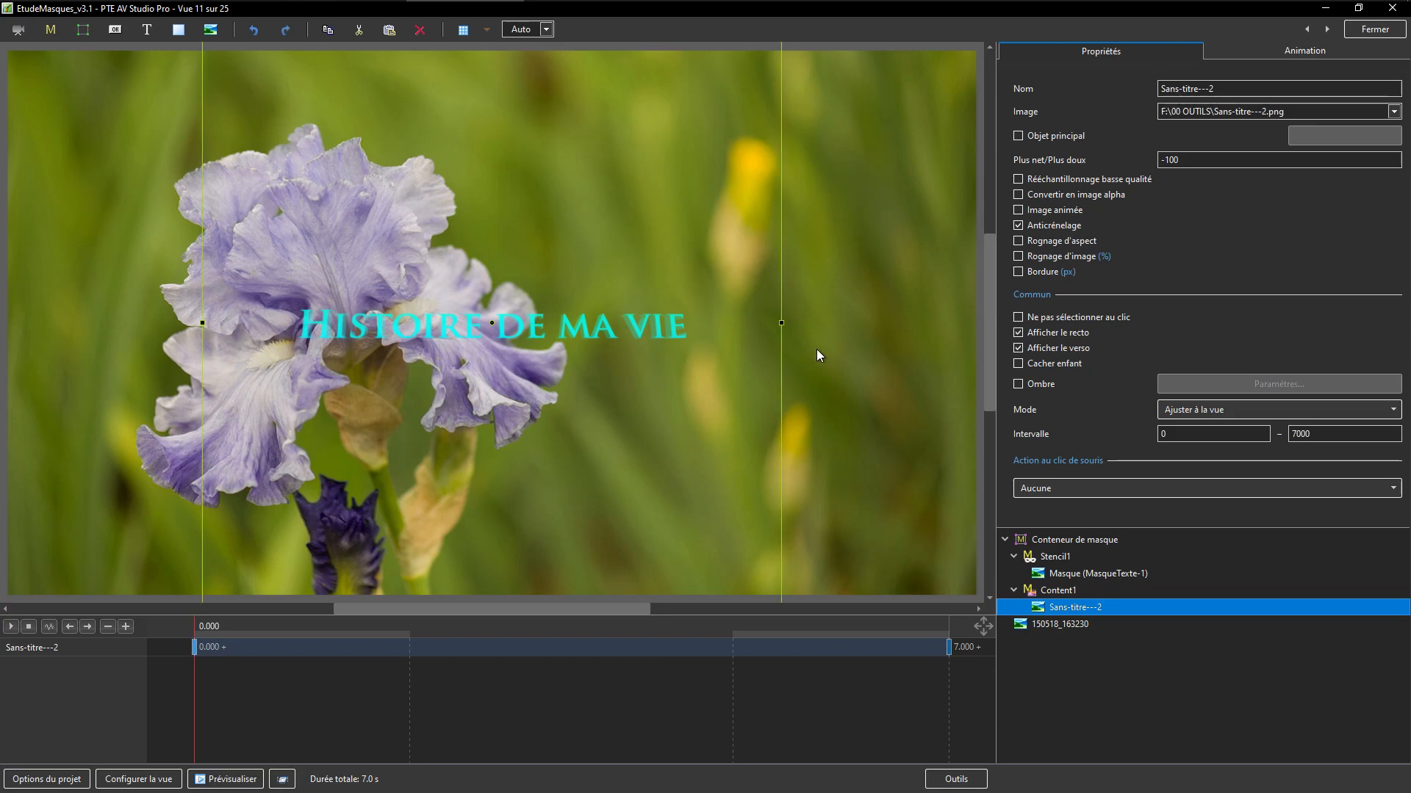
Enlarge the MasqueTexte-1 text mask and the Sans-titre---2 image so the colour fill covers the whole title
left_click(1074, 575)
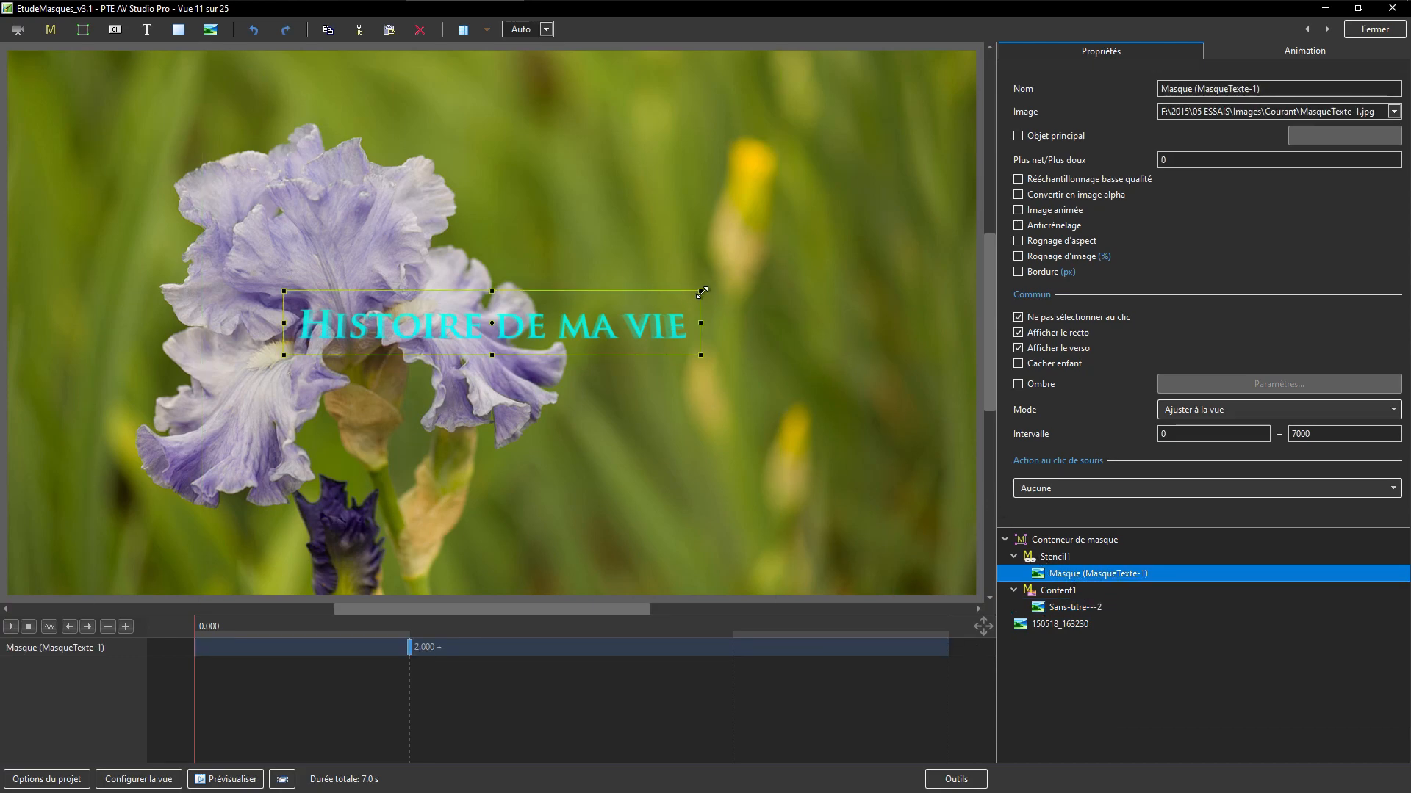
left_click_drag(701, 292, 761, 276)
left_click(1056, 607)
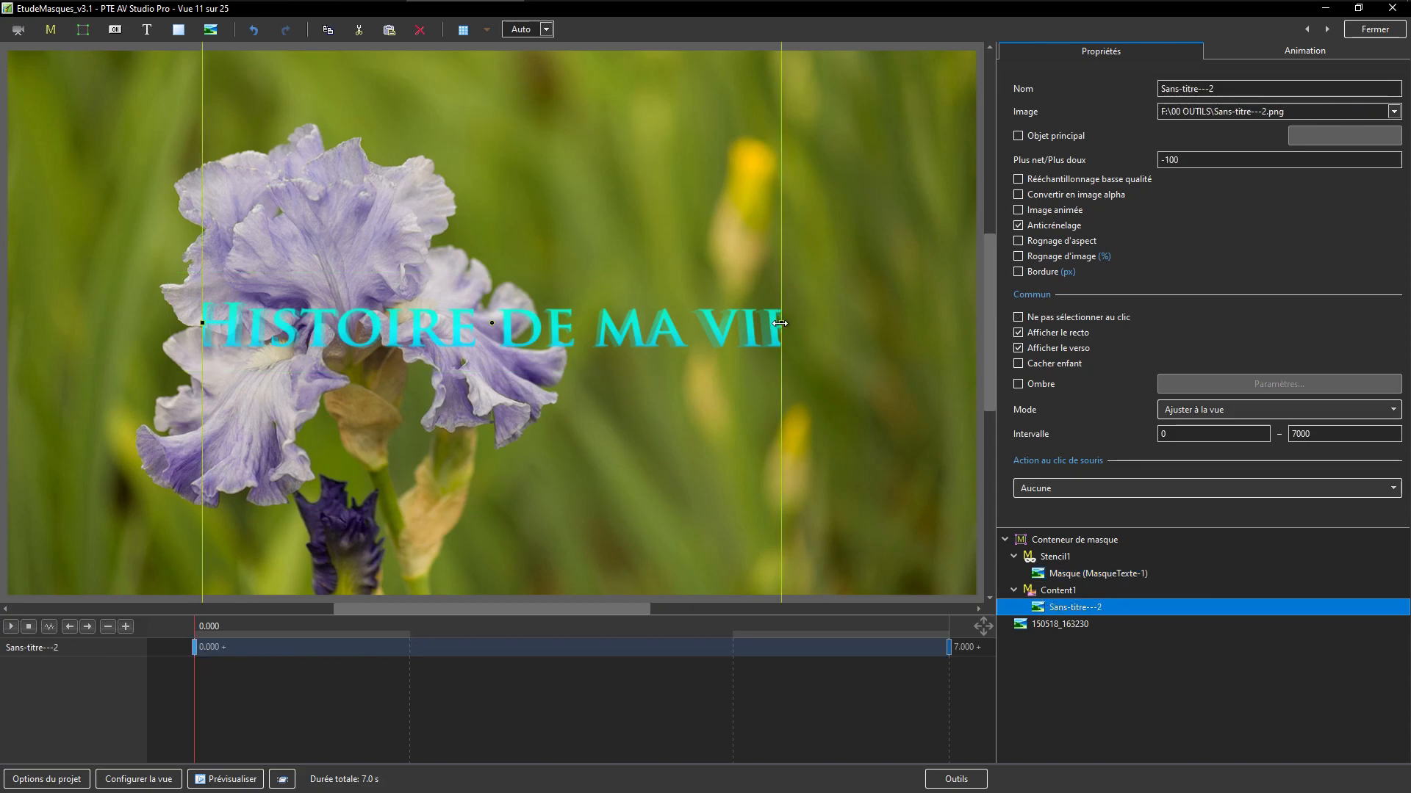
left_click_drag(786, 321, 879, 326)
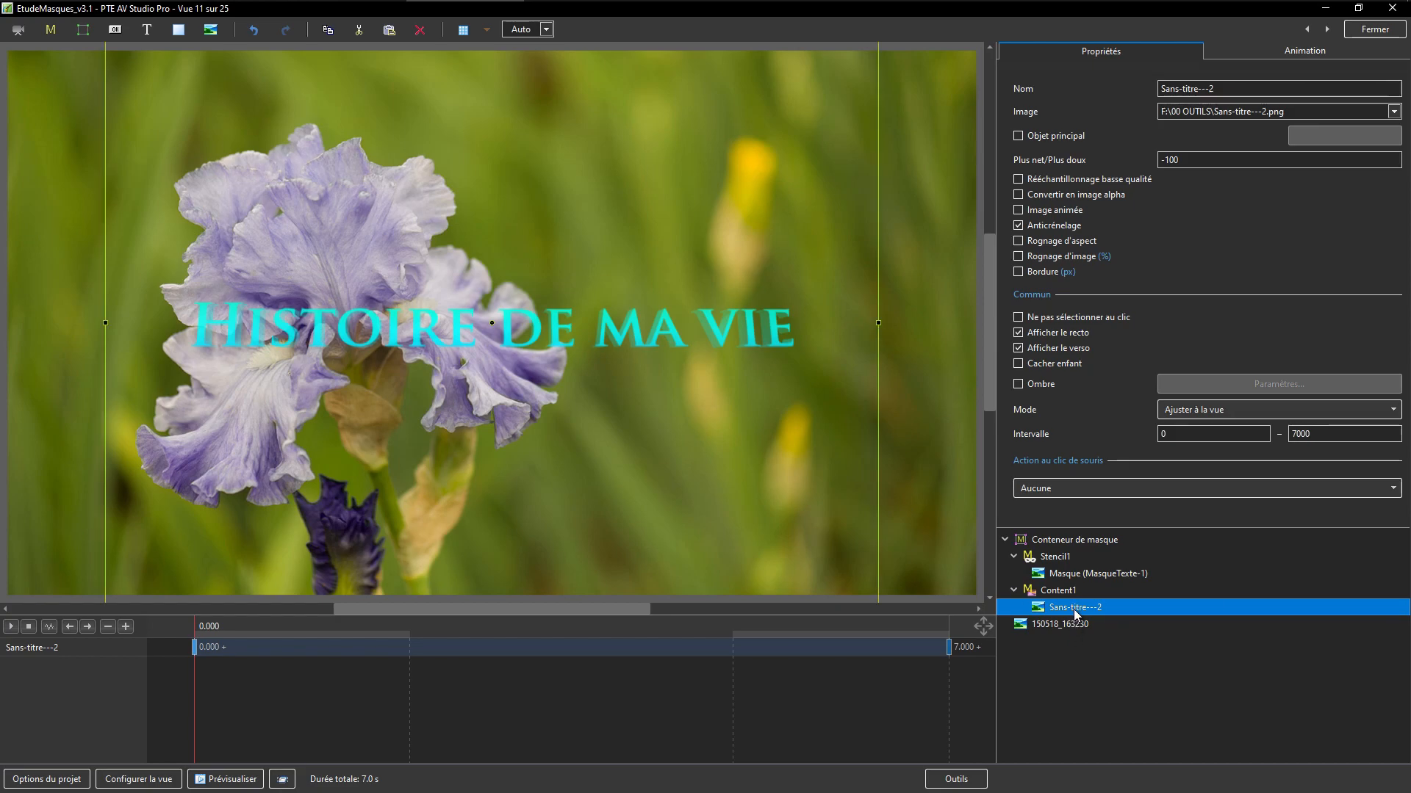
left_click(1130, 686)
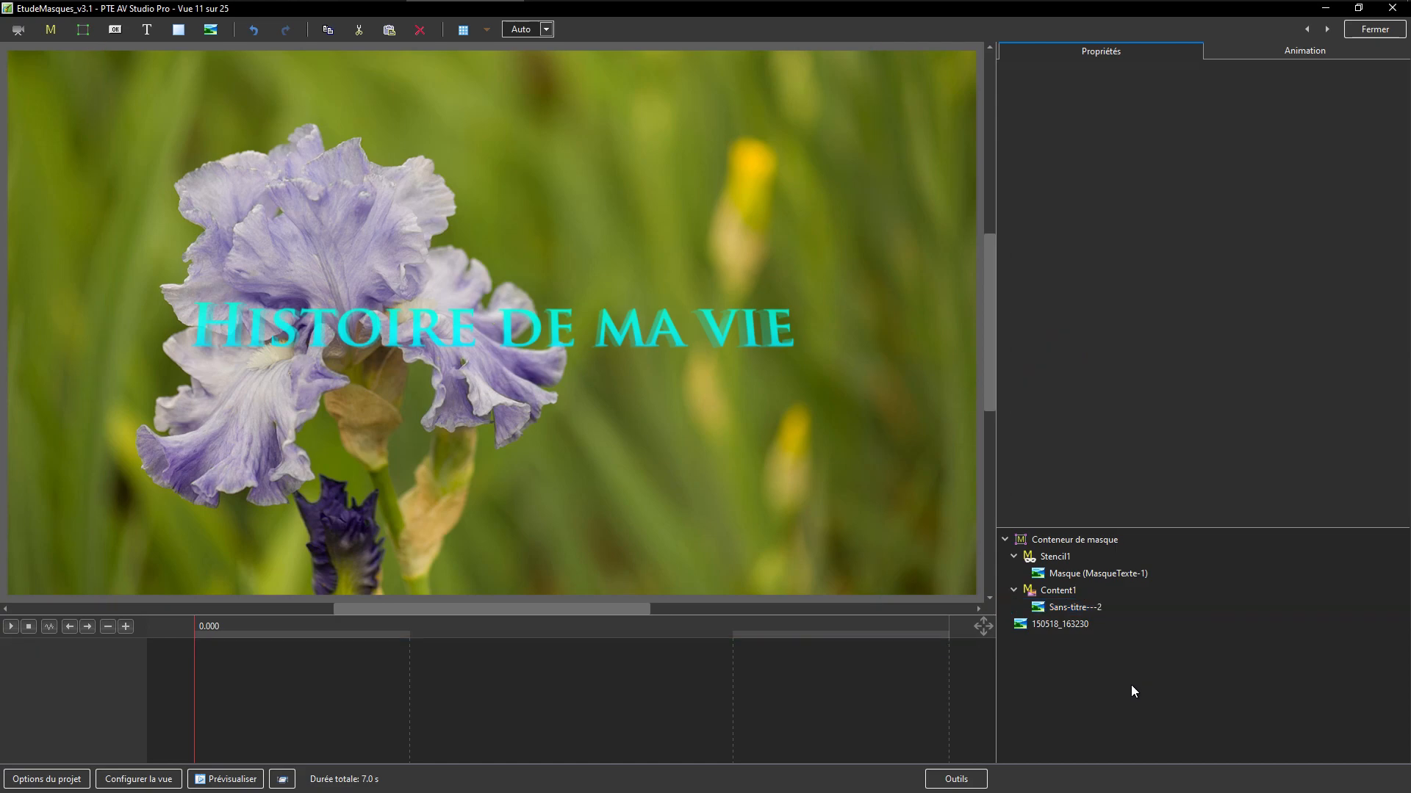
Paste a copy of the Sans-titre---2 image outside the mask container to view it unmasked, and delete the copy
key("ctrl+v")
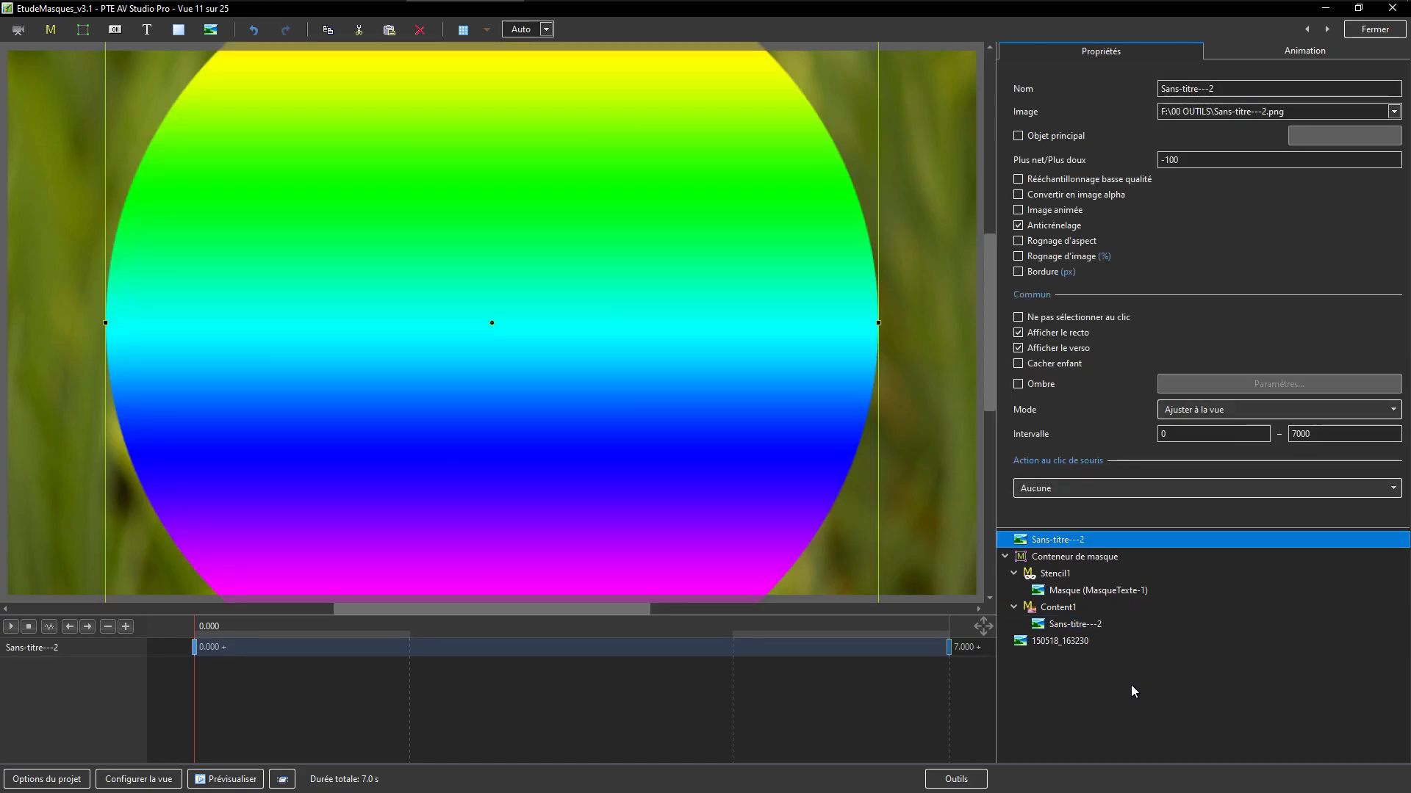
key("Delete")
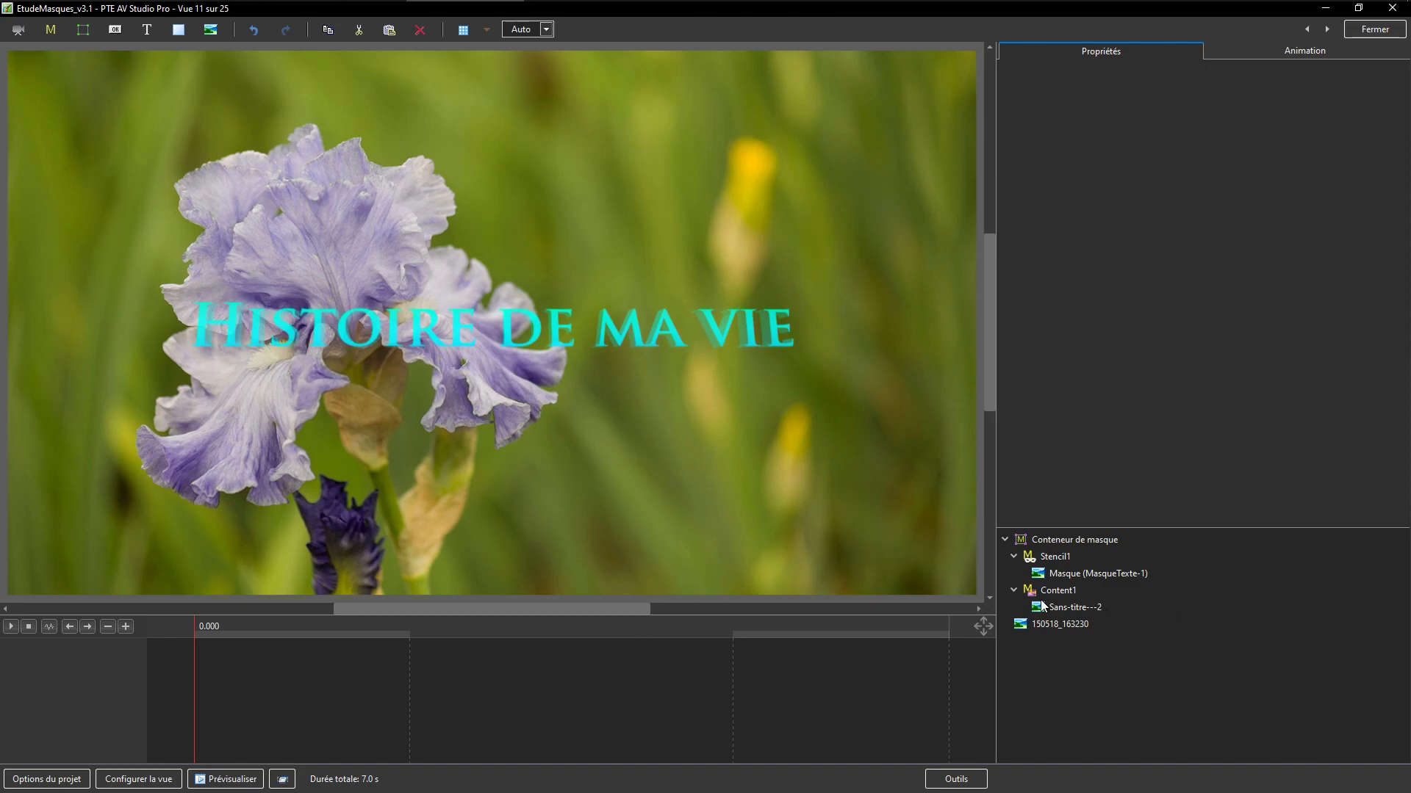
Set the zoom of the Sans-titre---2 content image to 142% at its 7-second keyframe and scrub through the title's colour rotation
left_click(1064, 607)
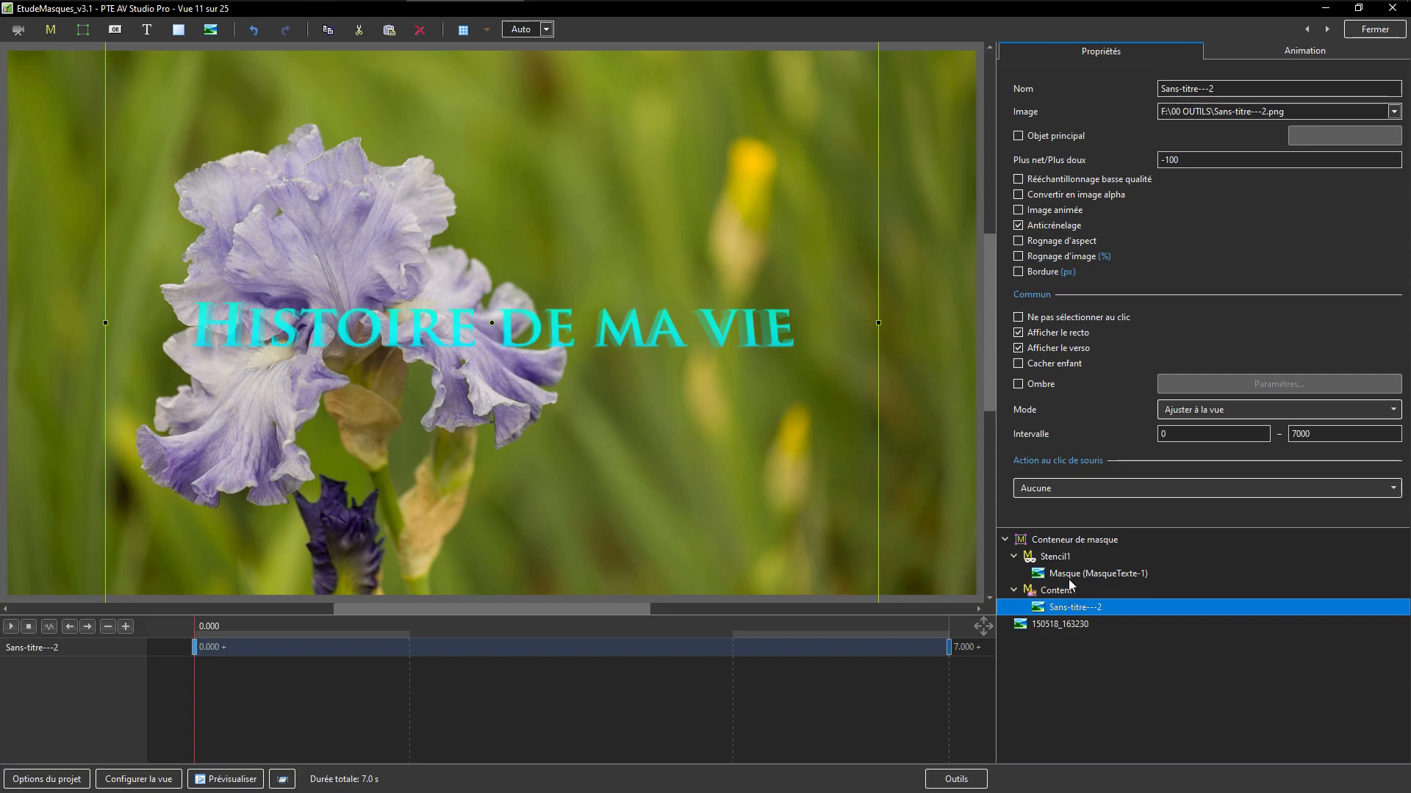
left_click(1069, 575)
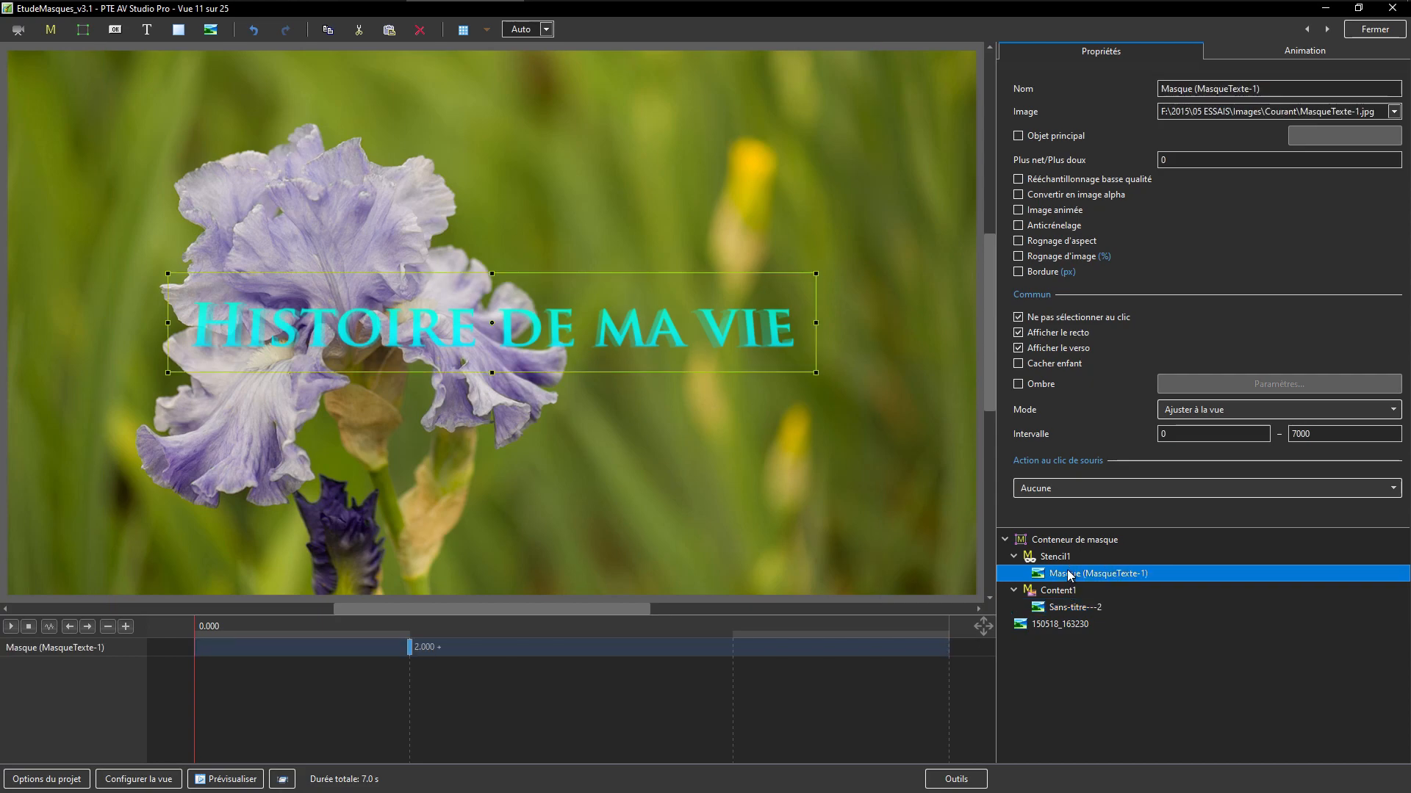
left_click(1066, 609)
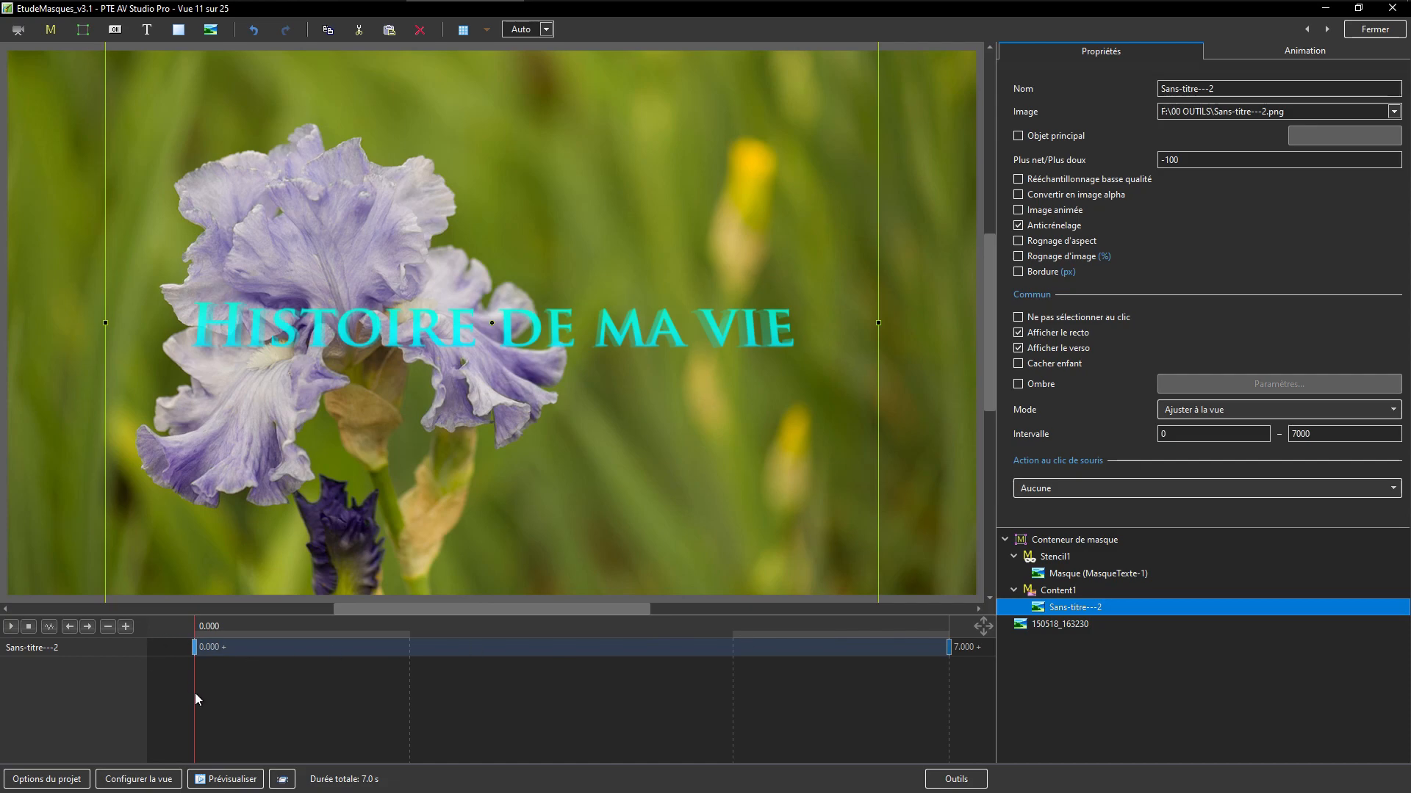
left_click_drag(192, 695, 189, 725)
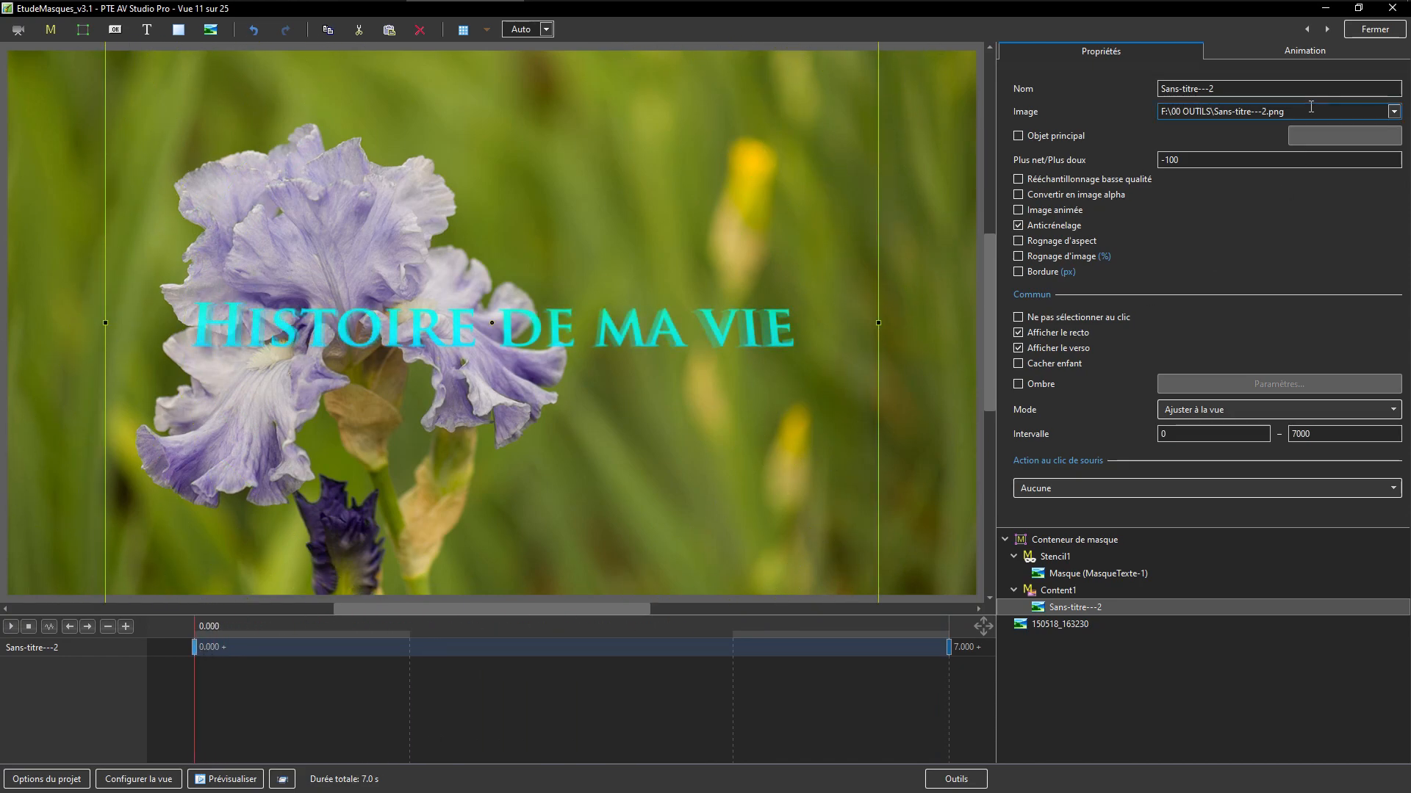
left_click(1299, 53)
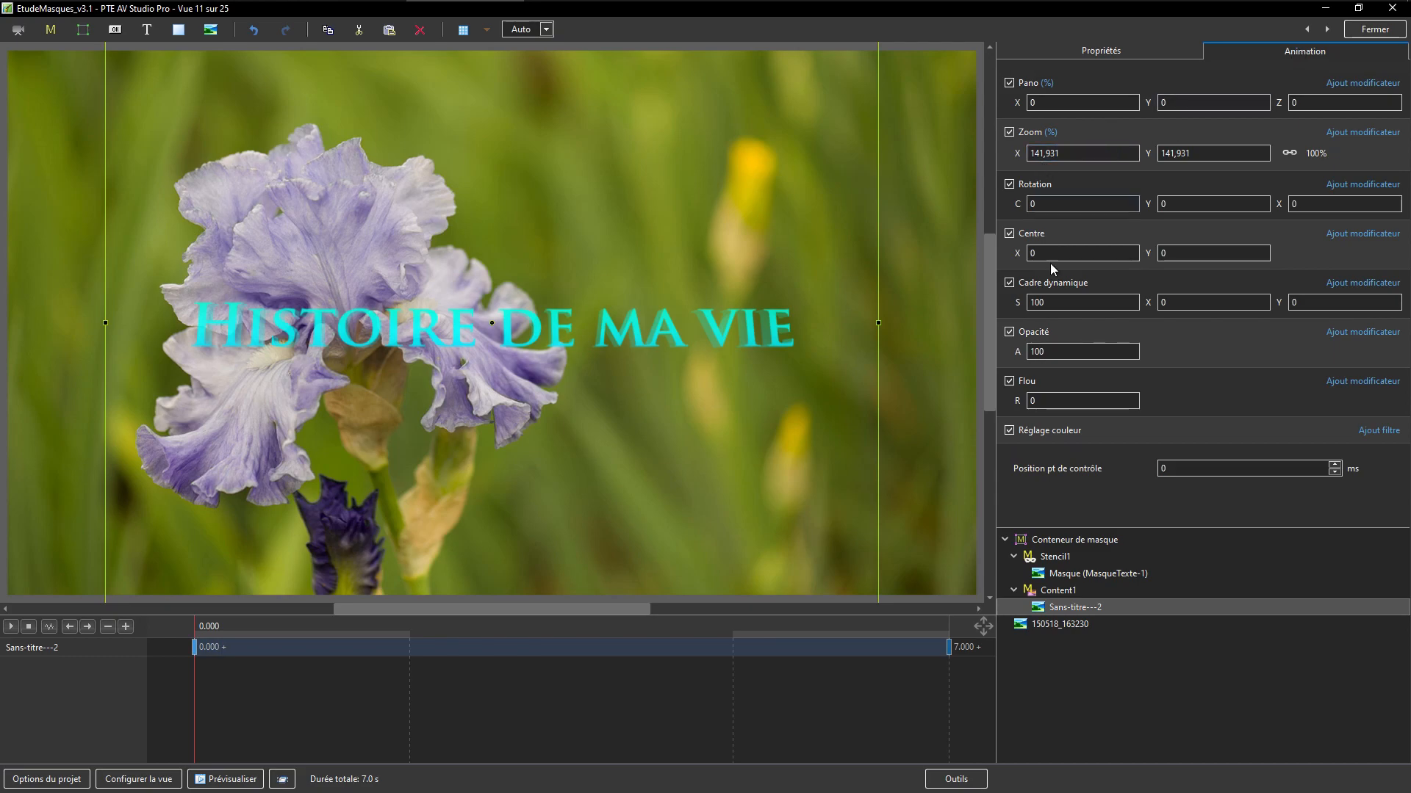
left_click(948, 649)
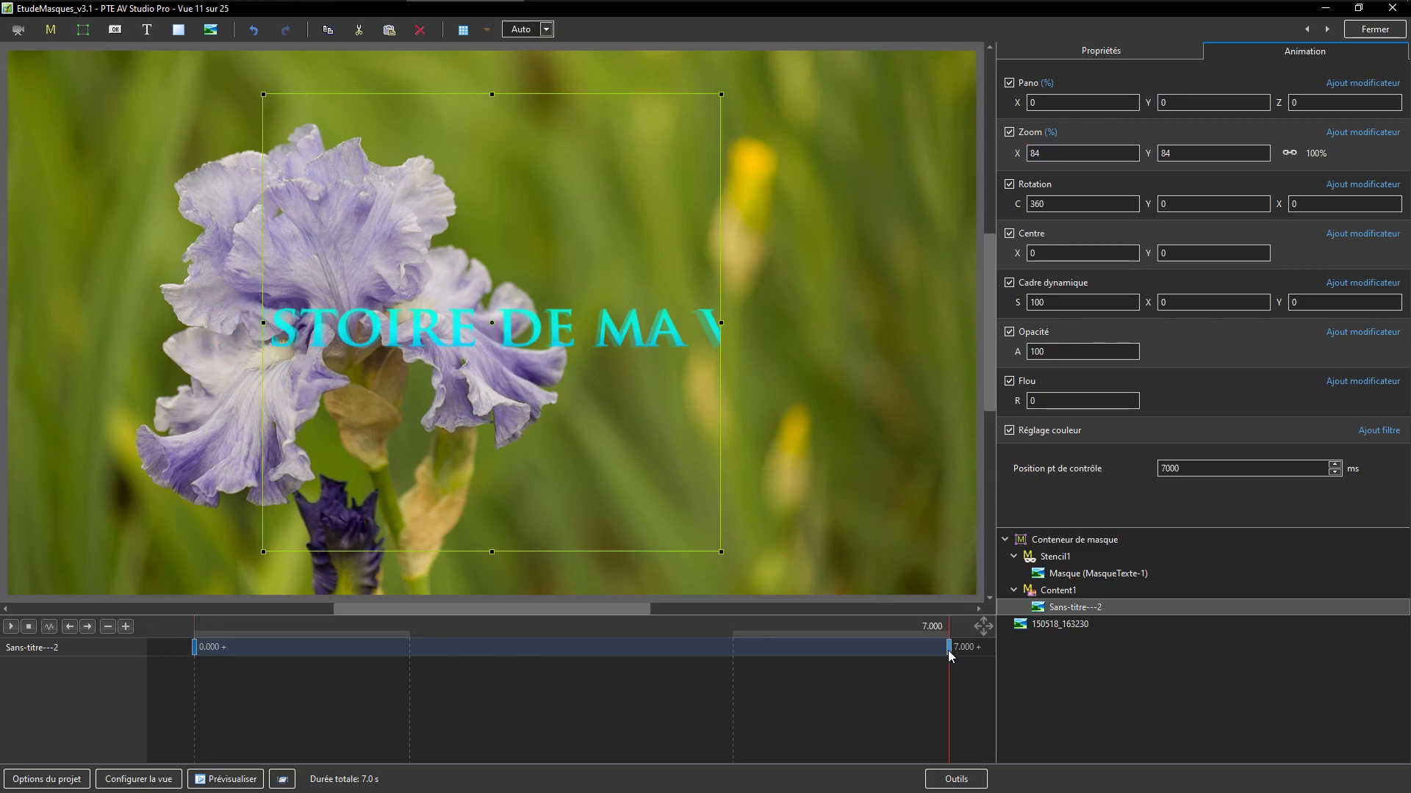
double_click(1061, 155)
type("142")
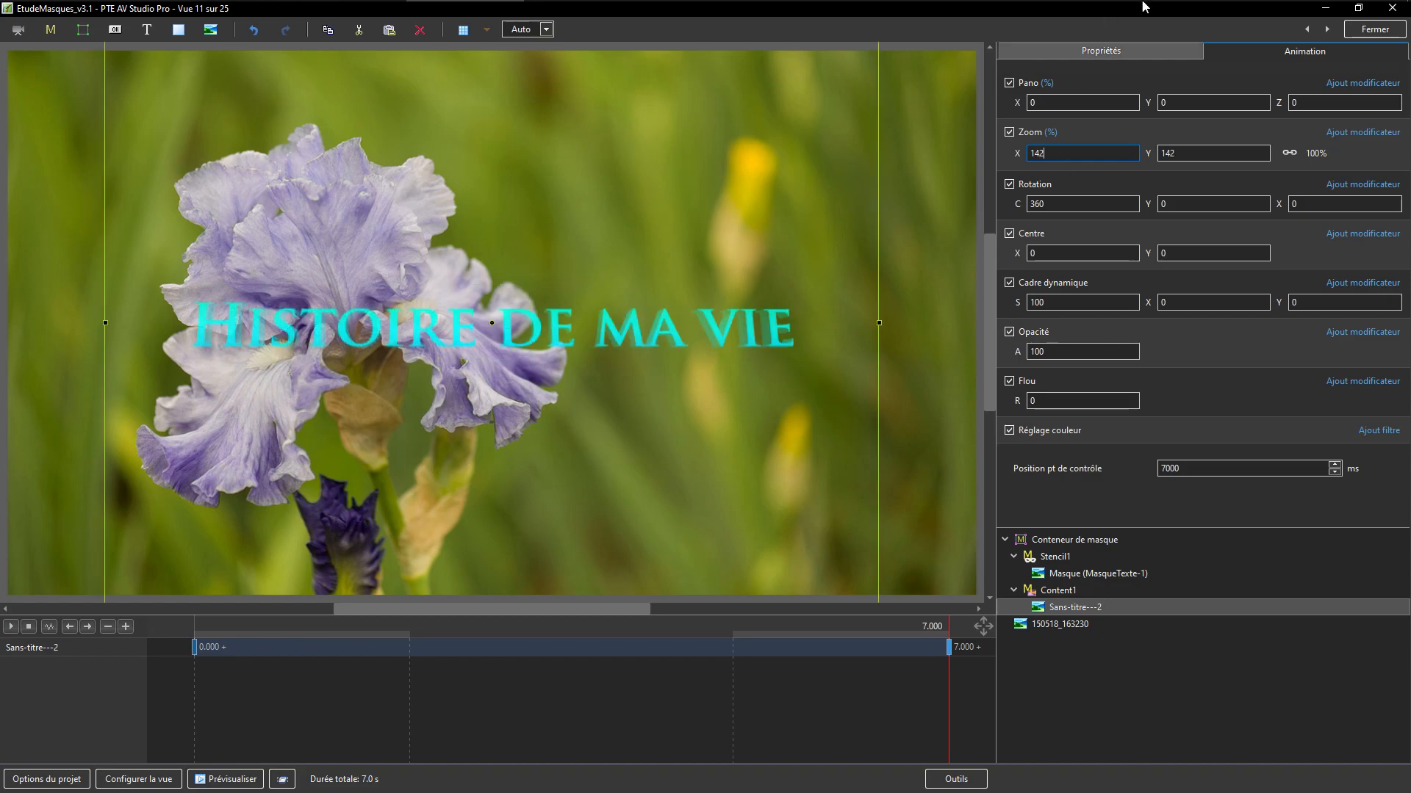
left_click_drag(945, 721, 530, 779)
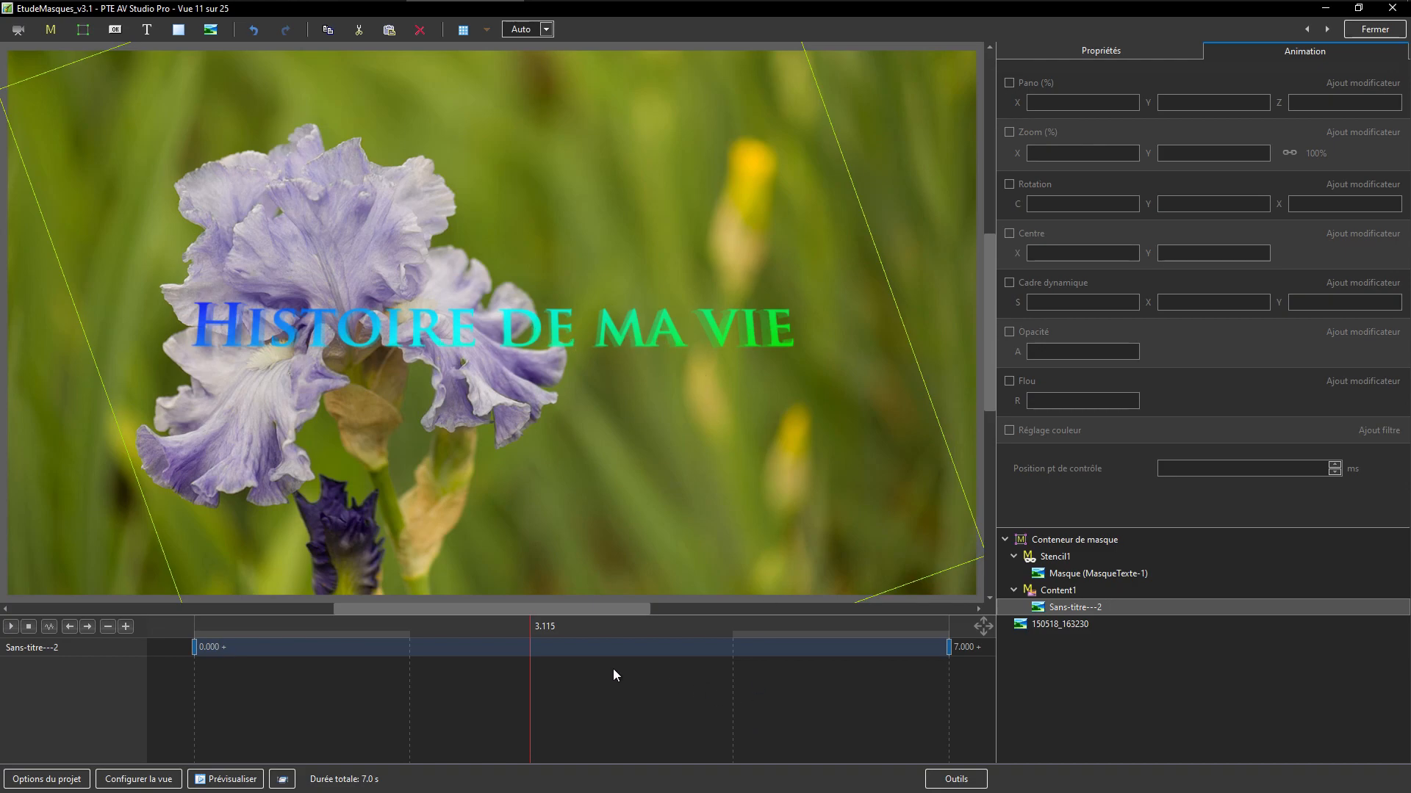
left_click_drag(527, 685, 837, 711)
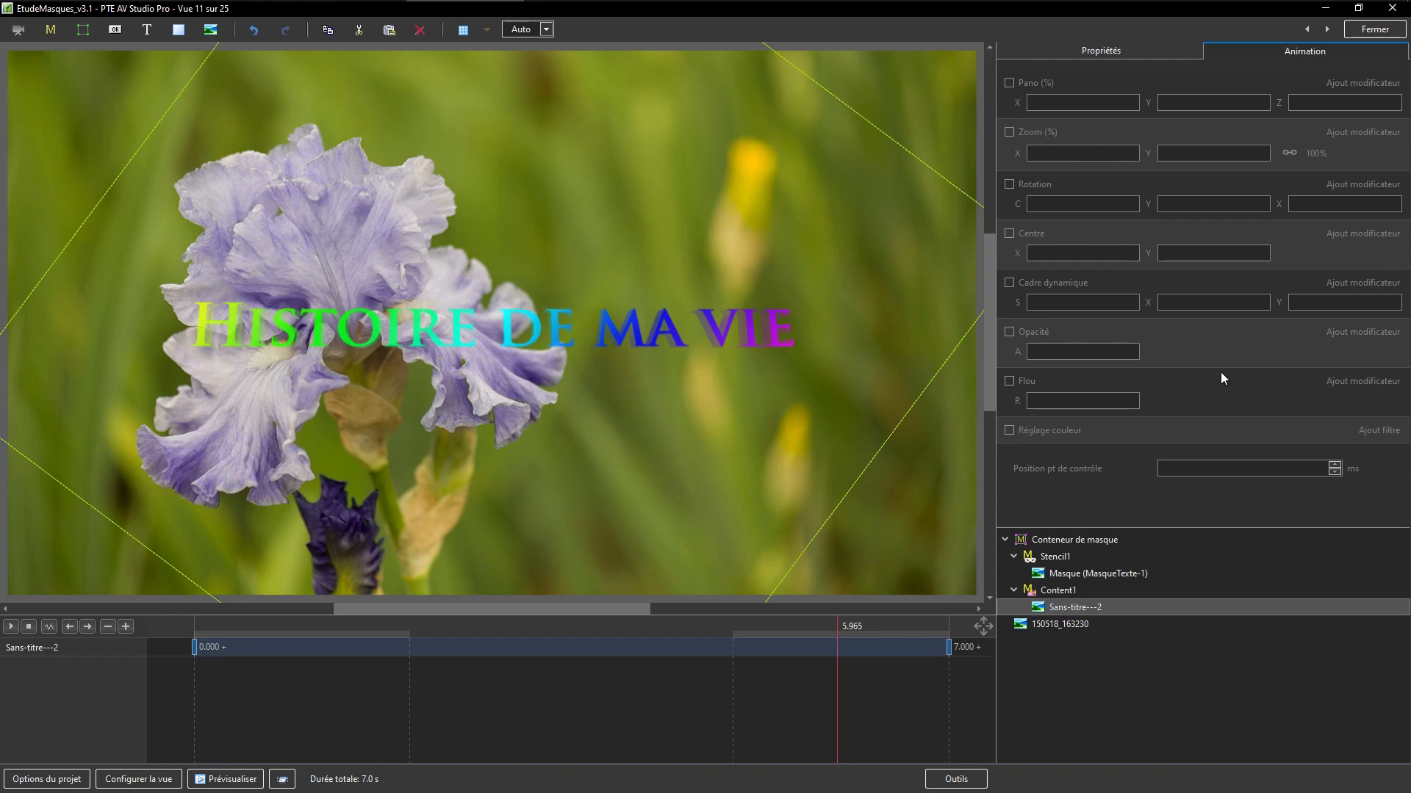
Switch to slide 12 and play the burning FEU title animation, pausing it near the end
left_click(1327, 29)
left_click(1327, 29)
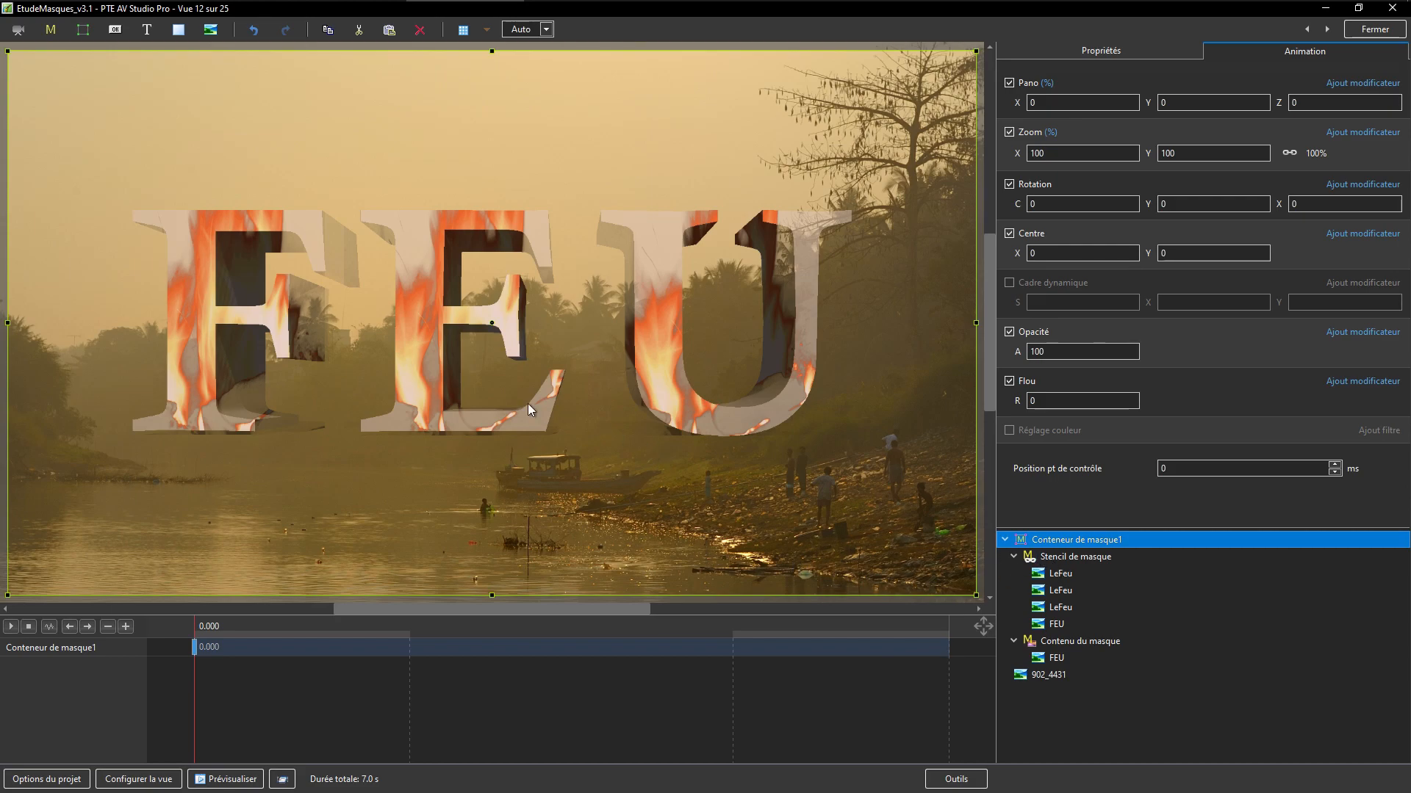
left_click(11, 627)
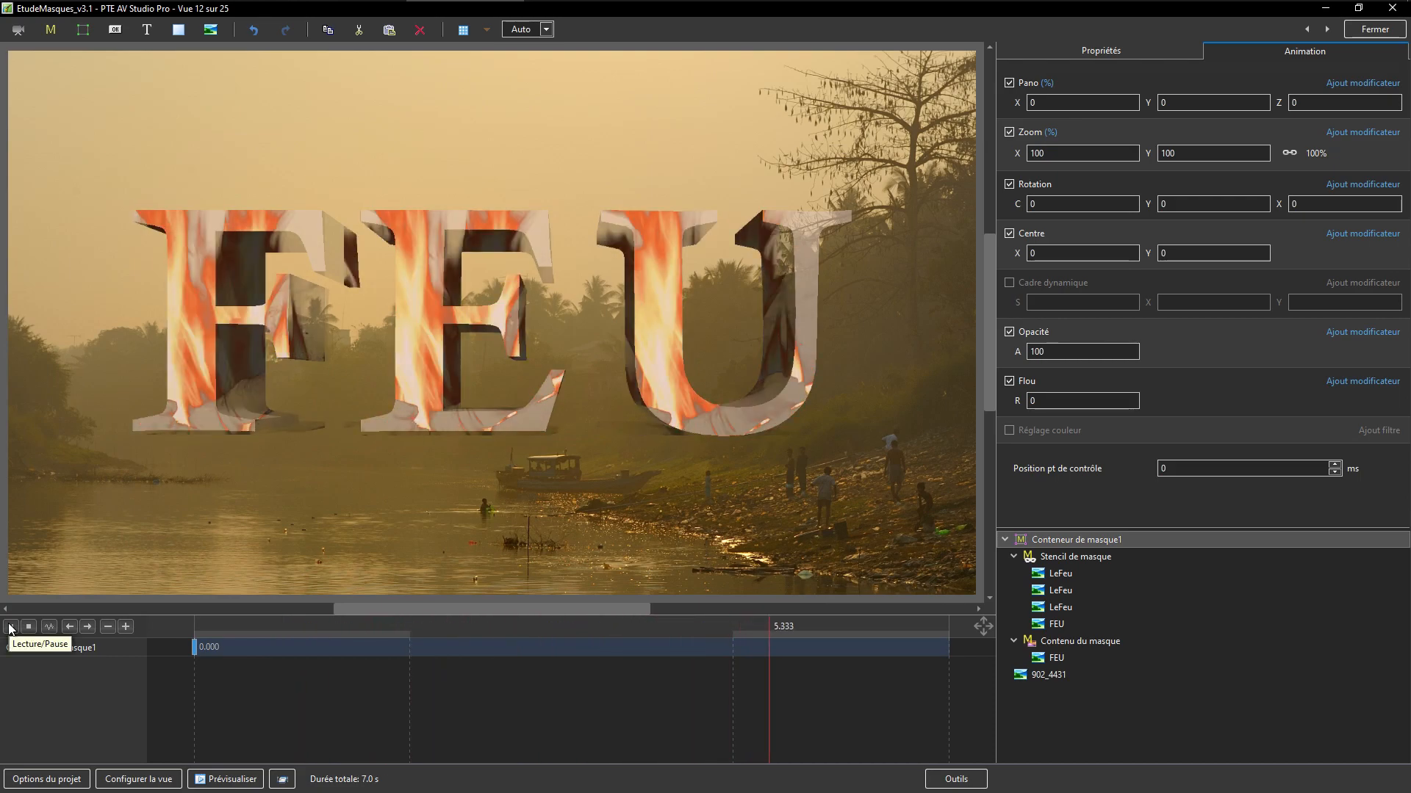
left_click(11, 629)
Paste a copy of the first LeFeu stencil image outside the container, move it above the letter F, scrub its animation, and delete it
left_click(1057, 577)
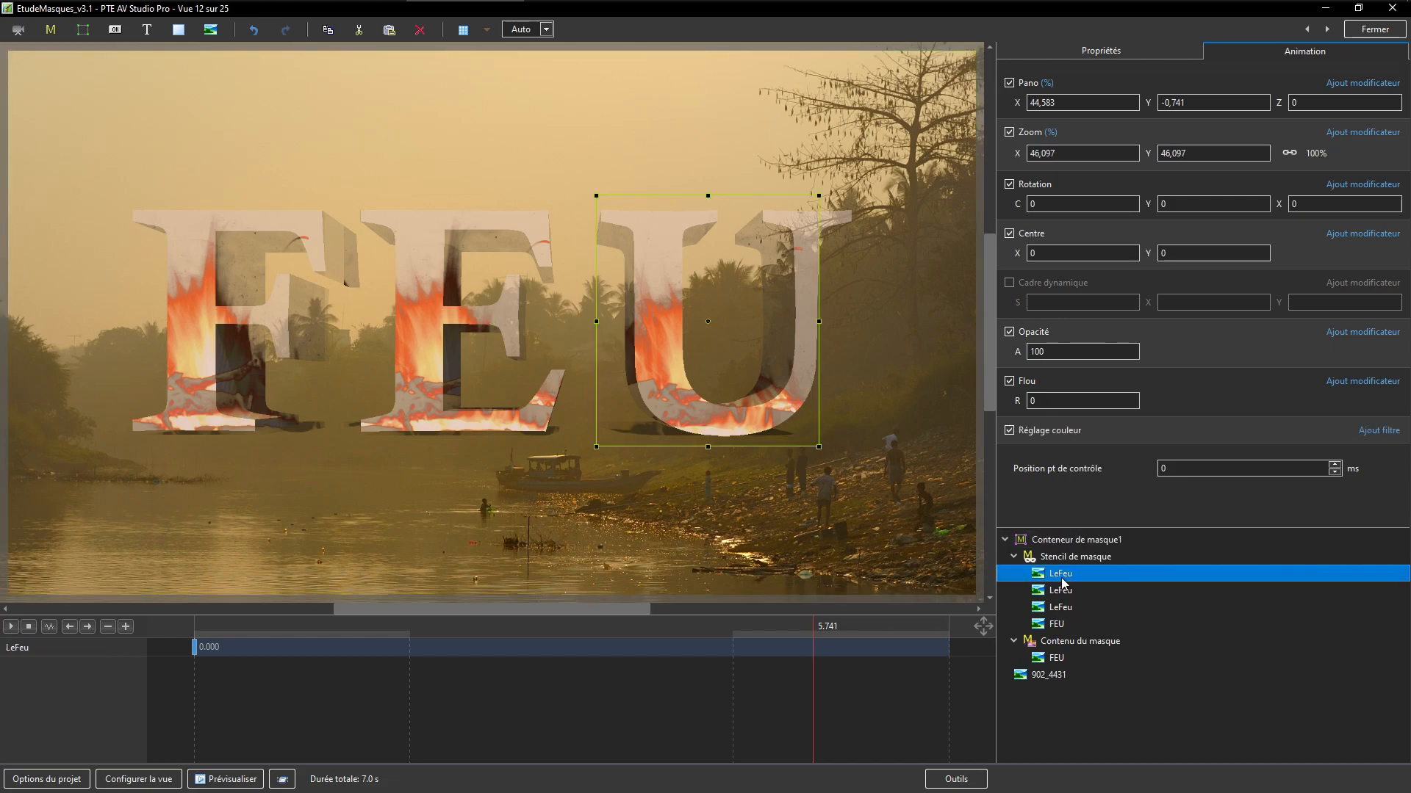
left_click(1067, 728)
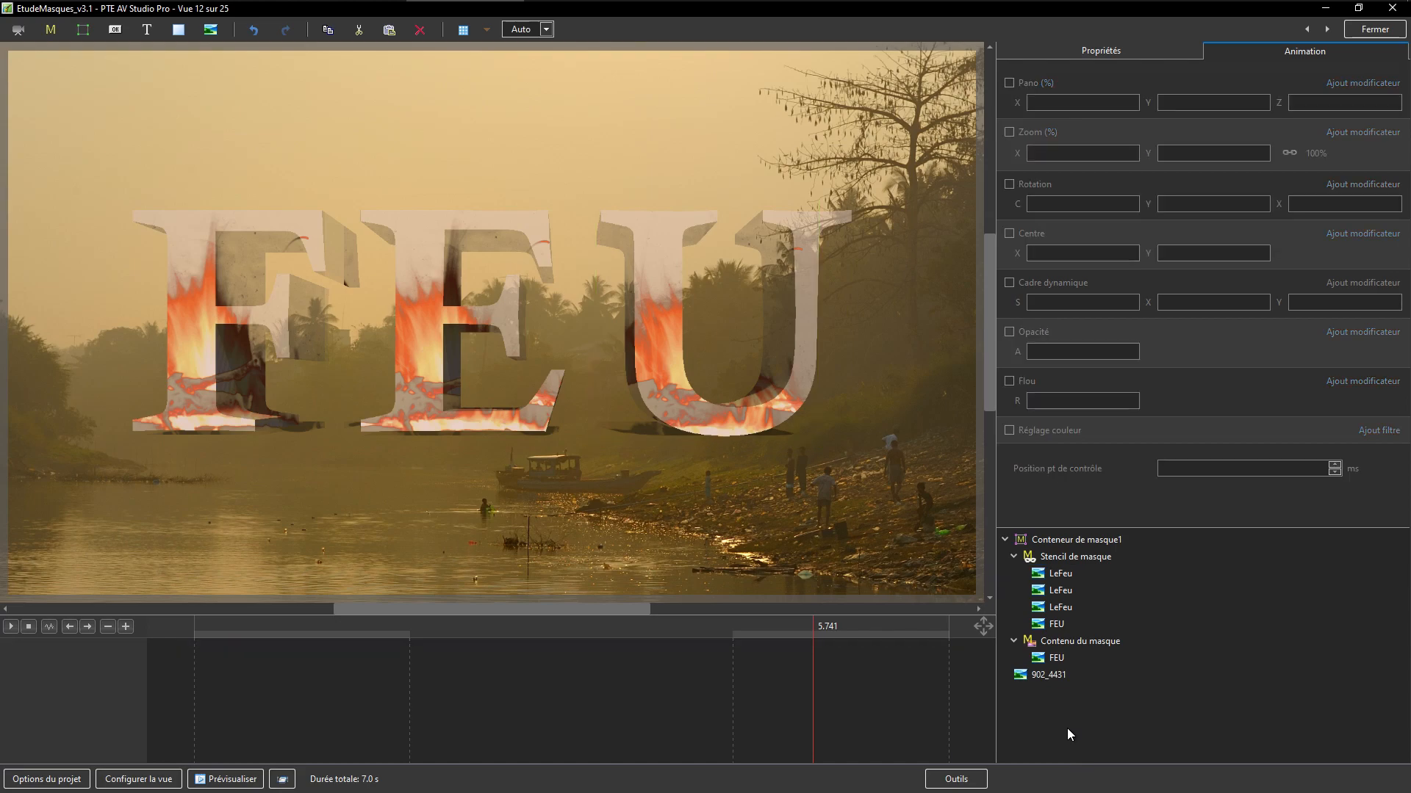
key("ctrl+v")
left_click_drag(680, 339, 152, 171)
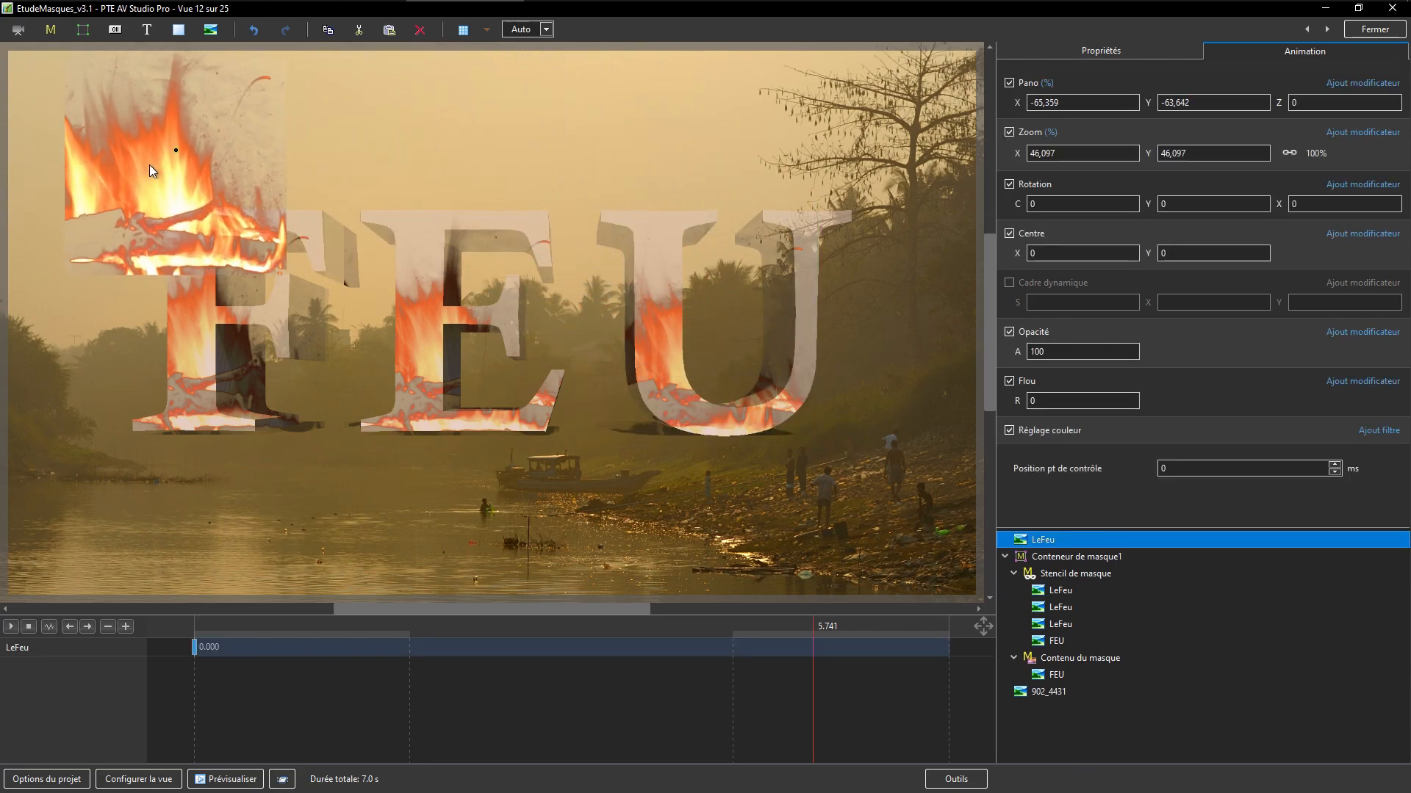
left_click(521, 734)
left_click_drag(460, 740, 494, 790)
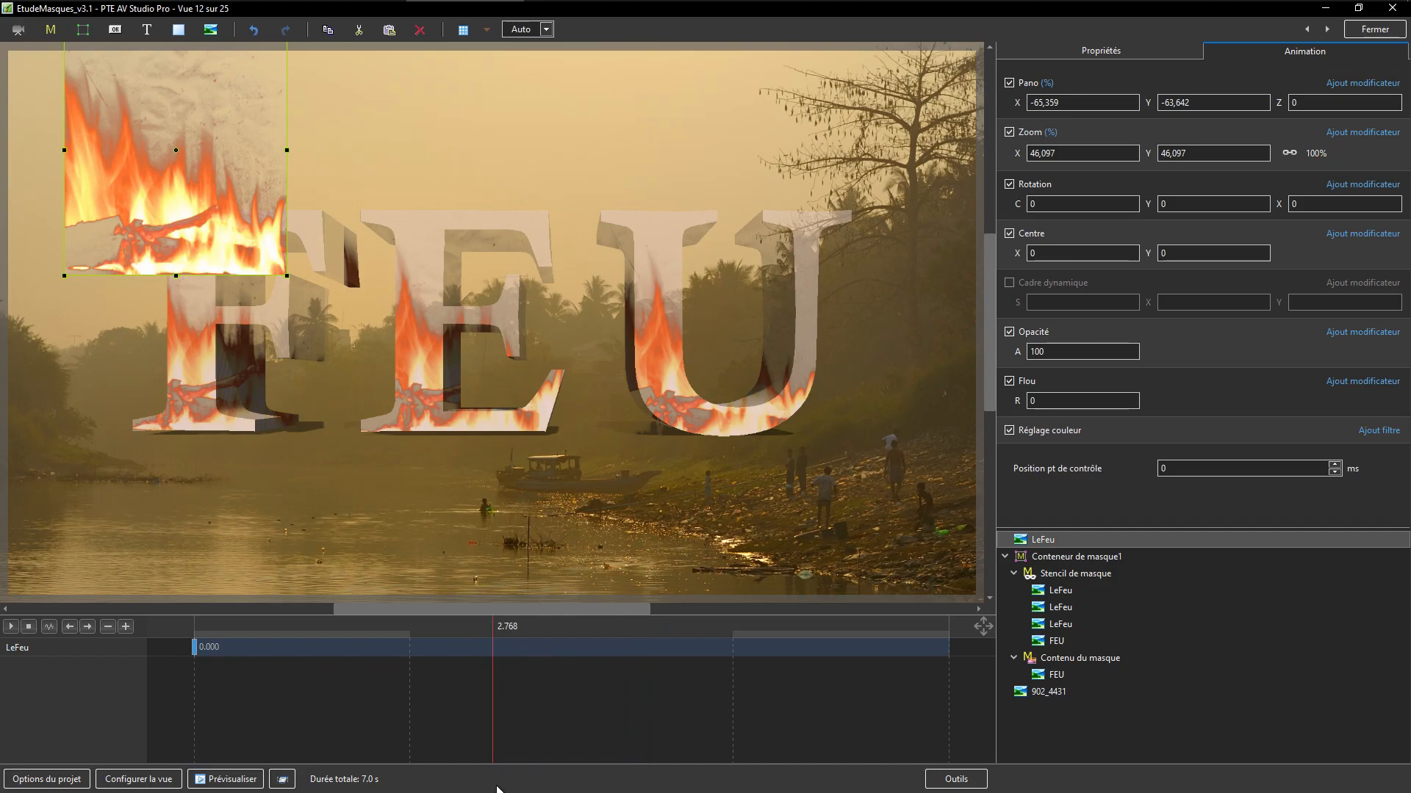
left_click(1053, 544)
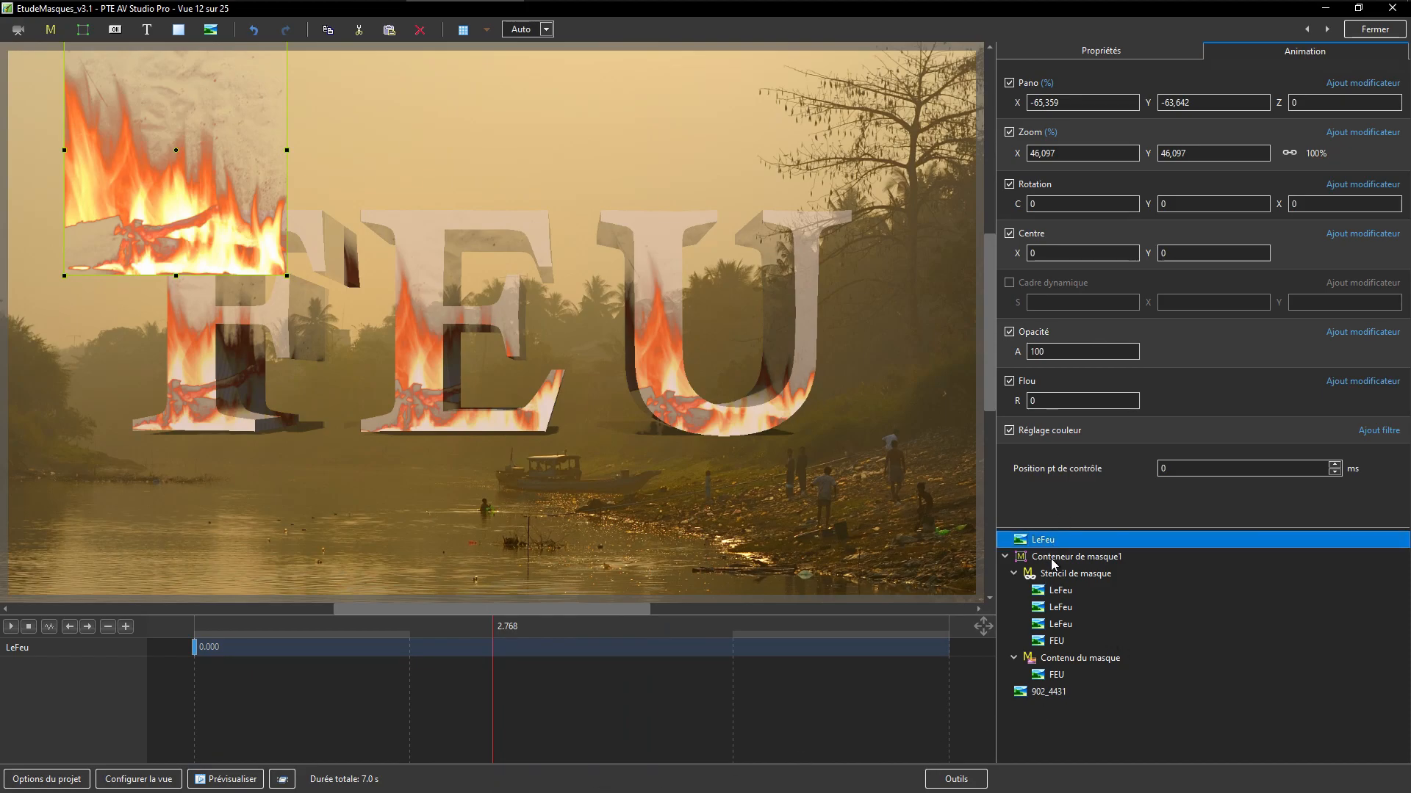
key("Delete")
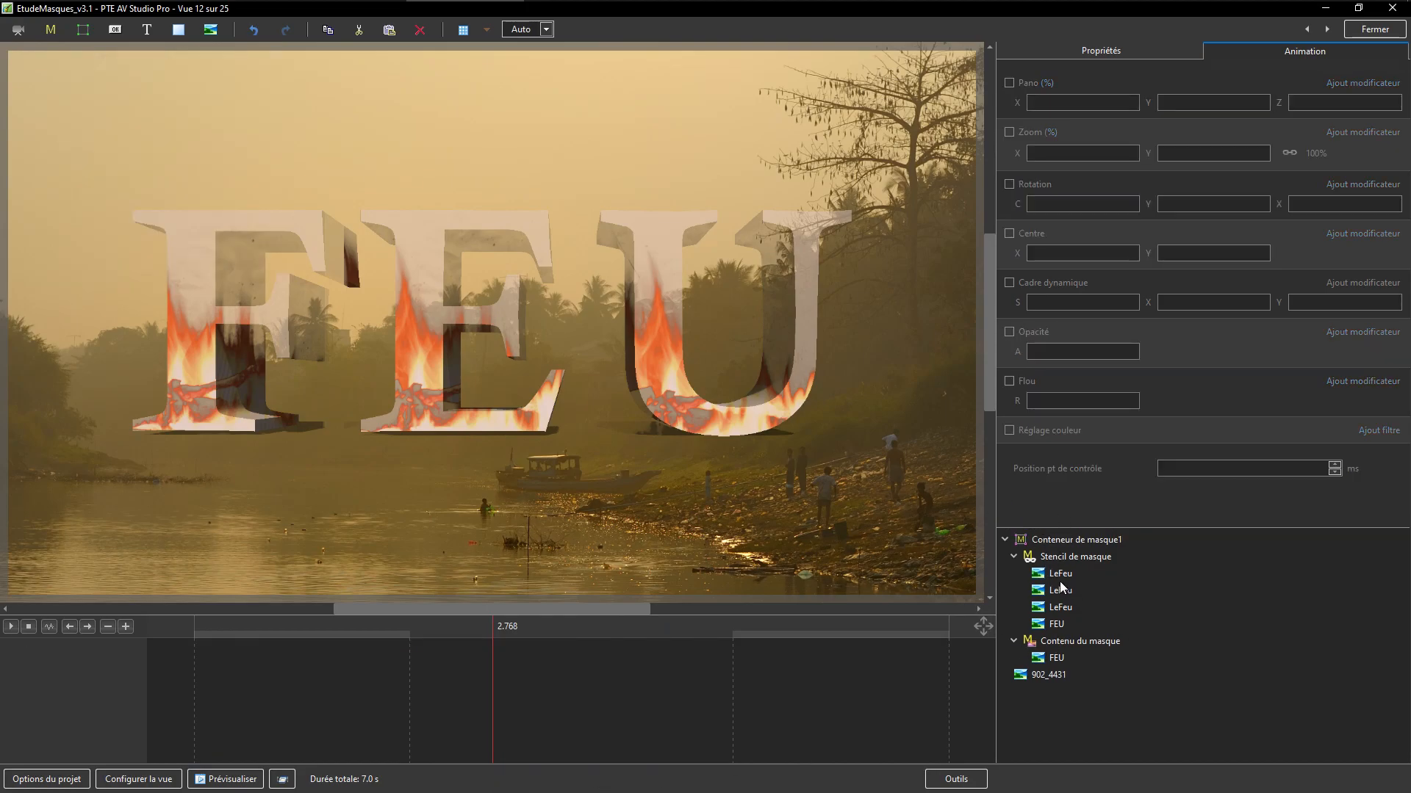
Select each of the three LeFeu images in the mask stencil to examine which letter each one covers
left_click(1061, 574)
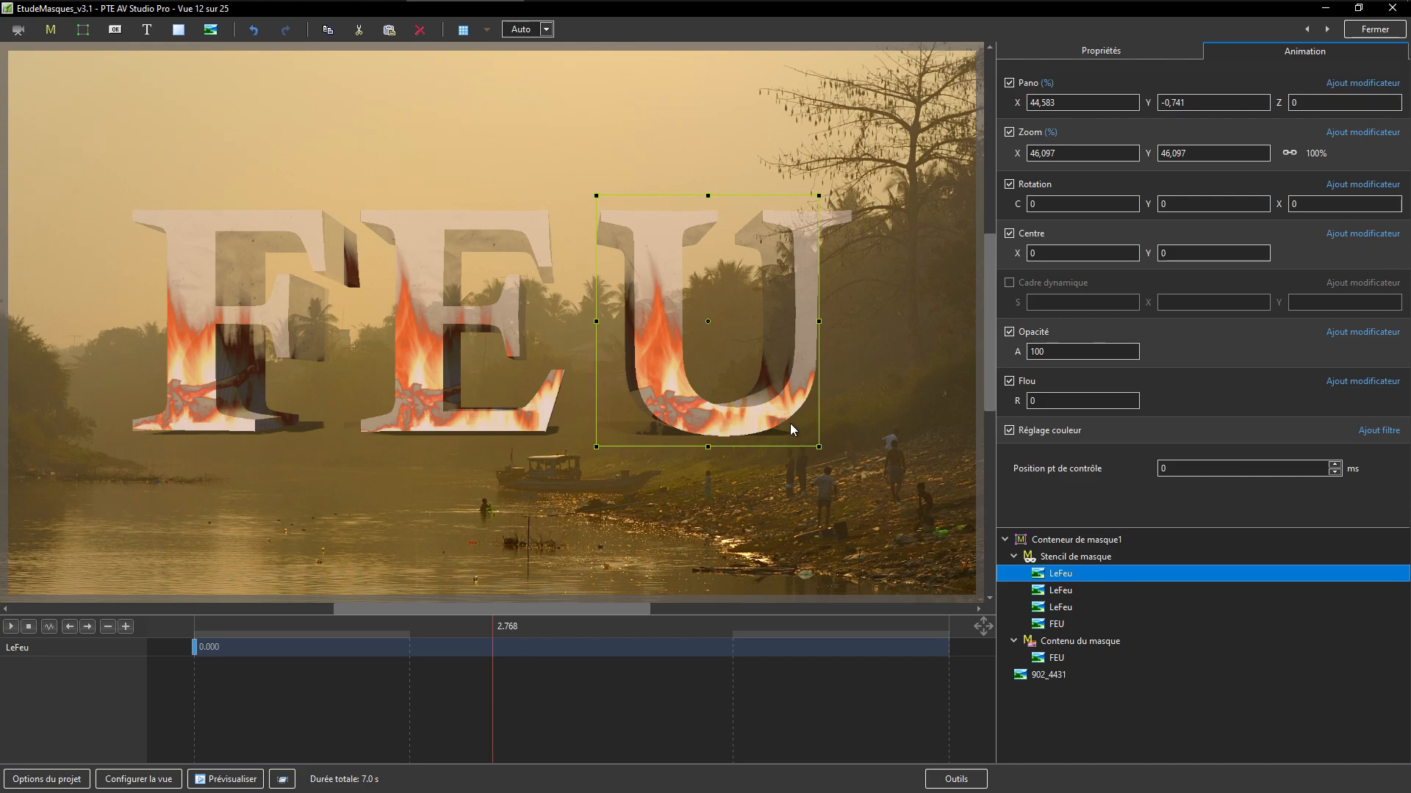
left_click(1064, 592)
left_click(1064, 607)
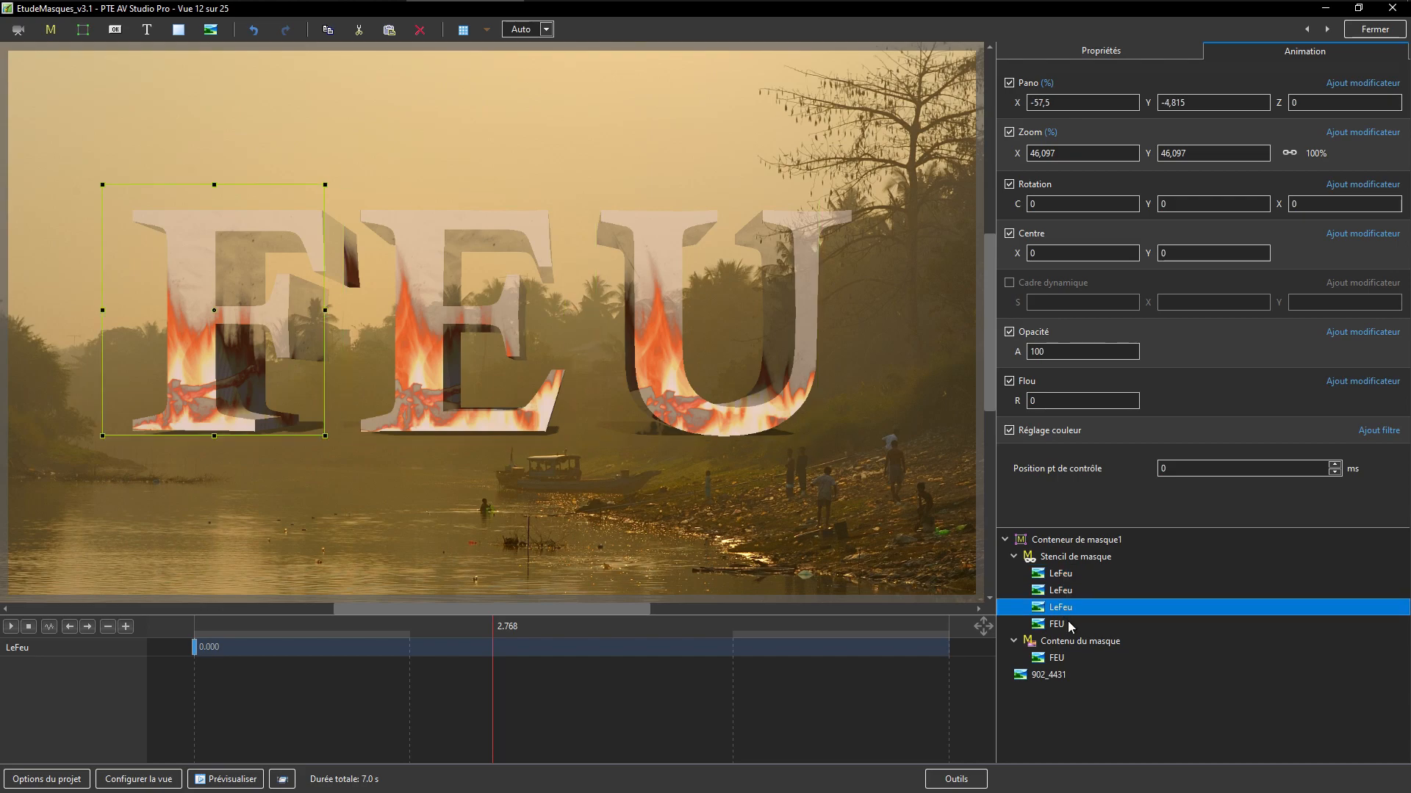
Paste a copy of the FEU image from the mask content outside the container to view it unmasked, and delete the copy
left_click(1058, 665)
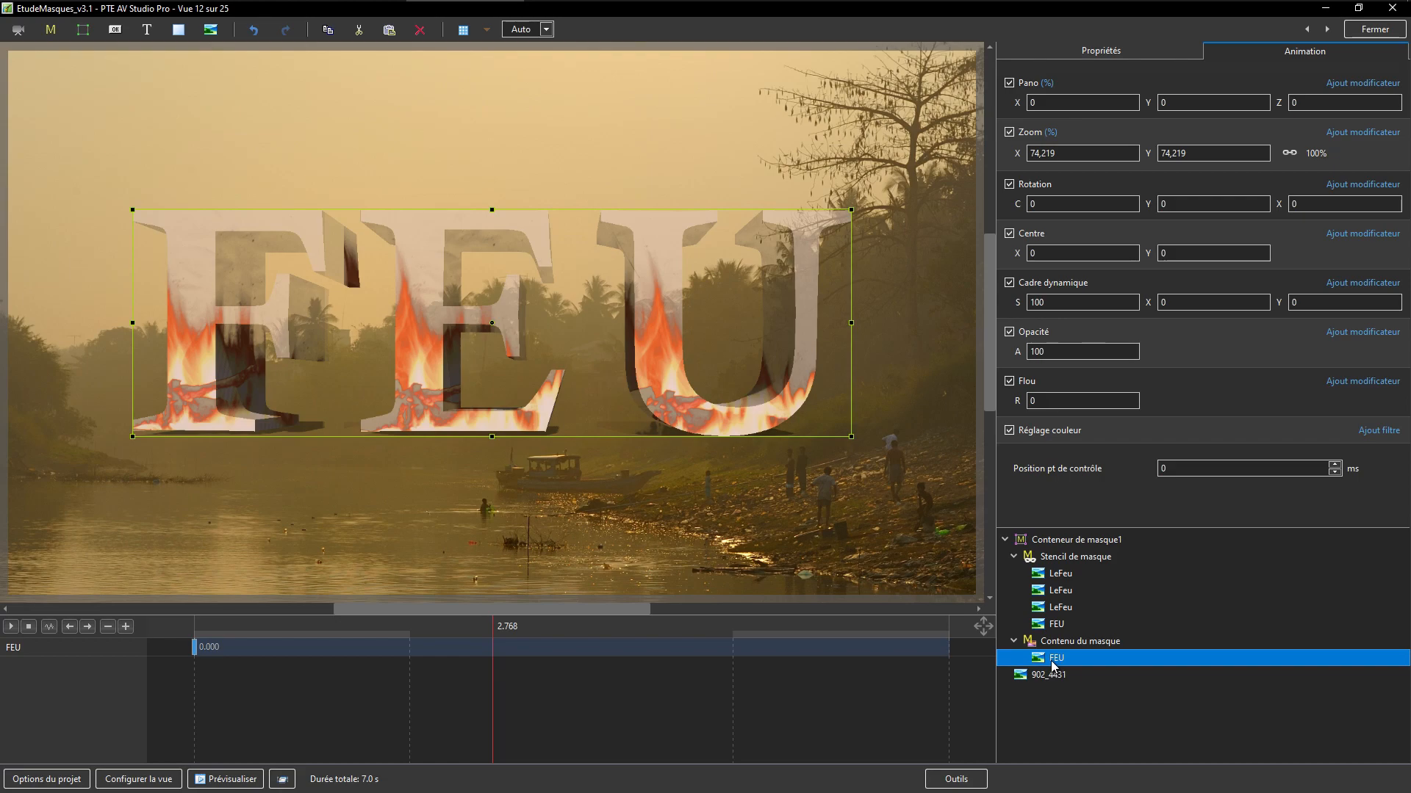
left_click(1058, 747)
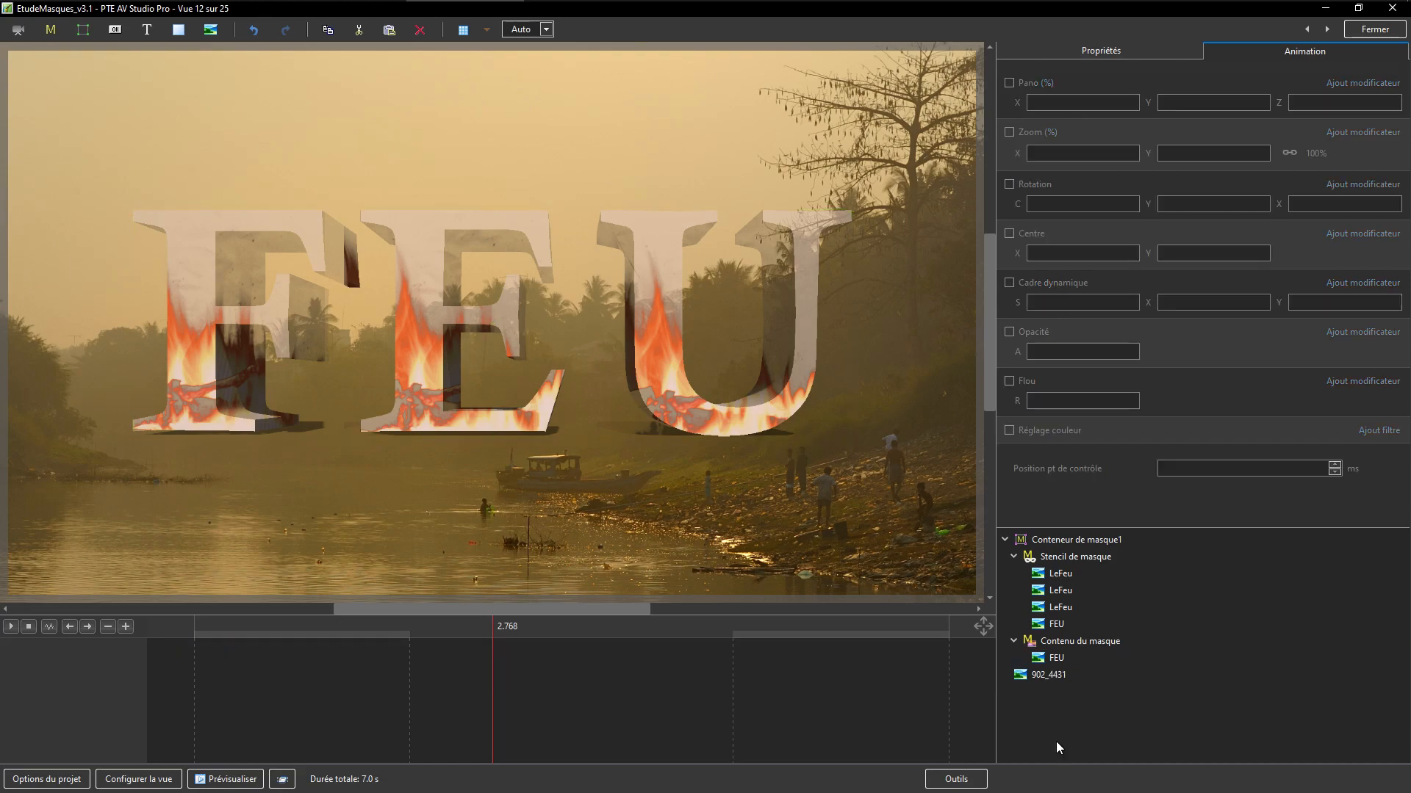
key("ctrl+v")
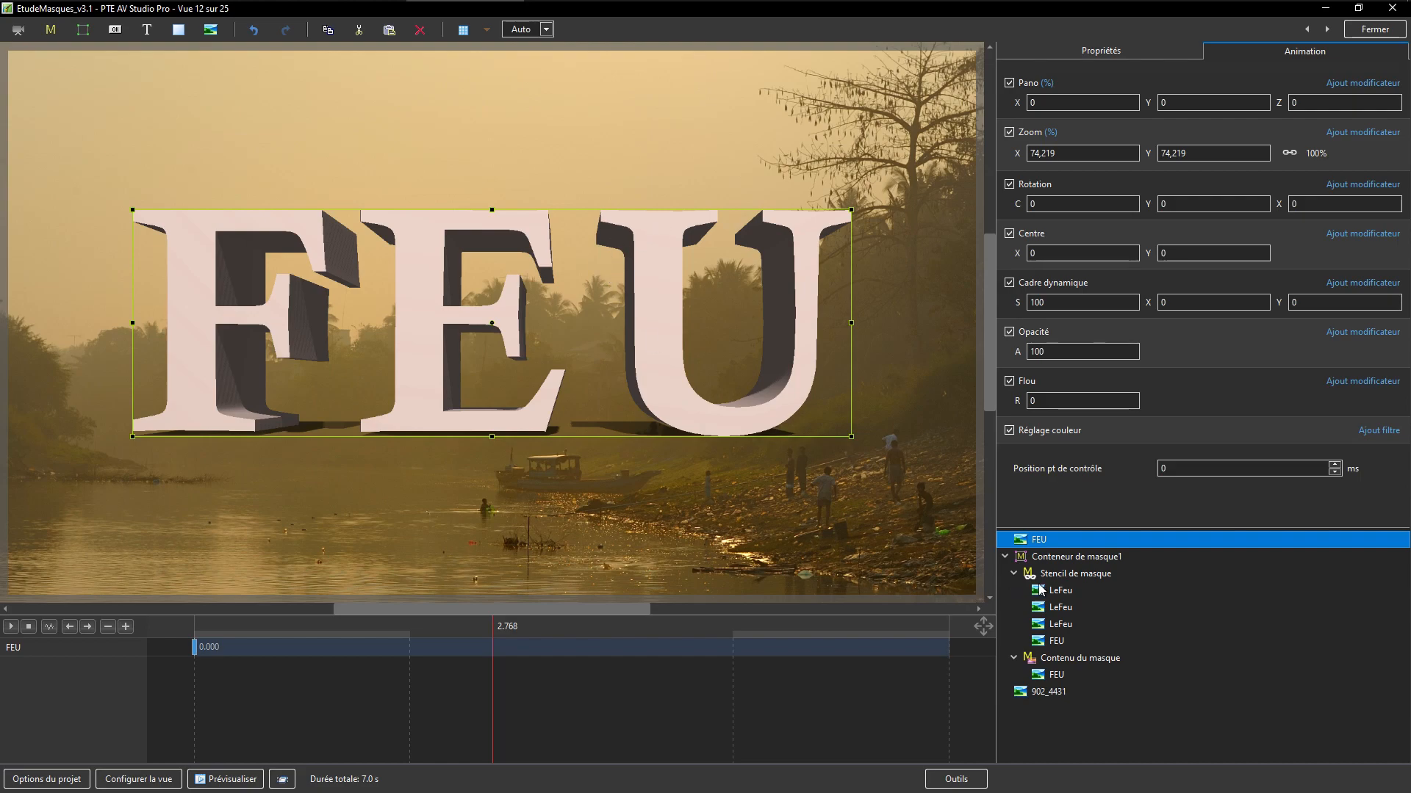
key("Delete")
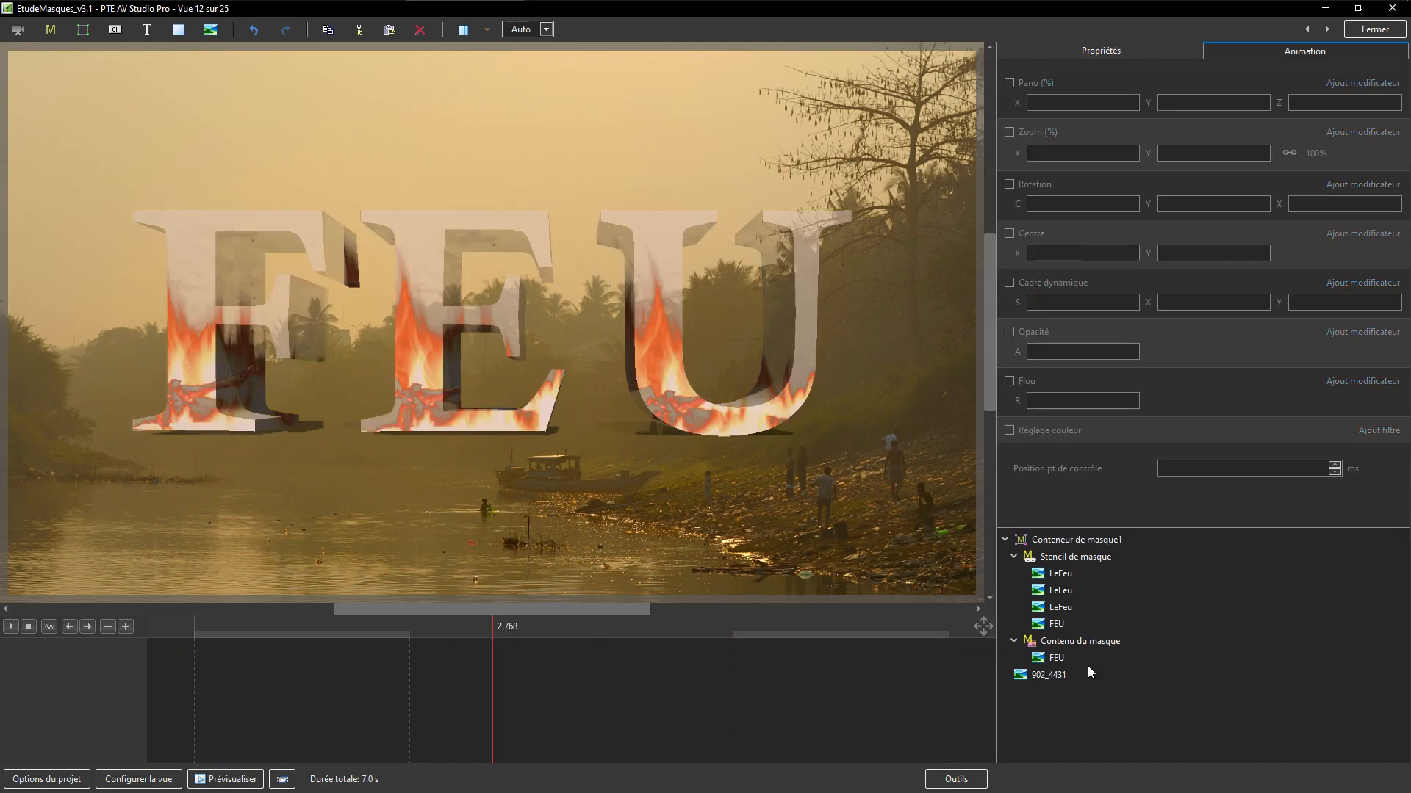
Try the FEU stencil image's opacity at 100 and at 0, scrubbing the timeline to compare how the letters appear
left_click(1056, 624)
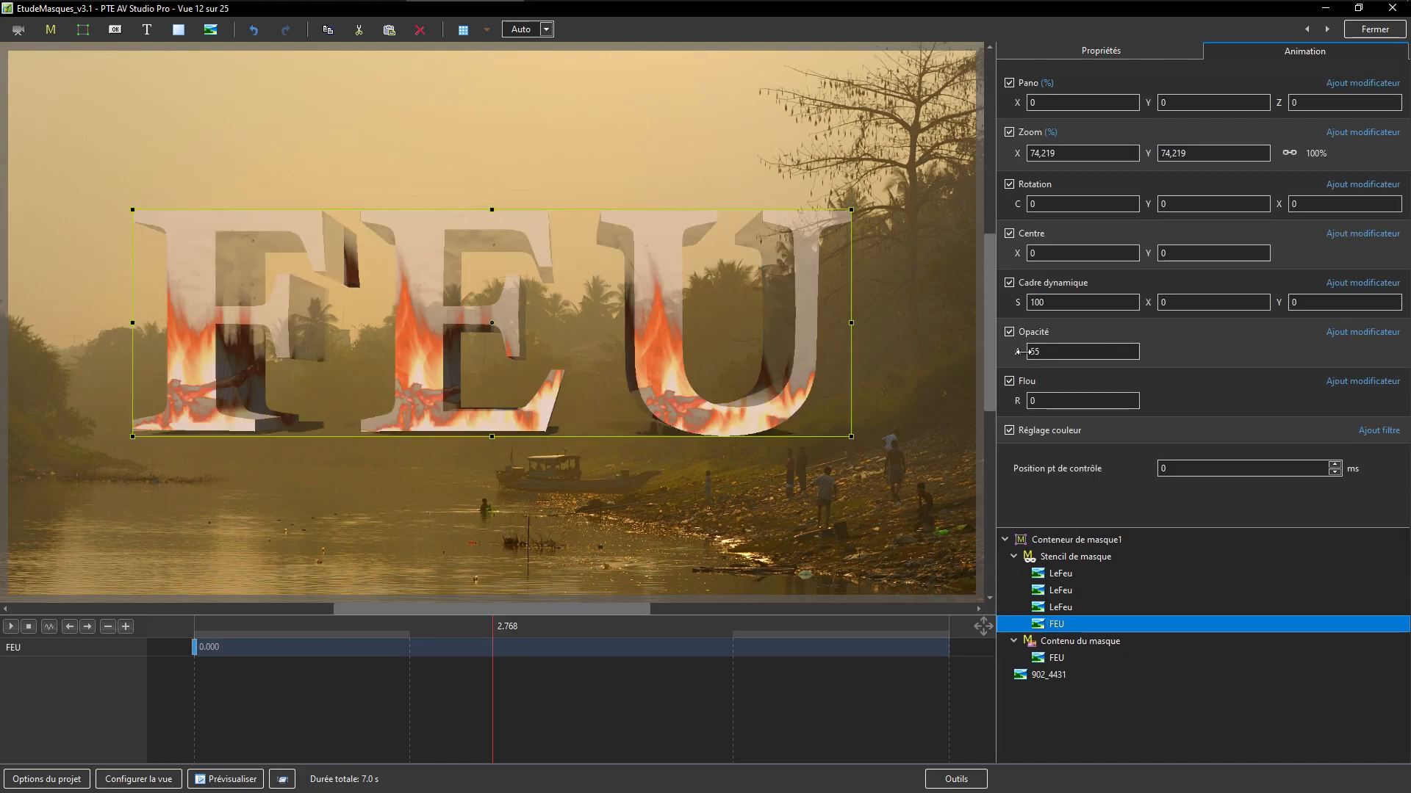
left_click_drag(1029, 351, 1142, 366)
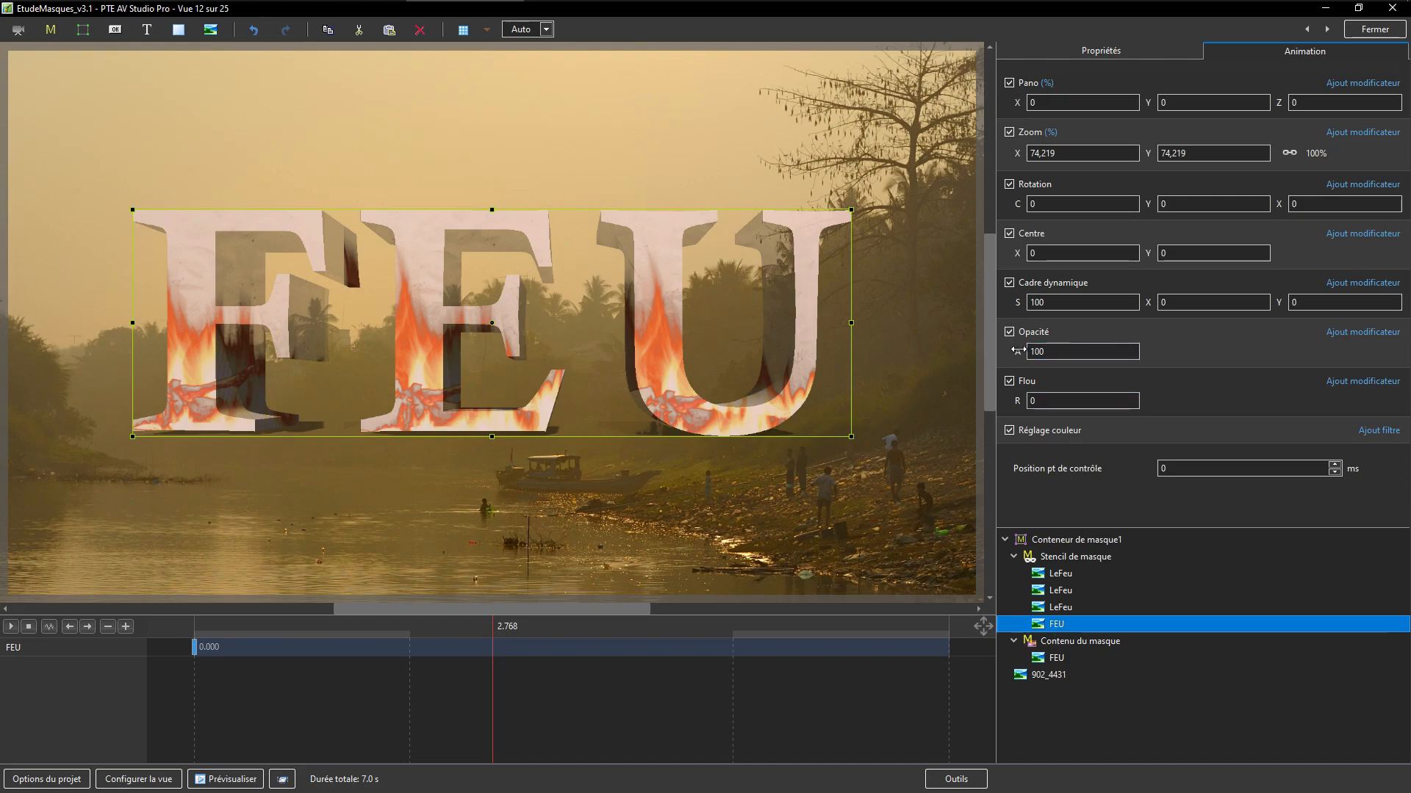
left_click_drag(1019, 349, 841, 363)
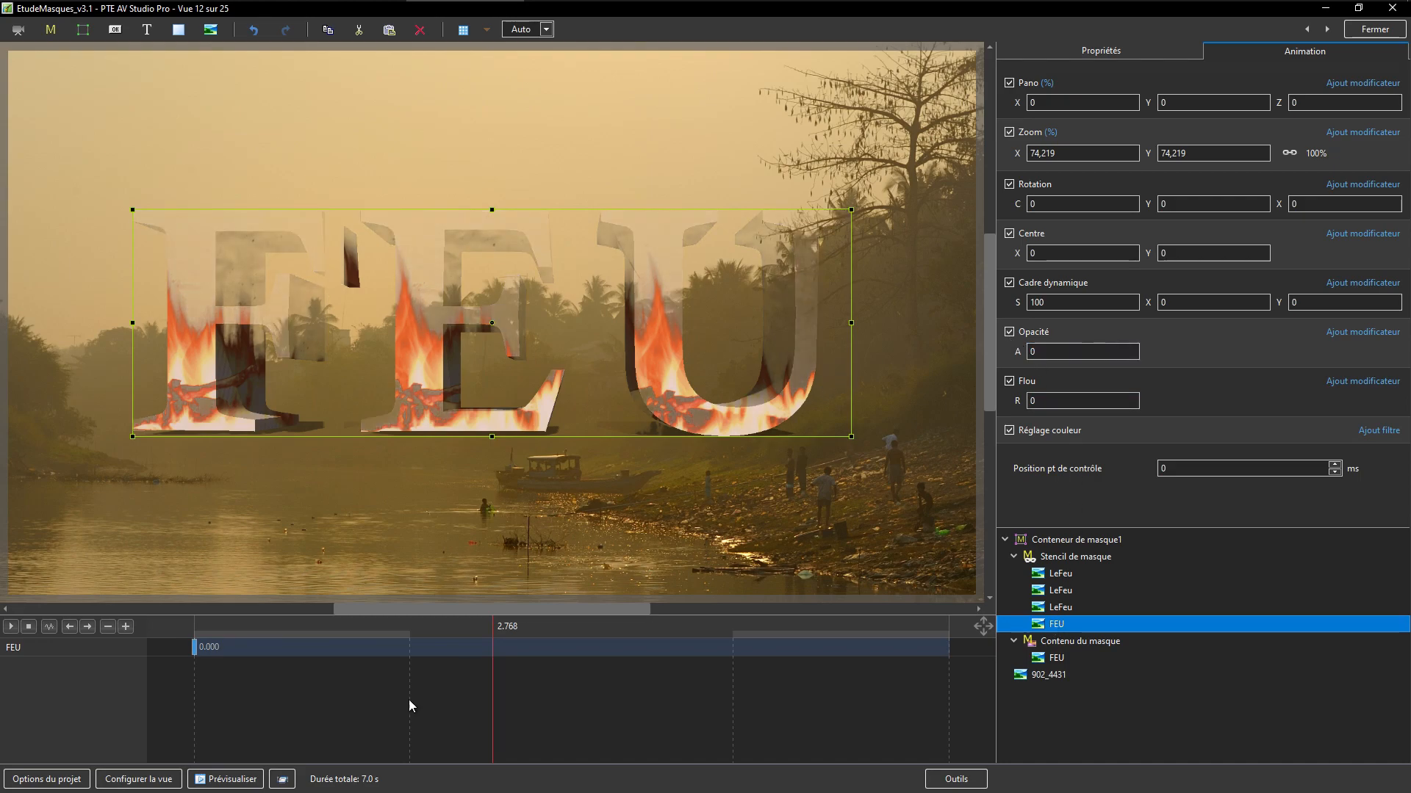
left_click_drag(509, 708, 549, 717)
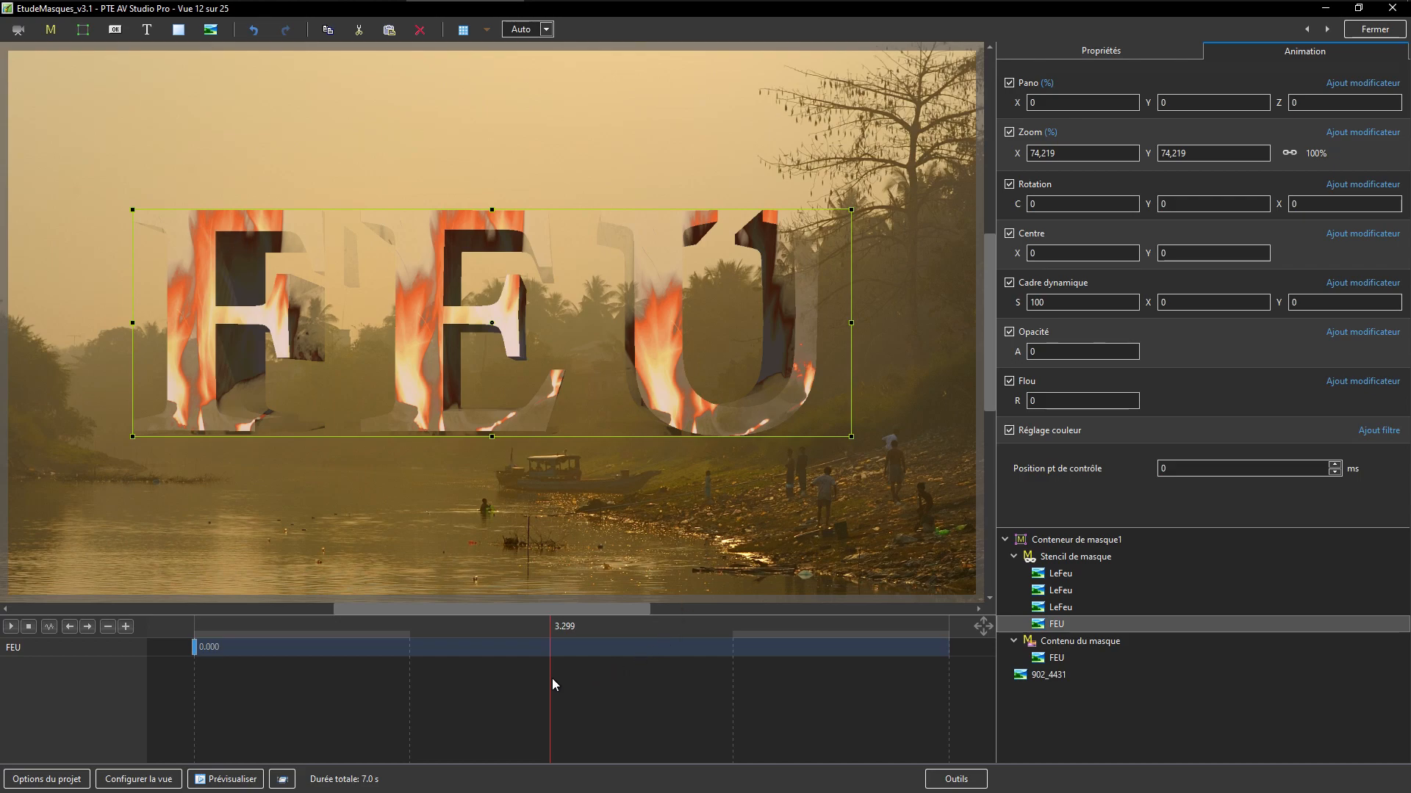
left_click_drag(553, 678, 487, 675)
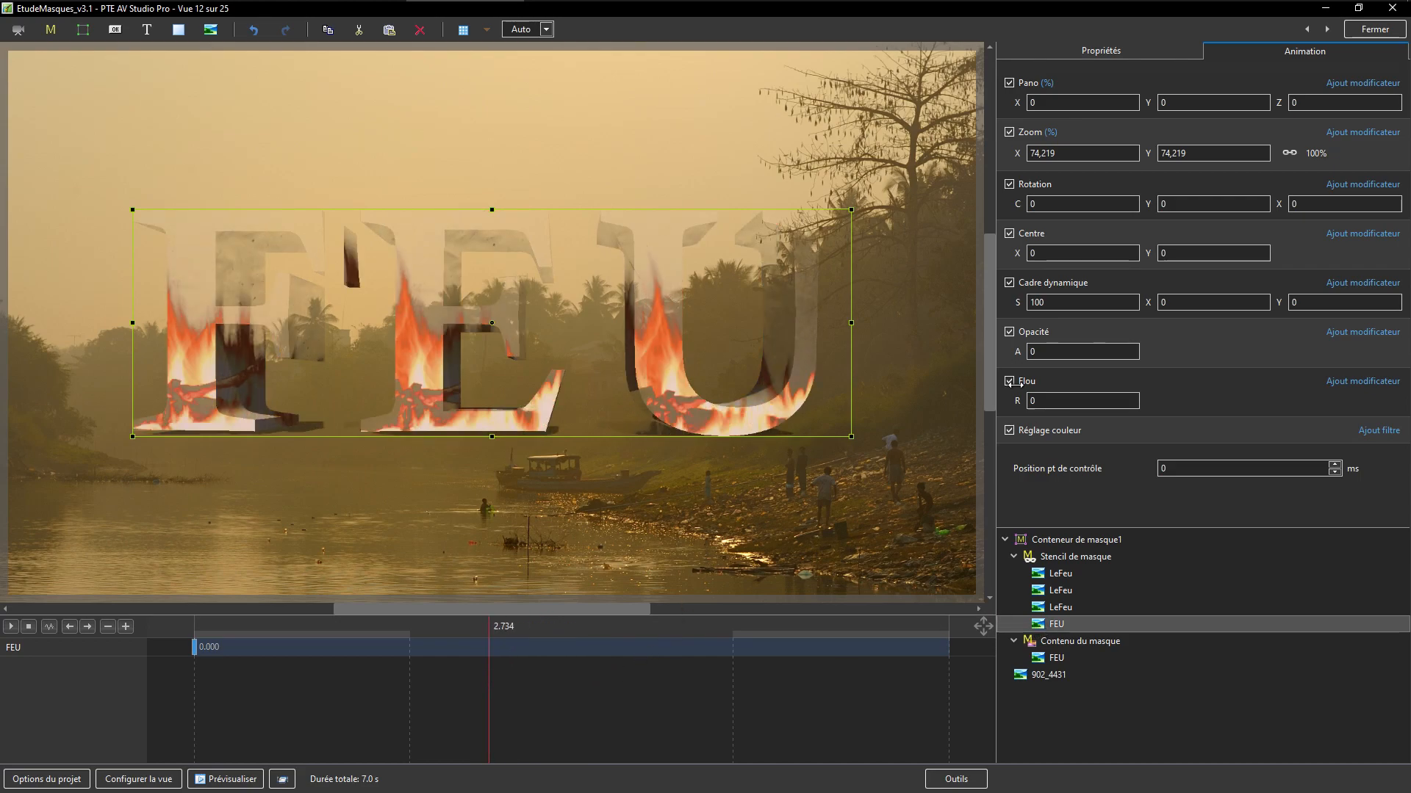
Set the FEU stencil image's opacity to 100 and scrub the timeline towards the end to check the flames in the letters
left_click_drag(1028, 352, 1191, 356)
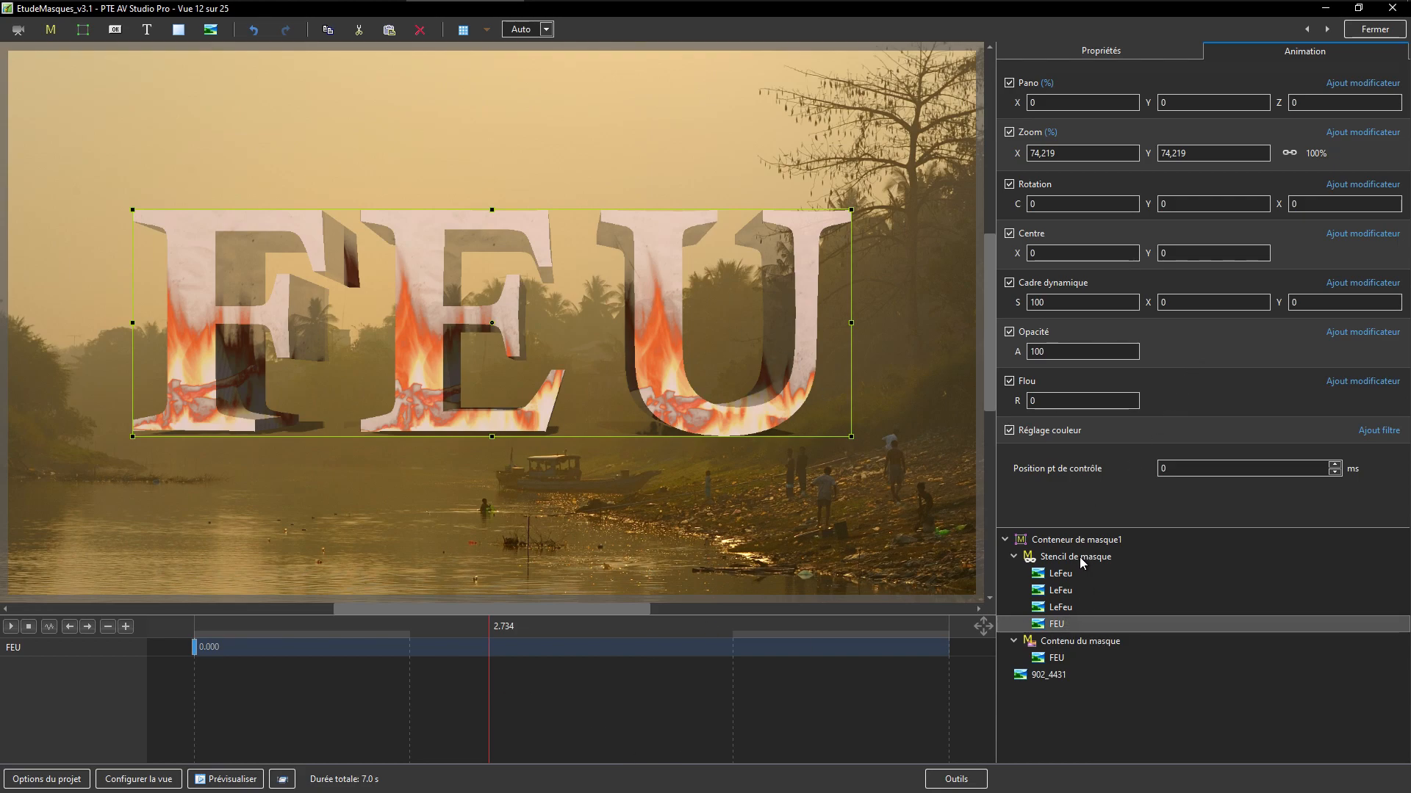
left_click_drag(493, 699, 926, 696)
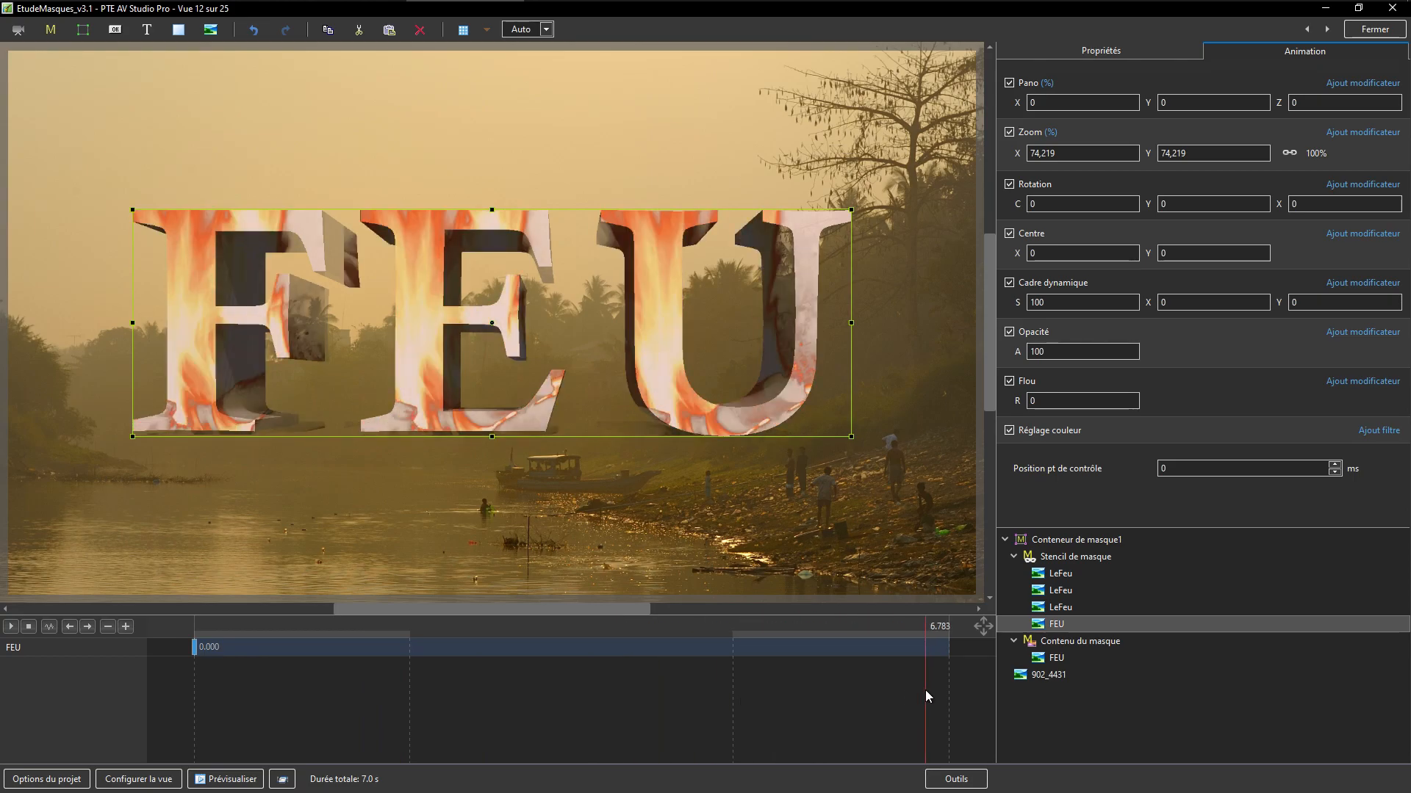